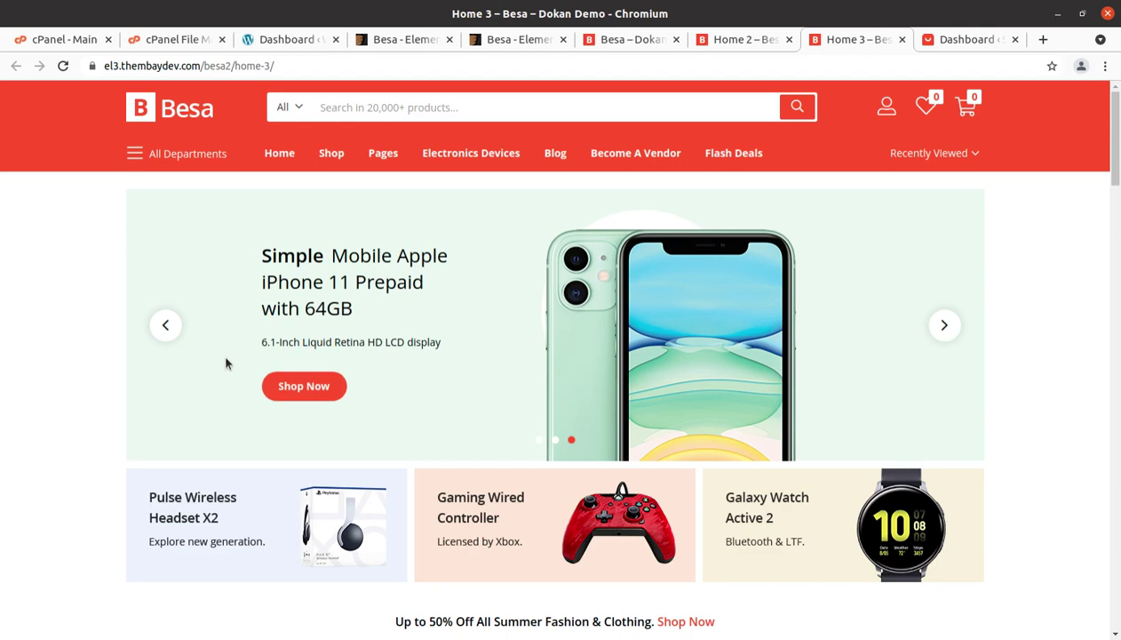
# Scroll through the Besa Home 2 demo homepage
pyautogui.scroll(-1, 243, 375)
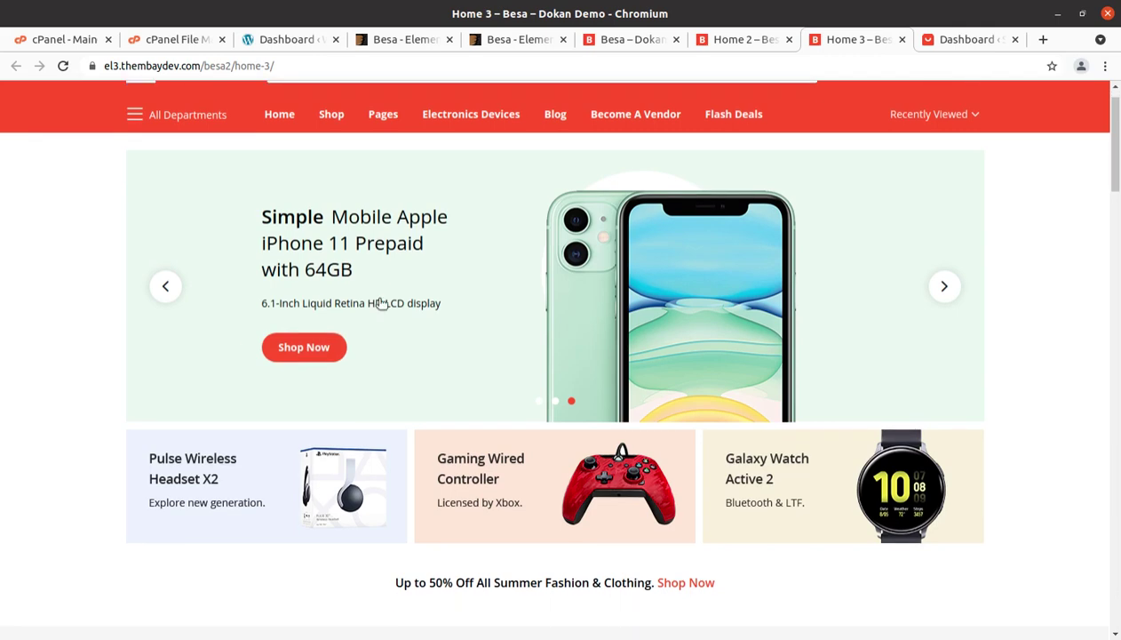
pyautogui.click(740, 40)
pyautogui.scroll(-2, 451, 330)
pyautogui.scroll(-8, 436, 342)
pyautogui.scroll(-5, 436, 342)
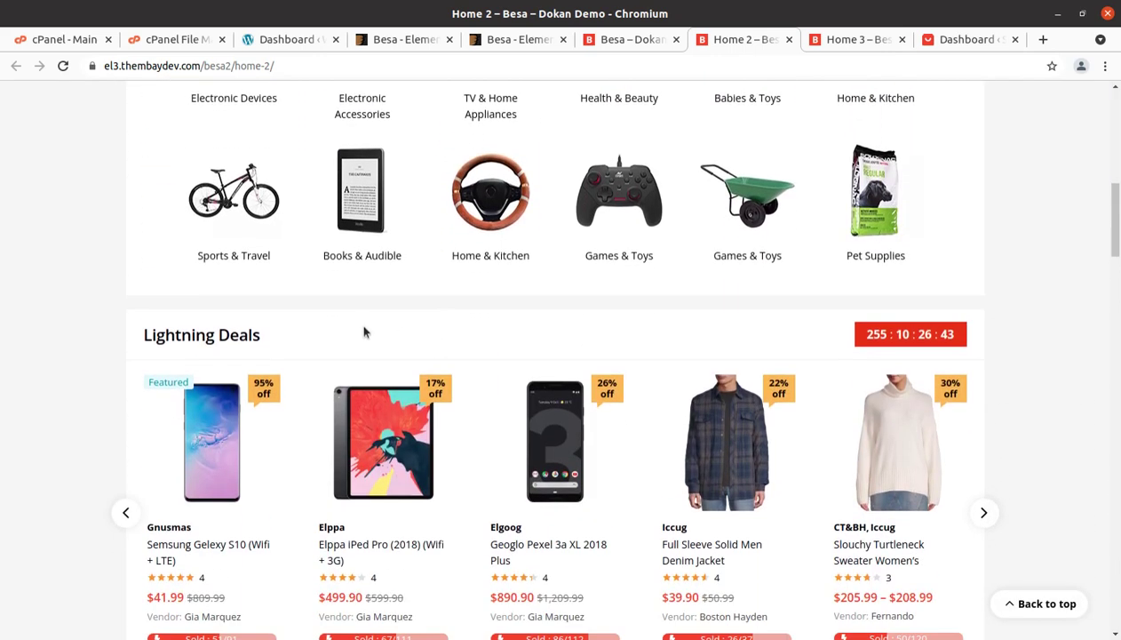
pyautogui.scroll(-1, 364, 331)
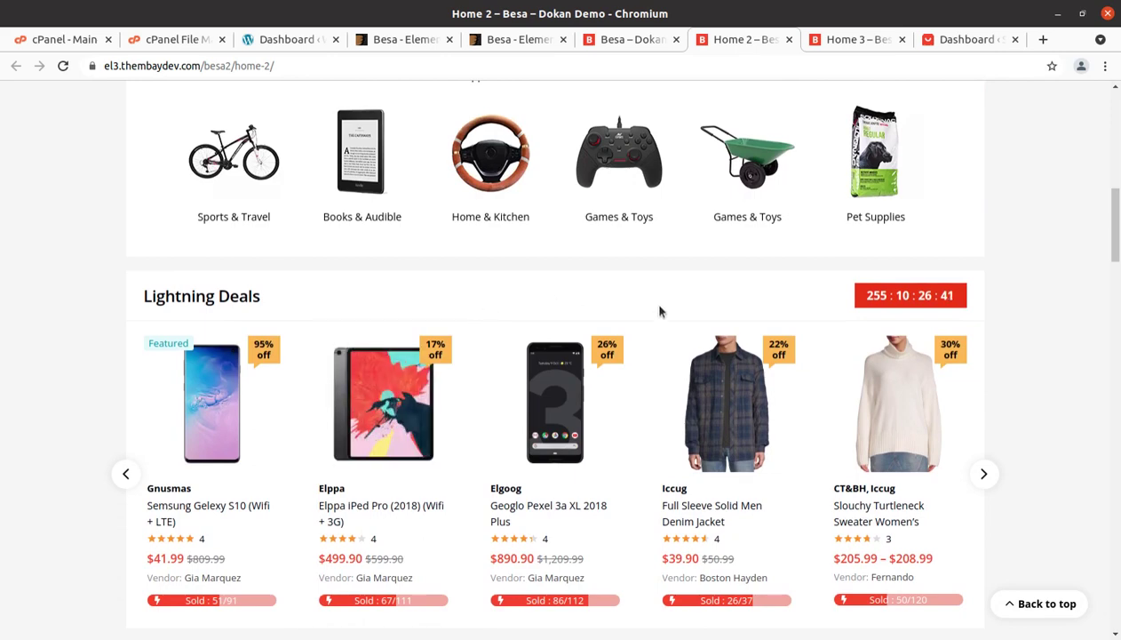
pyautogui.scroll(-3, 645, 283)
# Browse the main Besa demo home page, then return to the ThemeForest Besa page
pyautogui.click(613, 41)
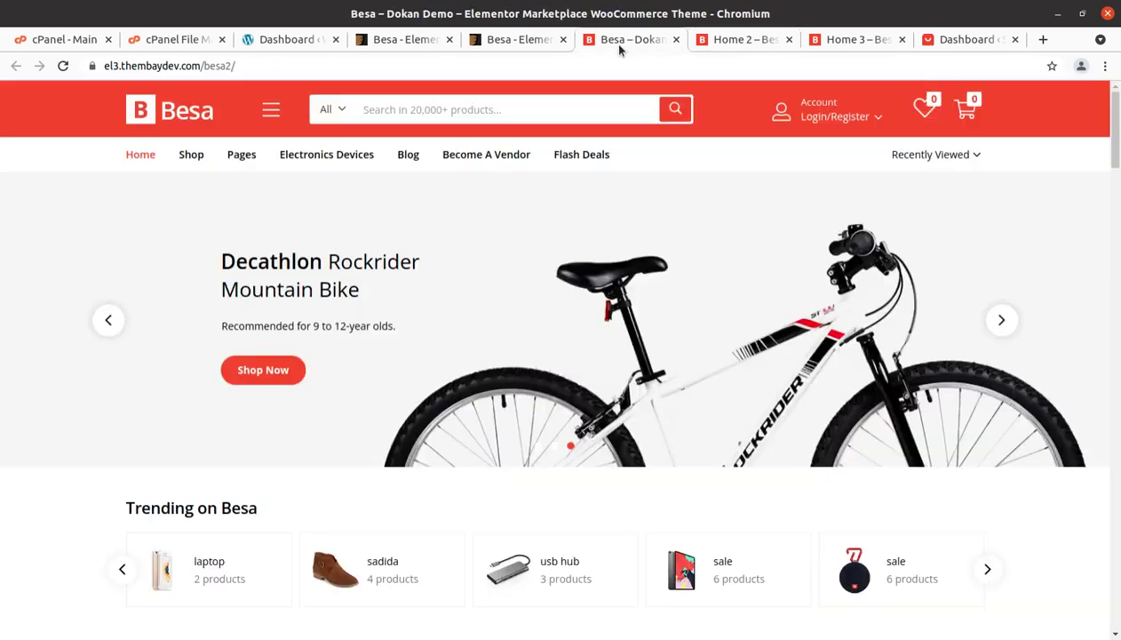
pyautogui.scroll(-2, 430, 394)
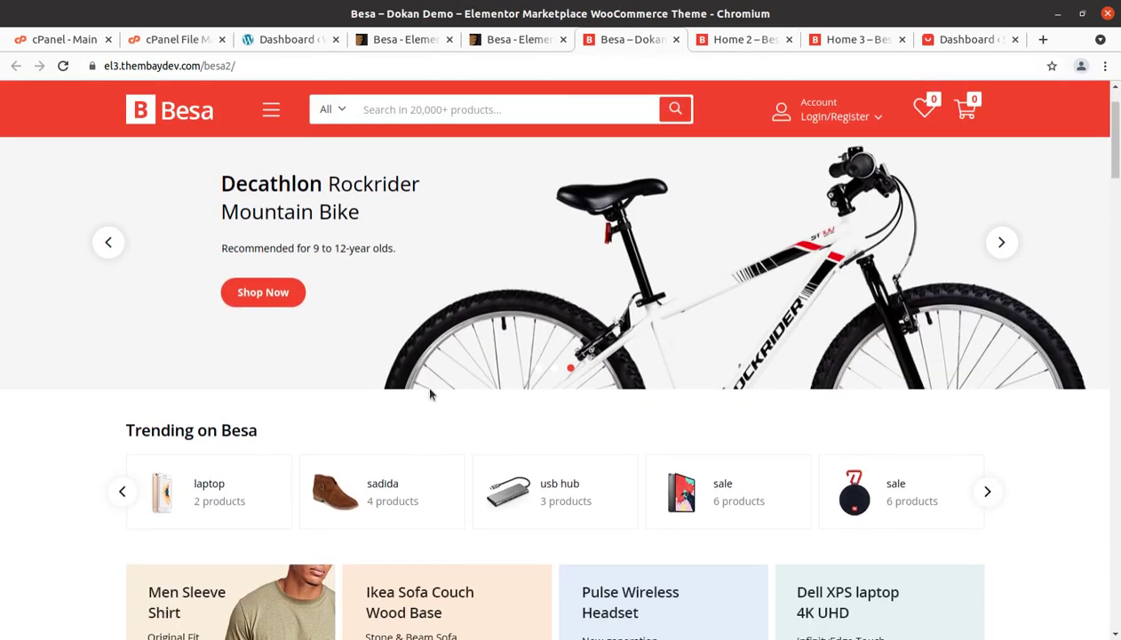
pyautogui.scroll(-4, 430, 394)
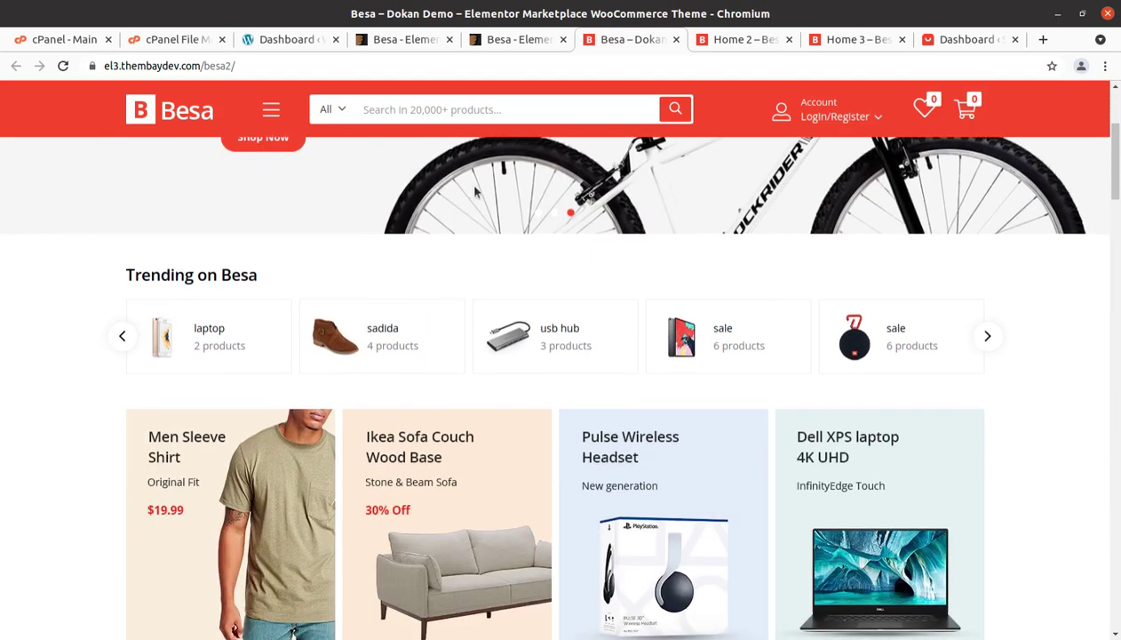
pyautogui.click(406, 40)
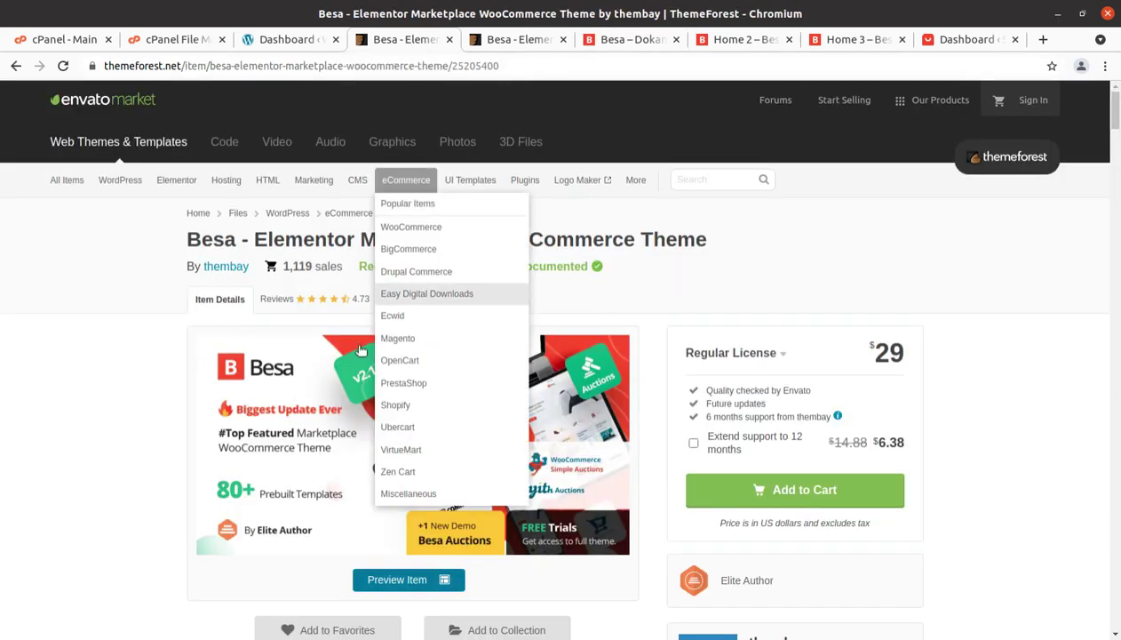
# Highlight the Besa theme title and scroll down the item page
pyautogui.moveTo(124, 240); pyautogui.dragTo(666, 255)
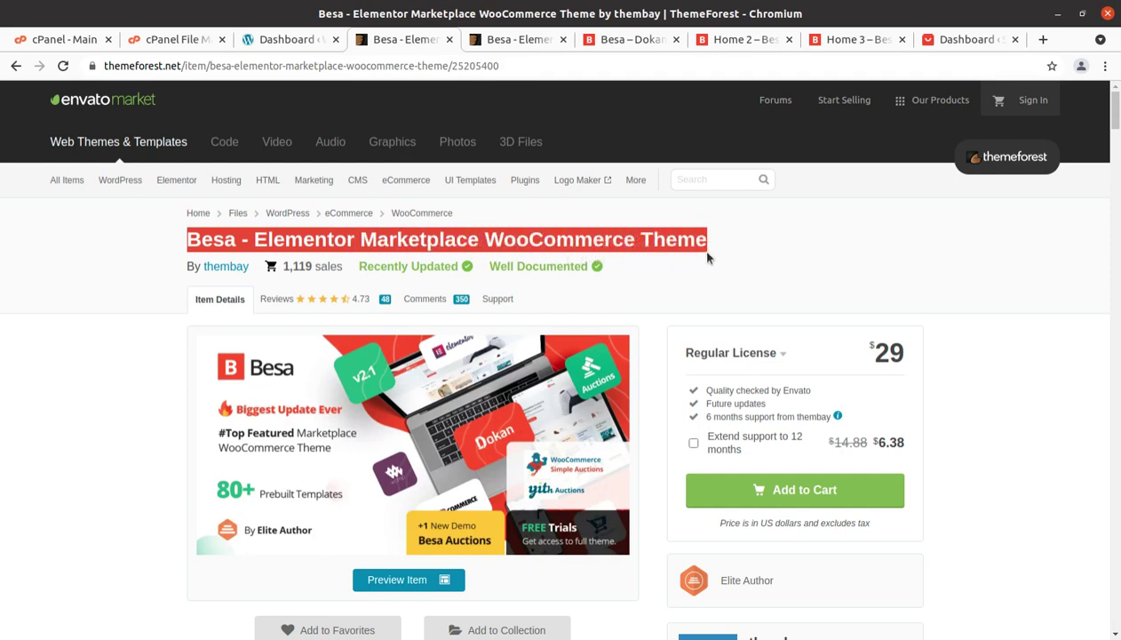
pyautogui.click(153, 310)
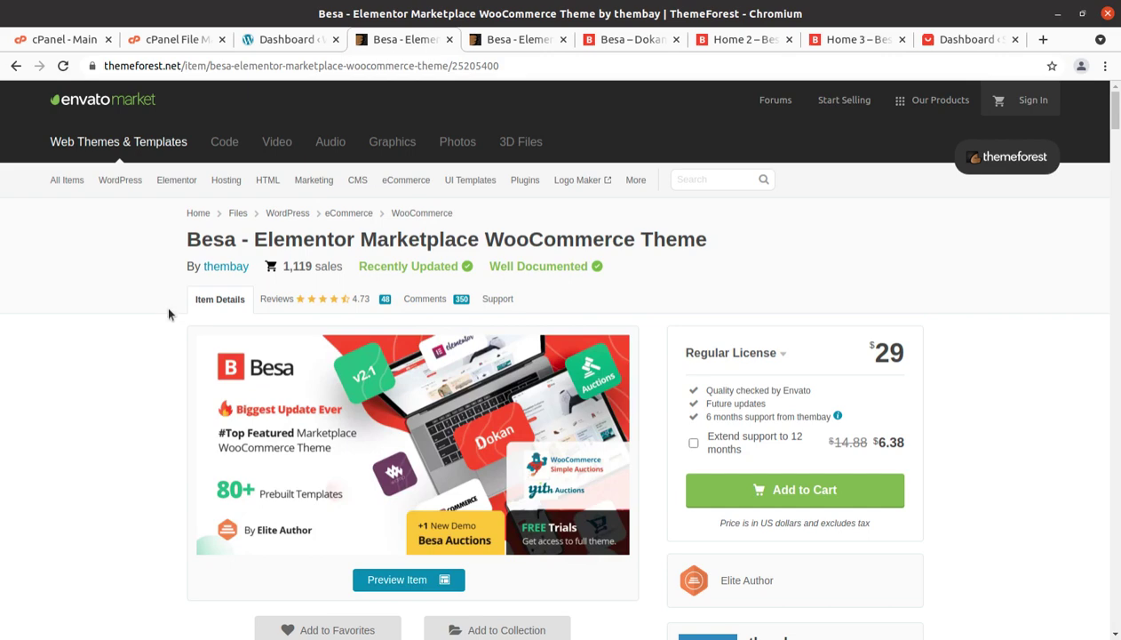
pyautogui.scroll(-2, 595, 316)
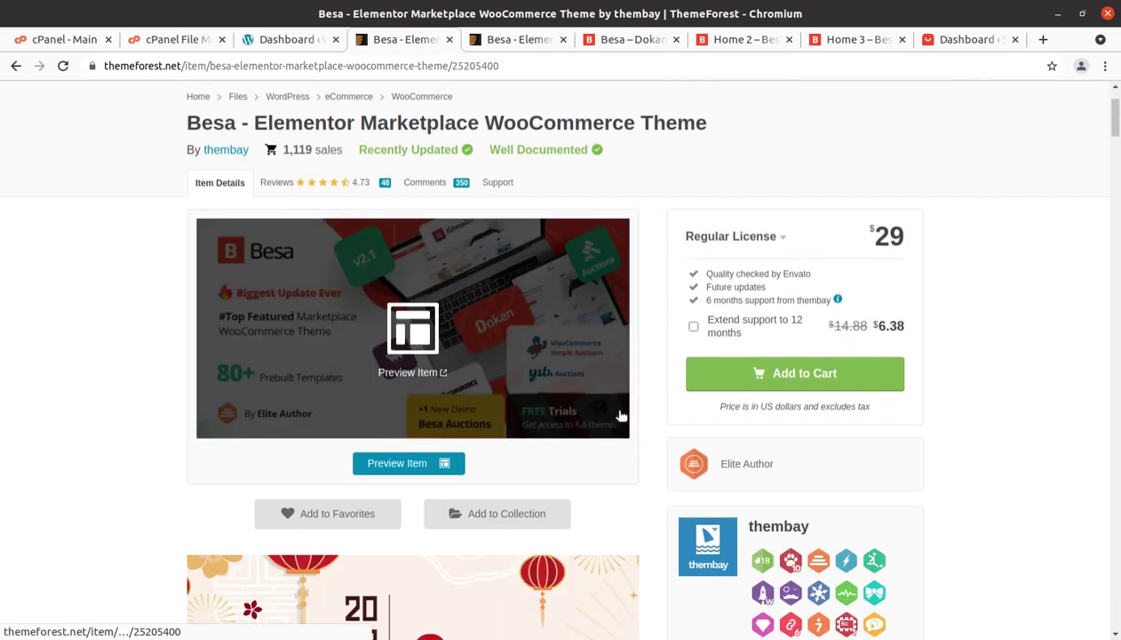
pyautogui.scroll(-2, 635, 447)
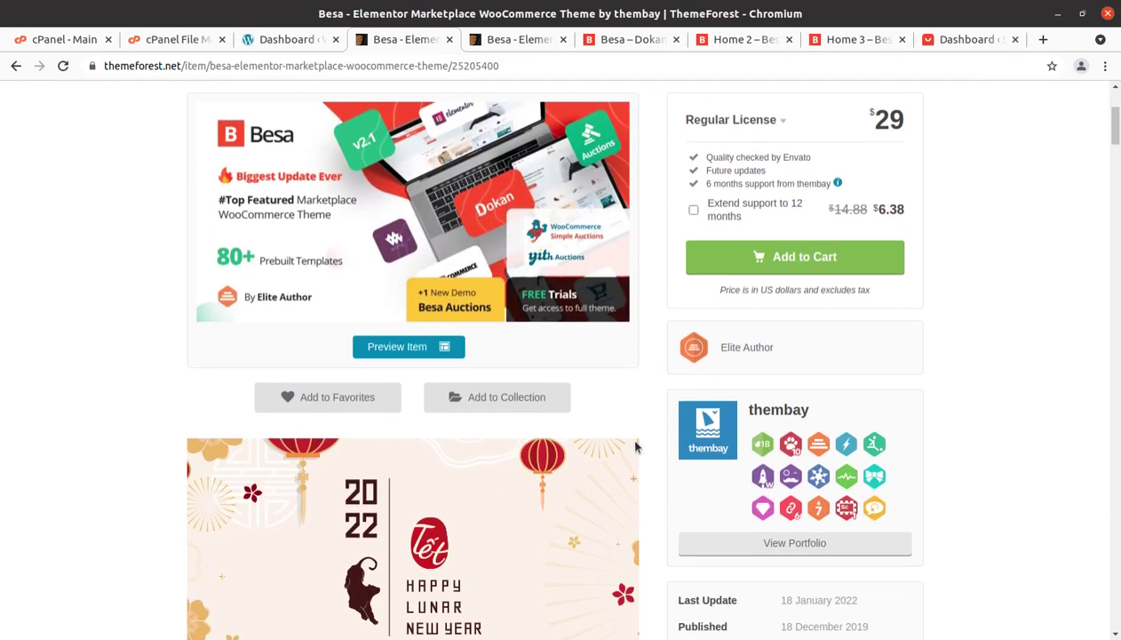
pyautogui.scroll(-3, 660, 413)
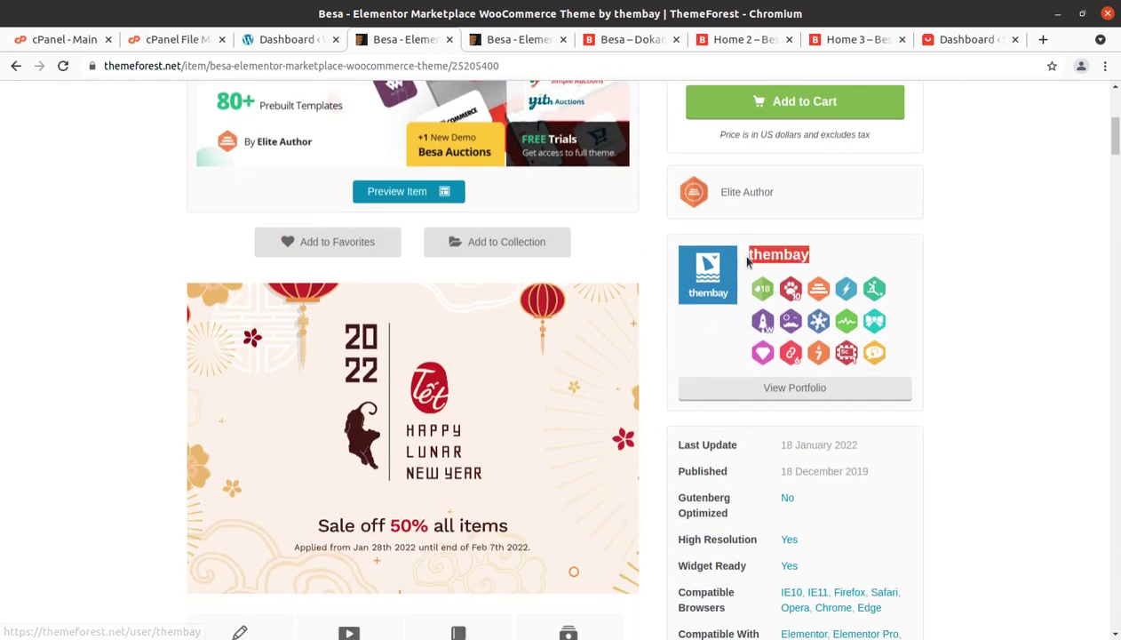
# Highlight Elite Author, Published 18 December 2019 and Last Update 18 January 2022
pyautogui.moveTo(777, 194); pyautogui.dragTo(703, 193)
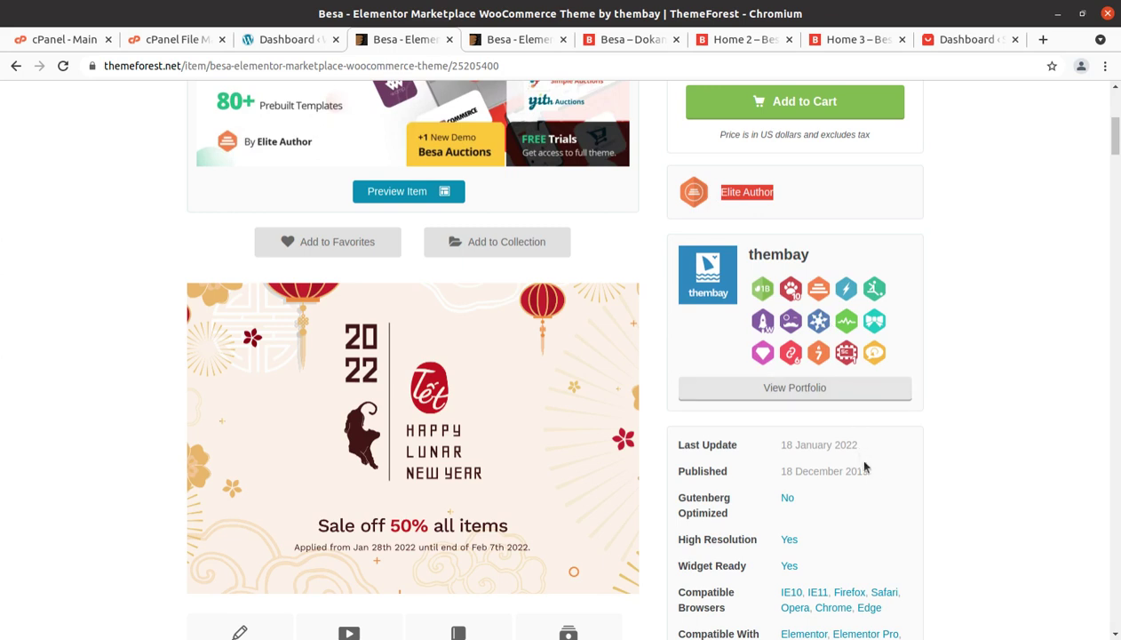
pyautogui.moveTo(868, 471); pyautogui.dragTo(781, 474)
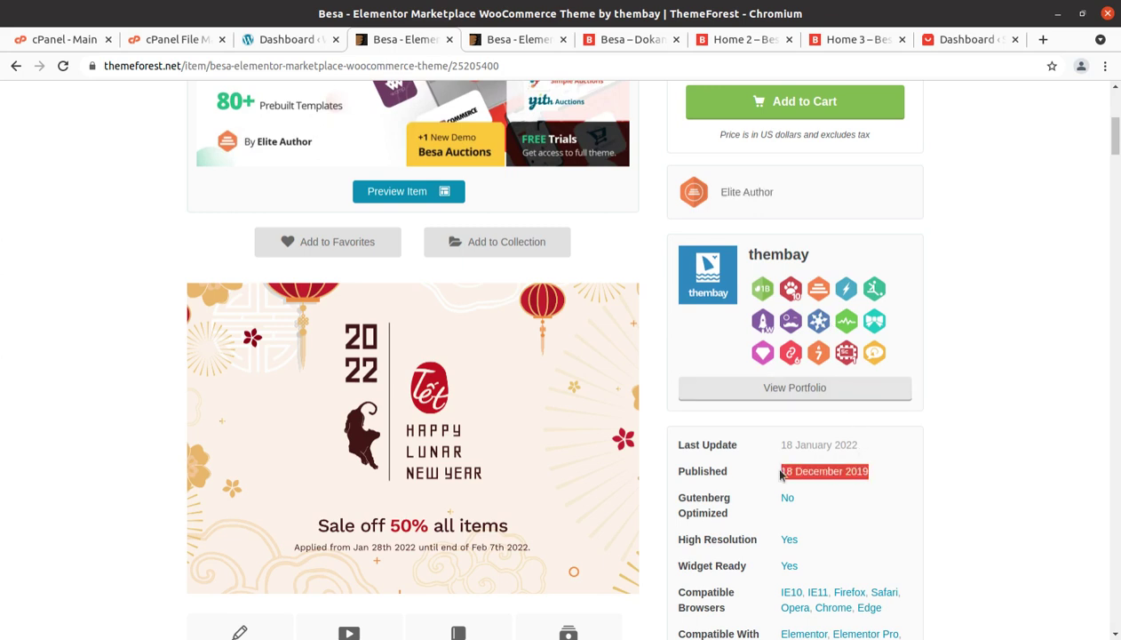
pyautogui.moveTo(858, 446); pyautogui.dragTo(770, 452)
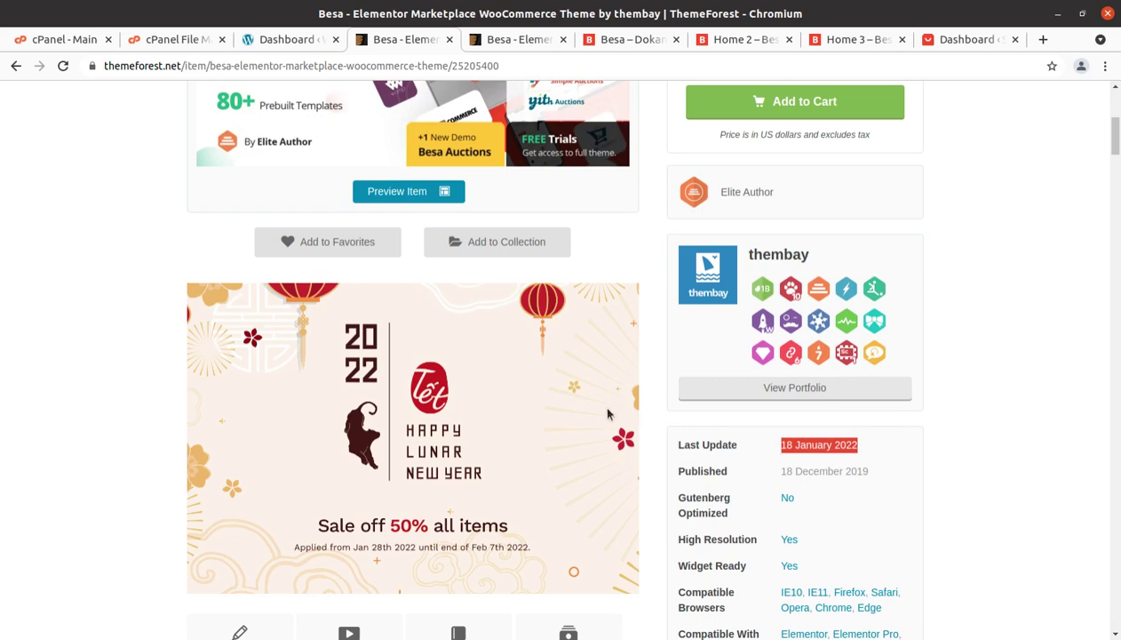
pyautogui.scroll(-2, 595, 417)
pyautogui.scroll(-5, 596, 413)
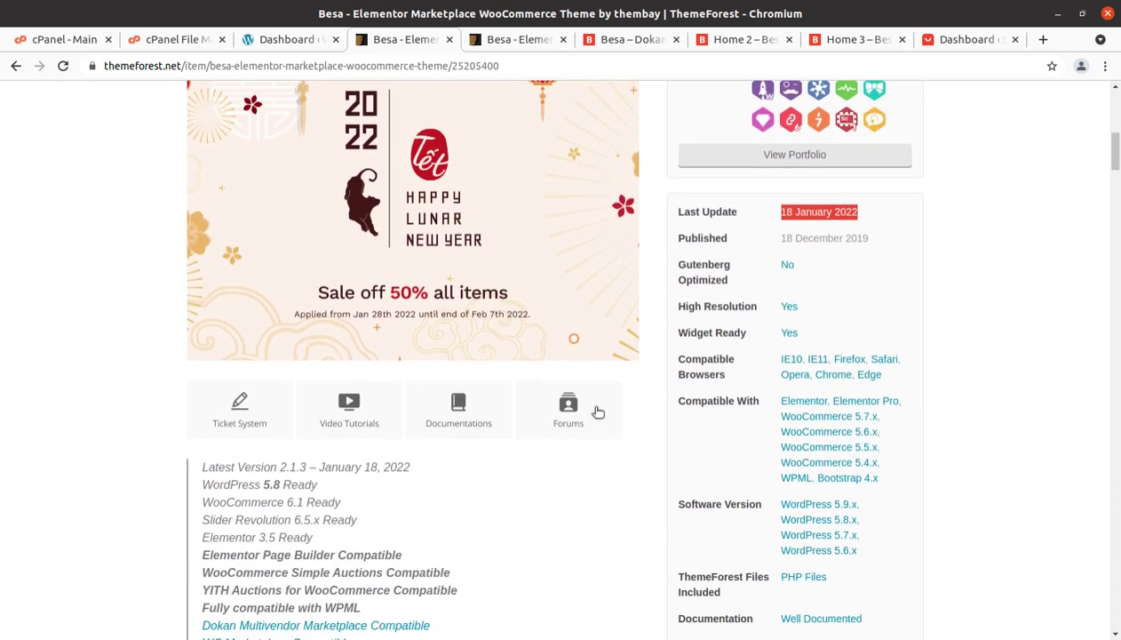
# Scroll the Besa description past Auctions, What's New and View Demos to Multi-vendor Compatibility
pyautogui.scroll(-5, 598, 412)
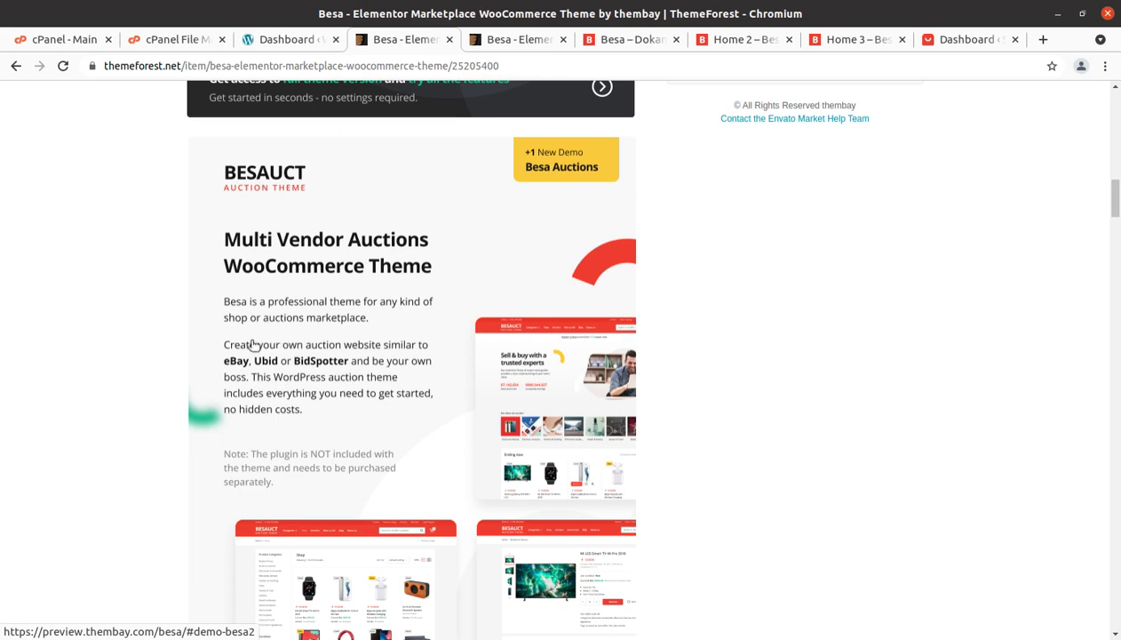
pyautogui.scroll(-1, 253, 345)
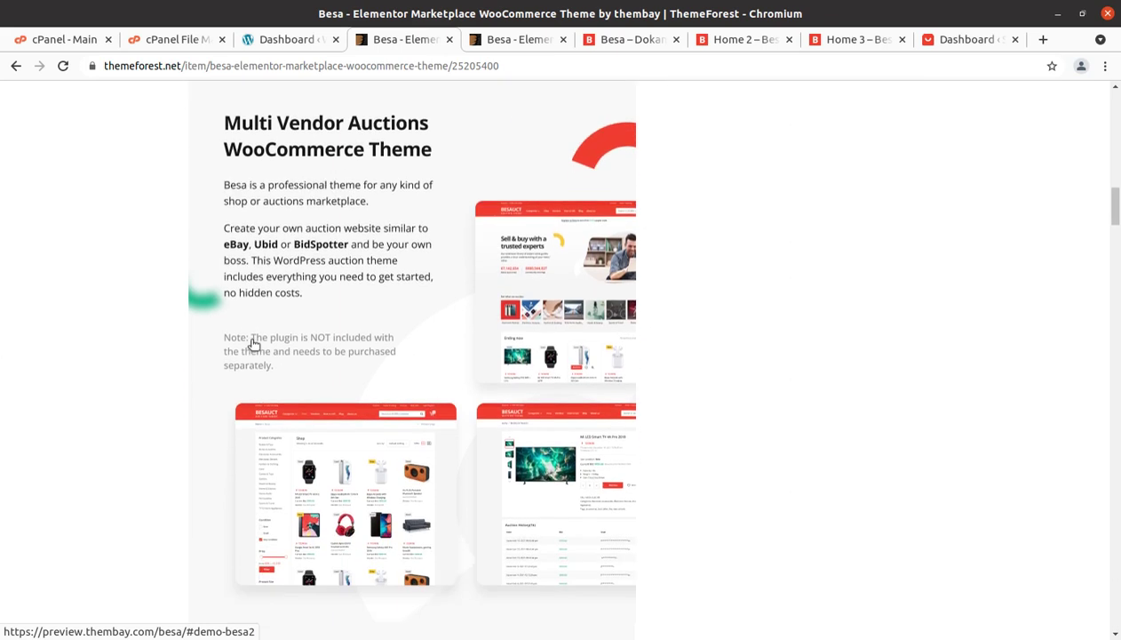
pyautogui.scroll(-2, 320, 284)
pyautogui.scroll(-5, 341, 299)
pyautogui.scroll(5, 341, 300)
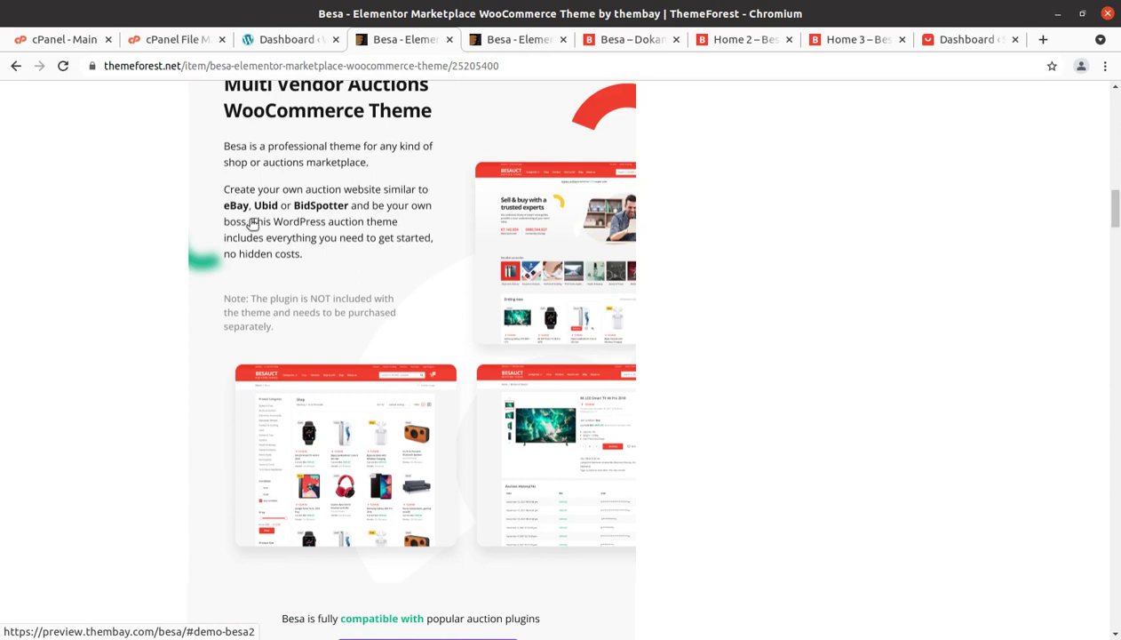
pyautogui.scroll(-10, 251, 225)
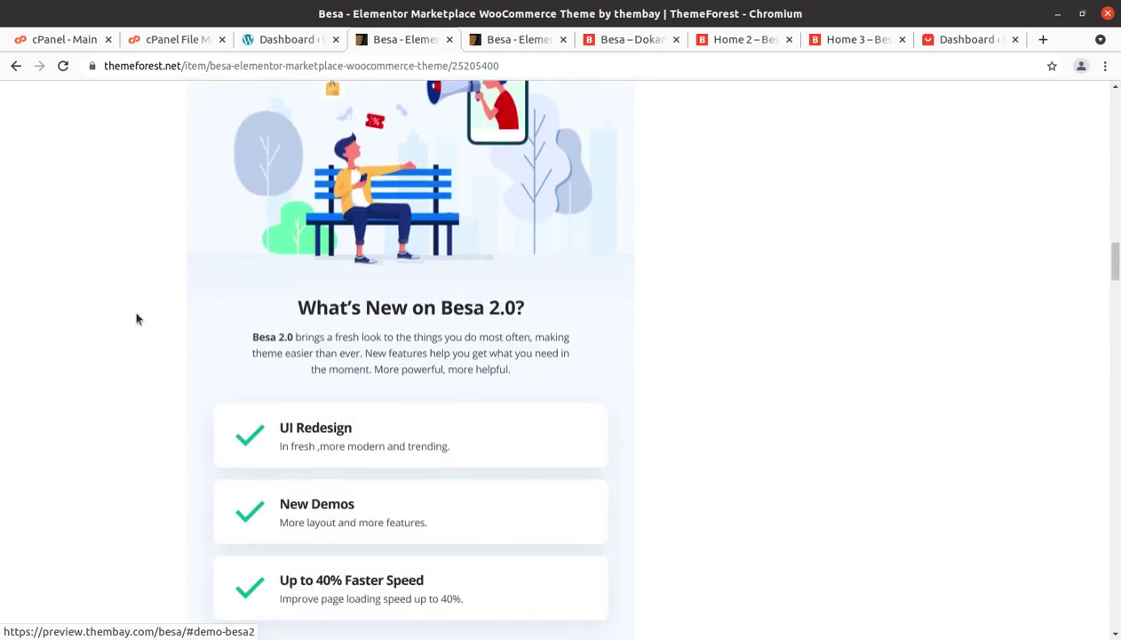
pyautogui.scroll(-9, 129, 341)
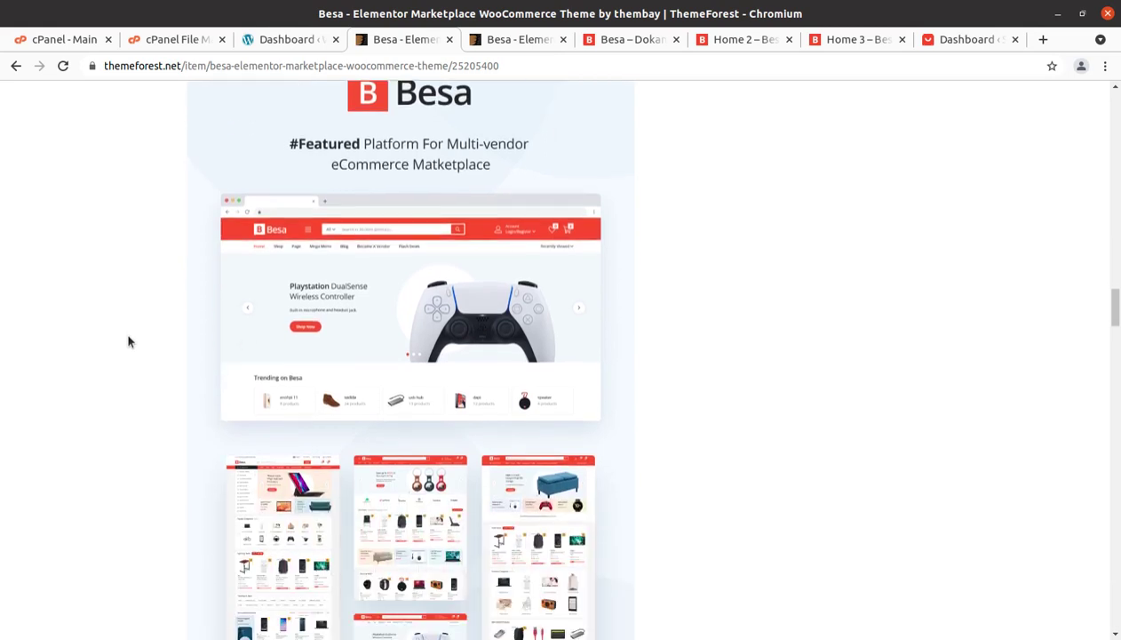
pyautogui.scroll(-6, 129, 341)
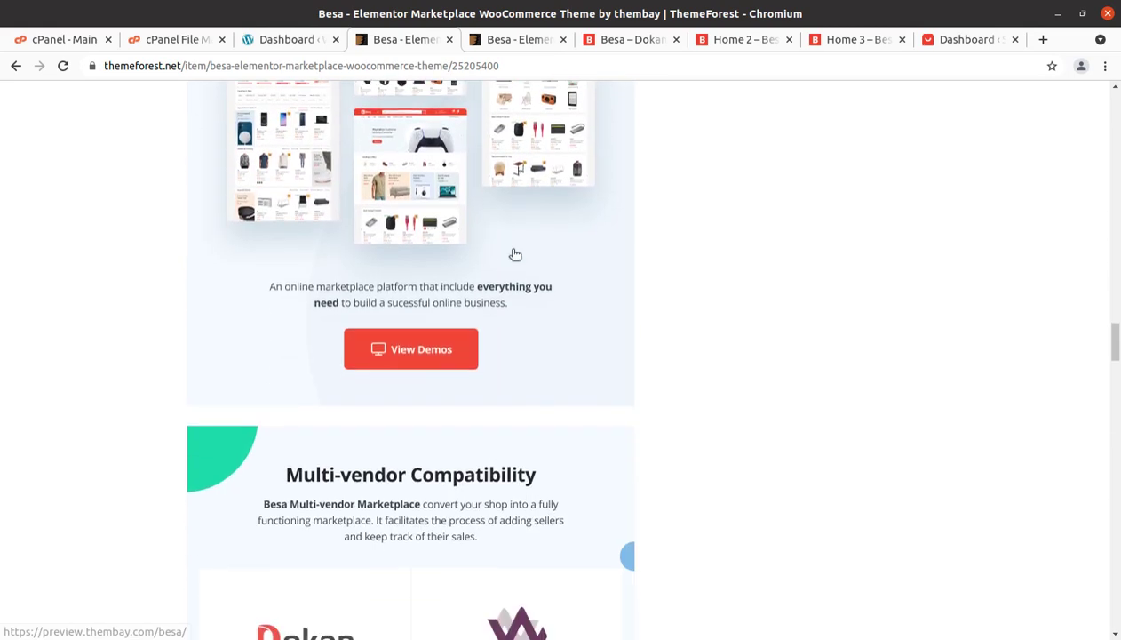
pyautogui.scroll(-2, 516, 254)
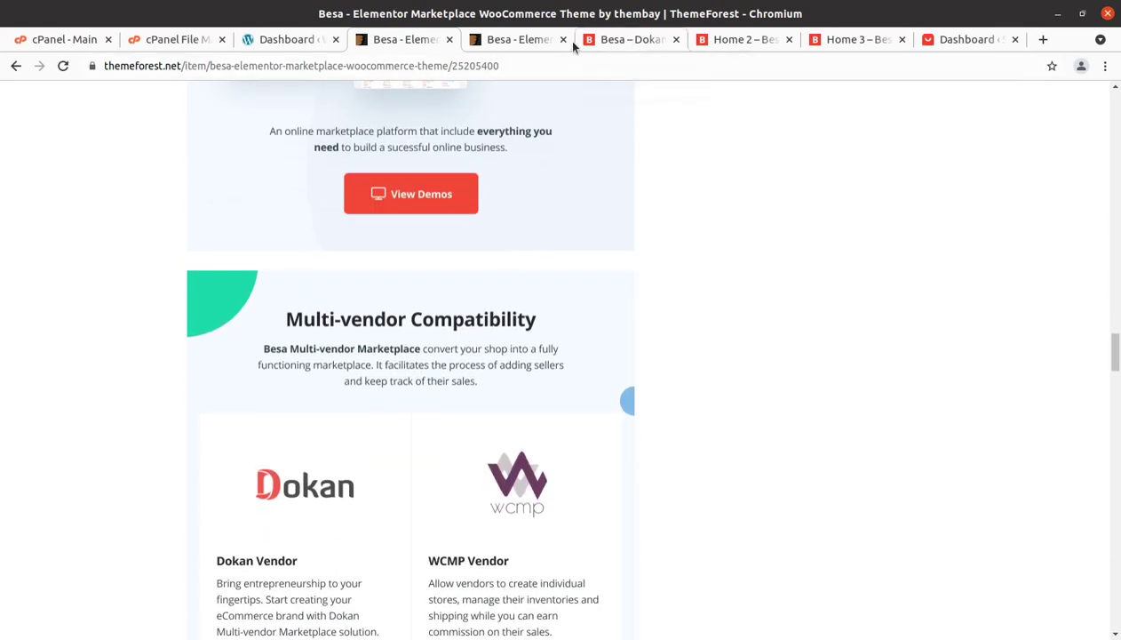
pyautogui.click(636, 40)
# Scroll to the top of the Besa storefront demo and view the Pages mega menu
pyautogui.scroll(3, 436, 262)
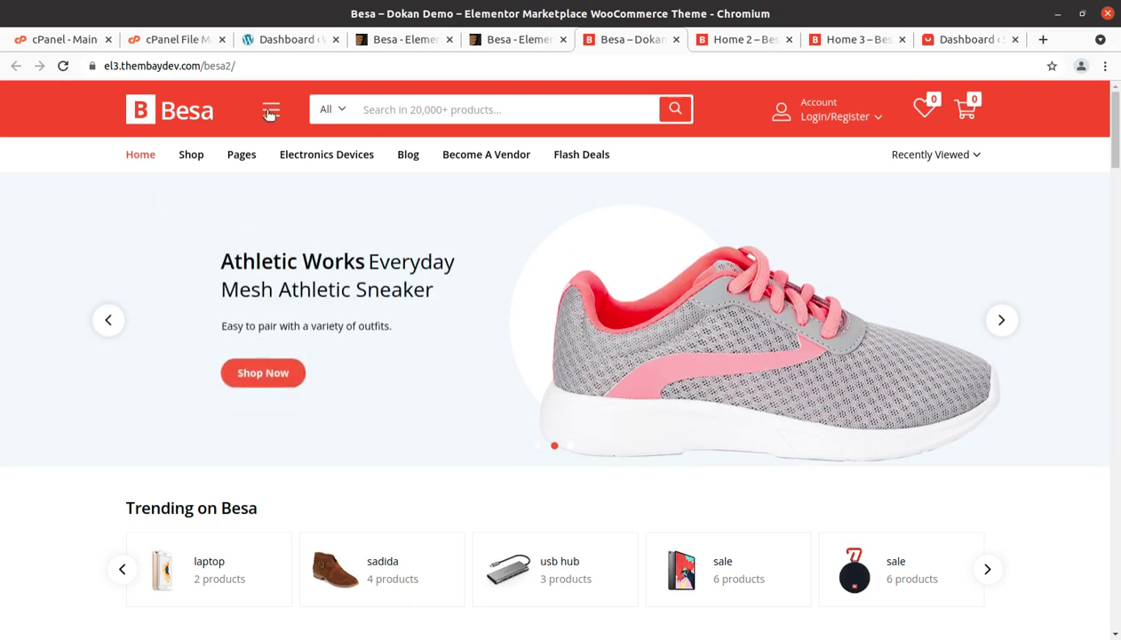
pyautogui.moveTo(236, 156)
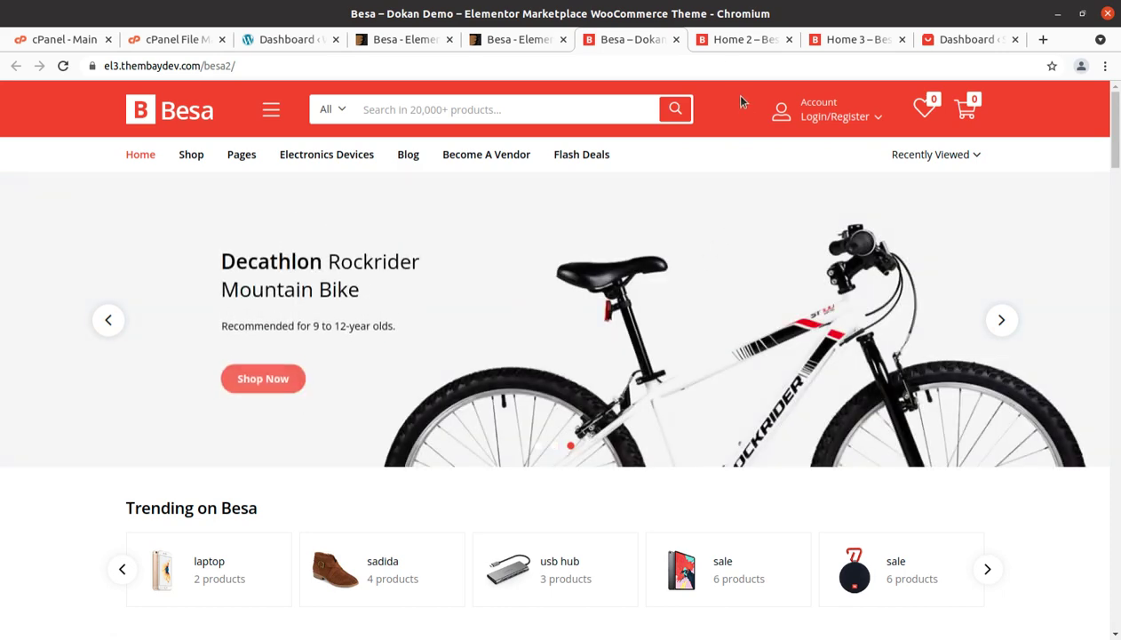
pyautogui.click(724, 40)
# Compare the Home 3 and Home 2 demo layouts, then return to the main Besa home page
pyautogui.click(841, 41)
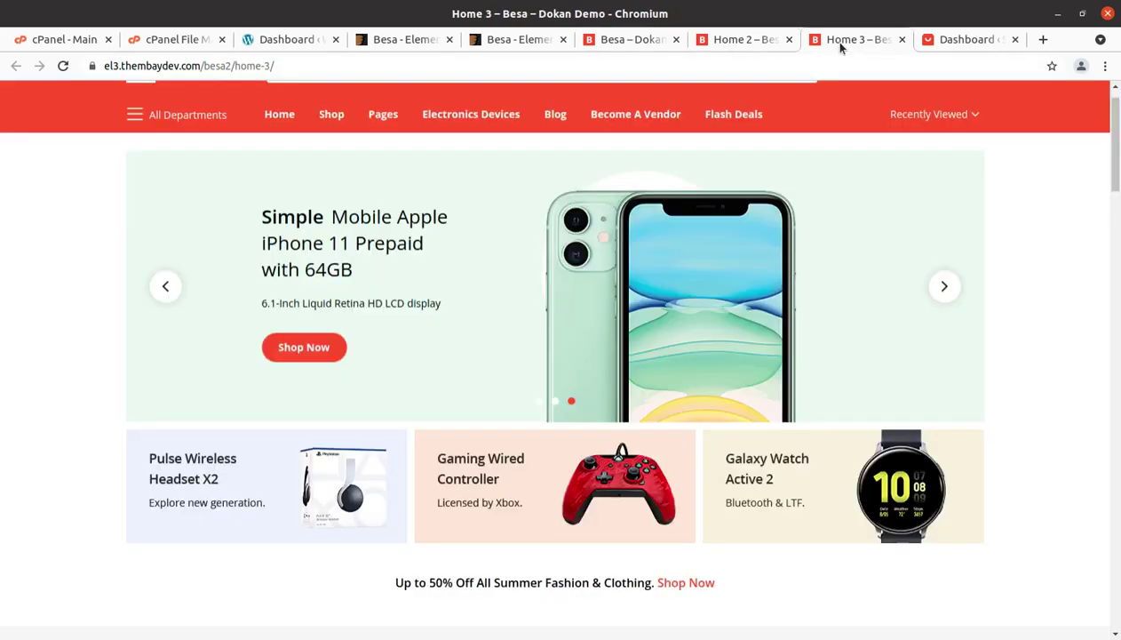
pyautogui.scroll(1, 685, 227)
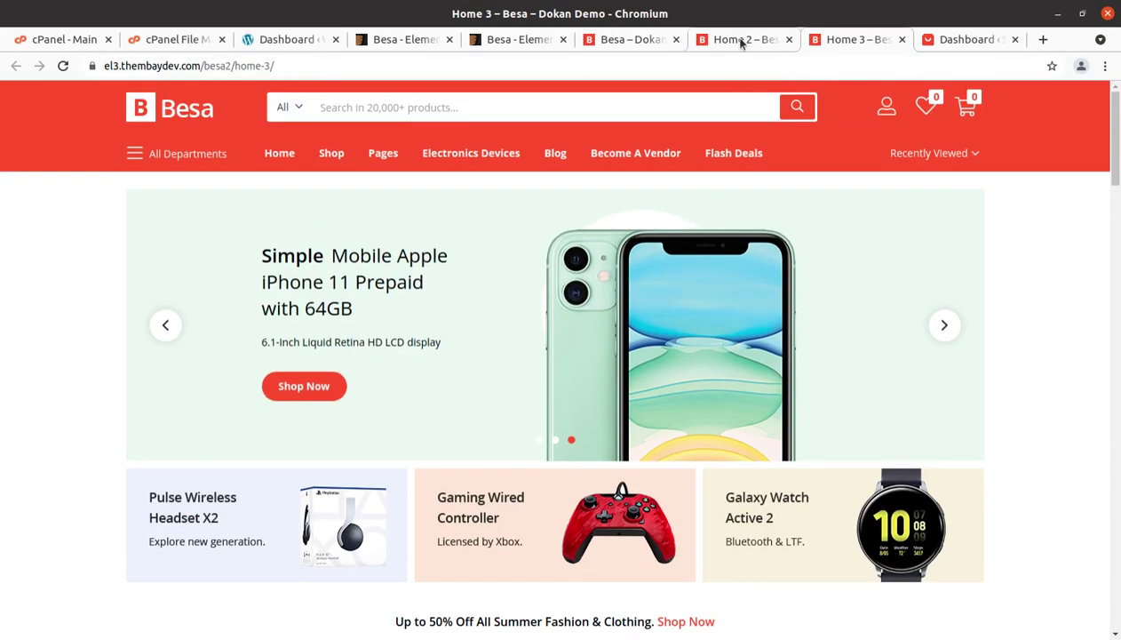
pyautogui.click(742, 40)
pyautogui.scroll(3, 604, 167)
pyautogui.scroll(5, 604, 167)
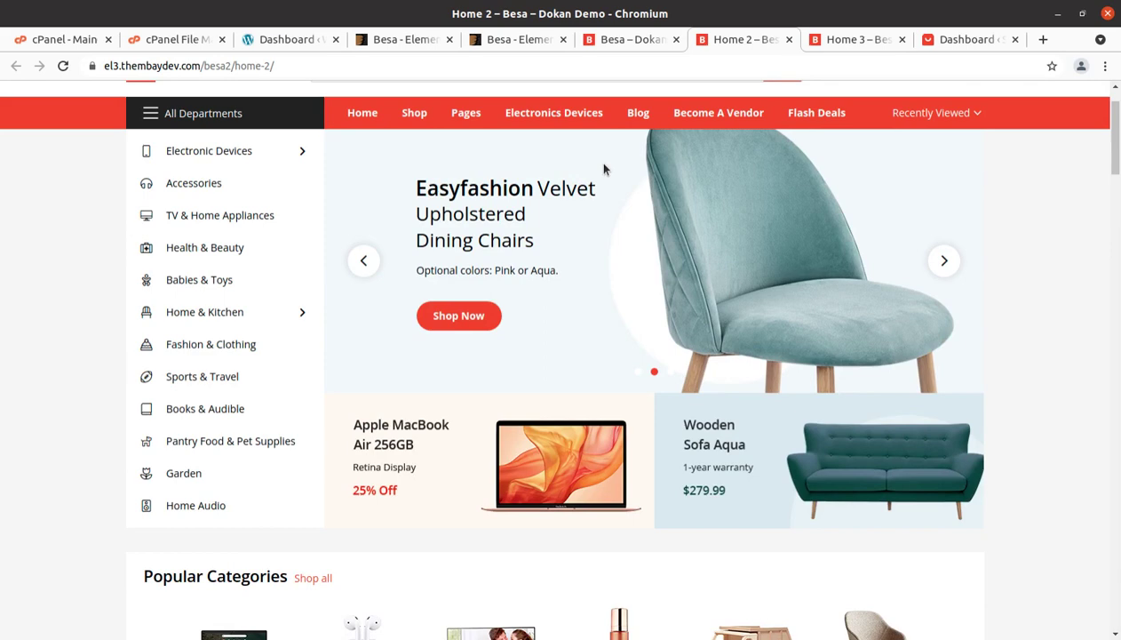
pyautogui.click(621, 40)
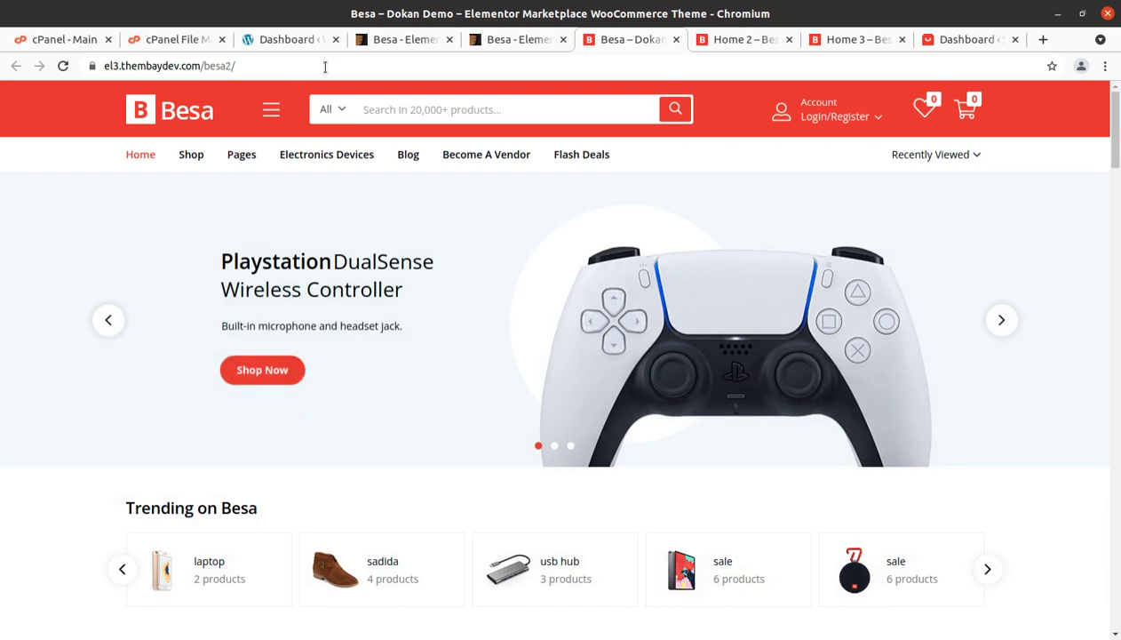
pyautogui.click(407, 44)
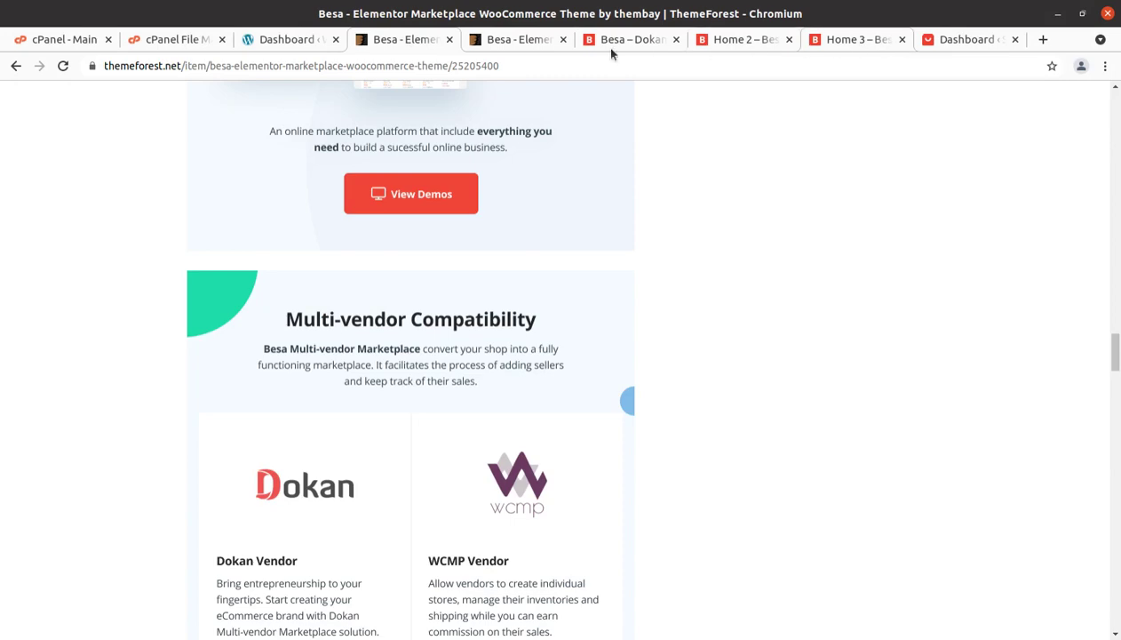
# Open the Besa full-screen live preview with its Multi Vendor Auctions hero
pyautogui.scroll(5, 511, 181)
pyautogui.scroll(20, 511, 180)
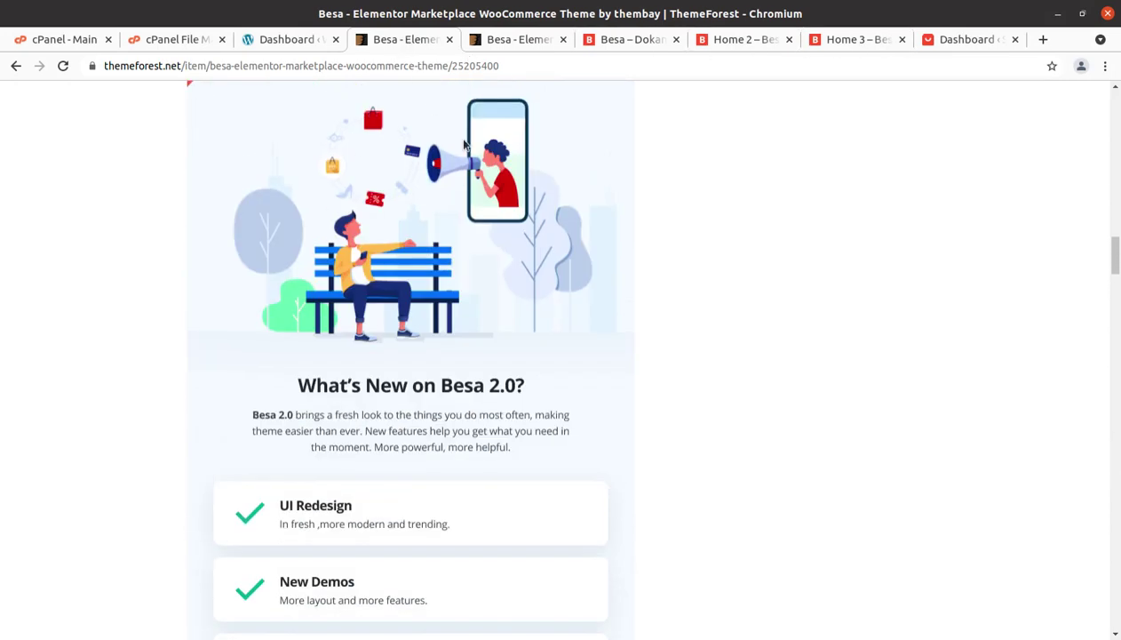
pyautogui.click(508, 41)
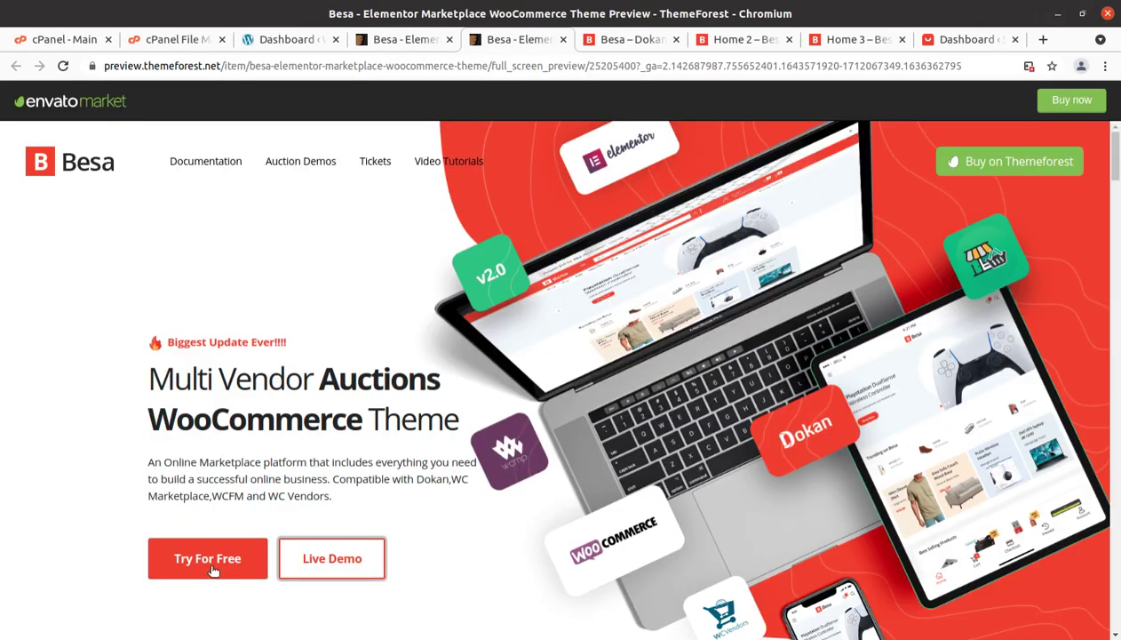
pyautogui.click(949, 42)
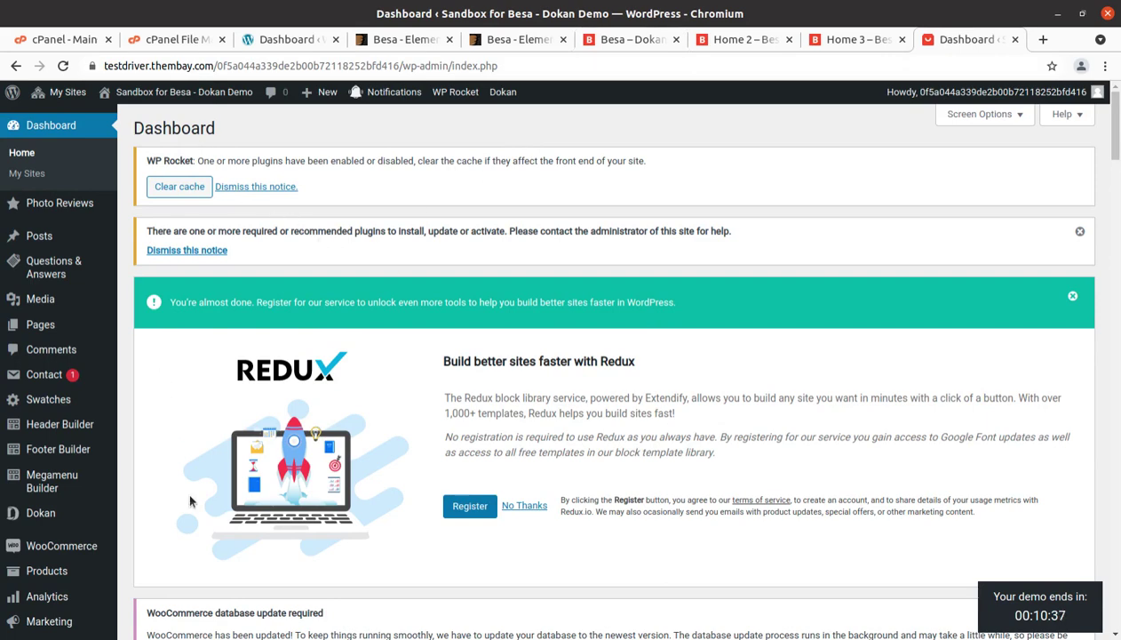
# Open the Dokan Dashboard from the sandbox admin sidebar
pyautogui.scroll(-2, 189, 502)
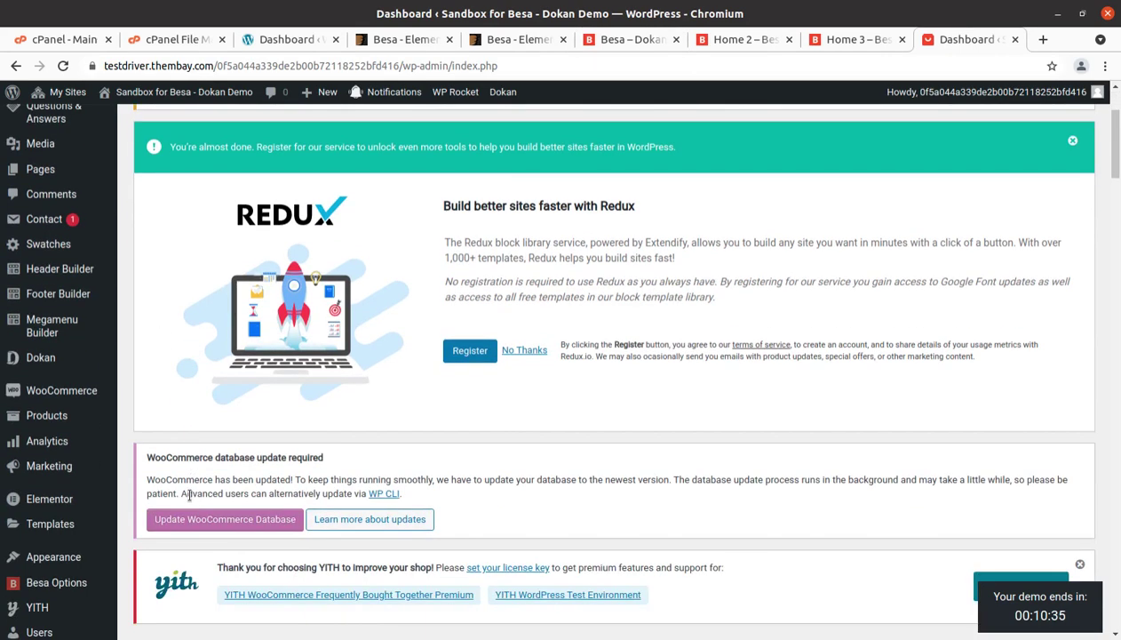
pyautogui.scroll(2, 189, 502)
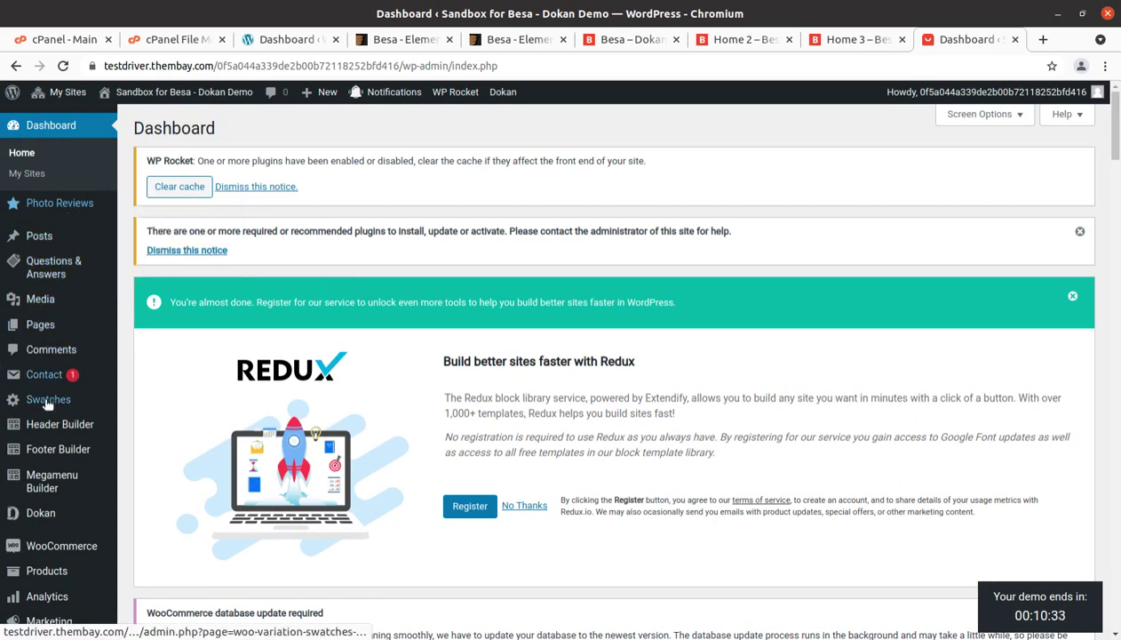
pyautogui.scroll(-2, 26, 441)
pyautogui.moveTo(43, 397)
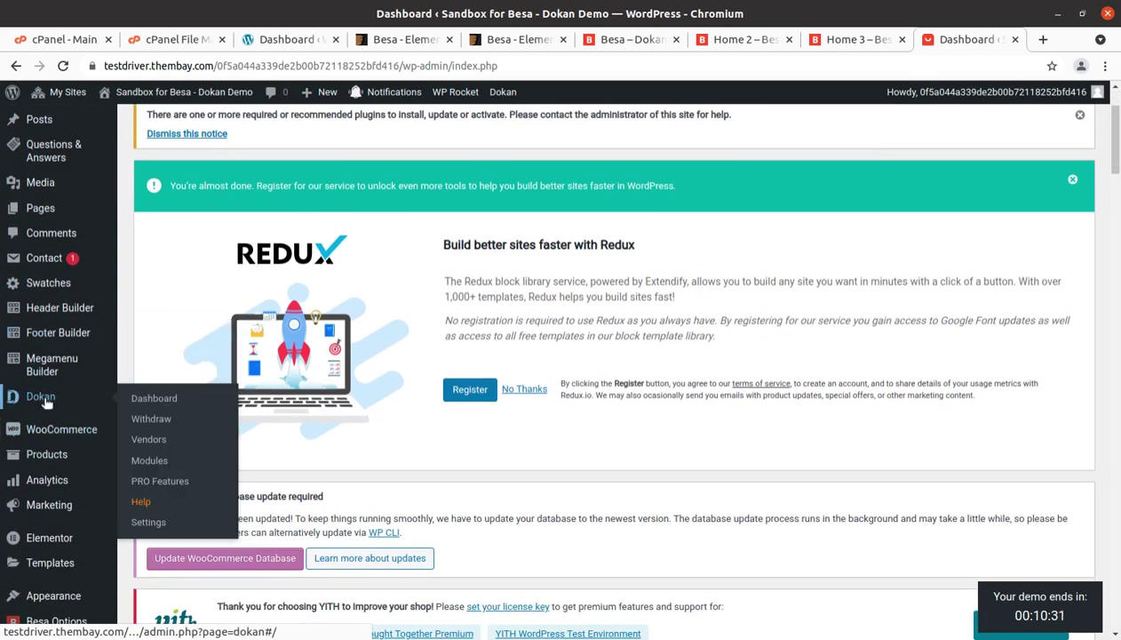
pyautogui.click(153, 400)
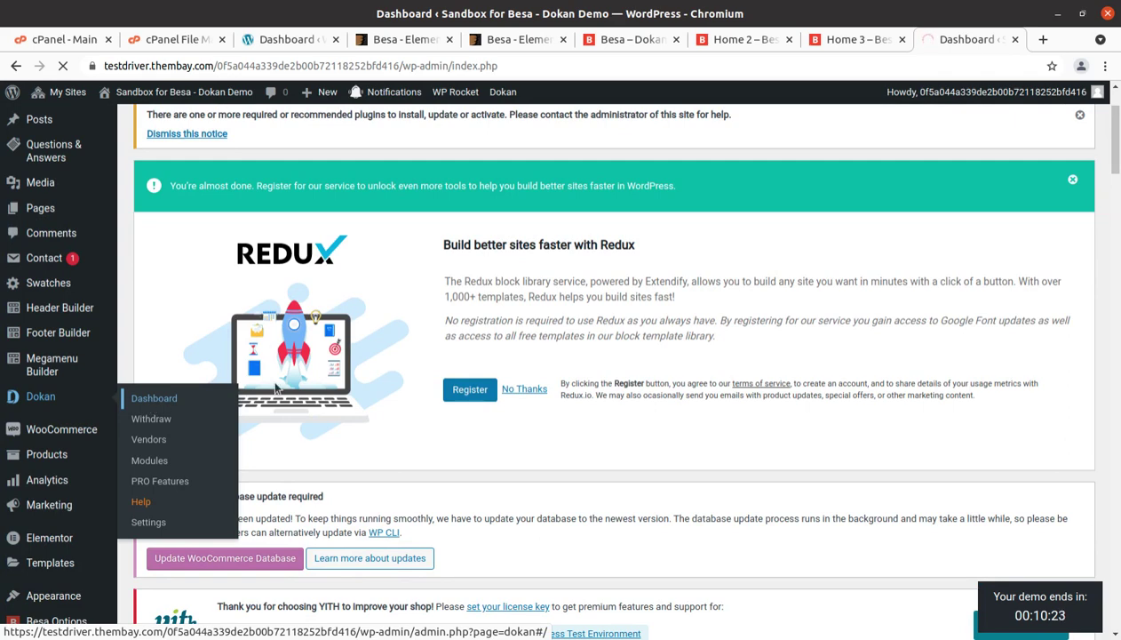
# Review the Dokan v3.3.0 At a Glance widgets: $0.00 sales, 0 vendors, 0 products
pyautogui.scroll(-2, 834, 293)
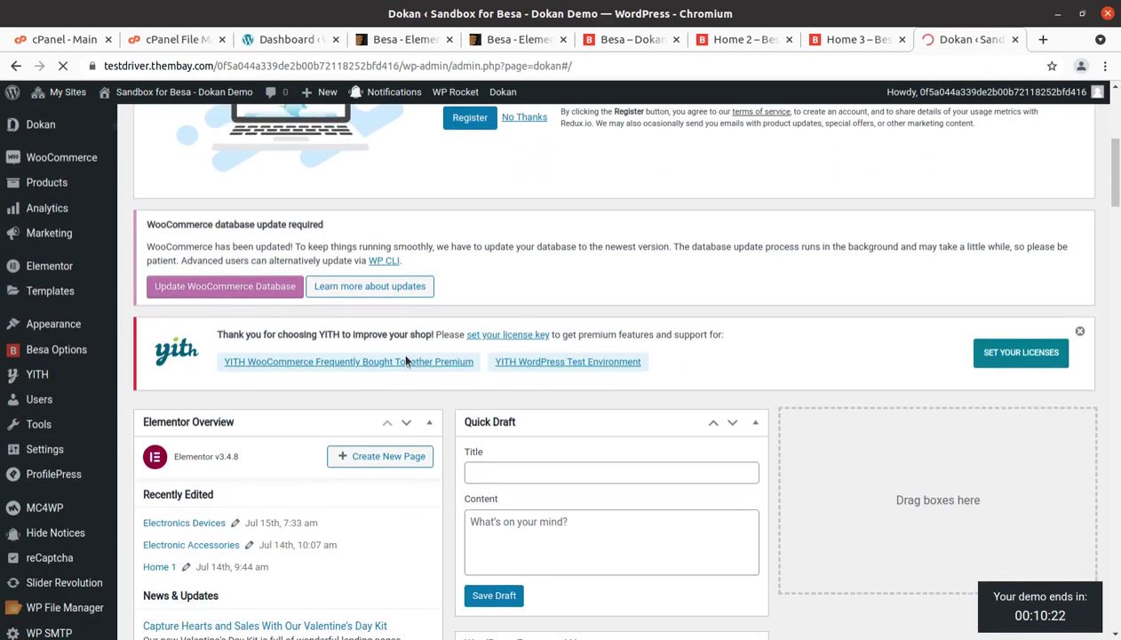
pyautogui.scroll(-2, 266, 383)
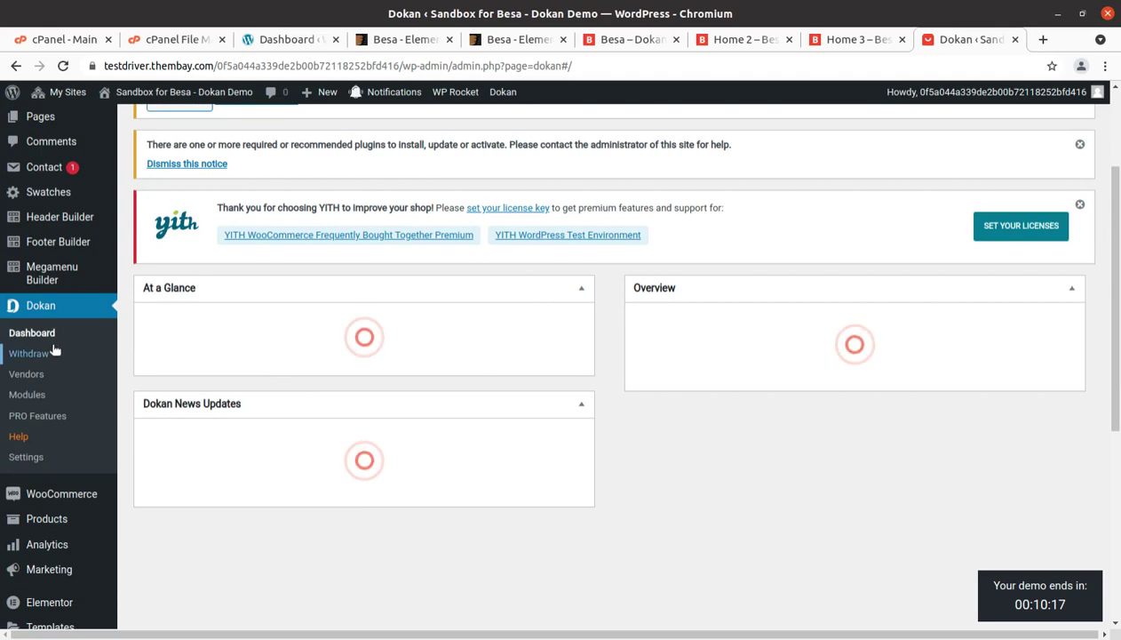
pyautogui.scroll(-2, 35, 373)
pyautogui.moveTo(51, 550)
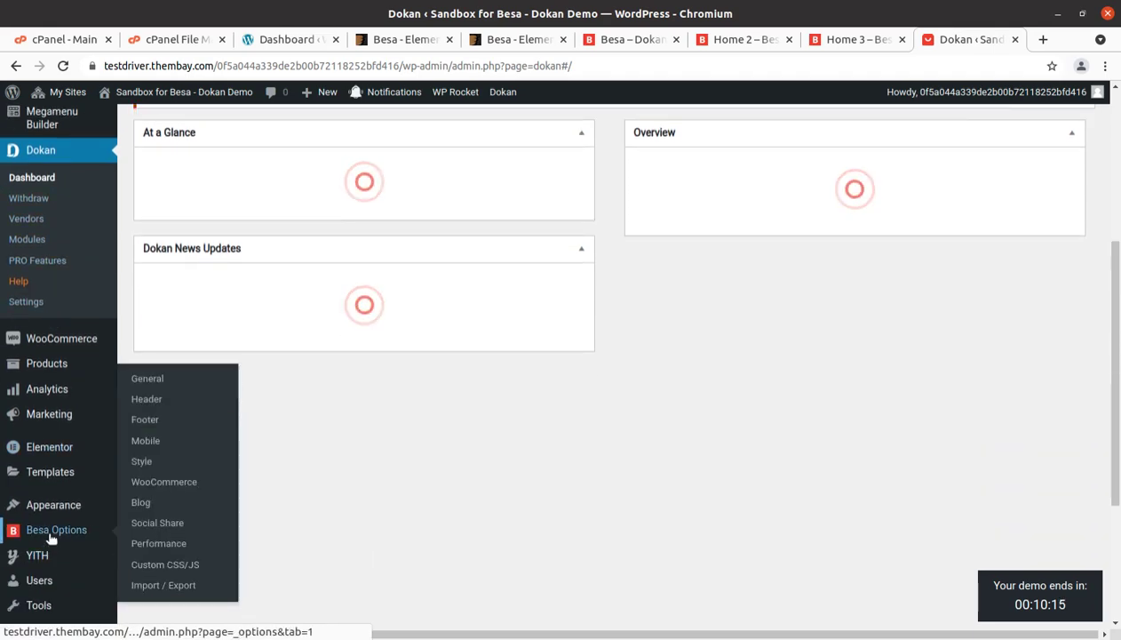
pyautogui.scroll(-2, 65, 488)
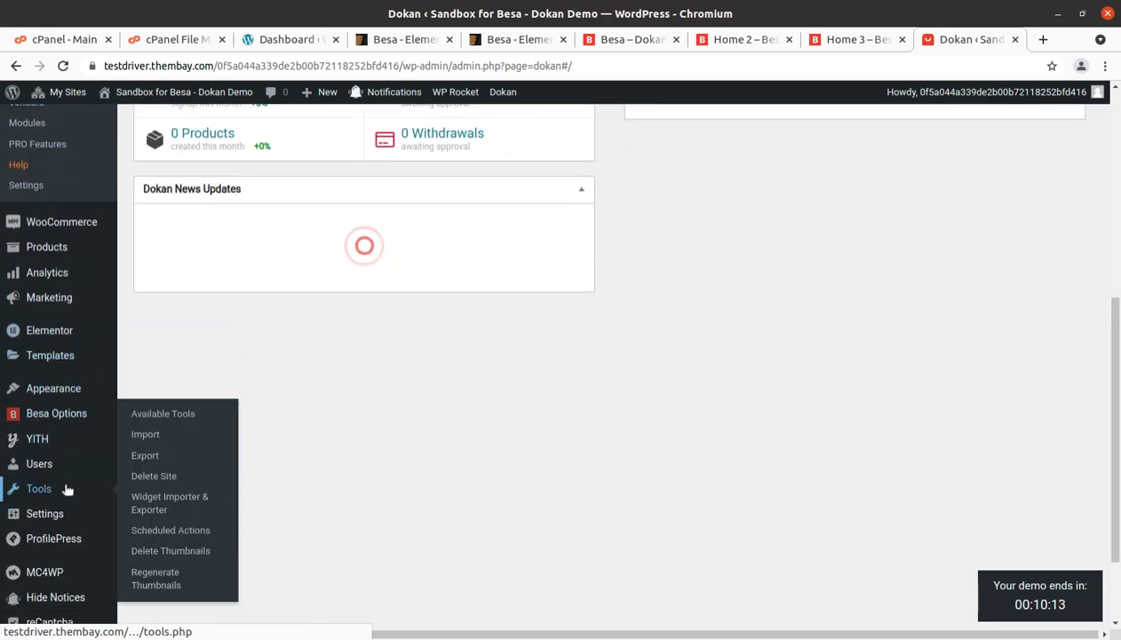
pyautogui.scroll(6, 66, 488)
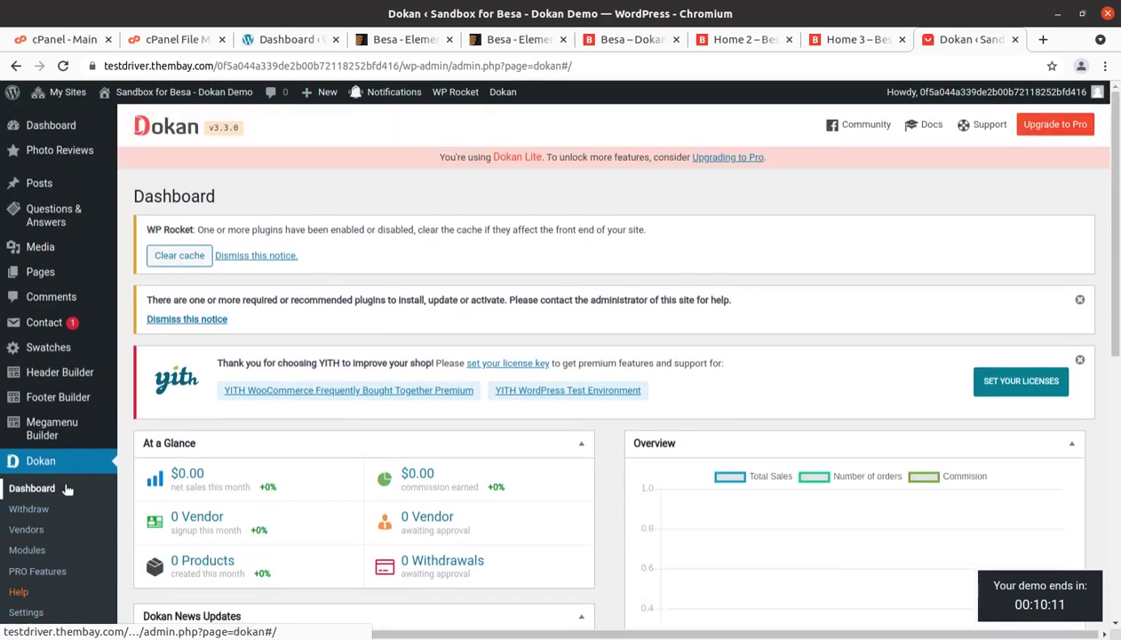
# Close the Dokan sandbox admin and switch to the WP Themes dashboard
pyautogui.click(1017, 41)
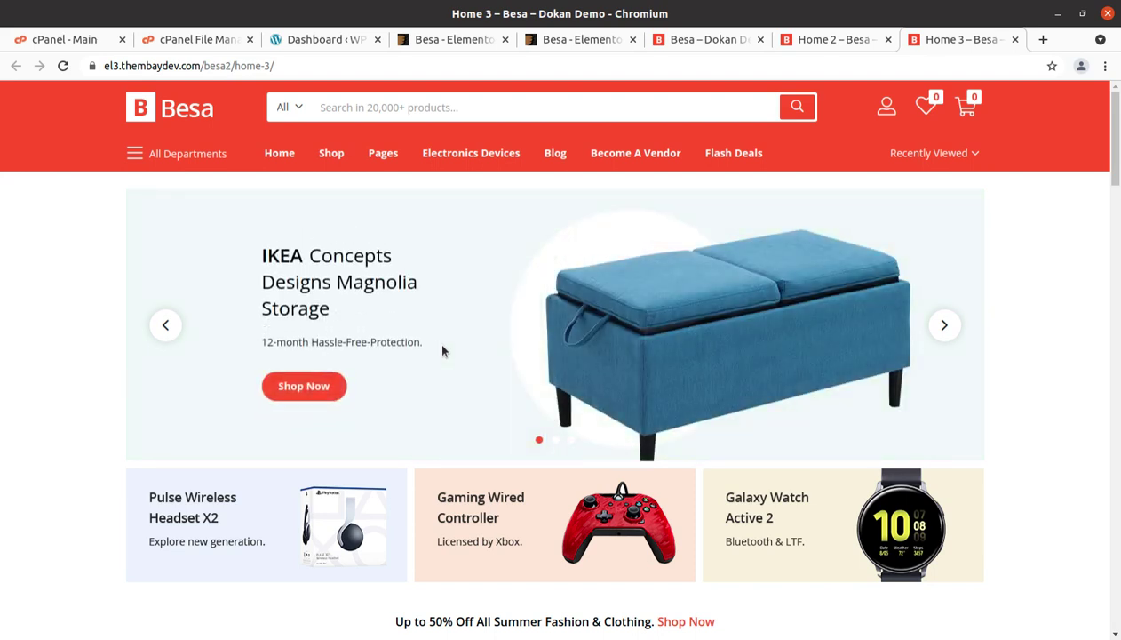
pyautogui.click(307, 40)
# Scroll the fresh WP Themes dashboard, then bring the besa_v2.1.1 folder window forward
pyautogui.moveTo(114, 355)
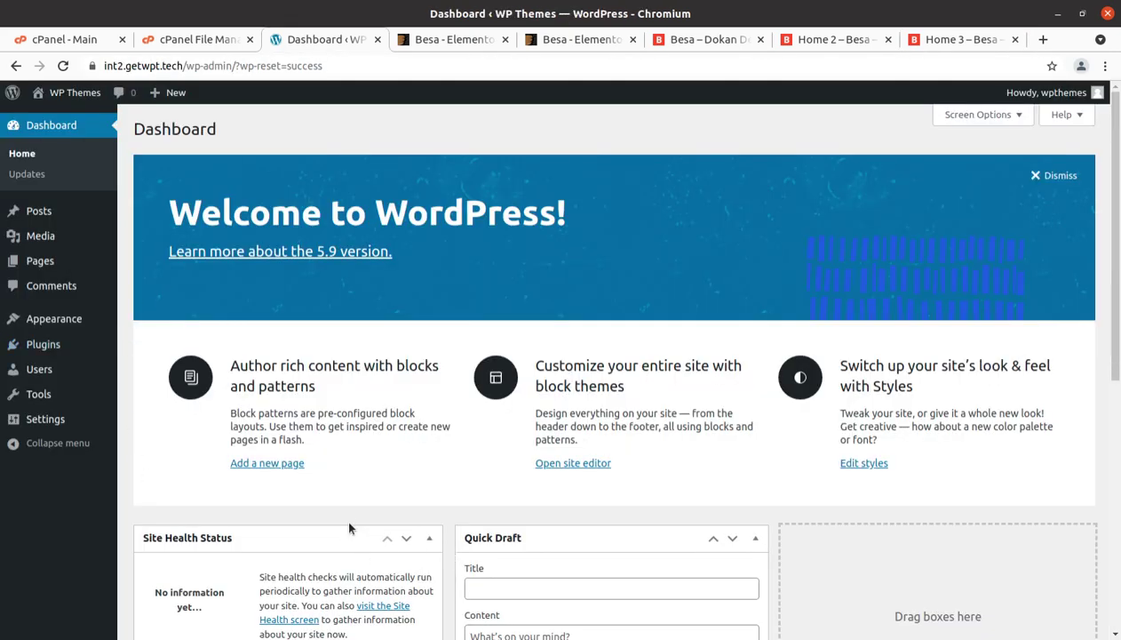
pyautogui.scroll(-5, 447, 296)
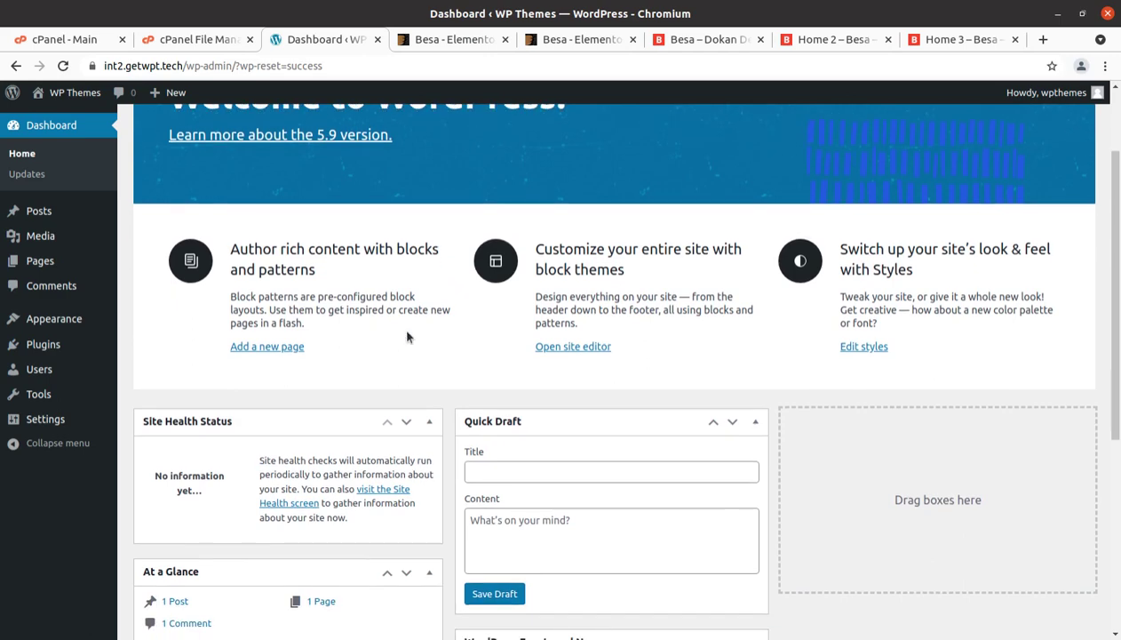
pyautogui.scroll(-3, 348, 461)
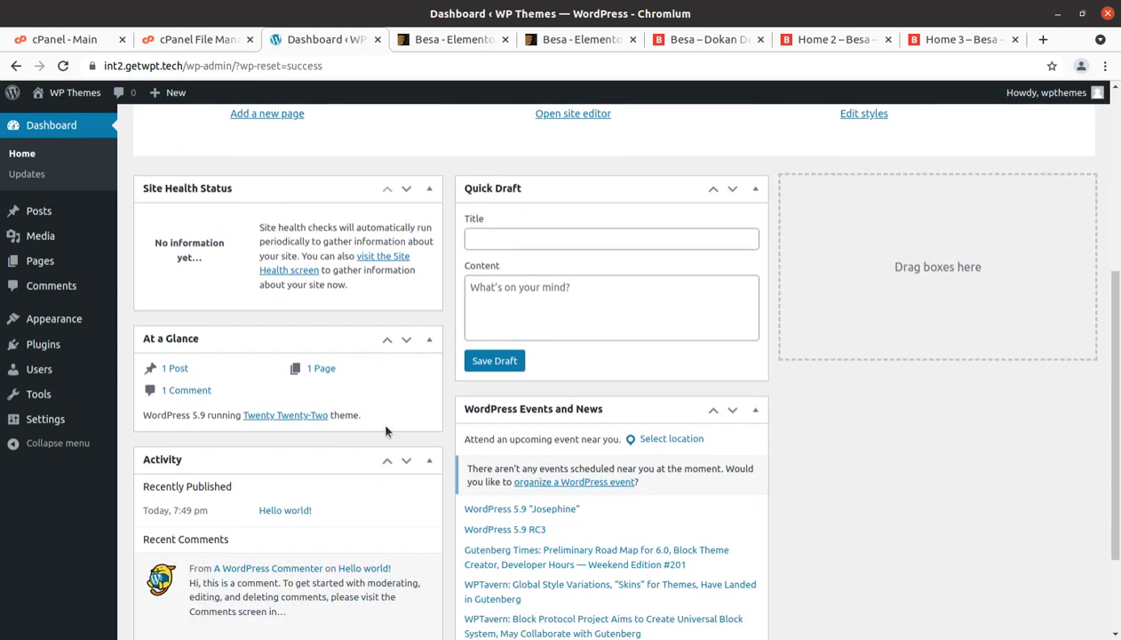
pyautogui.hotkey('alt', 'Tab')
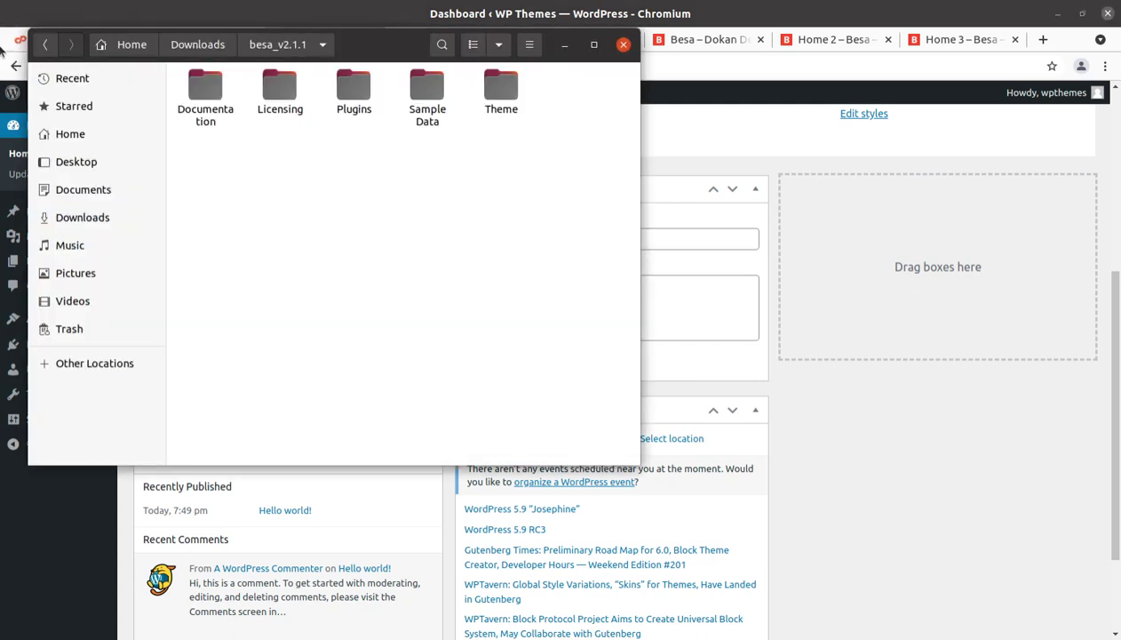
# Inspect the Plugins and Sample Data folders of the besa_v2.1.1 package
pyautogui.click(205, 99)
pyautogui.click(286, 103)
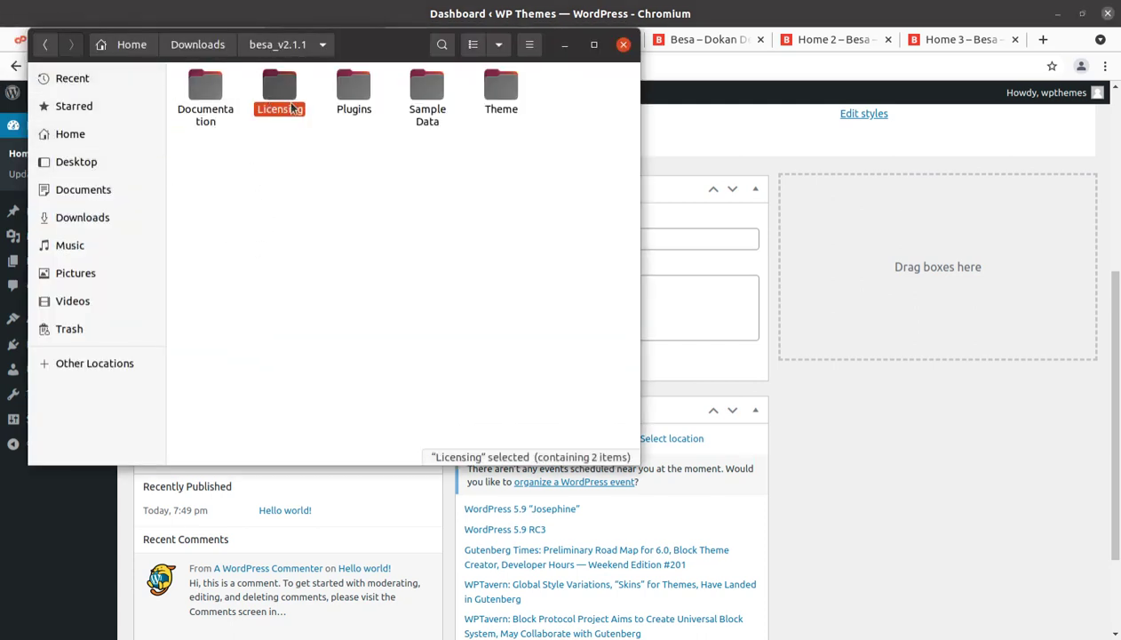
pyautogui.doubleClick(349, 100)
pyautogui.click(282, 45)
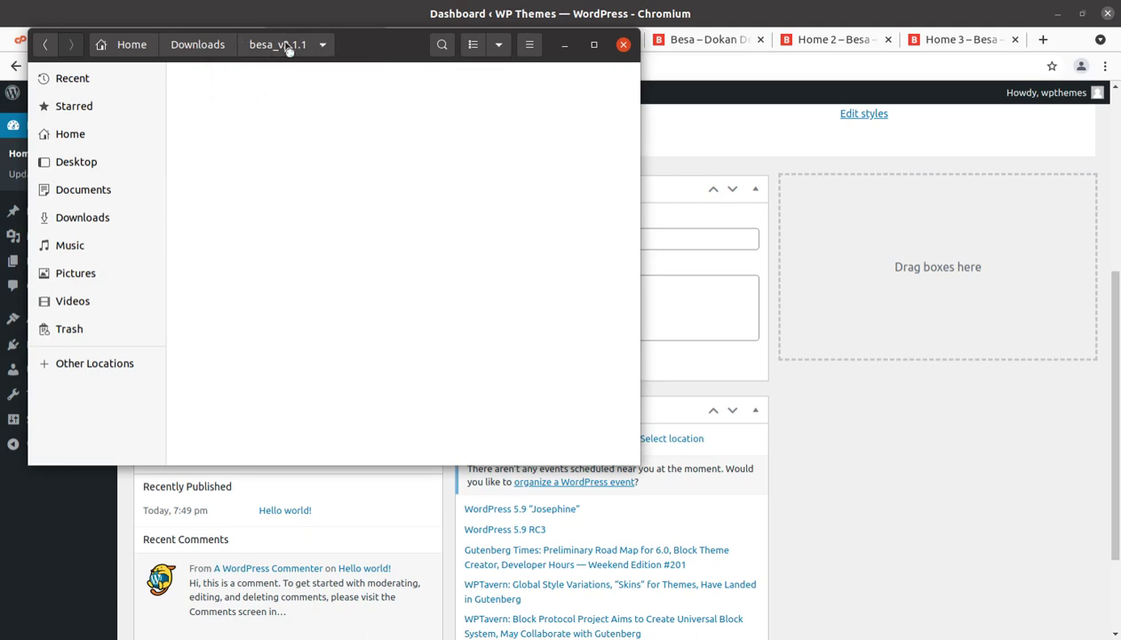
pyautogui.click(428, 89)
pyautogui.doubleClick(431, 91)
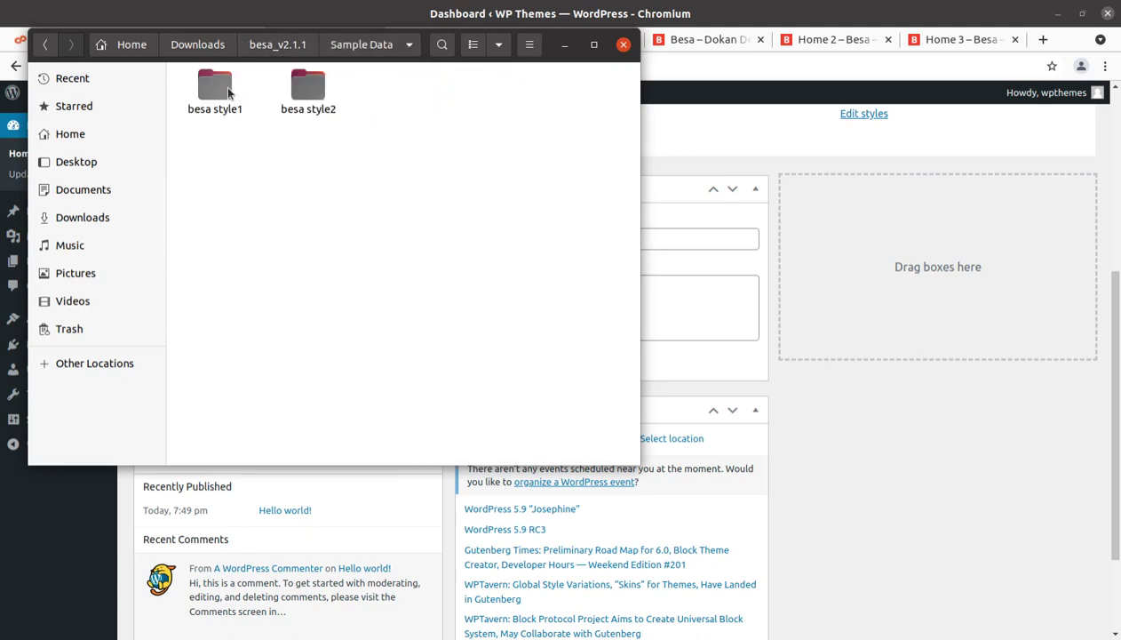
pyautogui.click(311, 89)
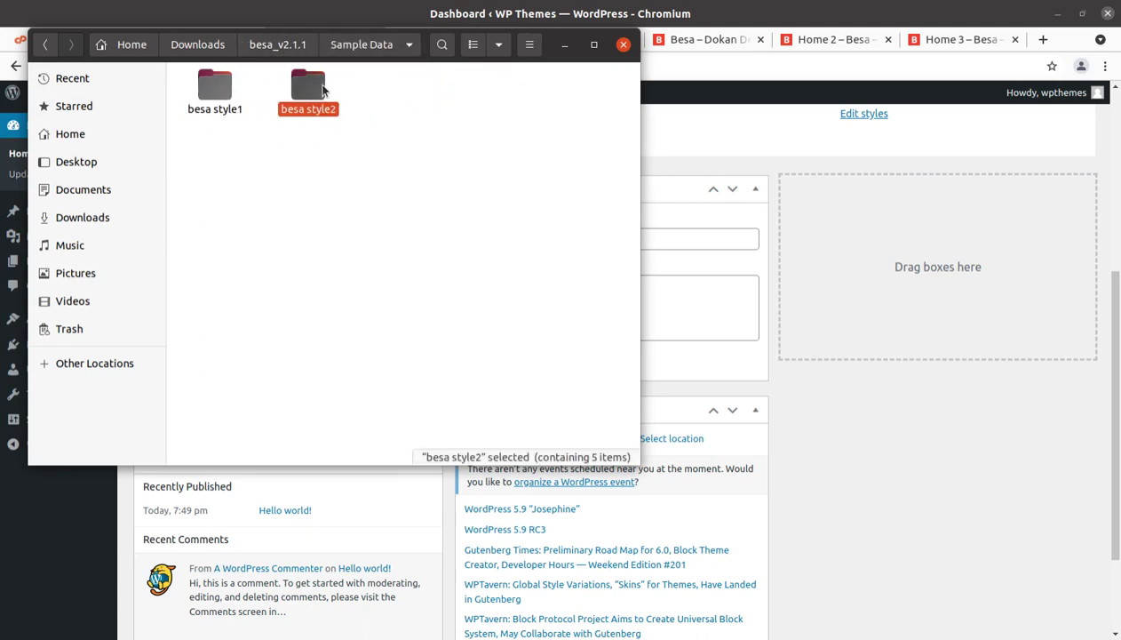
pyautogui.click(278, 44)
# Check besa.zip, besa-child.zip and besa-linear-icons-child.zip in the Theme folder, then minimize Files
pyautogui.doubleClick(500, 89)
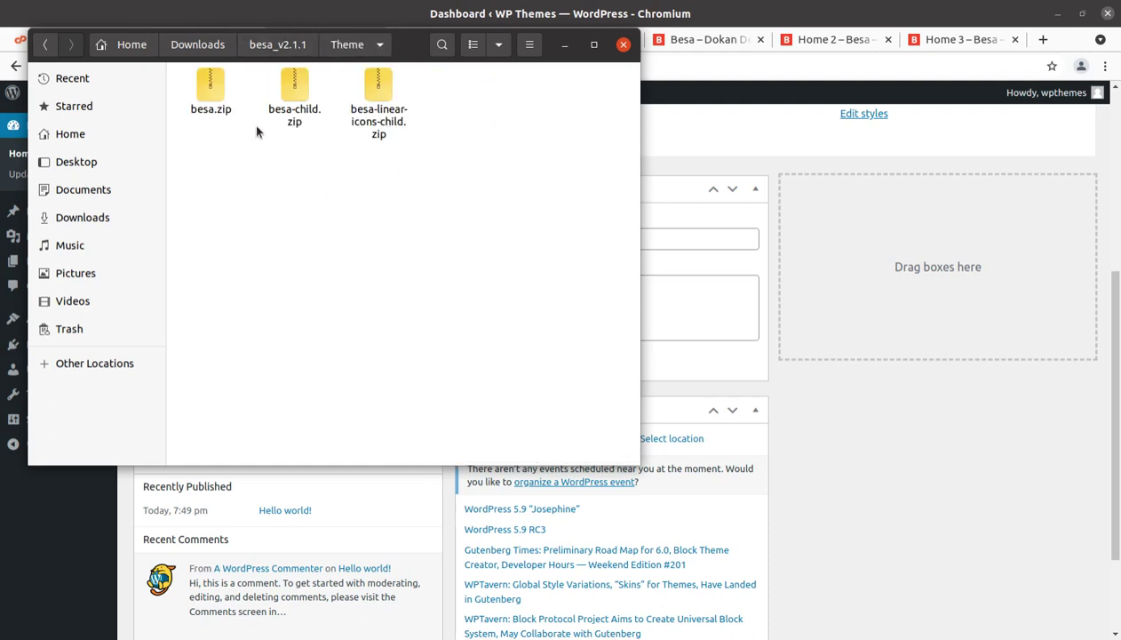
pyautogui.click(212, 93)
pyautogui.click(287, 96)
pyautogui.click(367, 85)
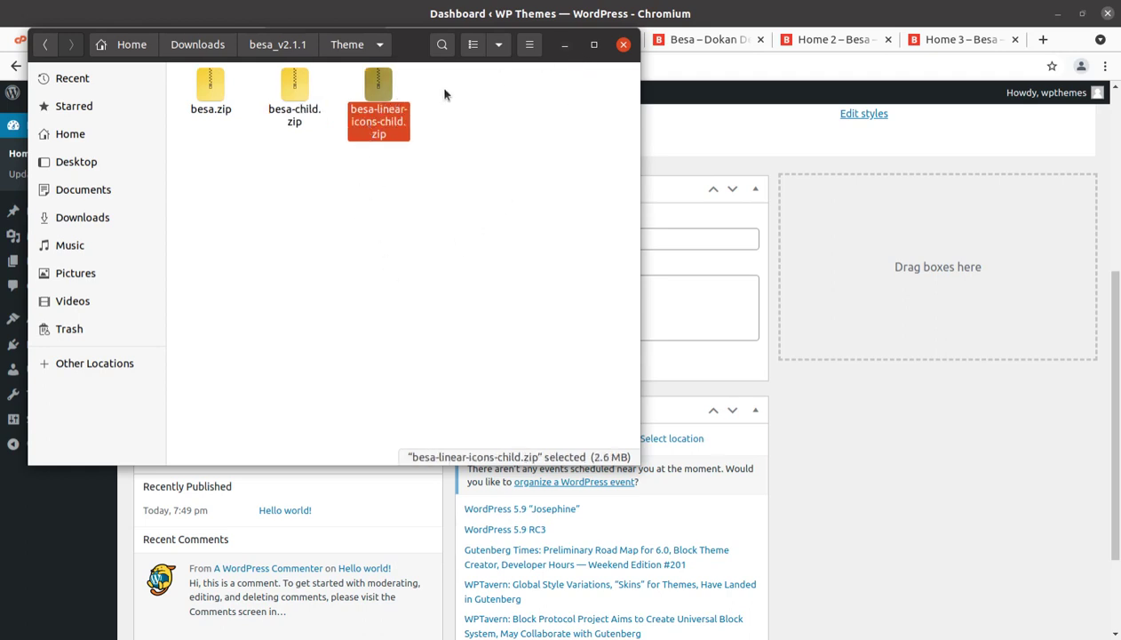
pyautogui.click(205, 94)
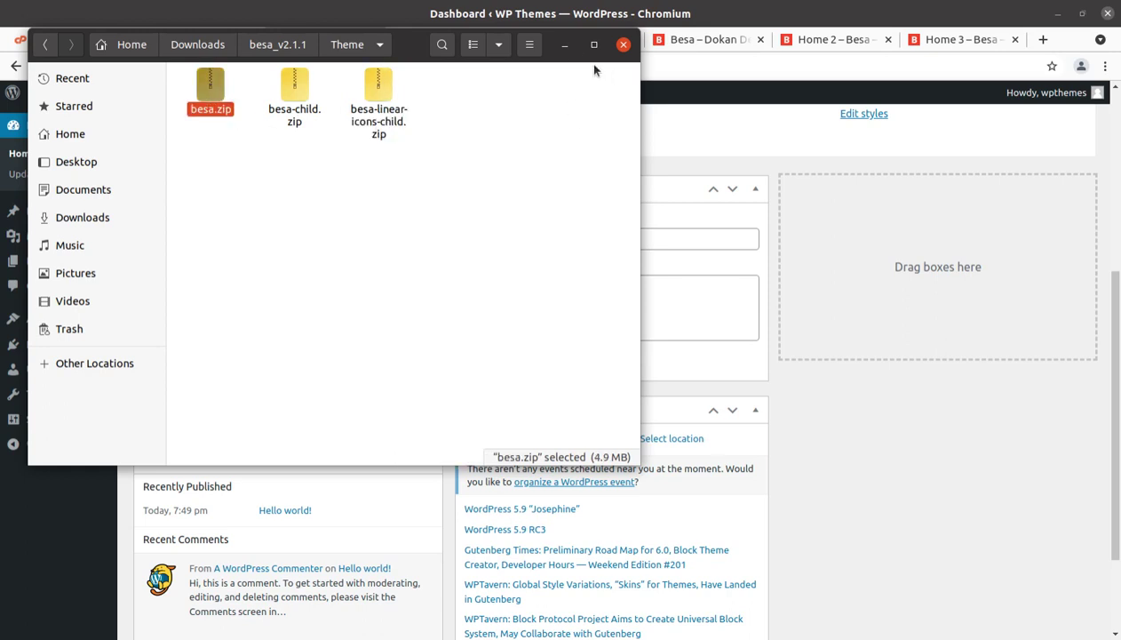
pyautogui.click(564, 44)
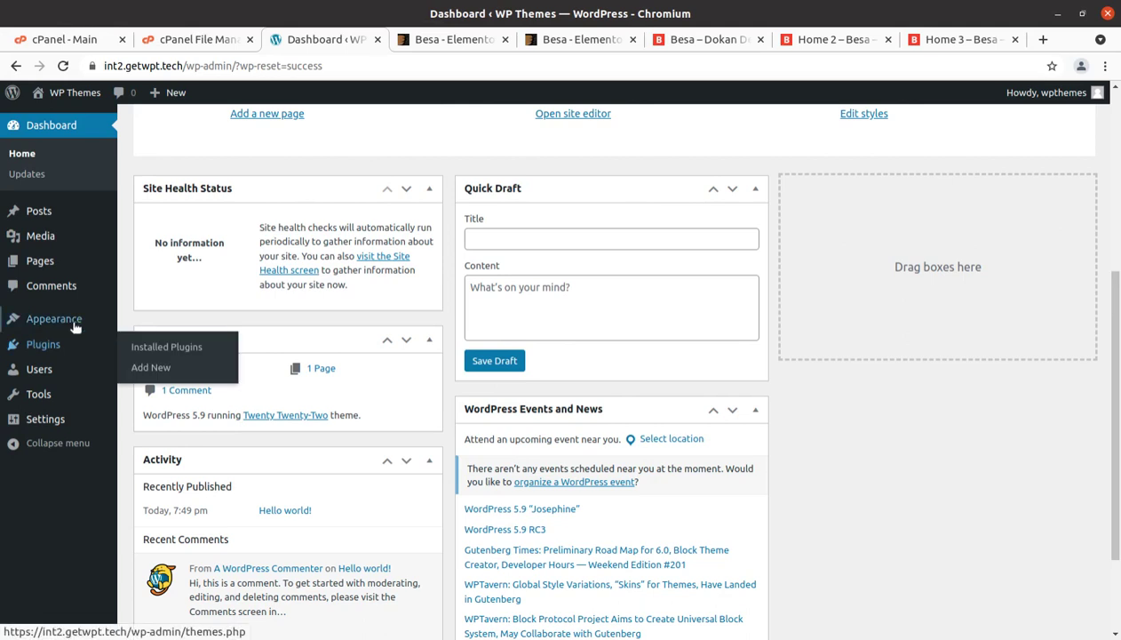
# Open the Add Themes upload form, browse to besa_v2.1.1/Theme, then cancel without choosing a file
pyautogui.moveTo(80, 319)
pyautogui.click(141, 323)
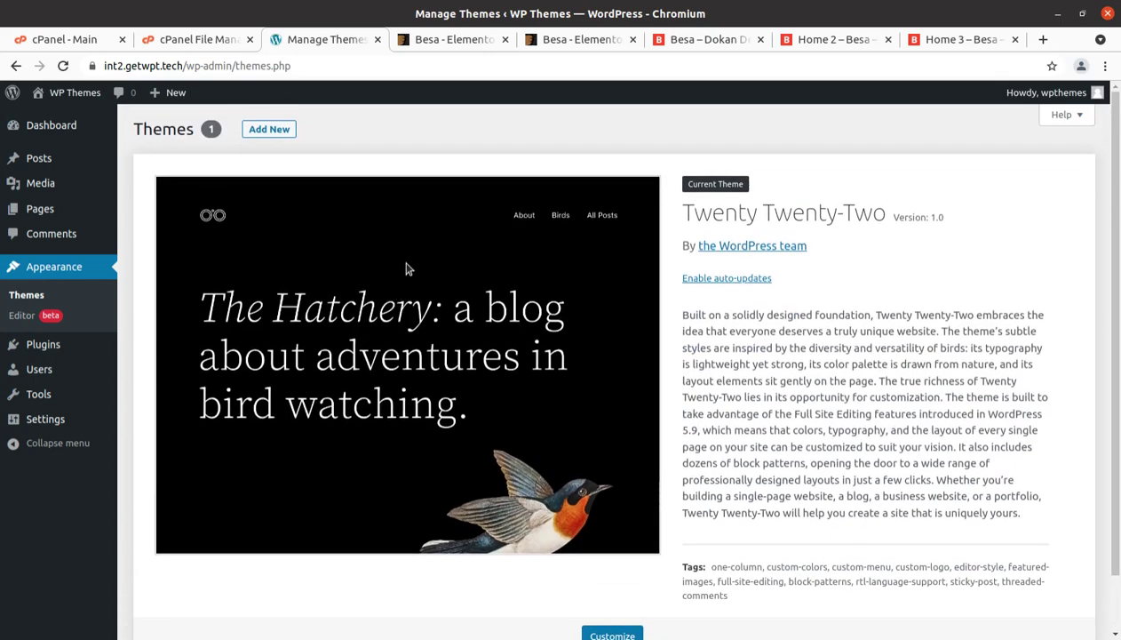
pyautogui.click(268, 129)
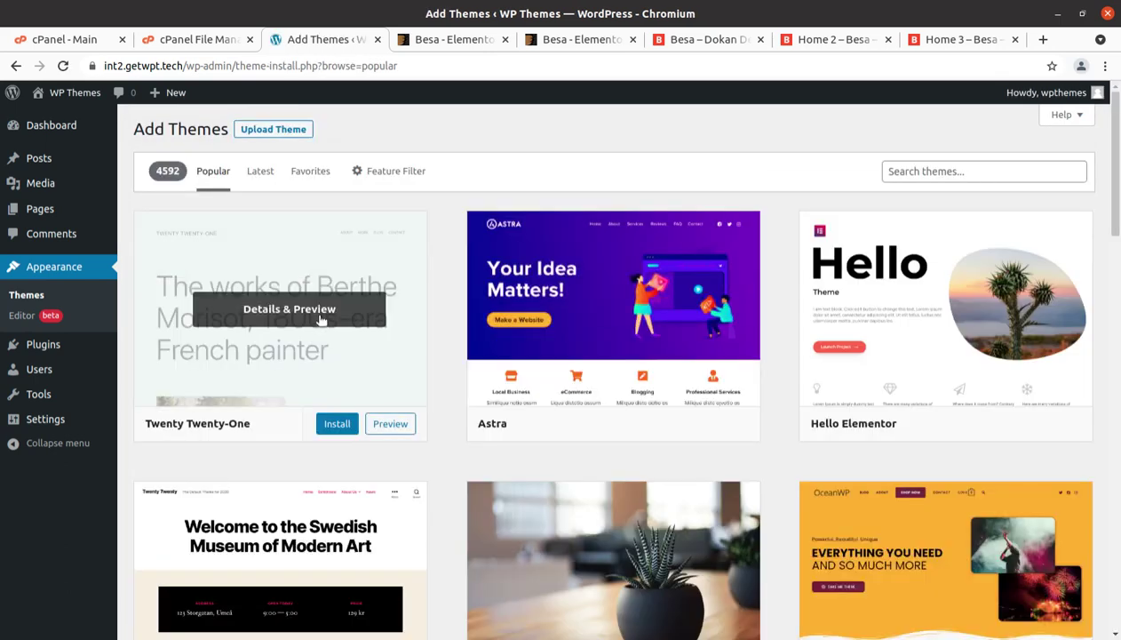
pyautogui.click(271, 130)
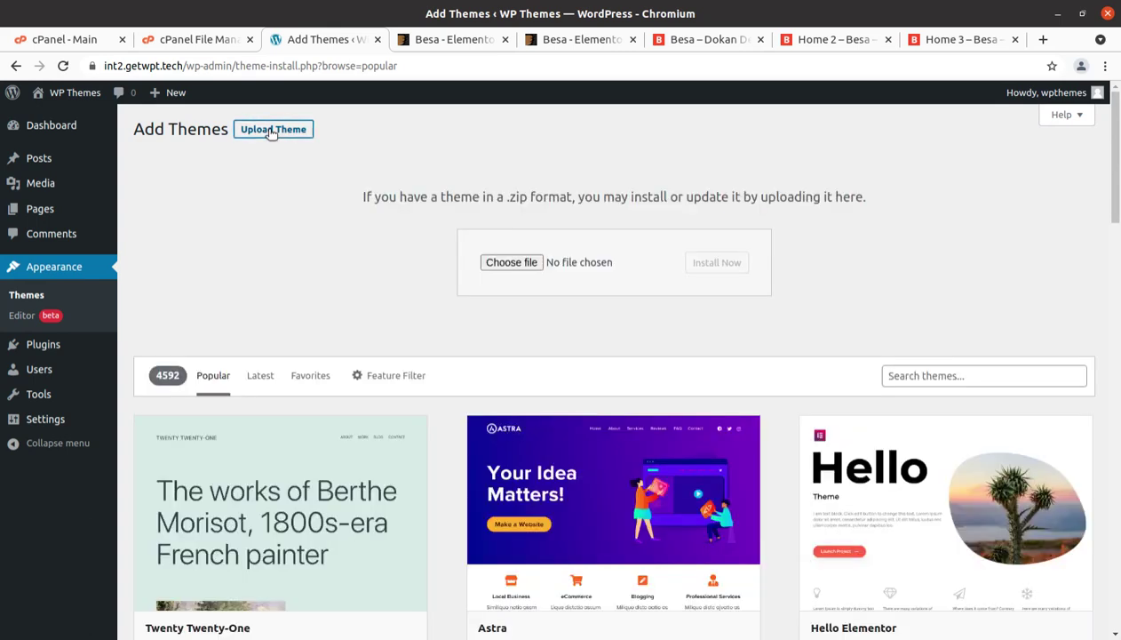
pyautogui.click(492, 263)
pyautogui.doubleClick(281, 93)
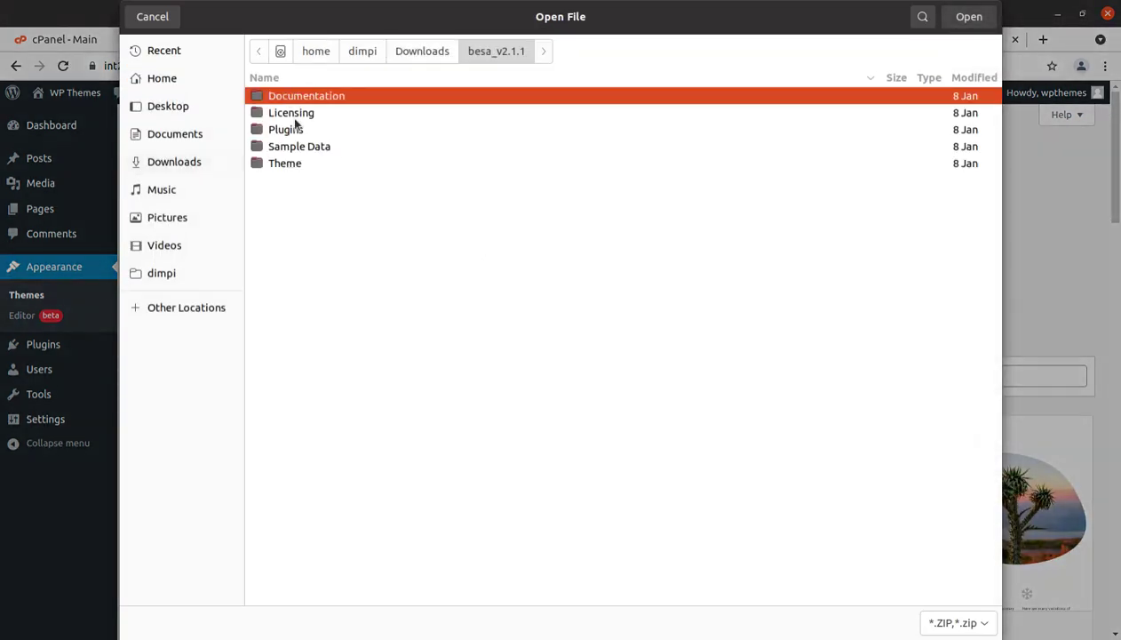
pyautogui.doubleClick(284, 159)
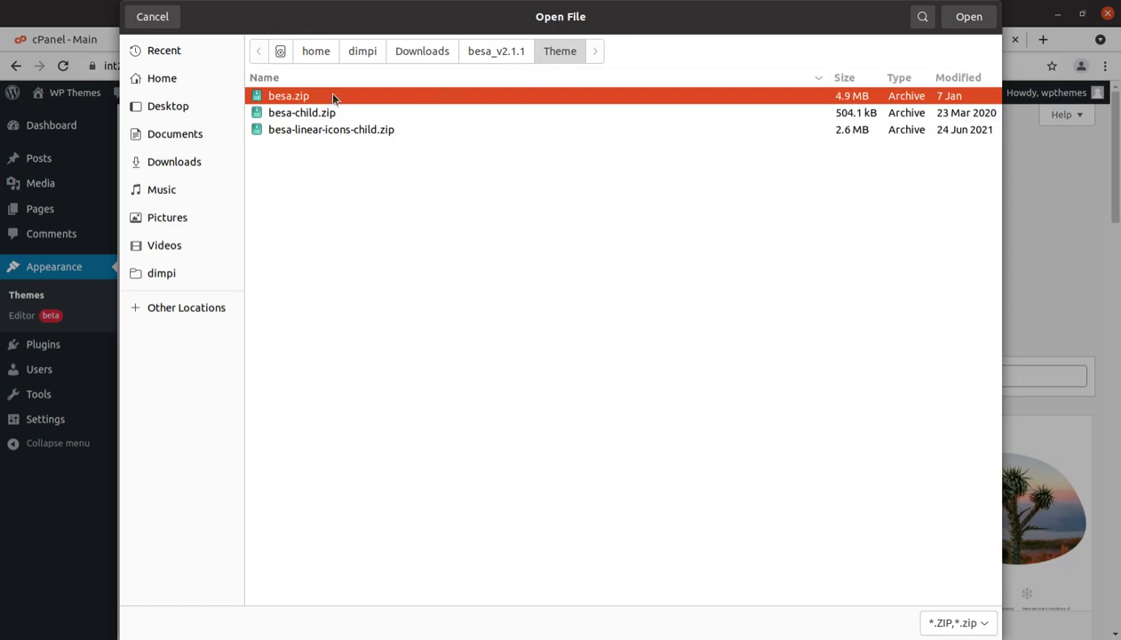
pyautogui.click(154, 17)
# Upload besa.zip from Downloads/besa_v2.1.1/Theme into the wp-content/themes folder
pyautogui.click(200, 40)
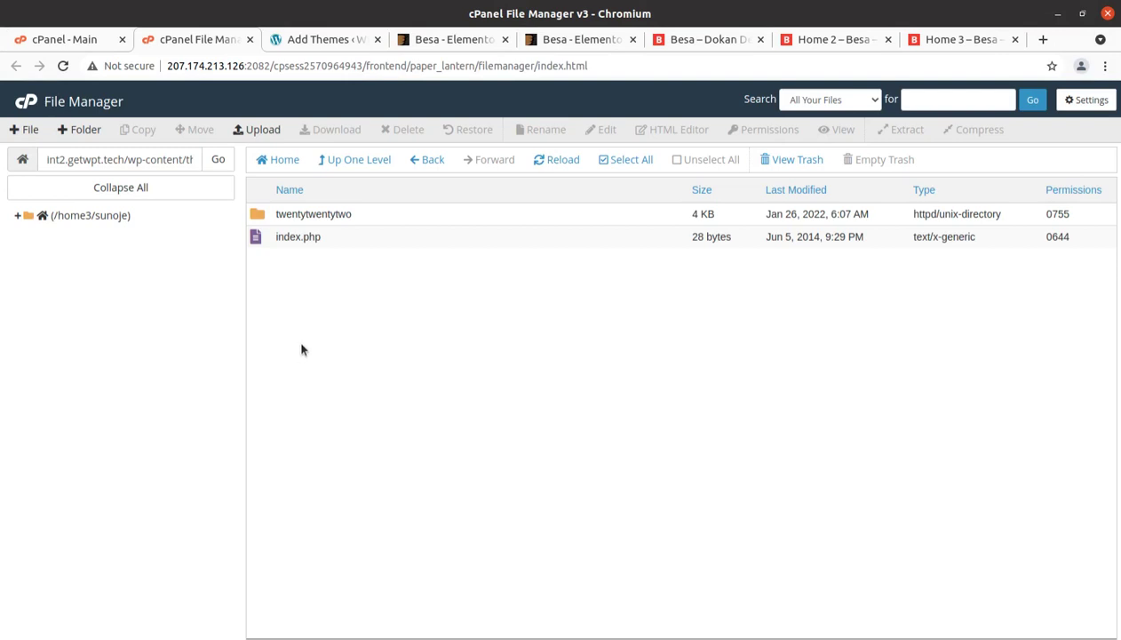
pyautogui.moveTo(129, 161); pyautogui.dragTo(240, 167)
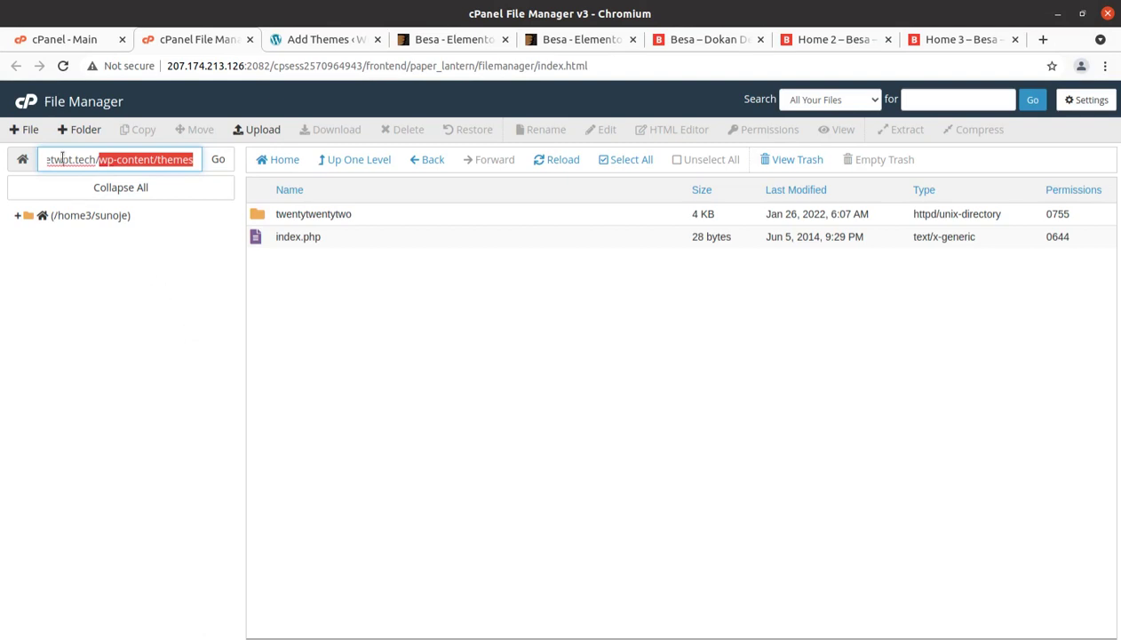
pyautogui.click(260, 131)
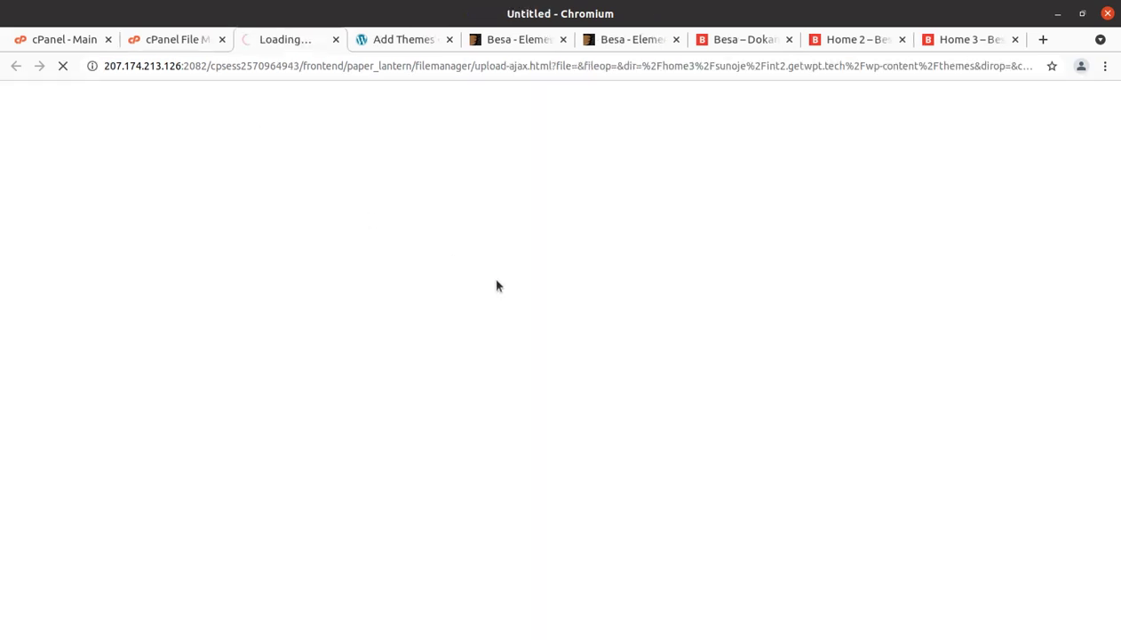
pyautogui.click(535, 345)
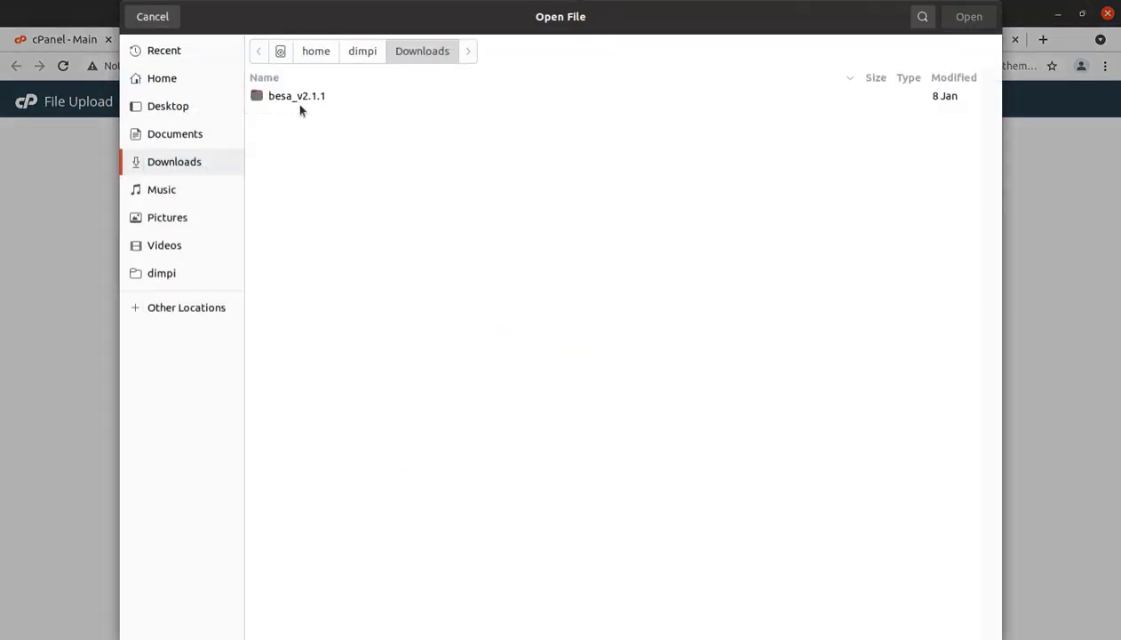
pyautogui.doubleClick(291, 95)
pyautogui.doubleClick(281, 163)
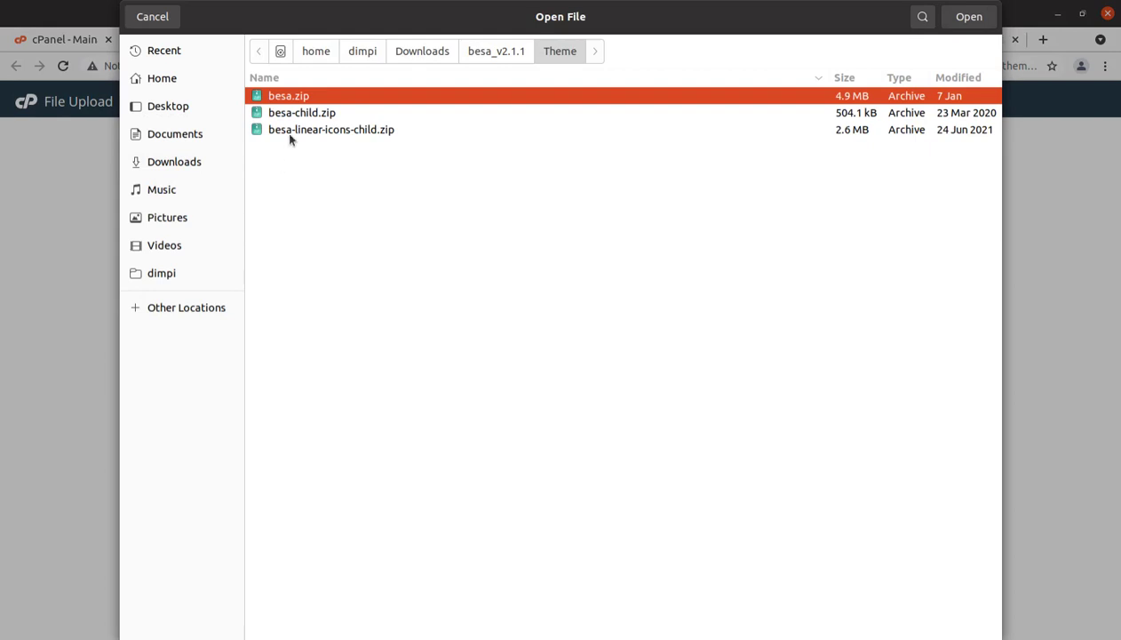
pyautogui.click(967, 18)
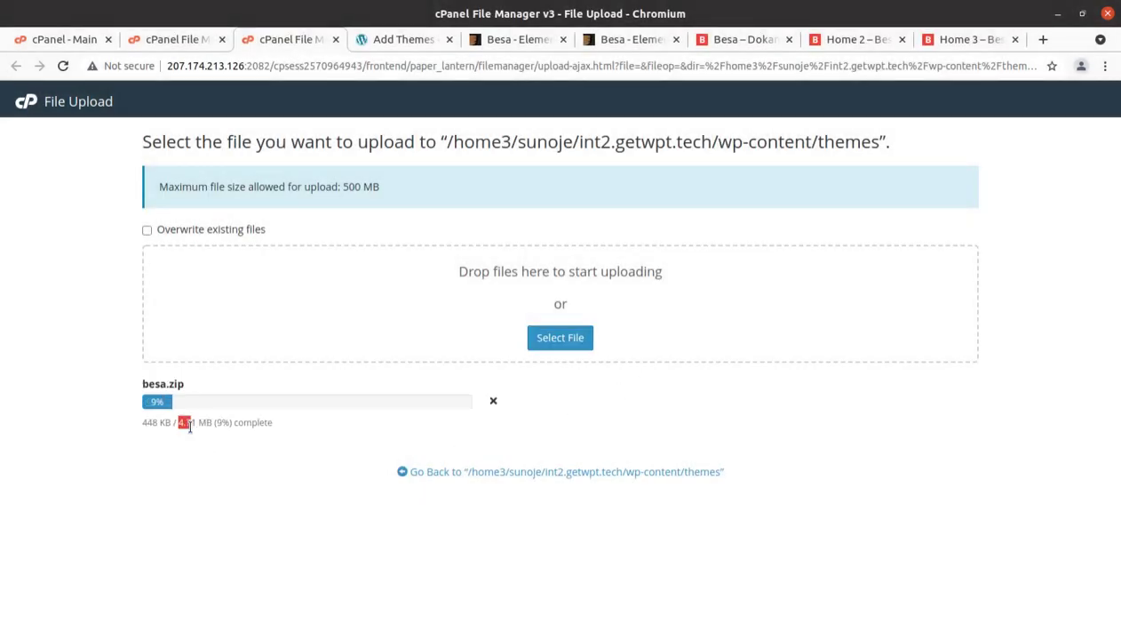
pyautogui.moveTo(142, 423); pyautogui.dragTo(193, 426)
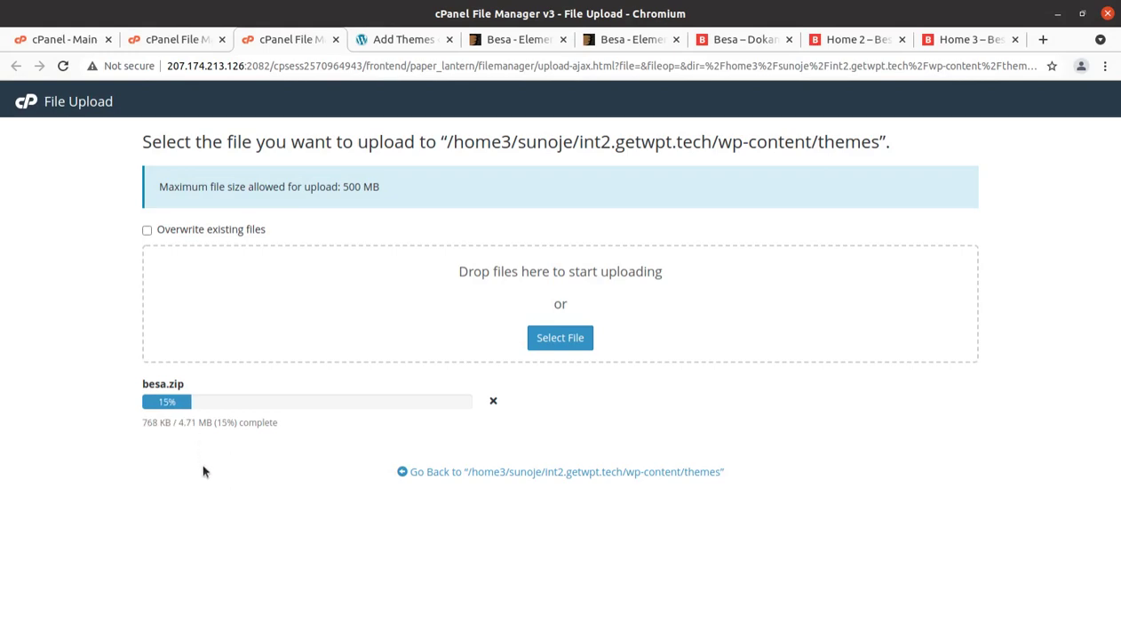
pyautogui.click(744, 41)
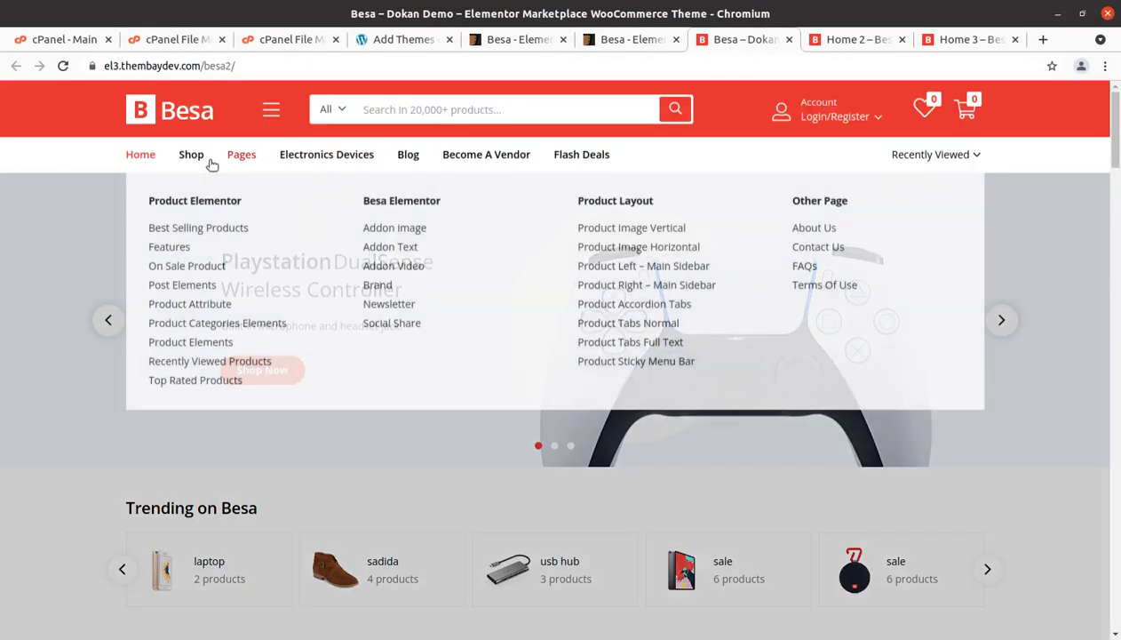
# Browse the demo's Shop Default Grid and the Abyss & Habidecor Super Pile Washcloth page, then go back to Add Themes
pyautogui.moveTo(191, 156)
pyautogui.click(186, 230)
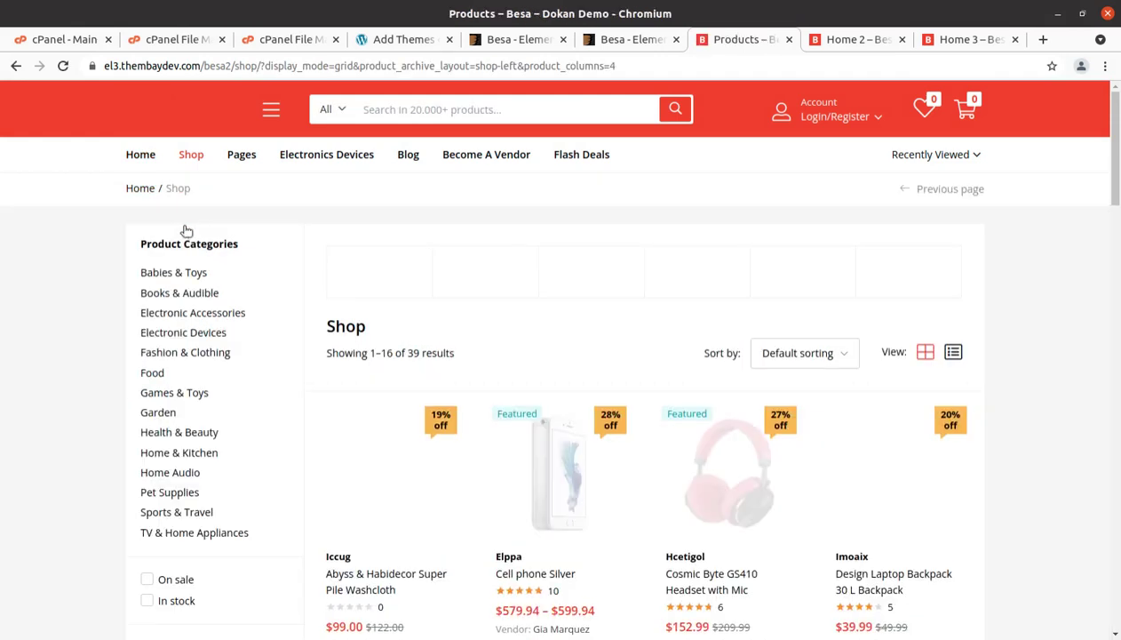
pyautogui.scroll(-2, 581, 385)
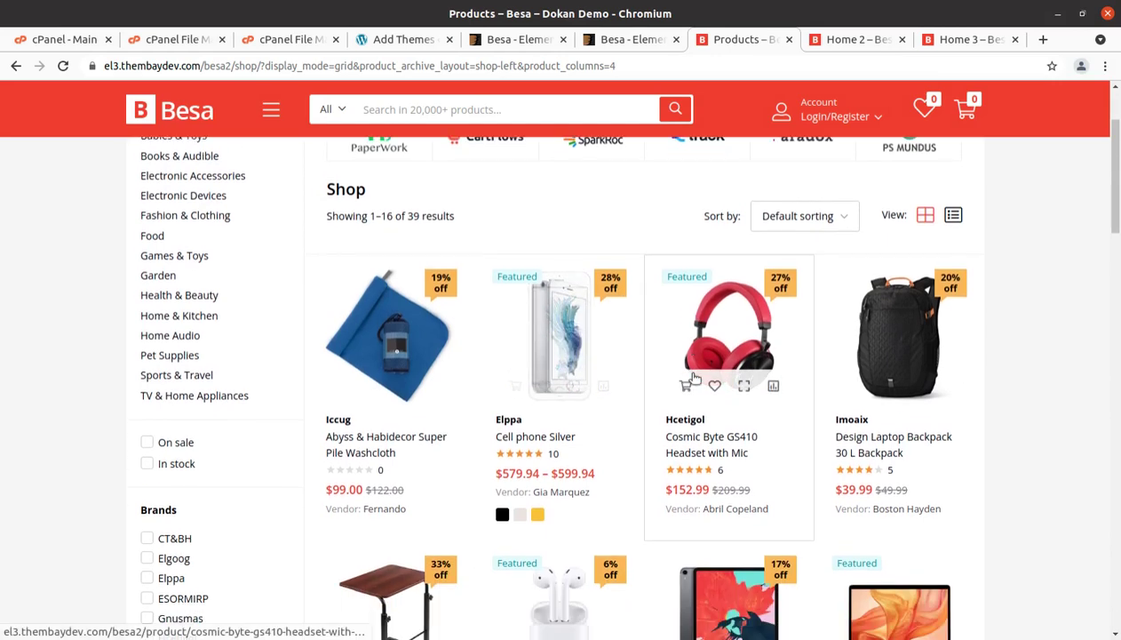
pyautogui.scroll(2, 685, 379)
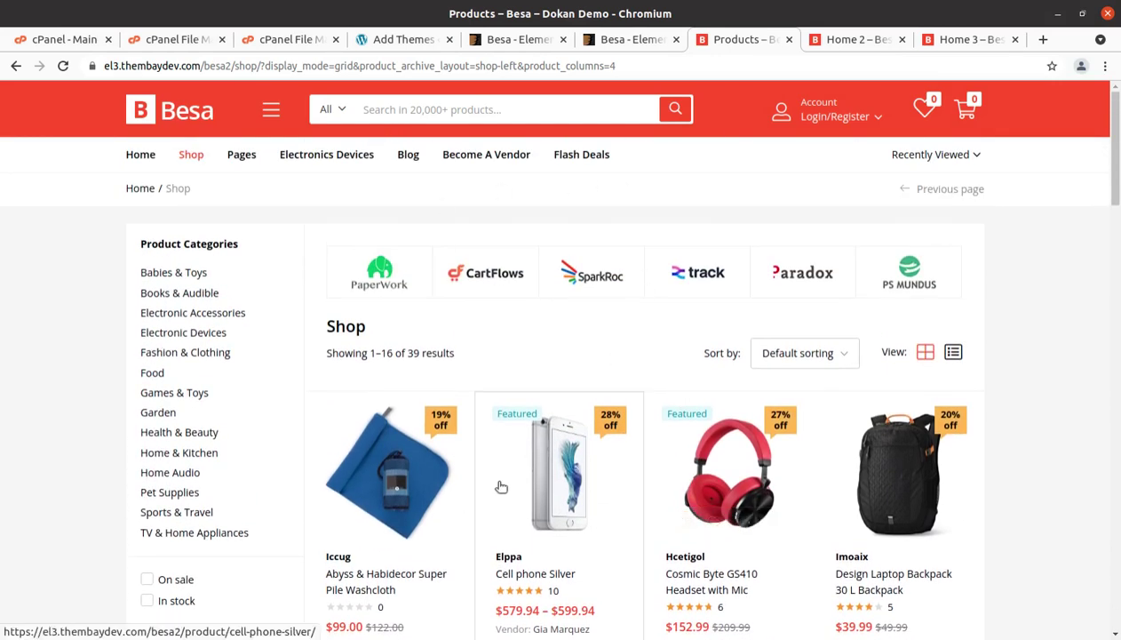
pyautogui.scroll(-2, 405, 432)
pyautogui.click(373, 350)
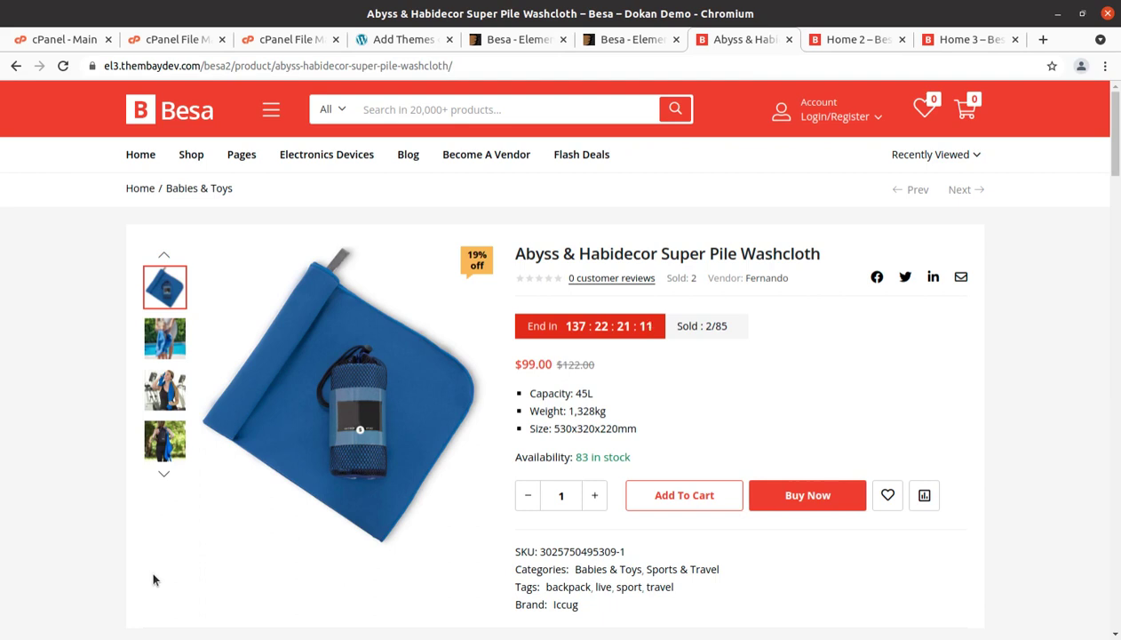
pyautogui.click(225, 127)
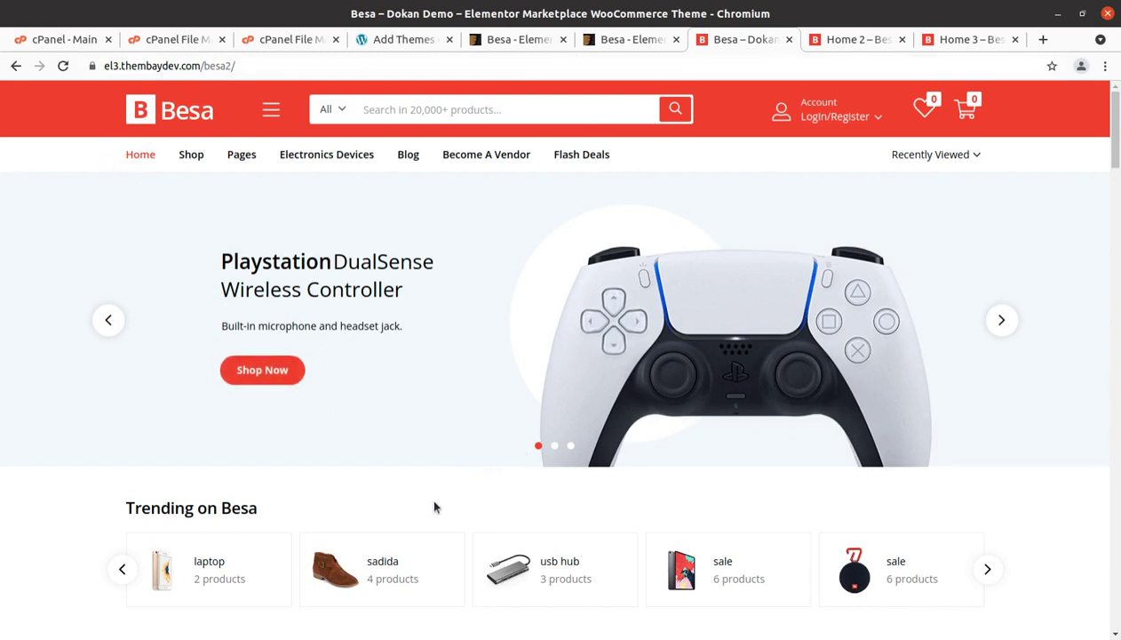
pyautogui.click(378, 44)
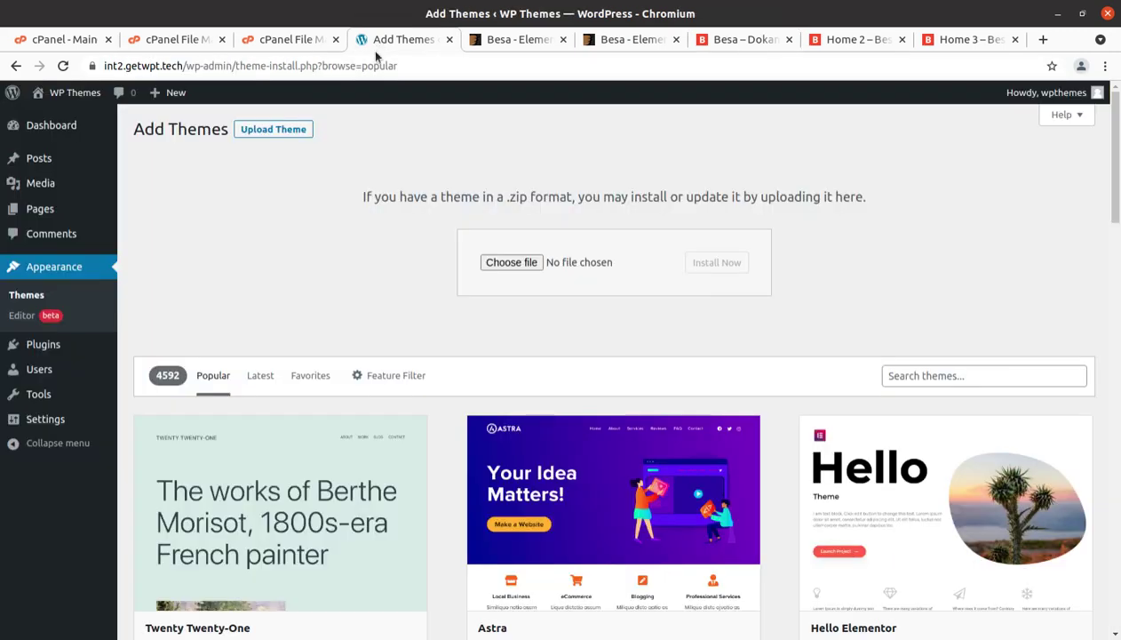
# Confirm the besa.zip upload reached 100% and close the upload page
pyautogui.click(180, 41)
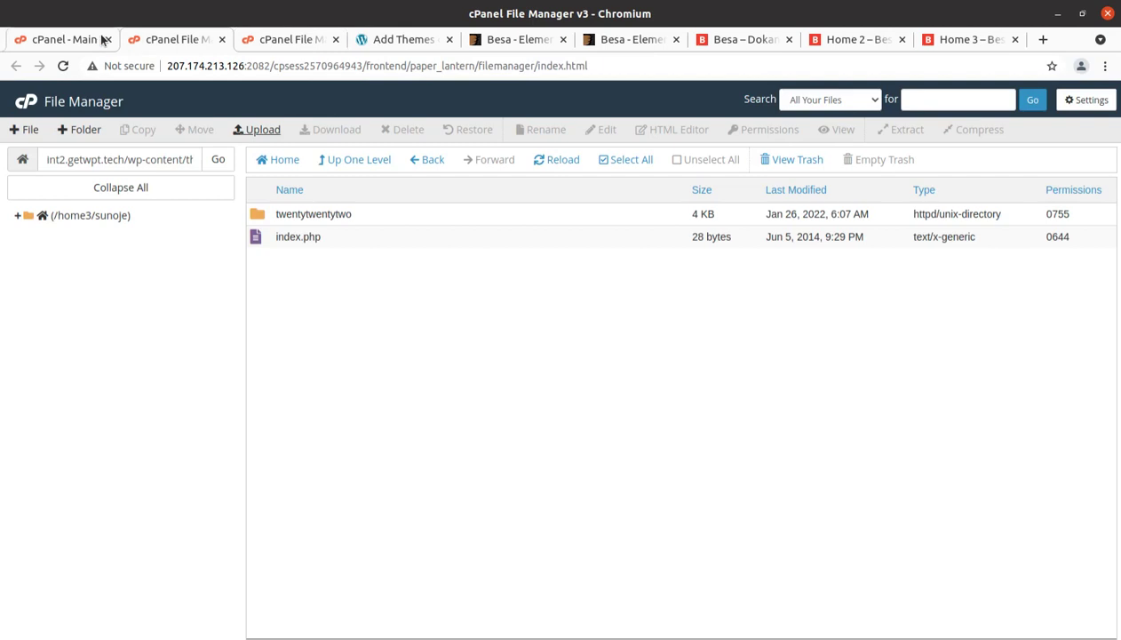
pyautogui.click(287, 39)
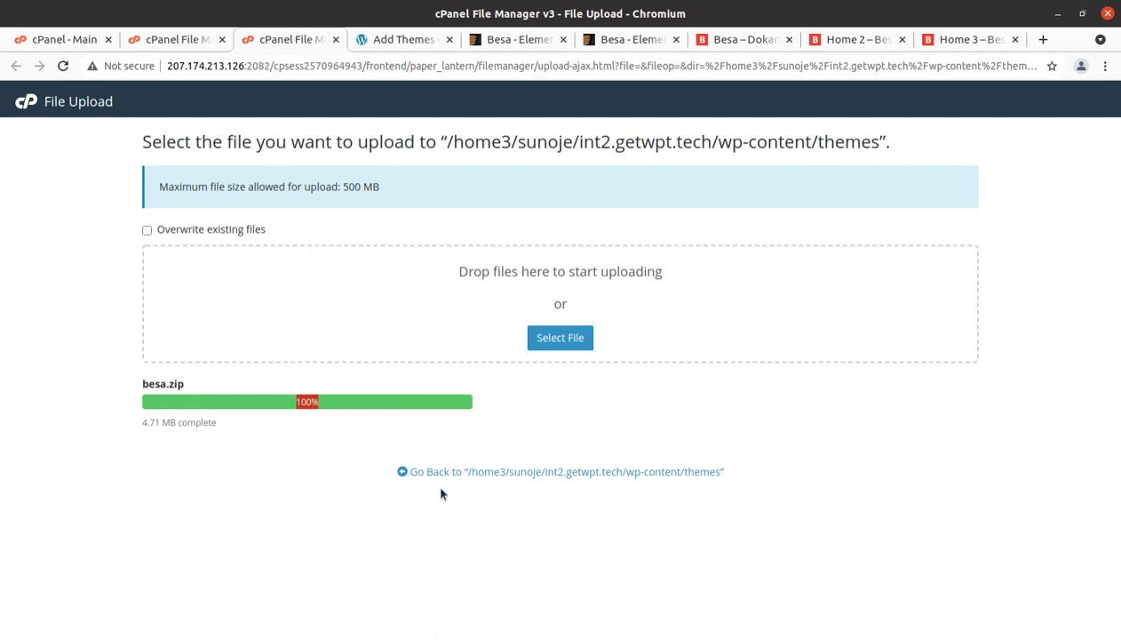
pyautogui.hotkey('ctrl', 'w')
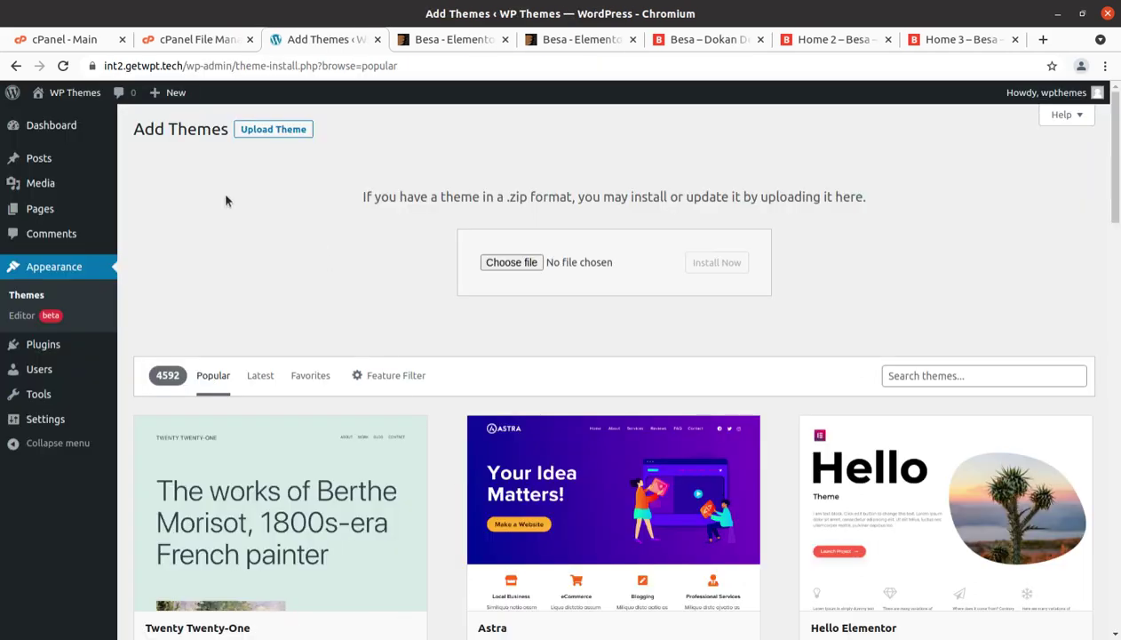
pyautogui.click(209, 43)
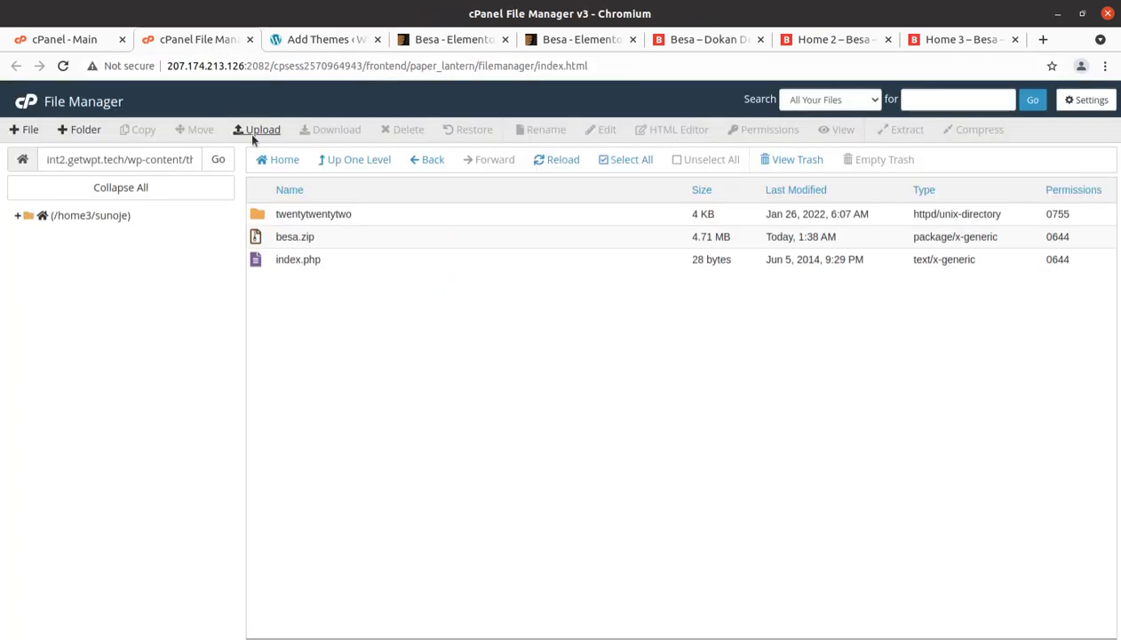
# Extract besa.zip into the themes folder and dismiss the extraction results
pyautogui.click(363, 237)
pyautogui.rightClick(362, 239)
pyautogui.click(404, 397)
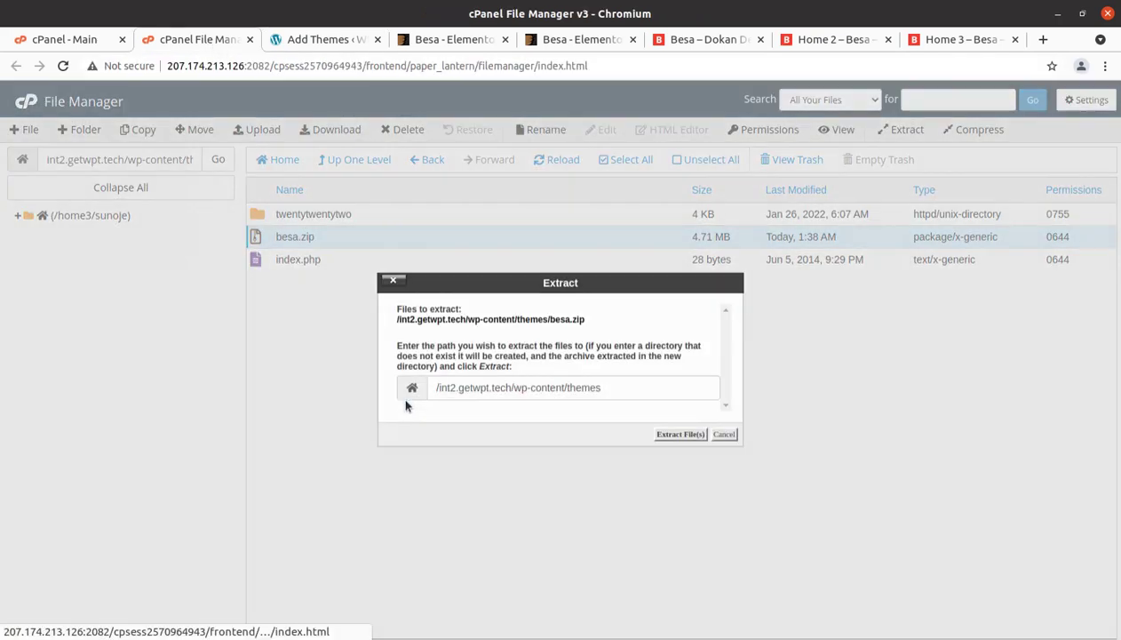
pyautogui.click(690, 435)
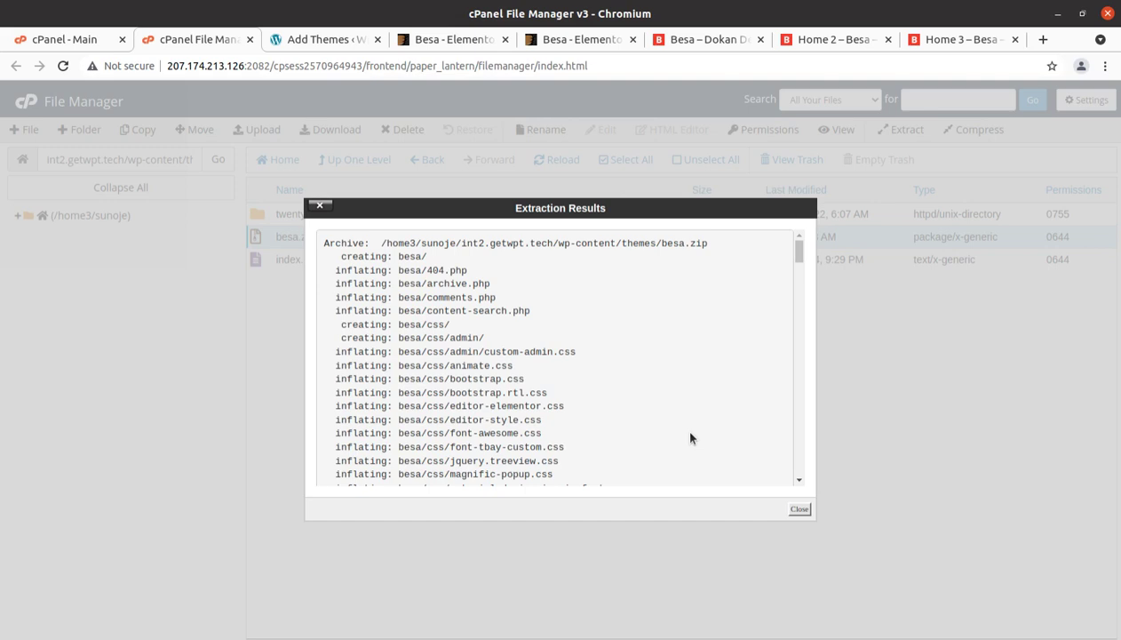
pyautogui.click(797, 509)
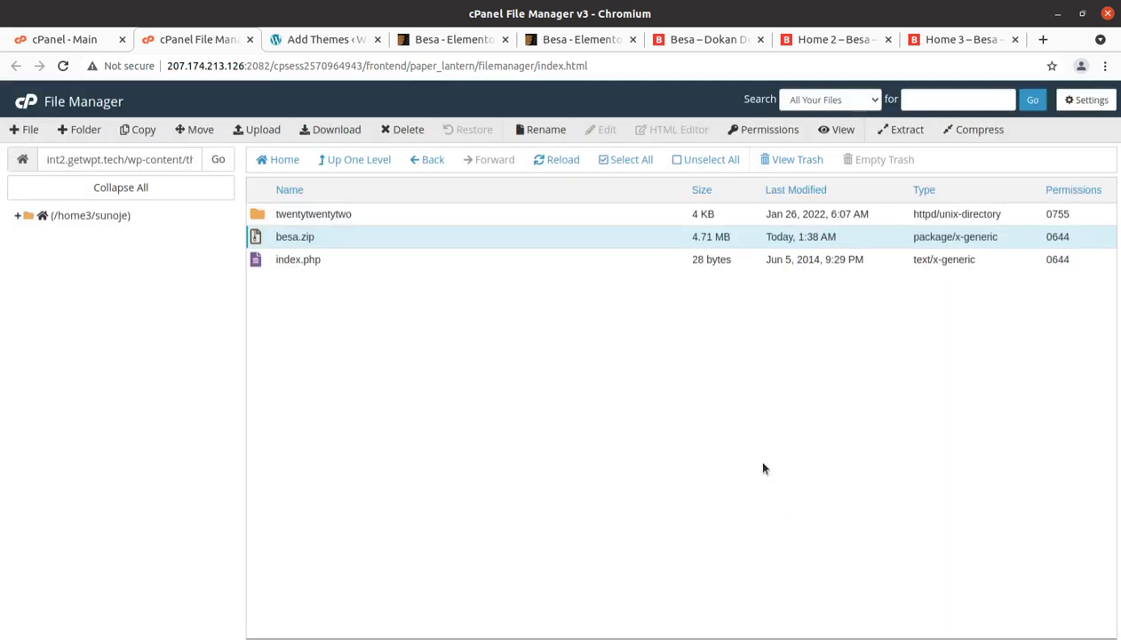
# Reload the themes listing and inspect the extracted besa folder's css, dokan and woocommerce contents
pyautogui.click(553, 162)
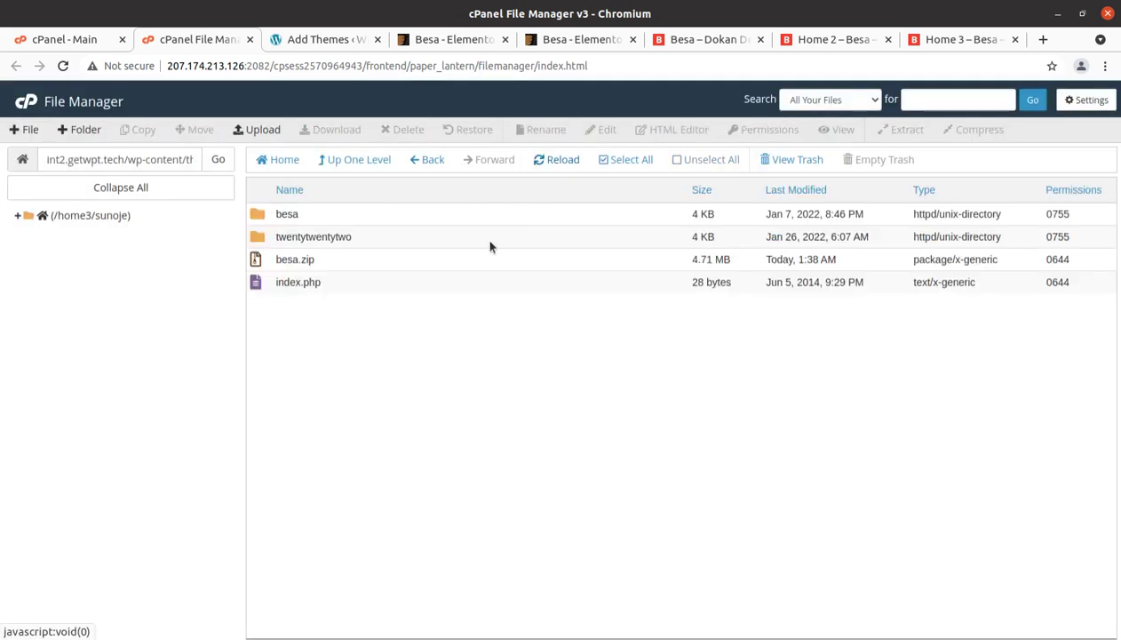
pyautogui.doubleClick(354, 218)
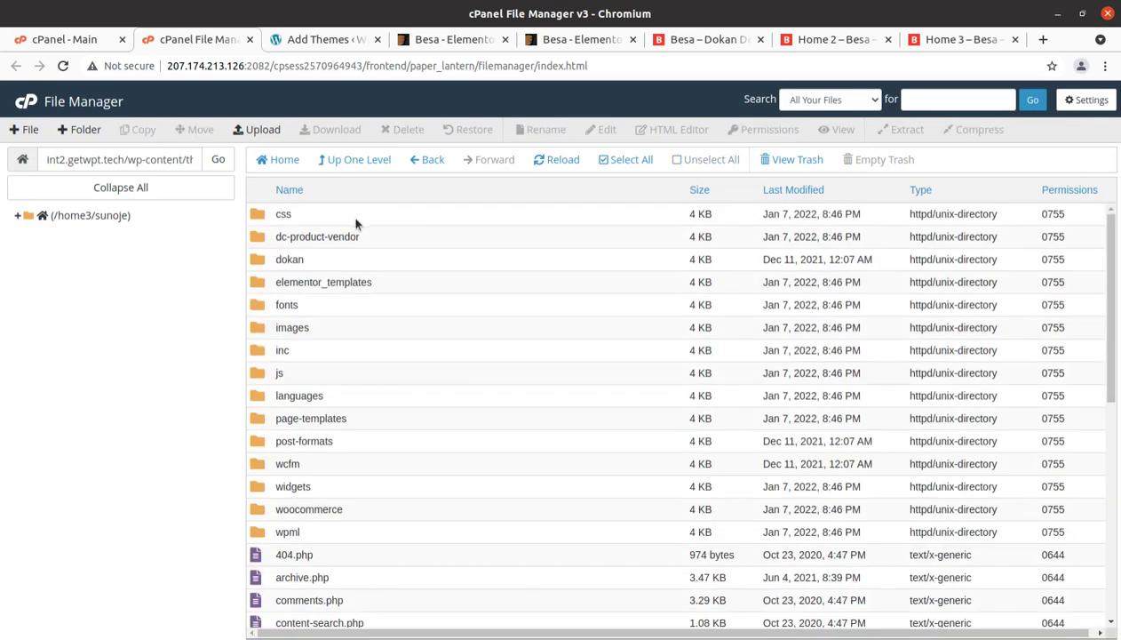
pyautogui.scroll(-10, 379, 238)
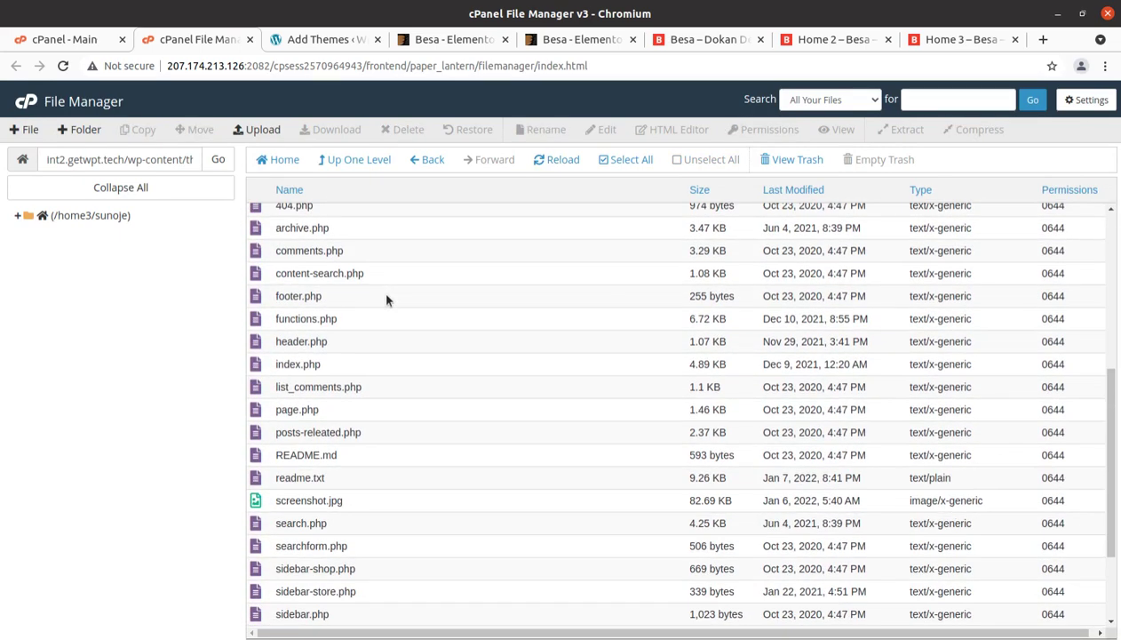
pyautogui.scroll(10, 386, 299)
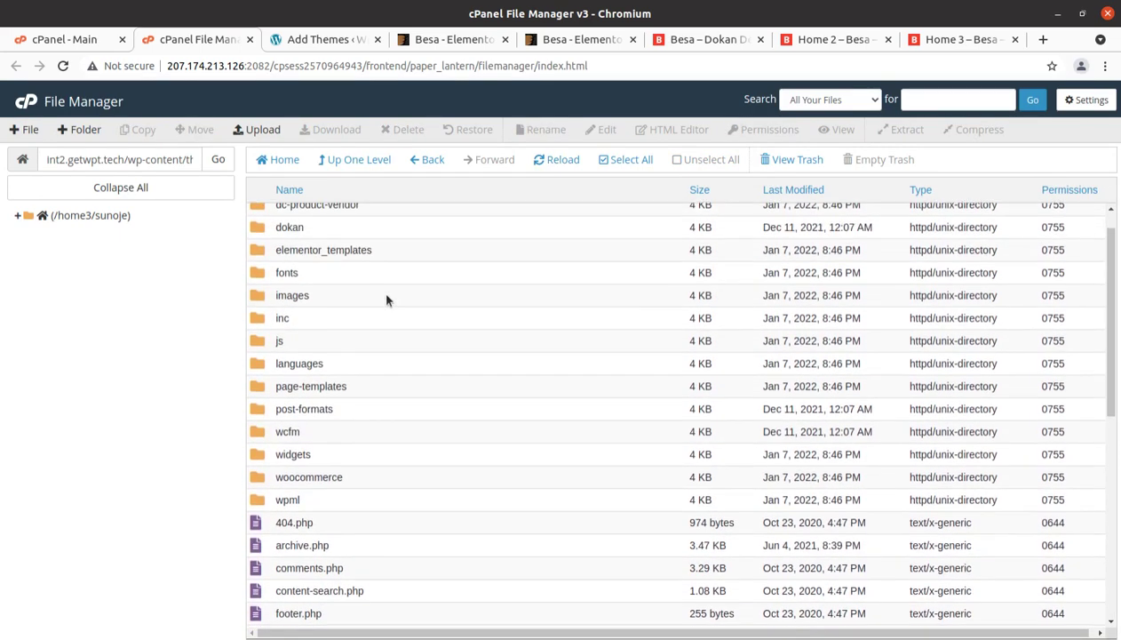
pyautogui.click(349, 160)
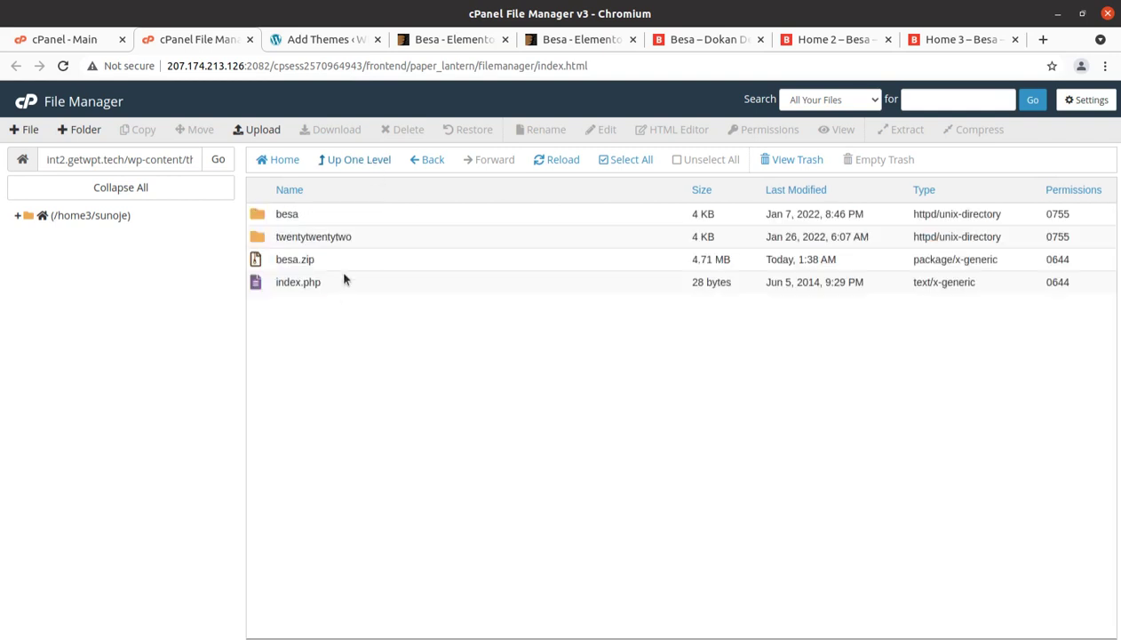
pyautogui.click(346, 265)
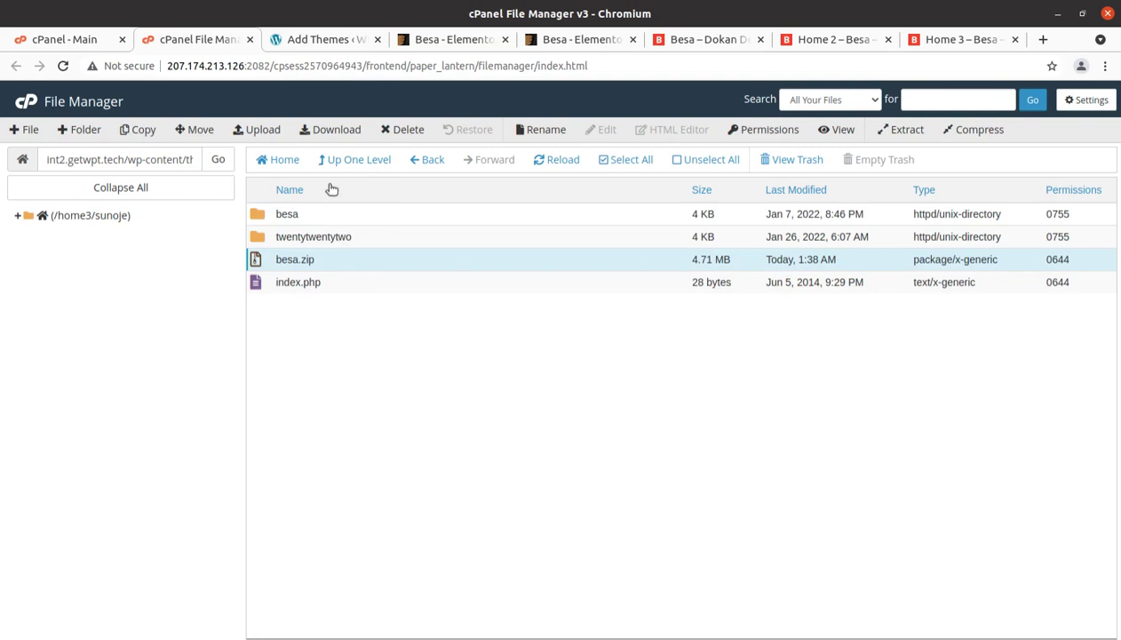
# Permanently delete besa.zip, skipping the trash, and return to WordPress's installed themes list
pyautogui.click(389, 131)
pyautogui.click(409, 366)
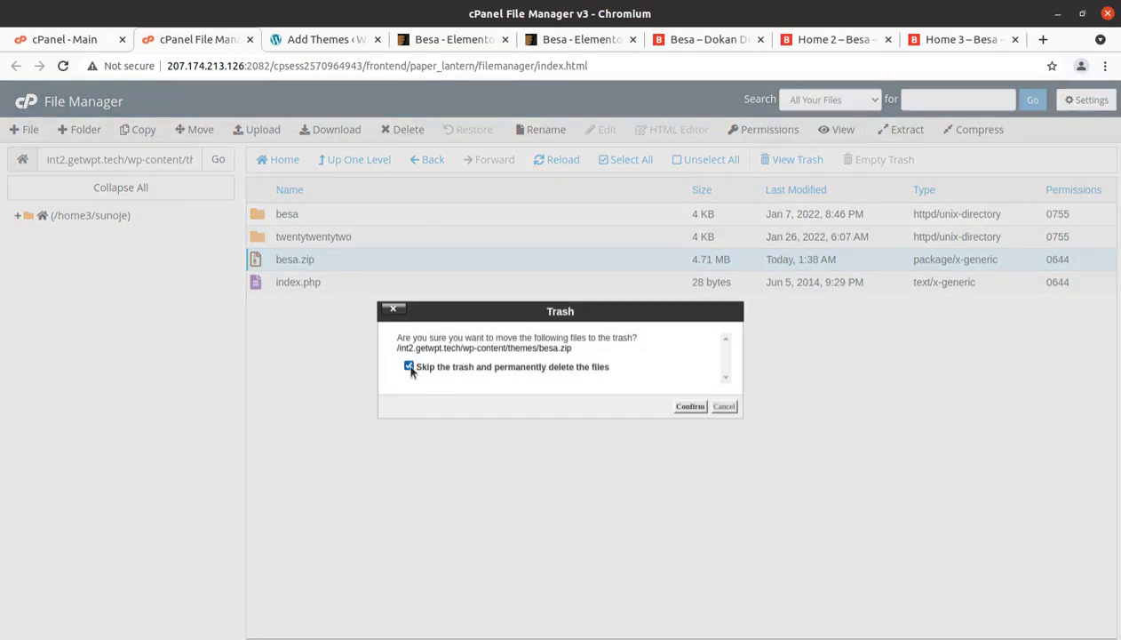
pyautogui.click(679, 409)
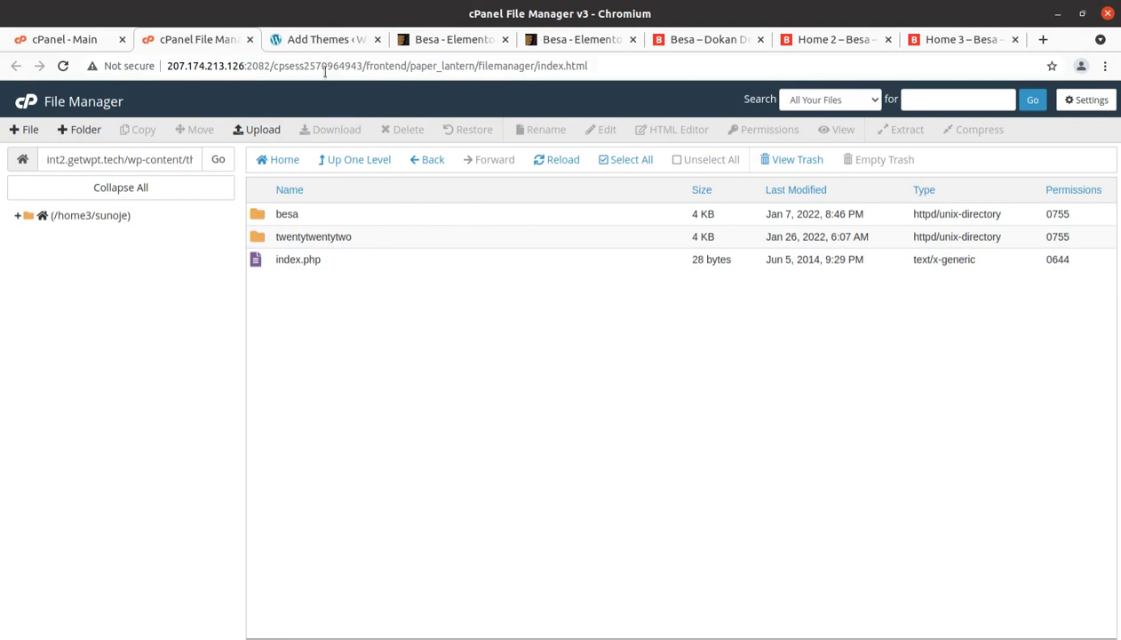
pyautogui.click(318, 39)
pyautogui.click(34, 302)
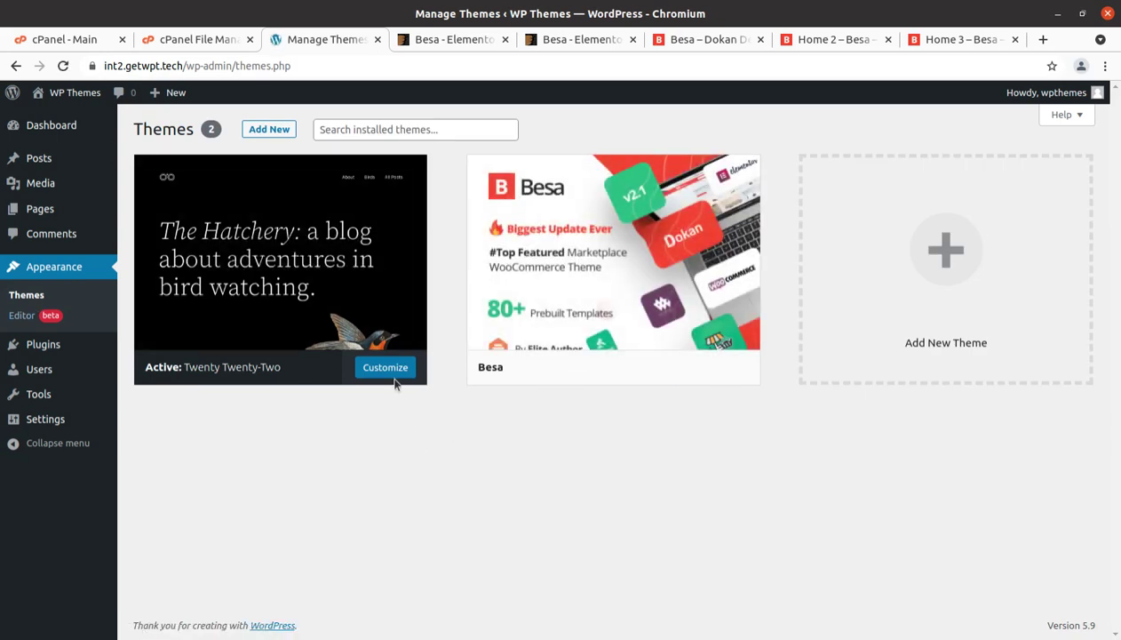
# Review the Besa 2.1.1 theme details, activate it, and highlight the required-plugins notice
pyautogui.moveTo(328, 337)
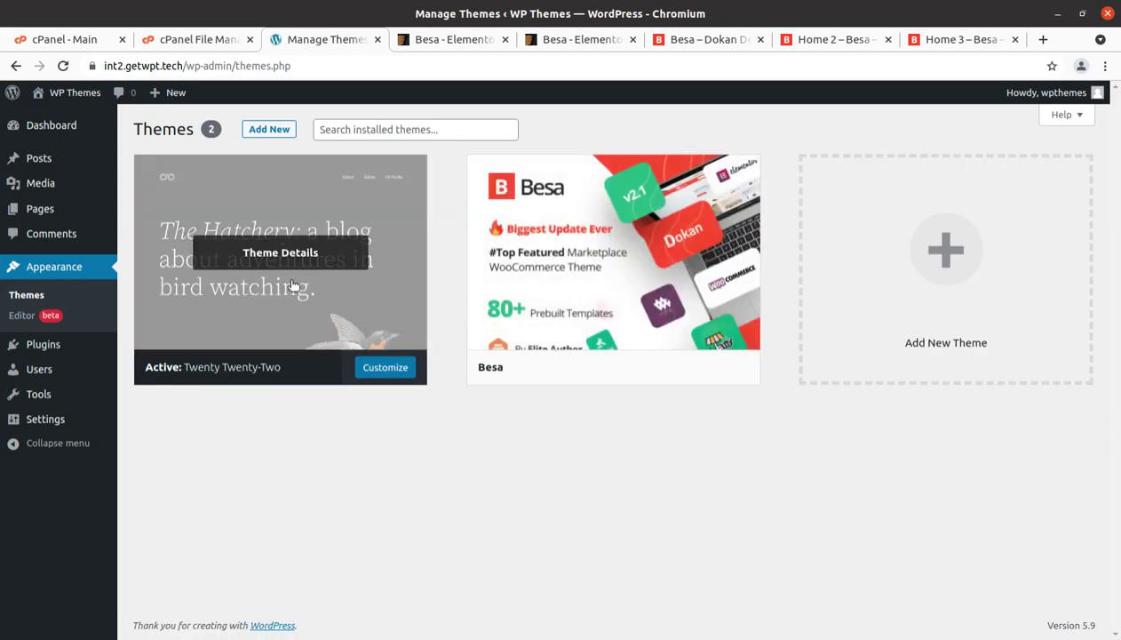
pyautogui.click(620, 244)
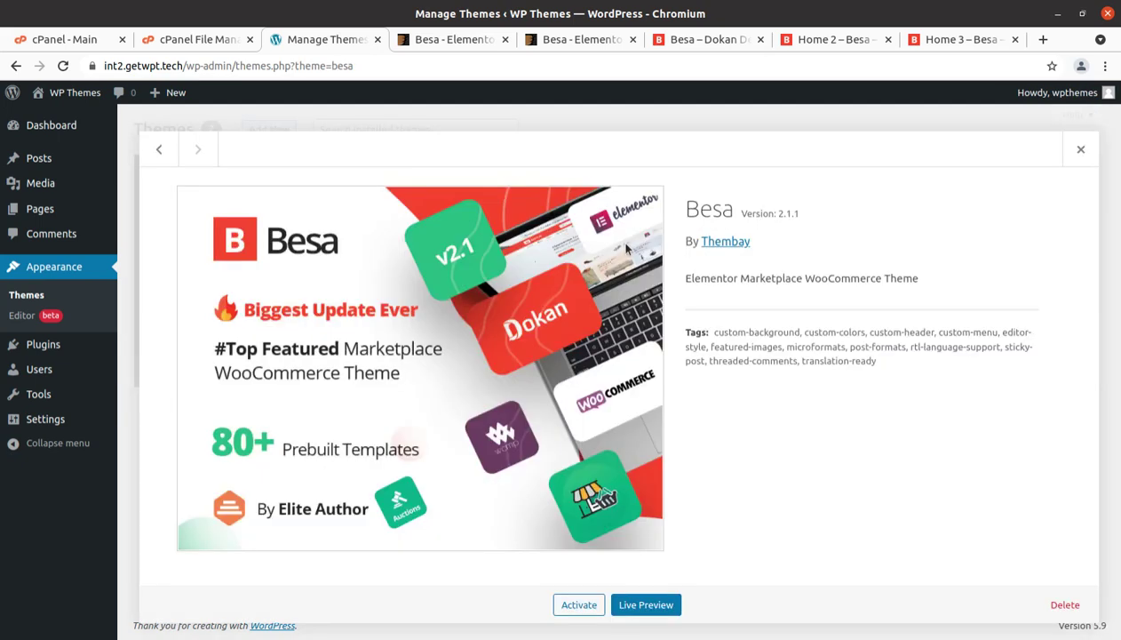
pyautogui.moveTo(686, 210); pyautogui.dragTo(778, 216)
pyautogui.click(716, 292)
pyautogui.moveTo(677, 278); pyautogui.dragTo(909, 279)
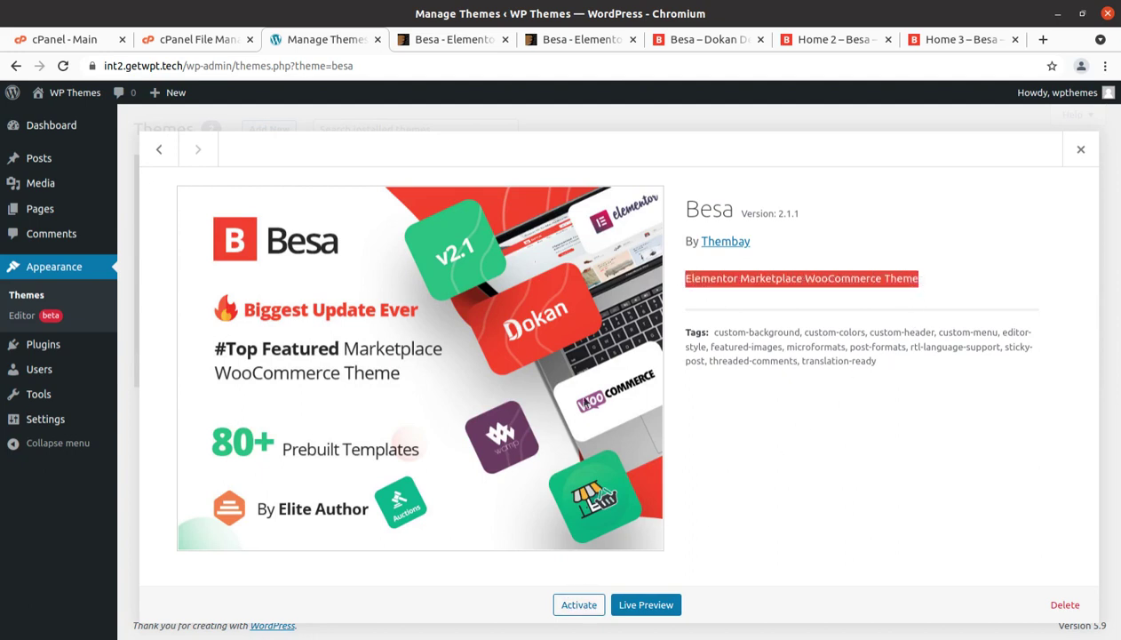
pyautogui.click(585, 605)
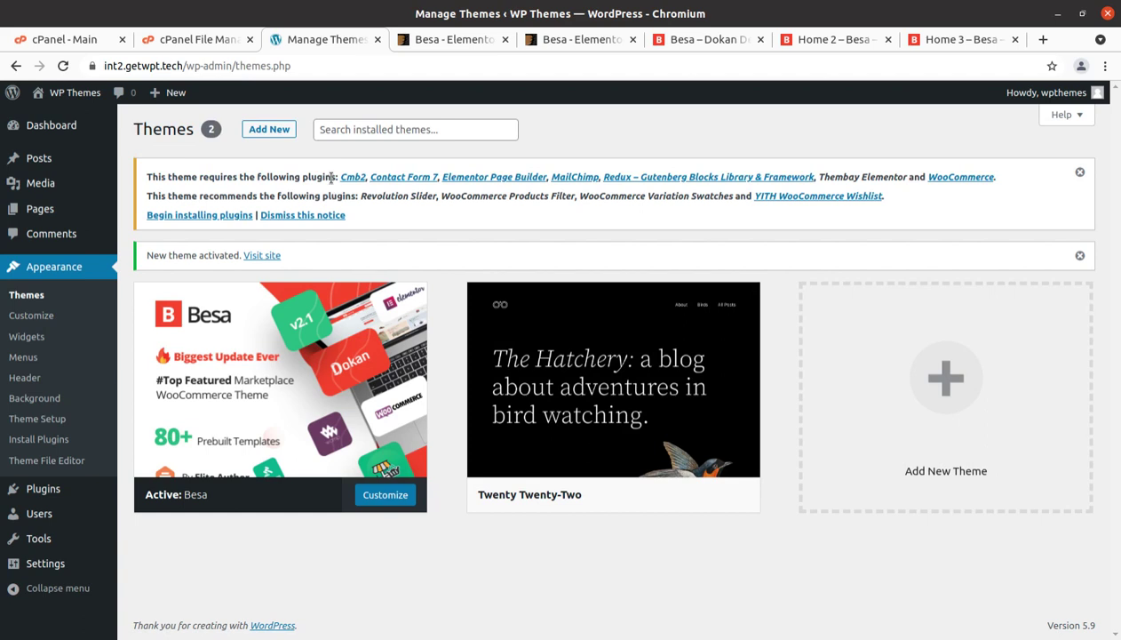
pyautogui.moveTo(339, 174); pyautogui.dragTo(376, 217)
# Open the Install Required Plugins list and highlight WooCommerce, Revolution Slider and the recommended plugins
pyautogui.click(403, 221)
pyautogui.click(220, 220)
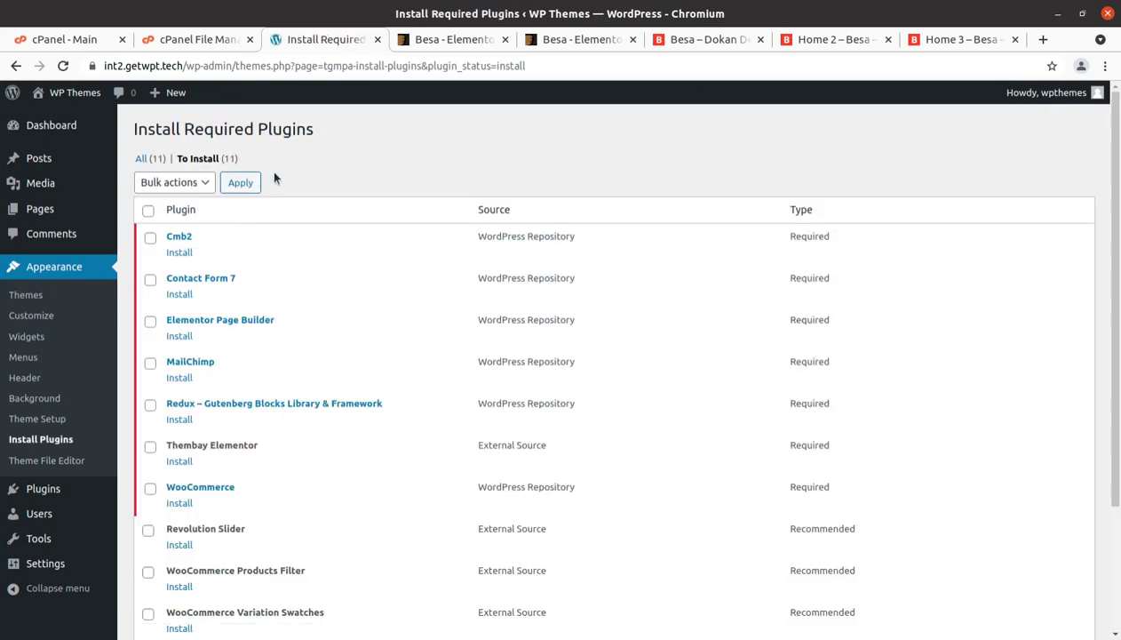
pyautogui.moveTo(251, 169); pyautogui.dragTo(181, 161)
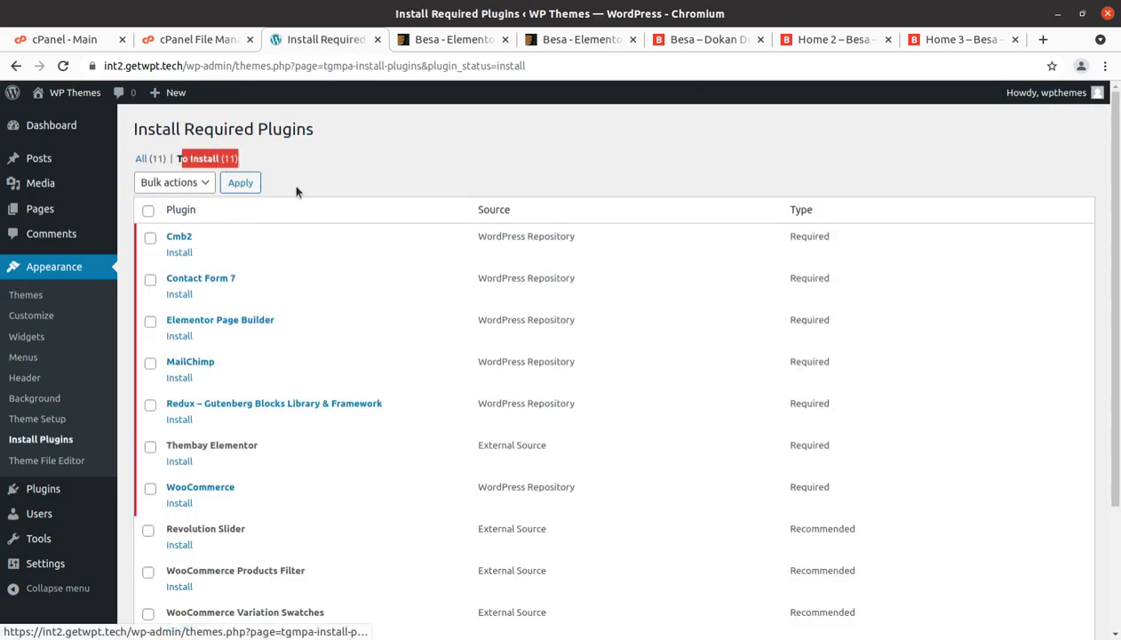
pyautogui.scroll(-2, 435, 329)
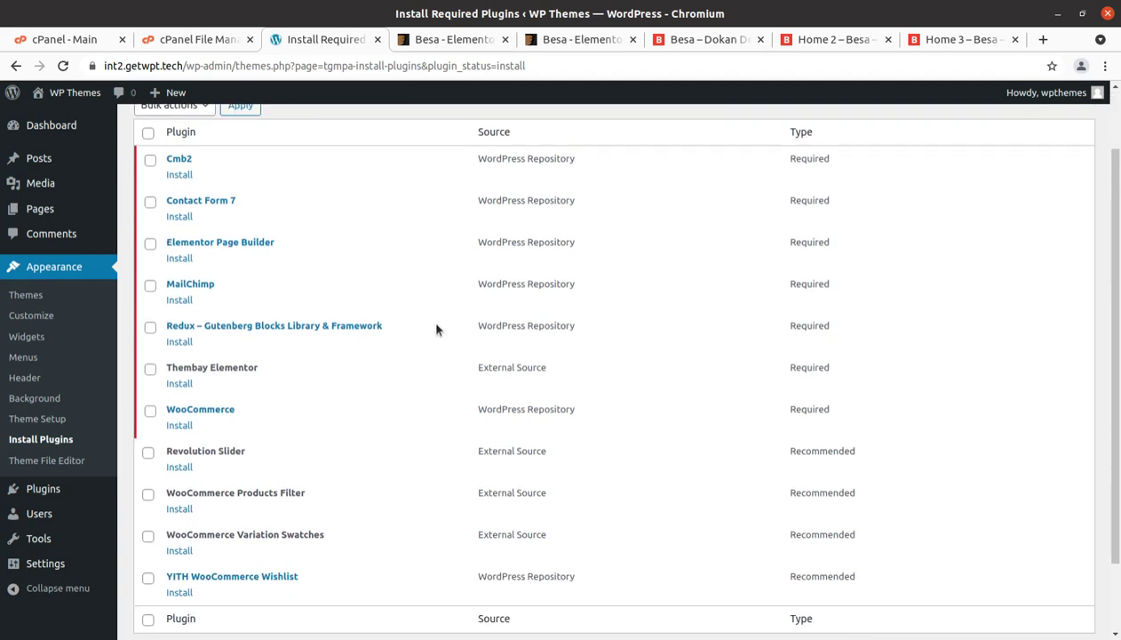
pyautogui.scroll(2, 435, 329)
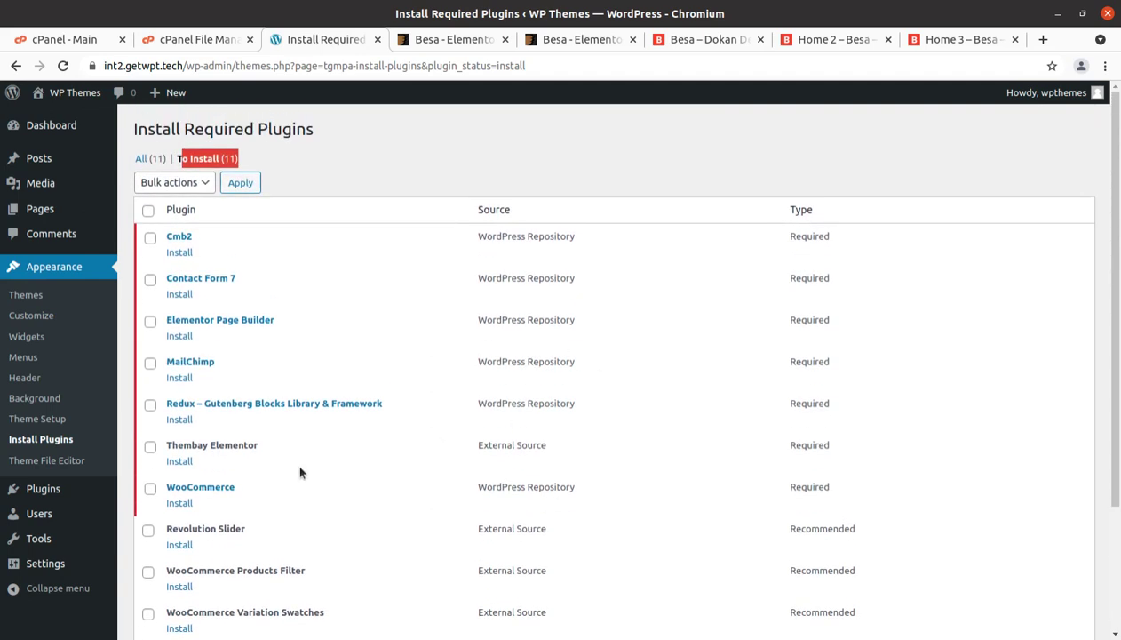
pyautogui.scroll(-2, 291, 487)
pyautogui.moveTo(263, 431); pyautogui.dragTo(162, 407)
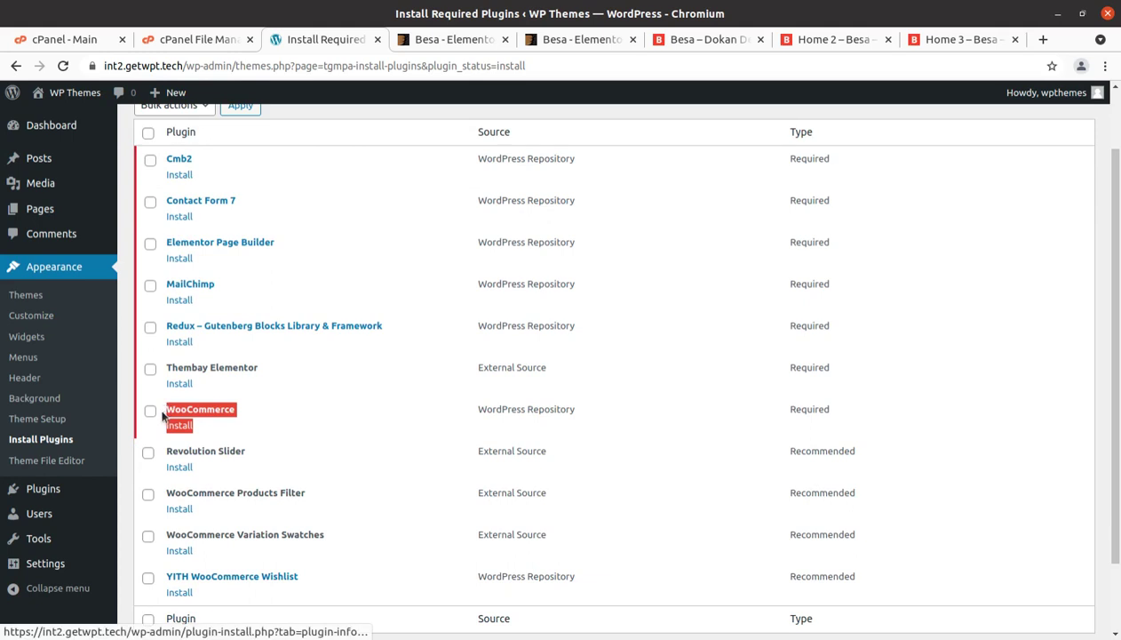
pyautogui.click(981, 410)
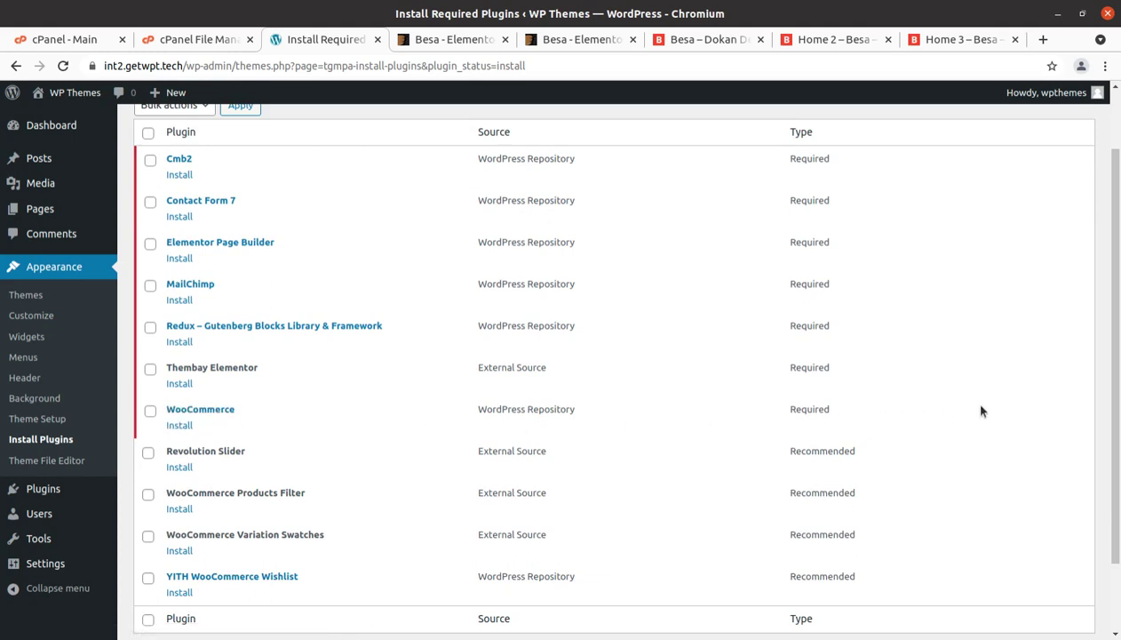
pyautogui.moveTo(293, 451); pyautogui.dragTo(163, 450)
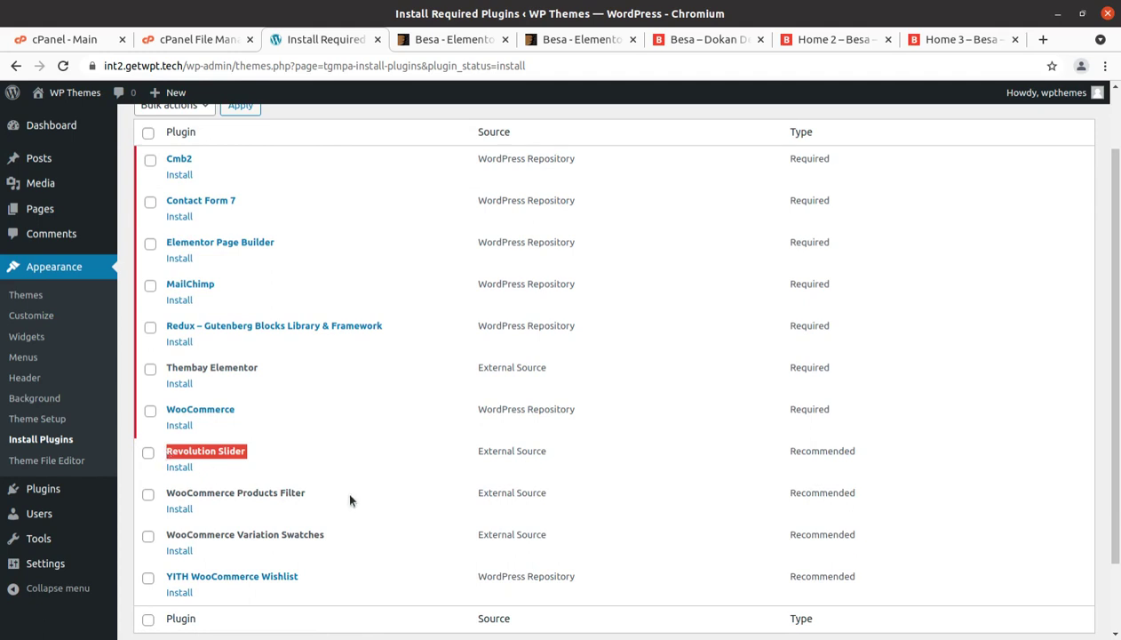
pyautogui.click(353, 551)
pyautogui.moveTo(305, 573); pyautogui.dragTo(164, 503)
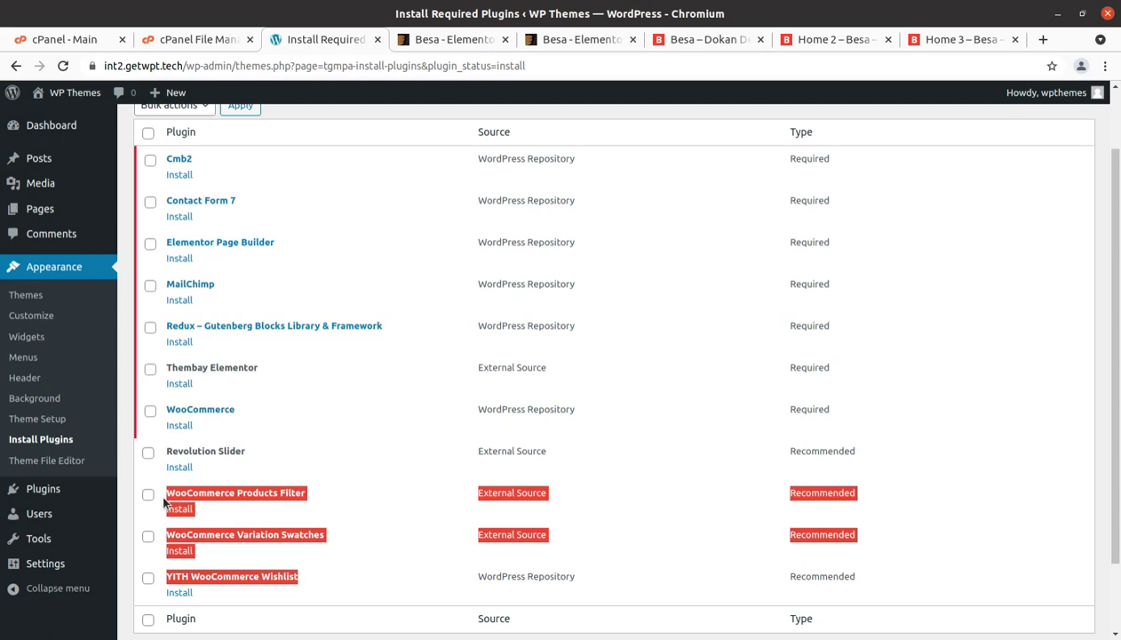
pyautogui.scroll(2, 676, 436)
pyautogui.click(832, 500)
# Highlight the seven required plugins, including Elementor, MailChimp, Redux and Thembay Elementor
pyautogui.moveTo(833, 500); pyautogui.dragTo(166, 234)
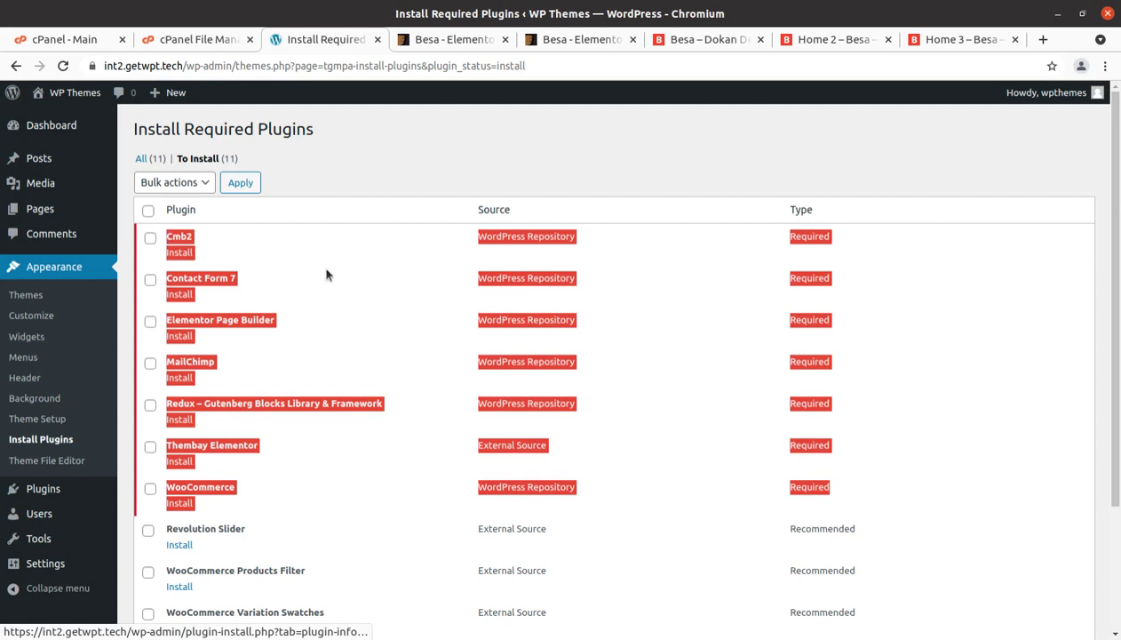
pyautogui.click(986, 313)
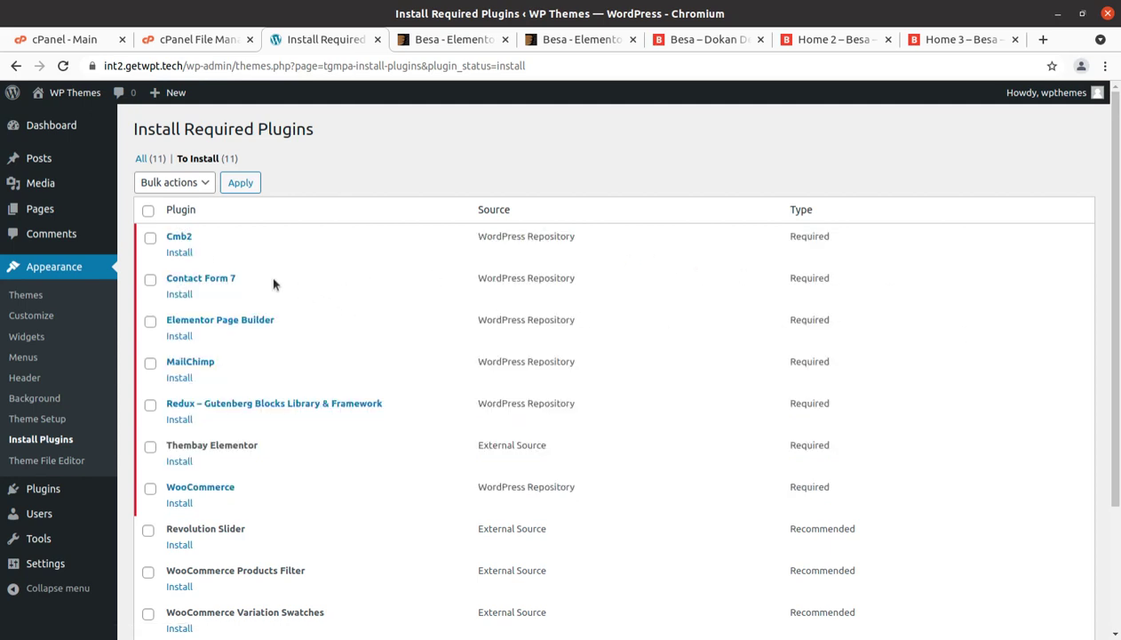
pyautogui.moveTo(301, 326); pyautogui.dragTo(157, 314)
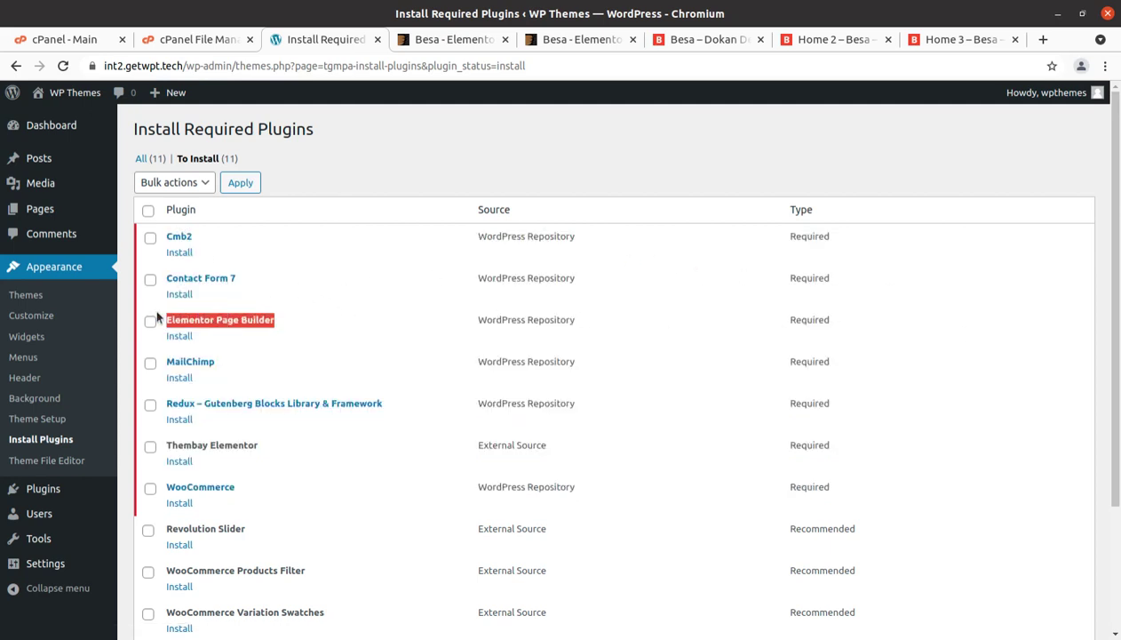
pyautogui.moveTo(175, 364); pyautogui.dragTo(295, 369)
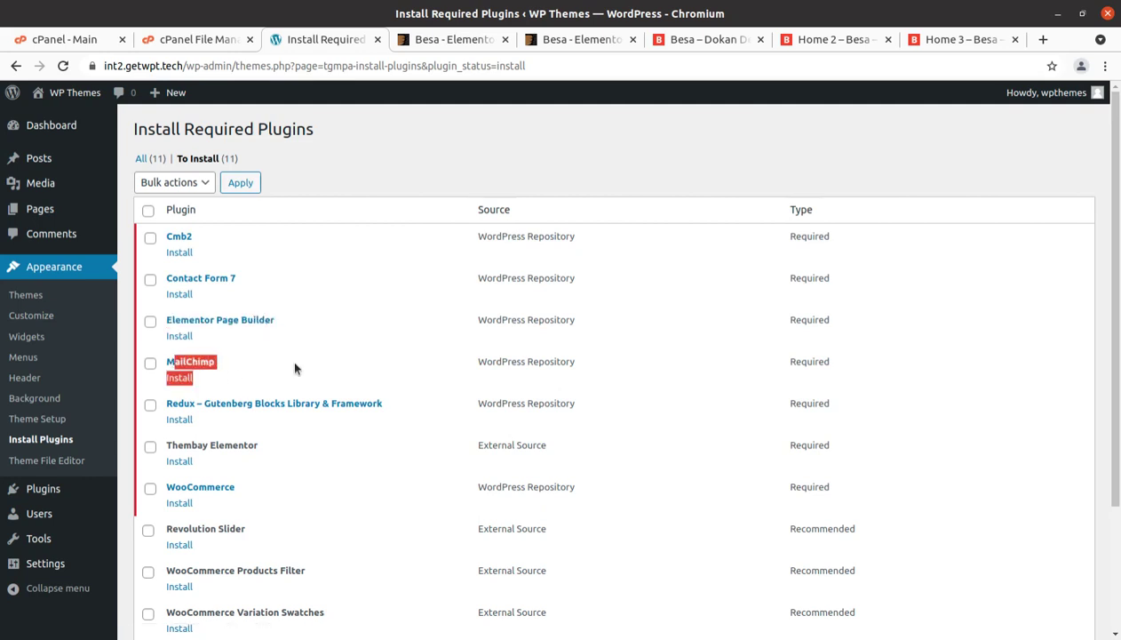
pyautogui.moveTo(425, 399); pyautogui.dragTo(165, 404)
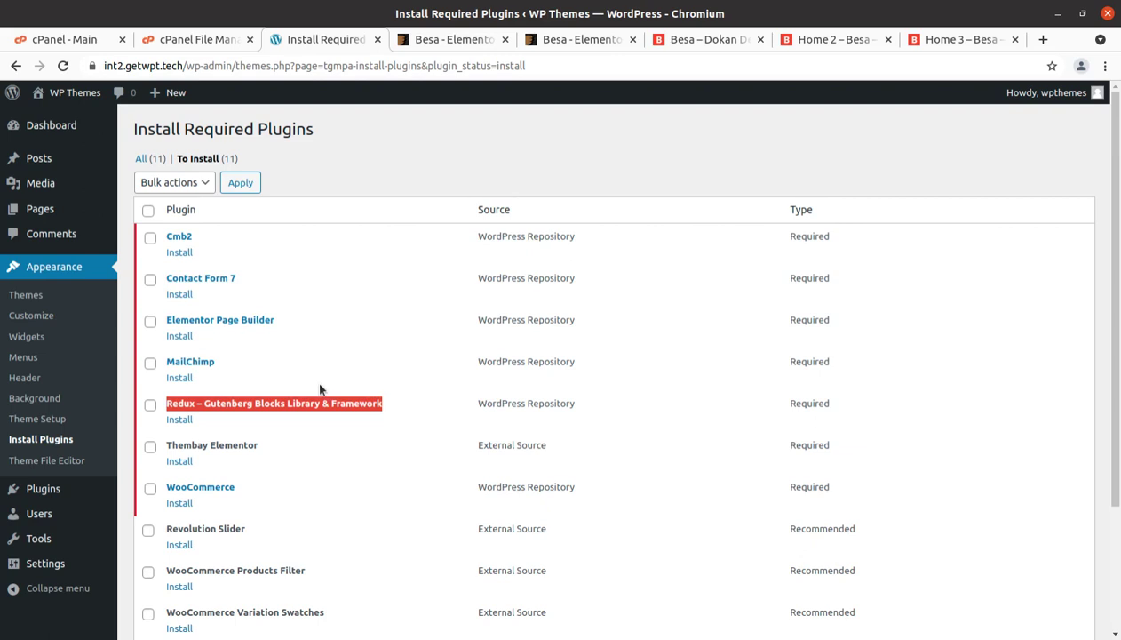
pyautogui.moveTo(271, 447); pyautogui.dragTo(156, 449)
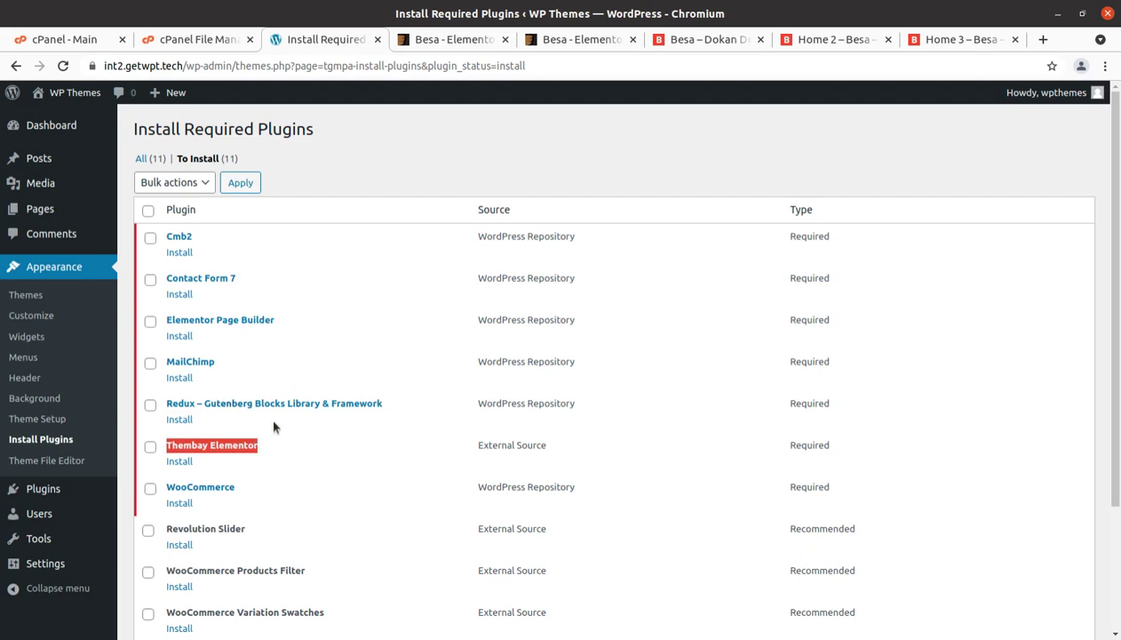
pyautogui.scroll(-3, 286, 373)
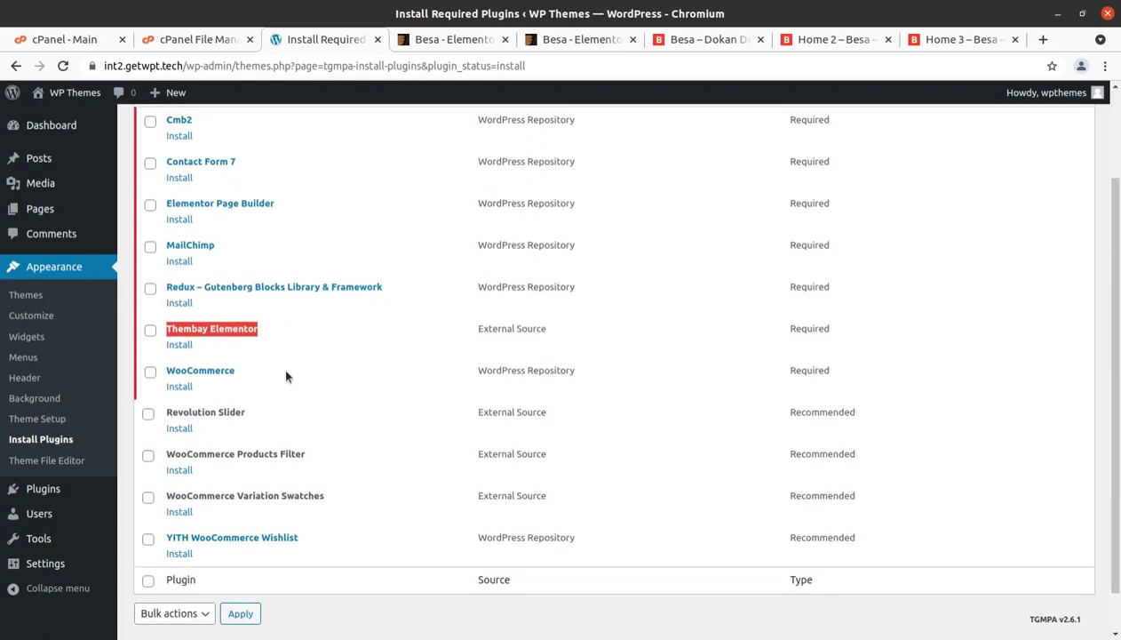
pyautogui.scroll(3, 286, 377)
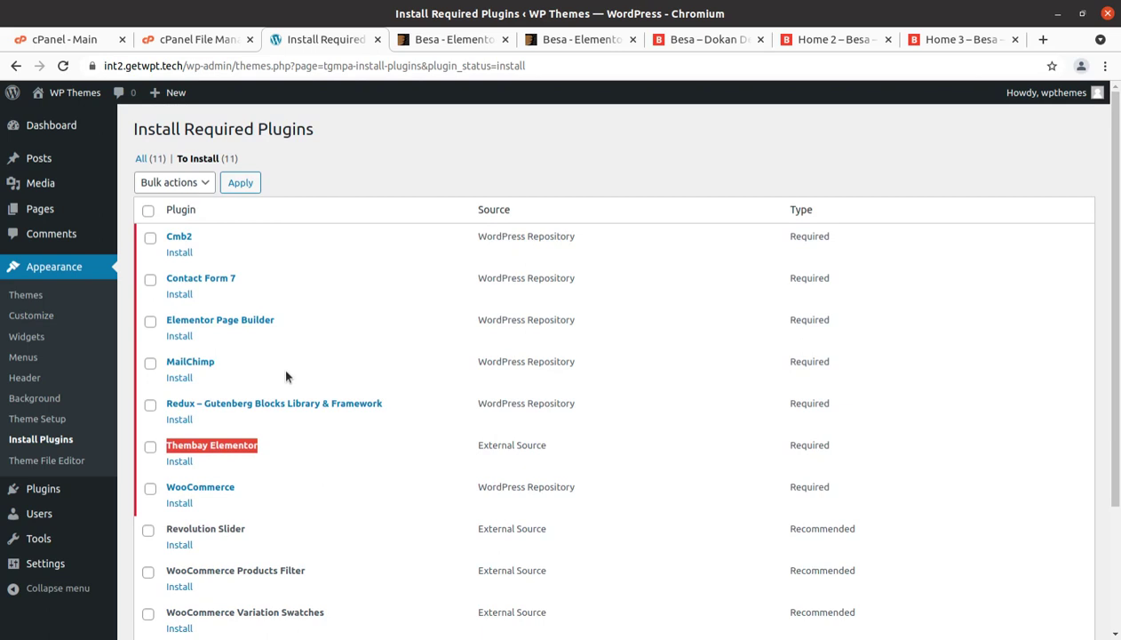
# Bulk-install all 11 plugins, from Cmb2 to YITH WooCommerce Wishlist, and review the success messages
pyautogui.click(149, 211)
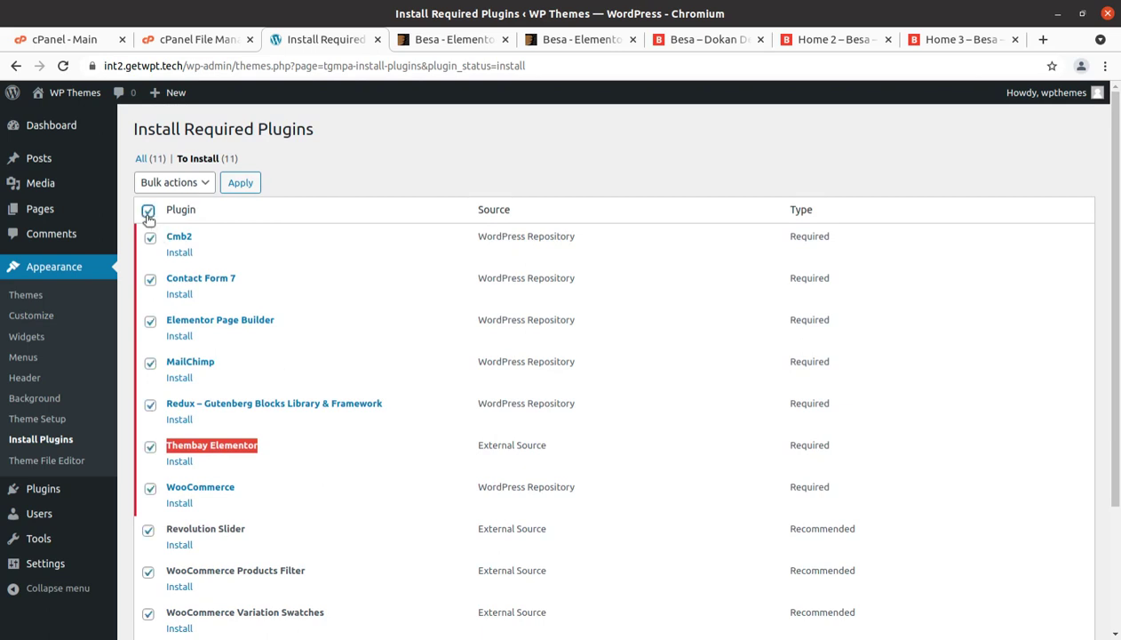
pyautogui.click(183, 188)
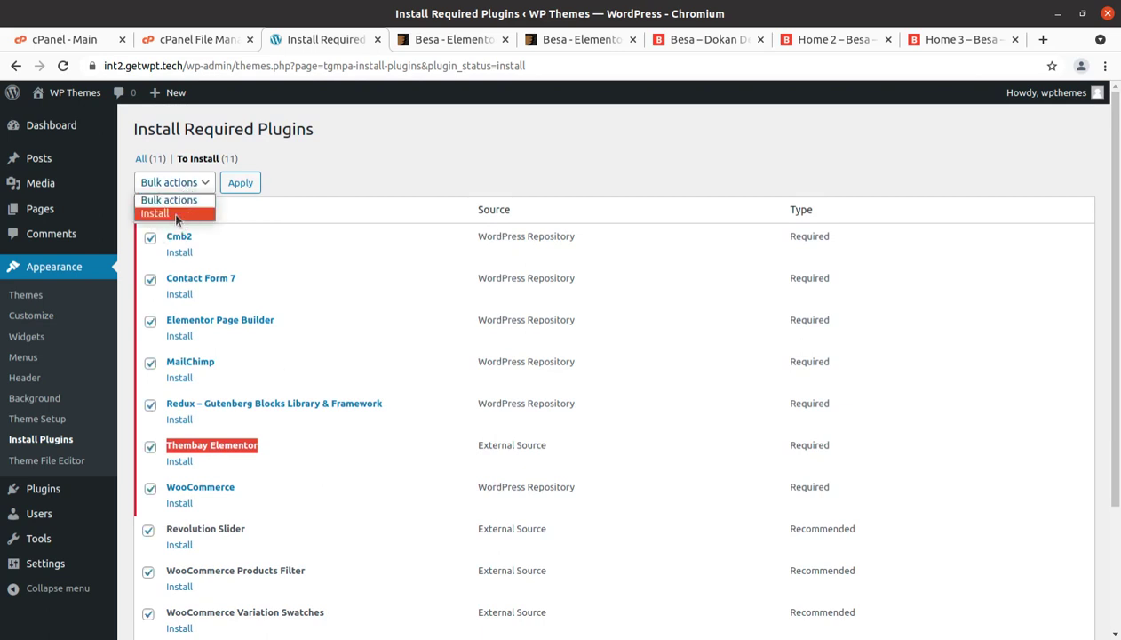
pyautogui.click(177, 216)
pyautogui.click(236, 186)
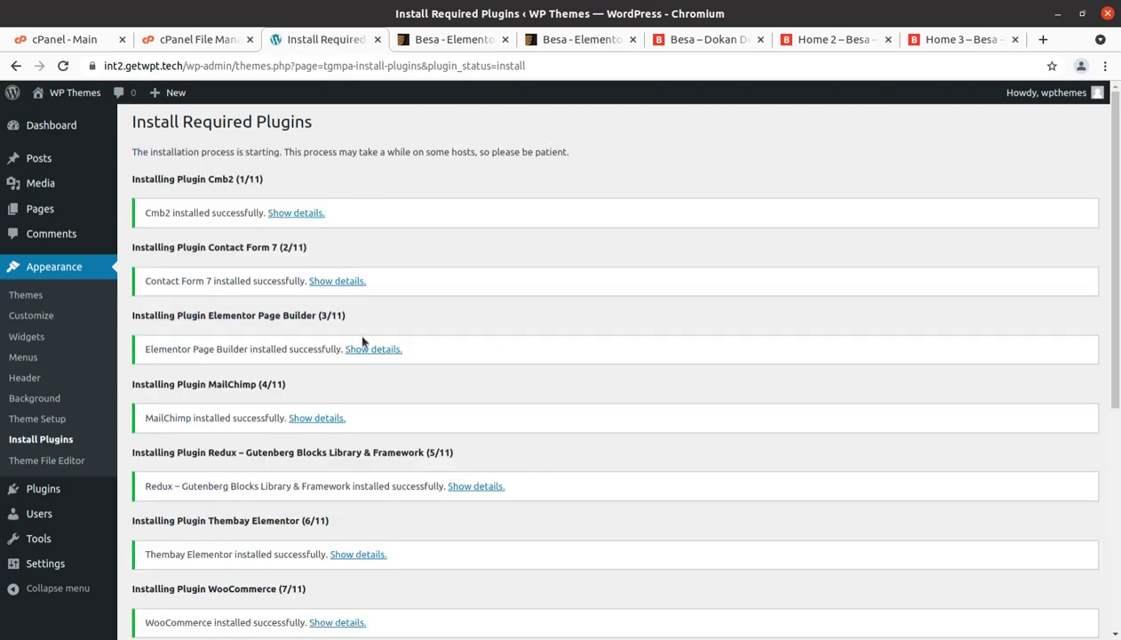
pyautogui.scroll(-3, 362, 342)
pyautogui.scroll(-3, 361, 341)
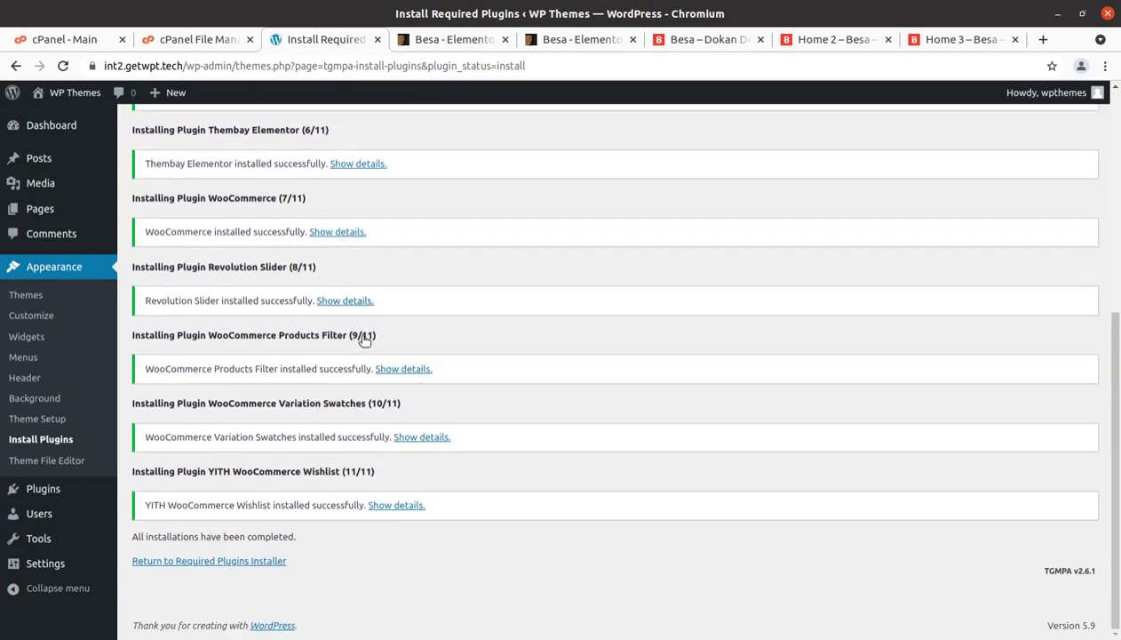
pyautogui.scroll(1, 362, 335)
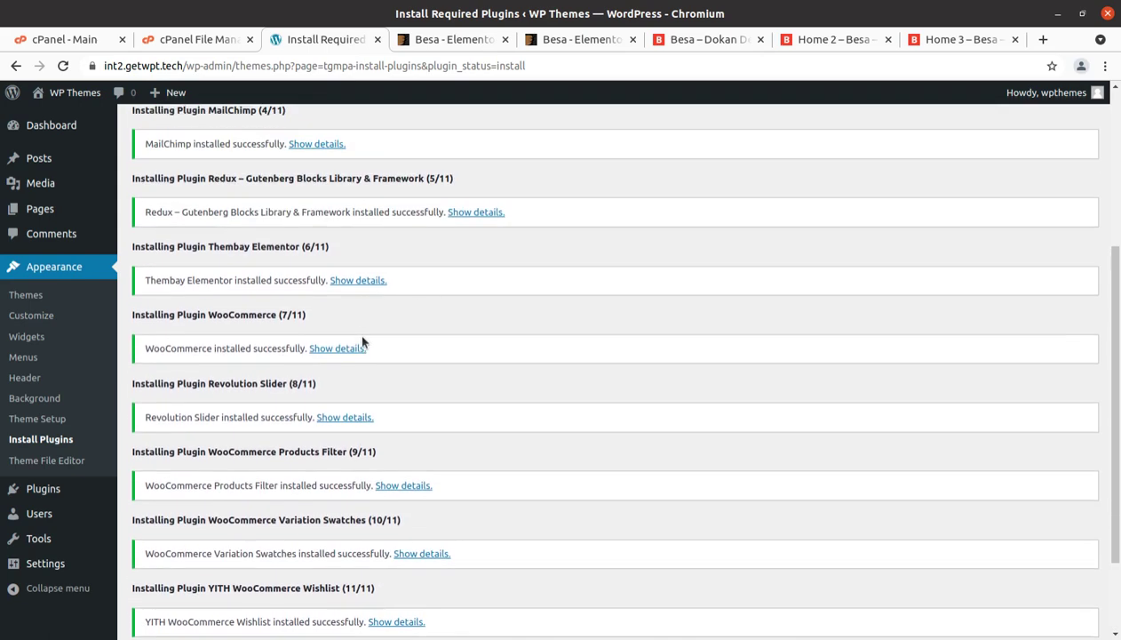
pyautogui.scroll(-2, 363, 340)
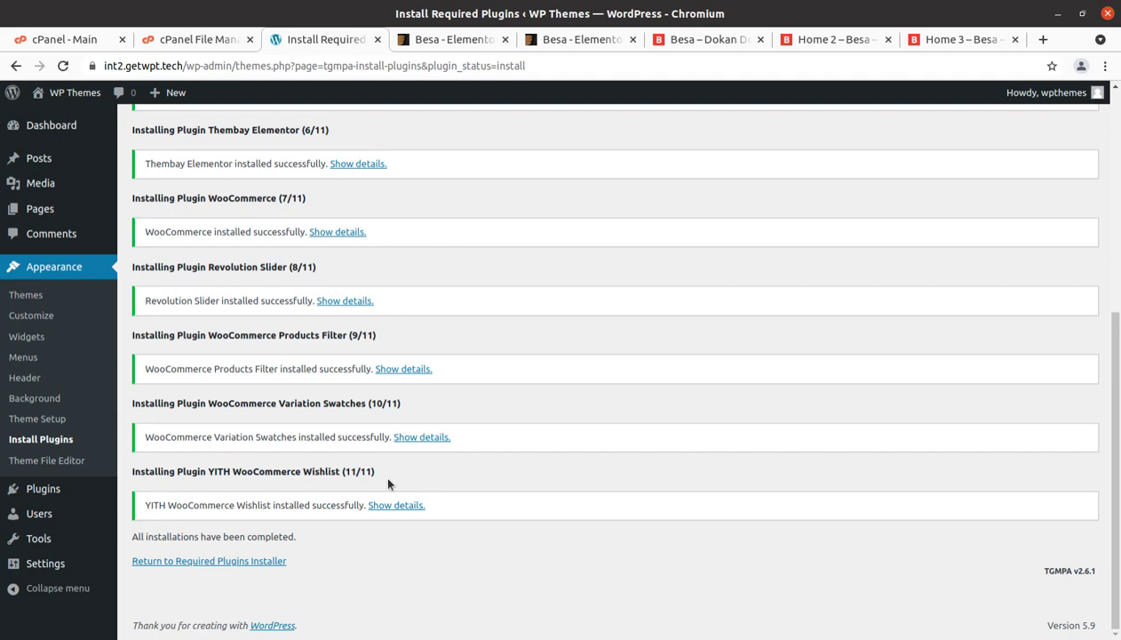
pyautogui.scroll(3, 388, 484)
pyautogui.scroll(3, 388, 484)
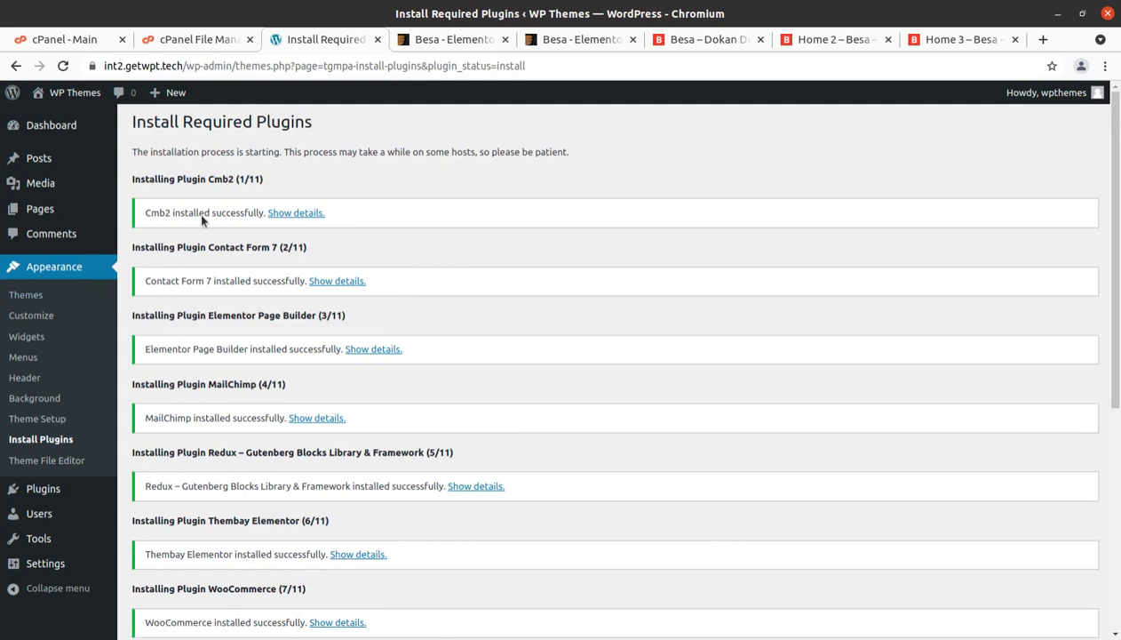
pyautogui.scroll(-4, 283, 415)
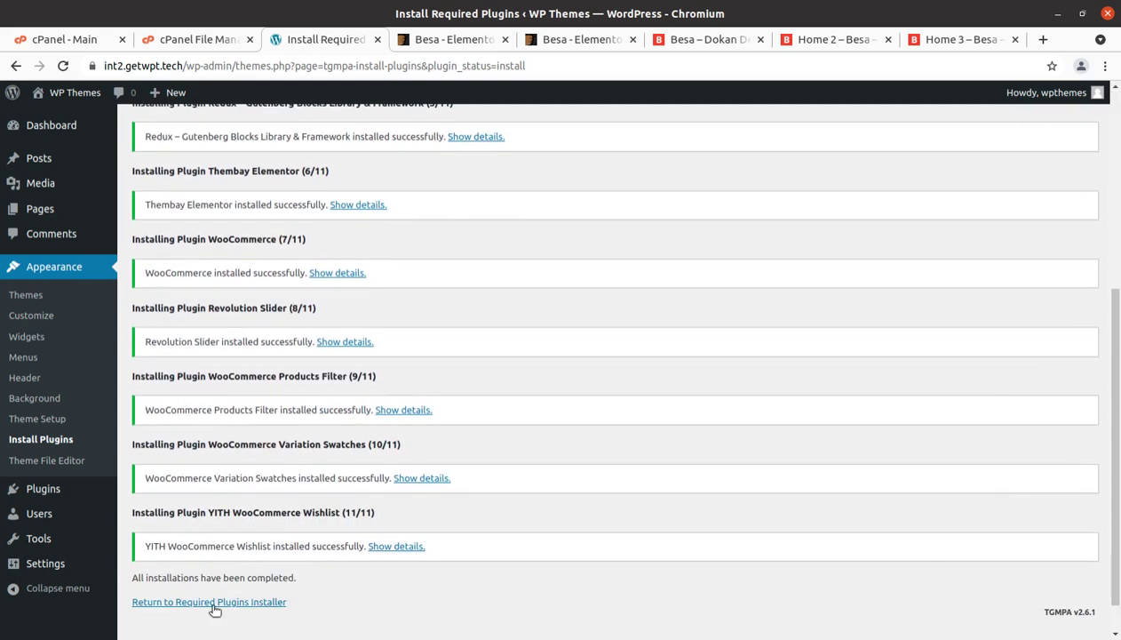
# Bulk-activate all 11 installed Besa plugins from the installer list, then go to the Dashboard
pyautogui.click(215, 605)
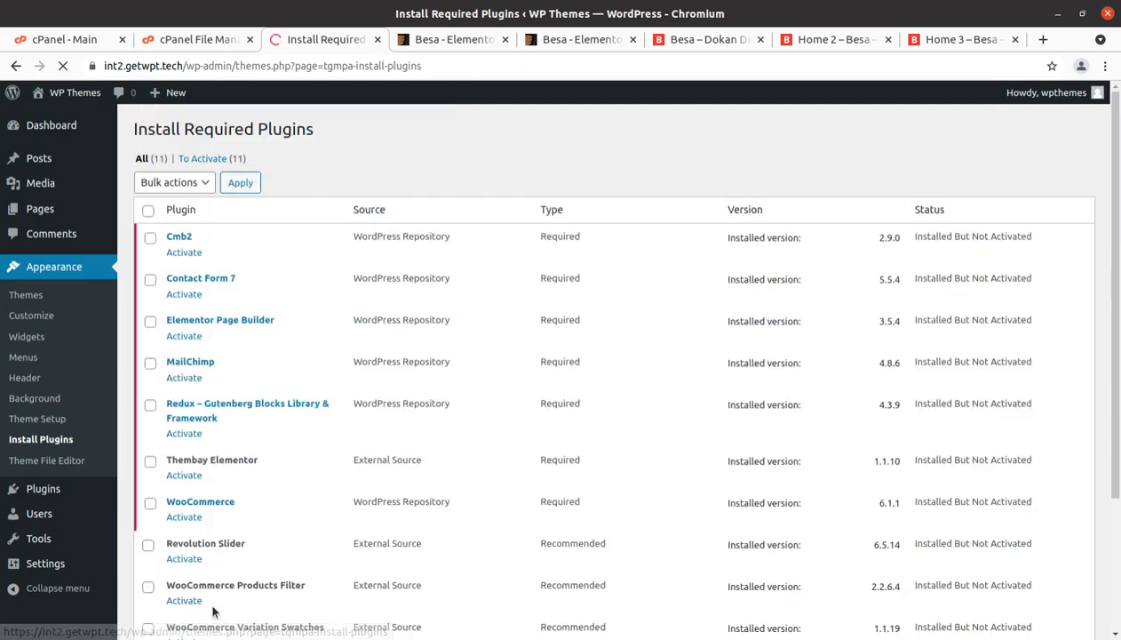
pyautogui.click(148, 211)
pyautogui.click(178, 184)
pyautogui.click(174, 241)
pyautogui.click(240, 184)
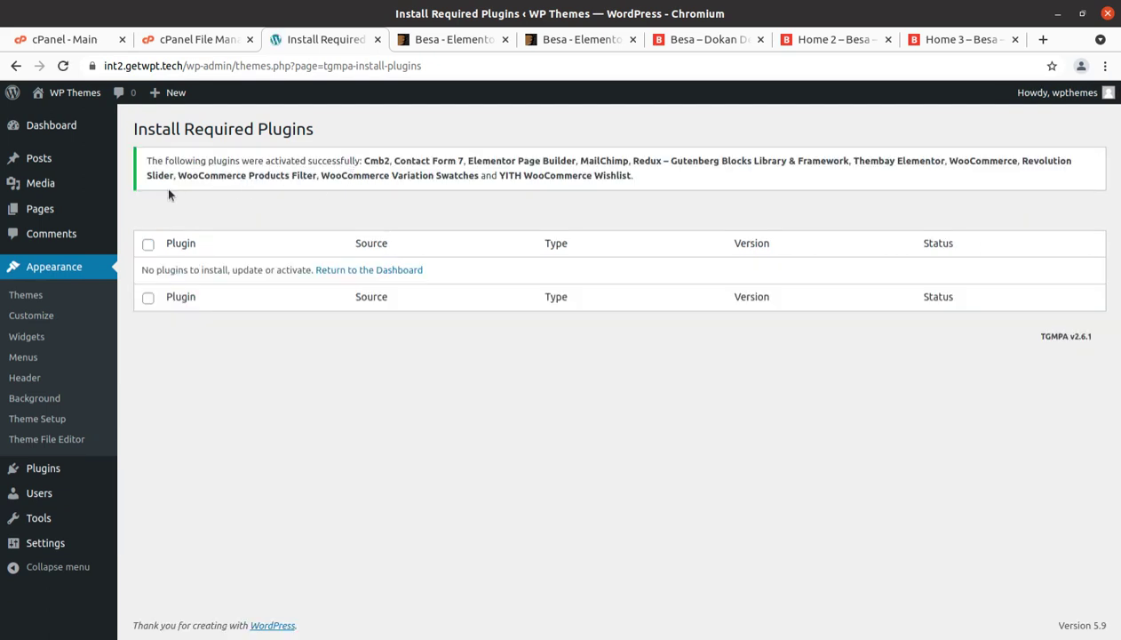
pyautogui.click(52, 131)
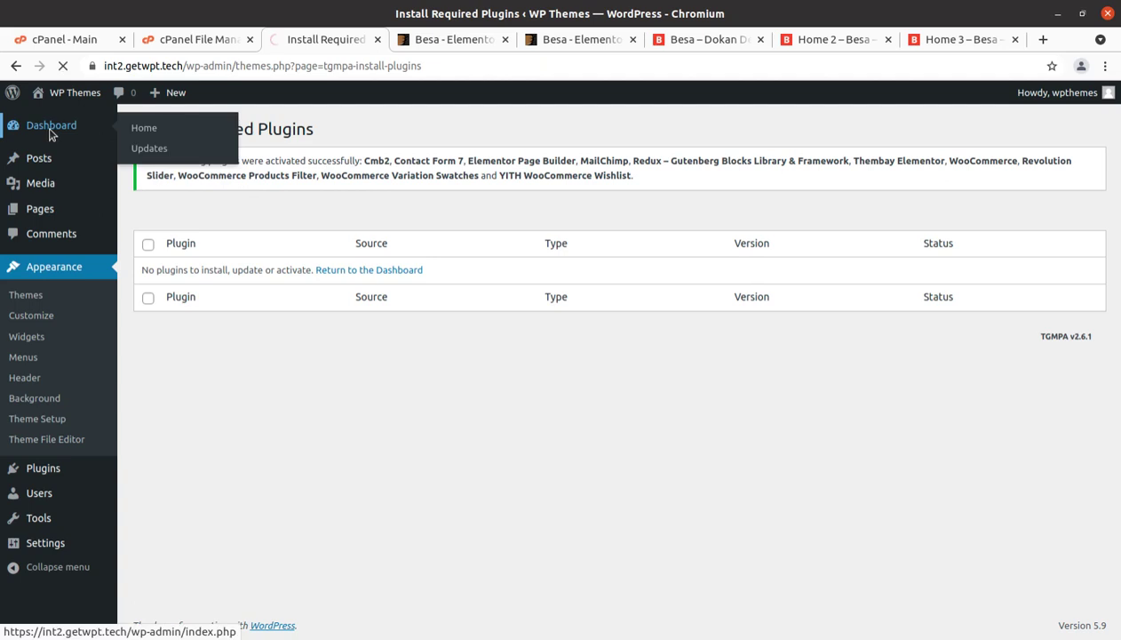
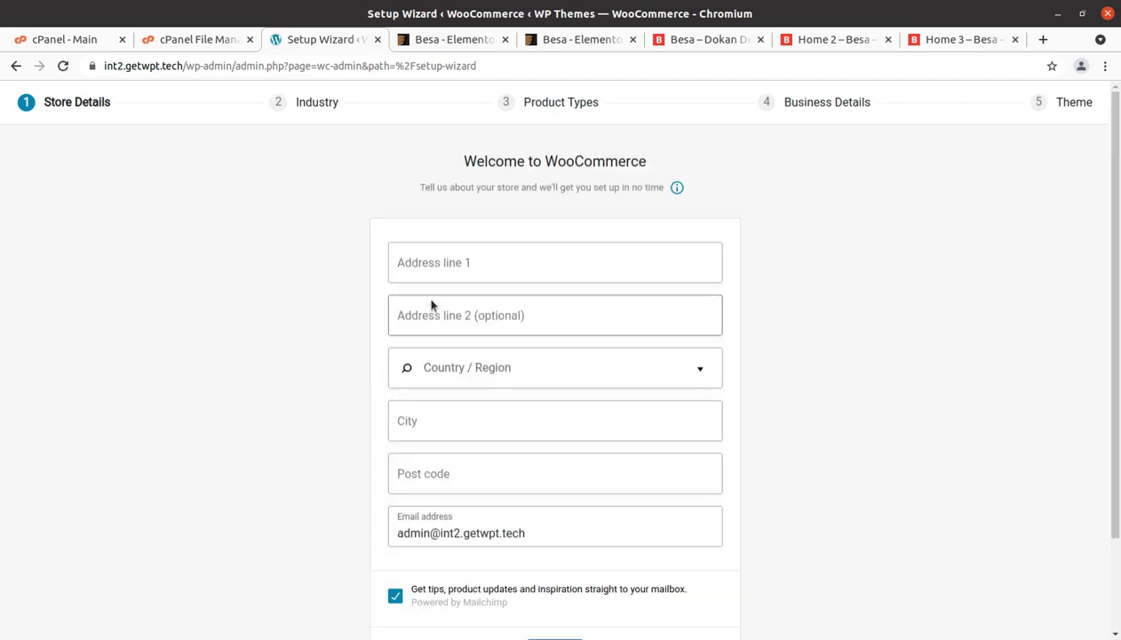
# Enter the first address line and set Country/Region to India — Andhra Pradesh
pyautogui.click(429, 268)
pyautogui.write('add')
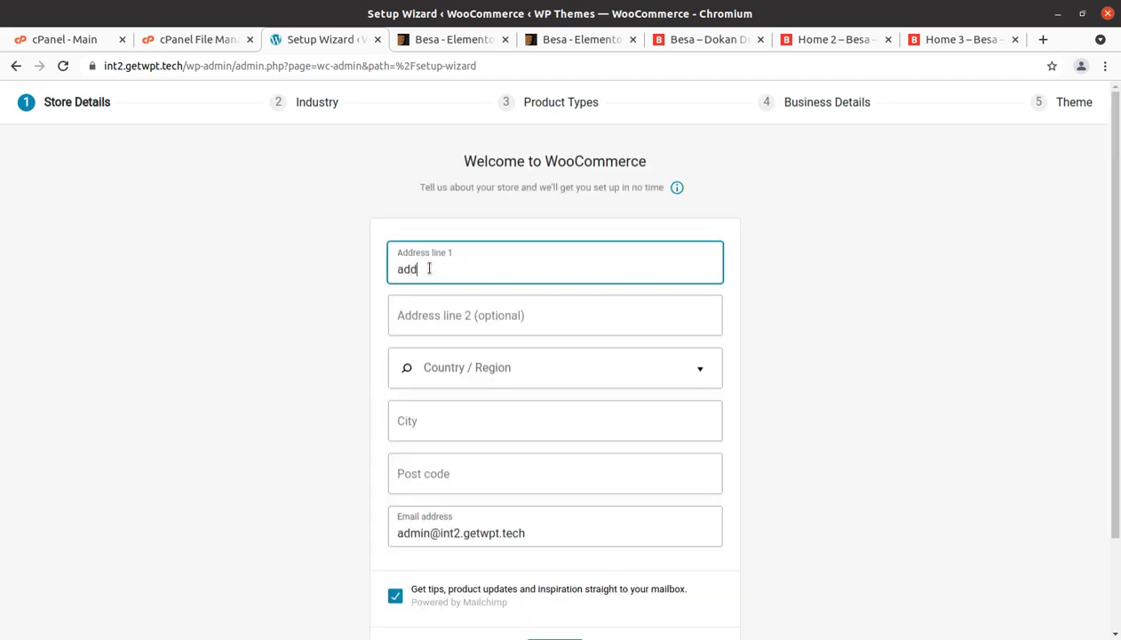
pyautogui.write('ress lline')
pyautogui.press('Tab')
pyautogui.press('Tab')
pyautogui.write('india')
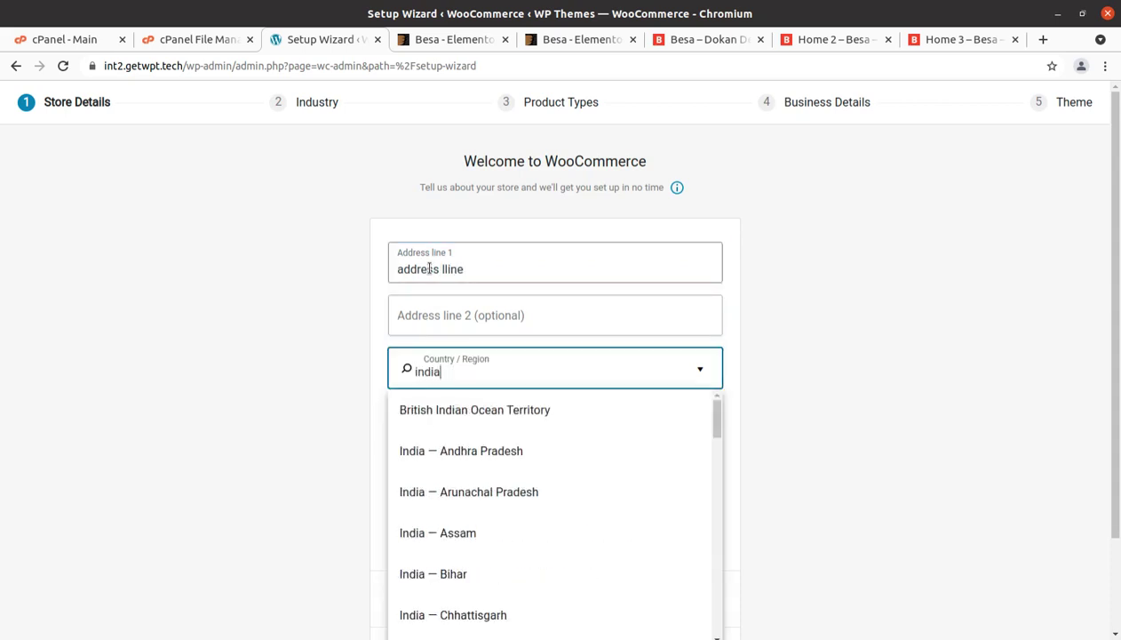
pyautogui.click(420, 450)
# Fill in the city and post code 123456, opt out of emailed tips, and continue
pyautogui.click(435, 423)
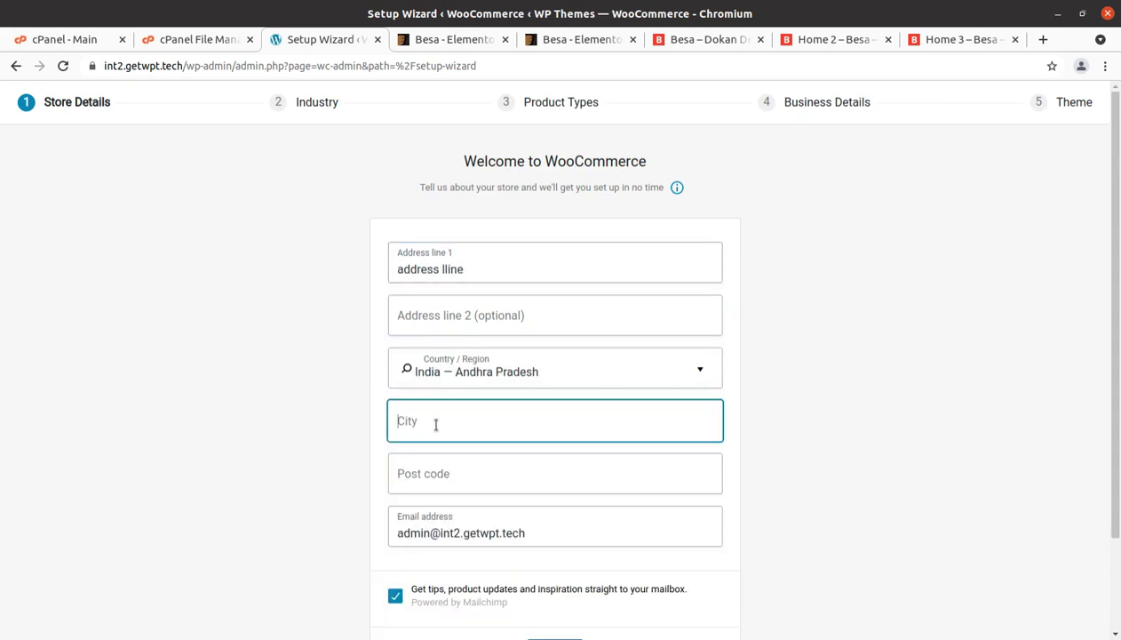
pyautogui.write('new city')
pyautogui.press('Tab')
pyautogui.write('123456')
pyautogui.scroll(-2, 425, 418)
pyautogui.click(395, 487)
pyautogui.click(554, 542)
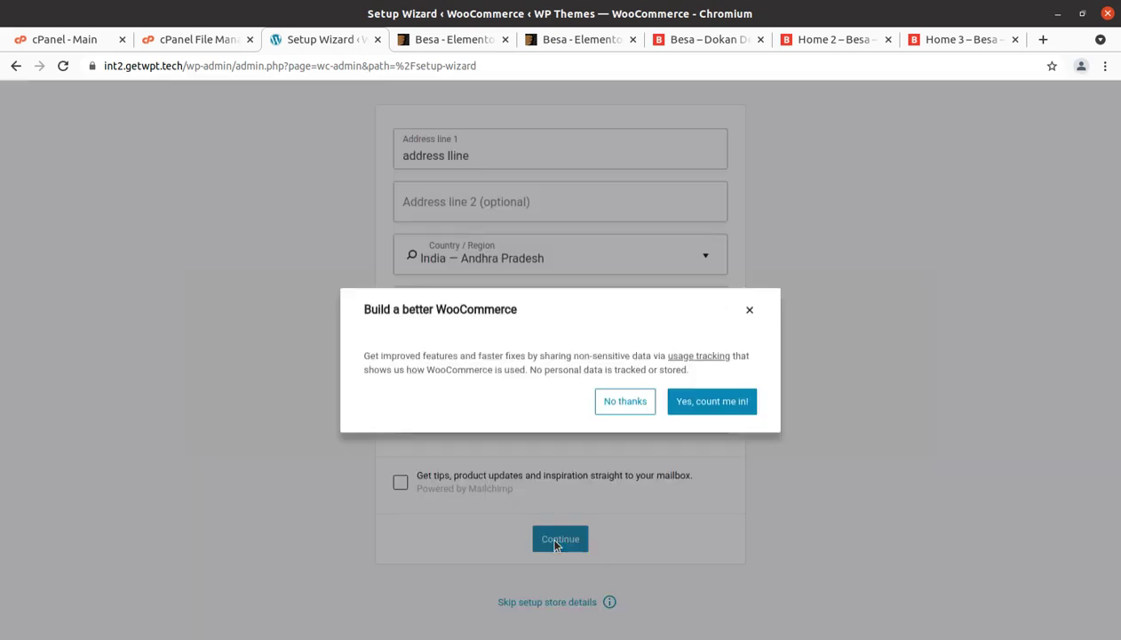
# Decline usage tracking and choose the Fashion and Health and beauty industries
pyautogui.click(612, 415)
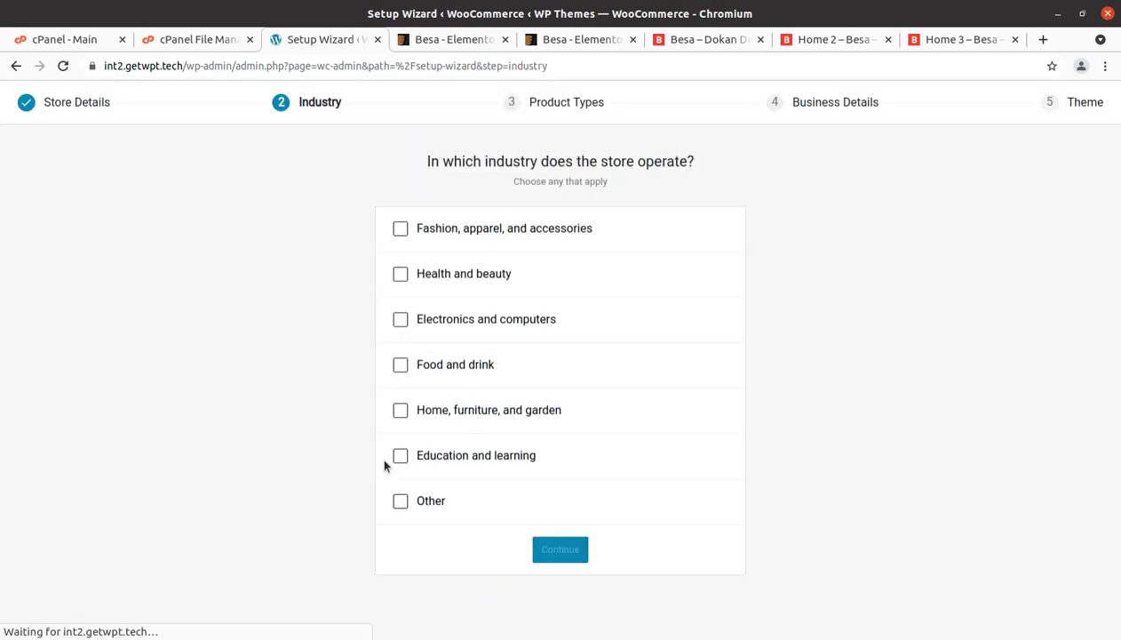
pyautogui.click(400, 228)
pyautogui.click(399, 274)
pyautogui.click(561, 551)
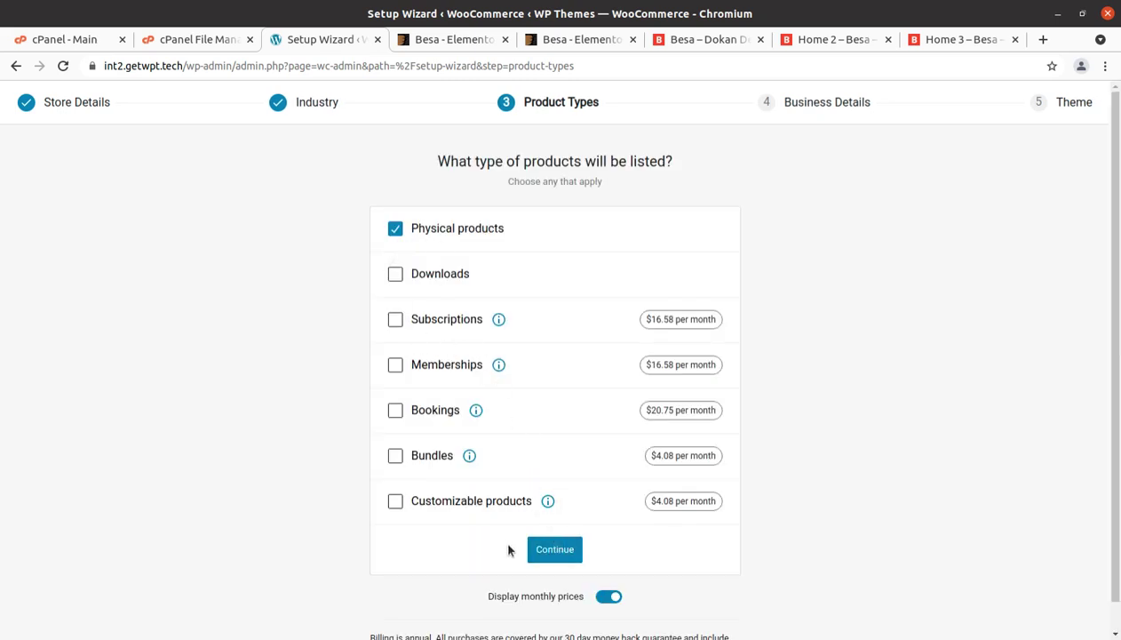
# Choose Physical products, plan 11 - 100 products, and answer No to selling elsewhere
pyautogui.click(567, 556)
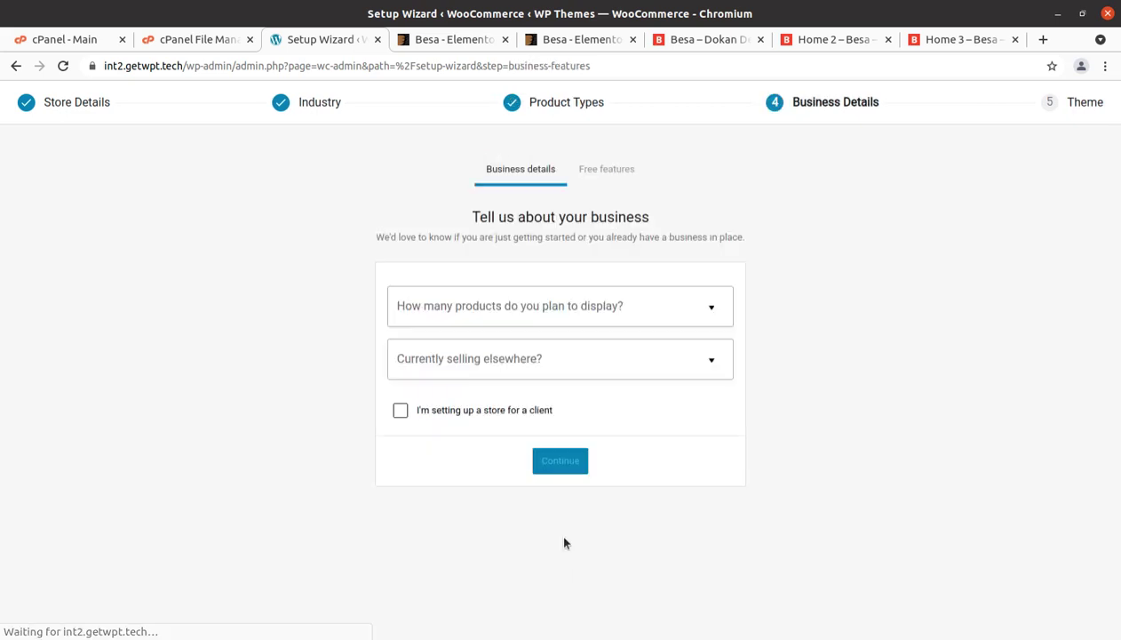
pyautogui.click(426, 313)
pyautogui.click(437, 430)
pyautogui.click(478, 366)
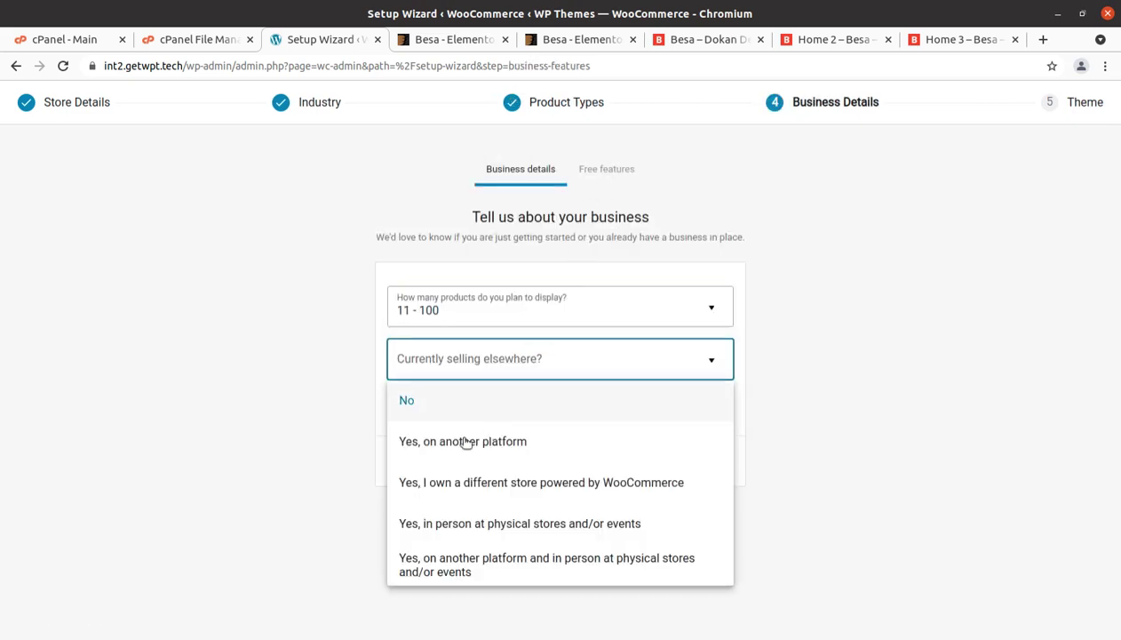
pyautogui.click(451, 407)
# Turn off the recommended free business features and submit the business details
pyautogui.click(602, 169)
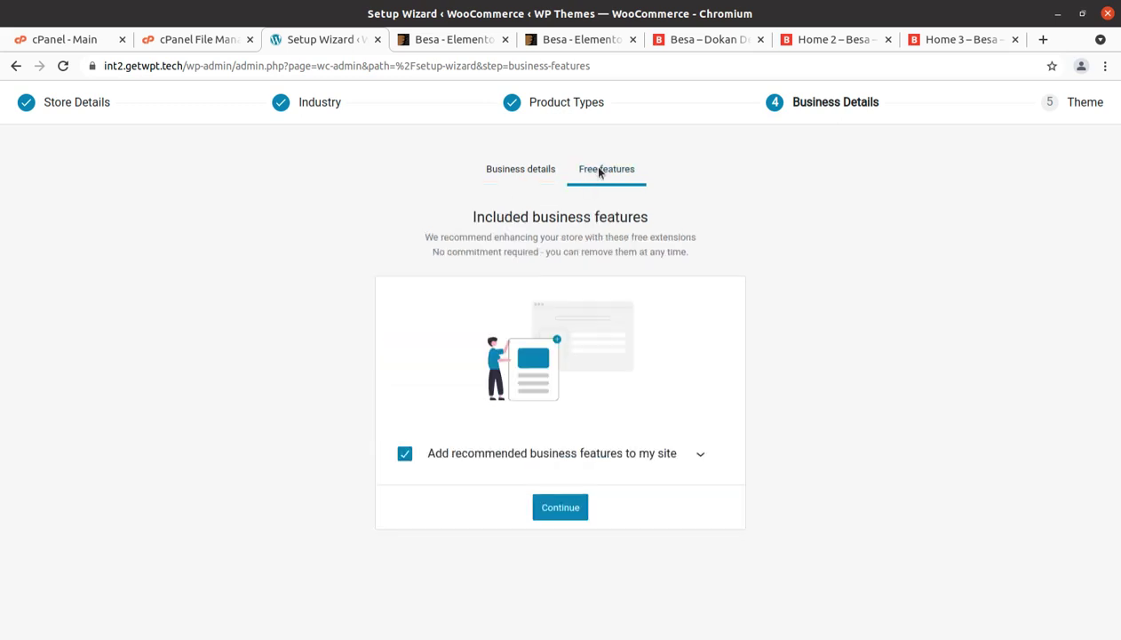
pyautogui.click(406, 457)
pyautogui.click(418, 460)
pyautogui.click(400, 455)
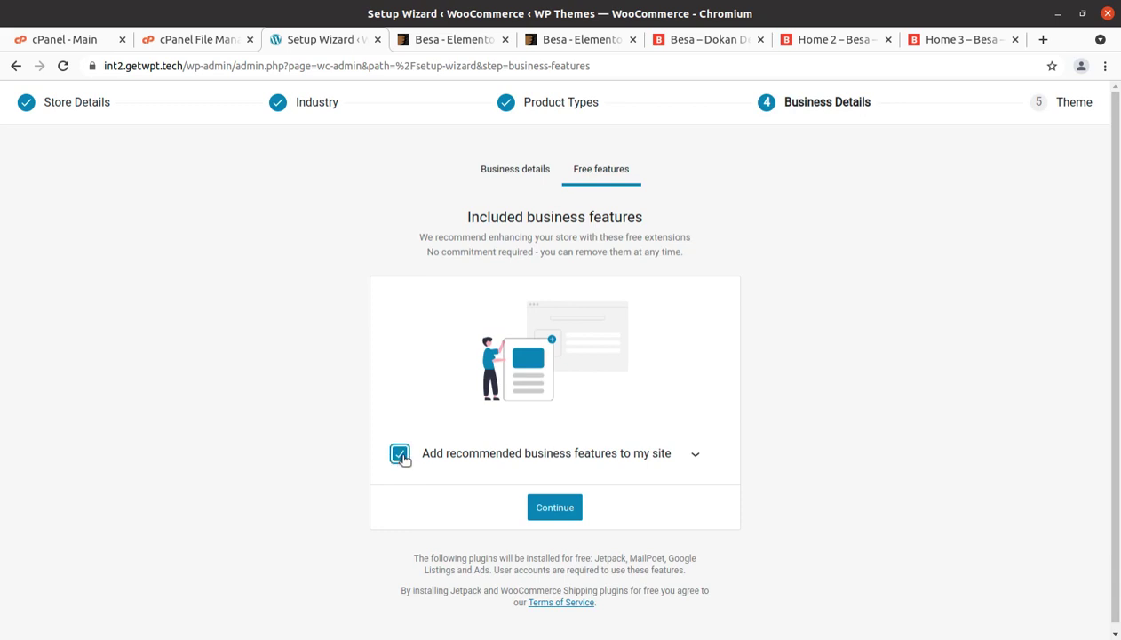
pyautogui.click(561, 513)
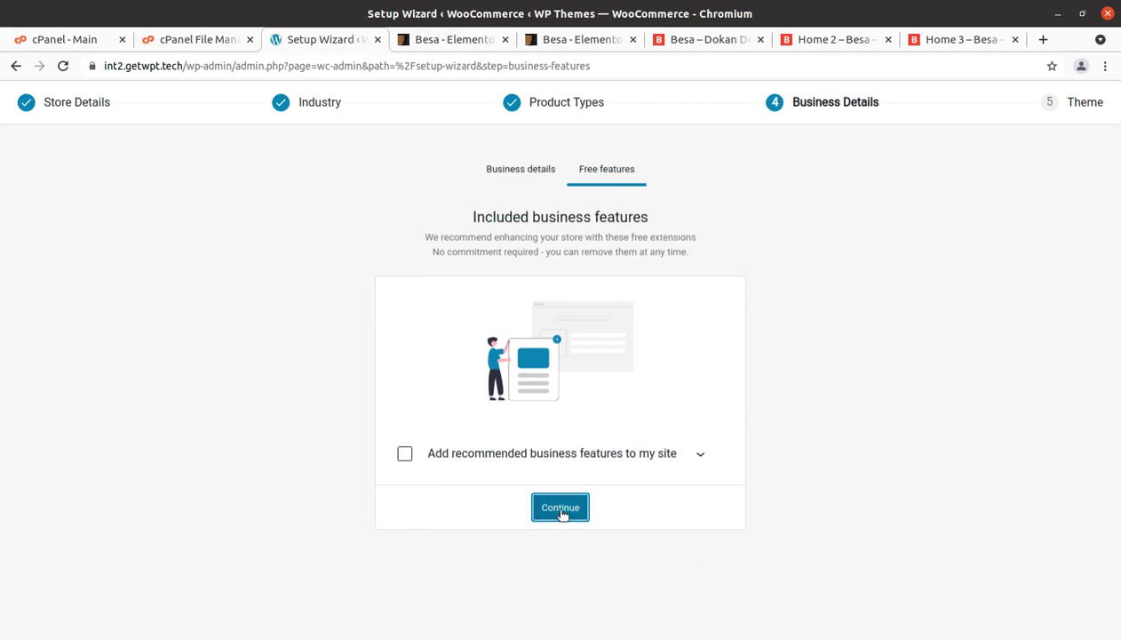
pyautogui.scroll(-2, 551, 511)
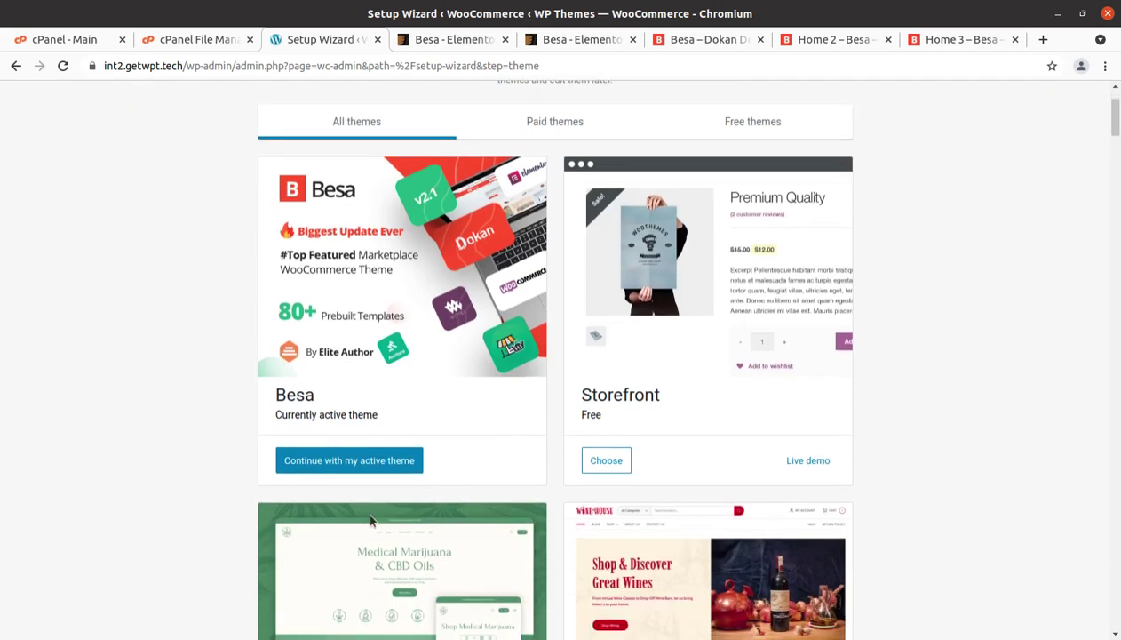
# Finish setup with the active Besa theme and dismiss the WooCommerce welcome popup
pyautogui.click(345, 461)
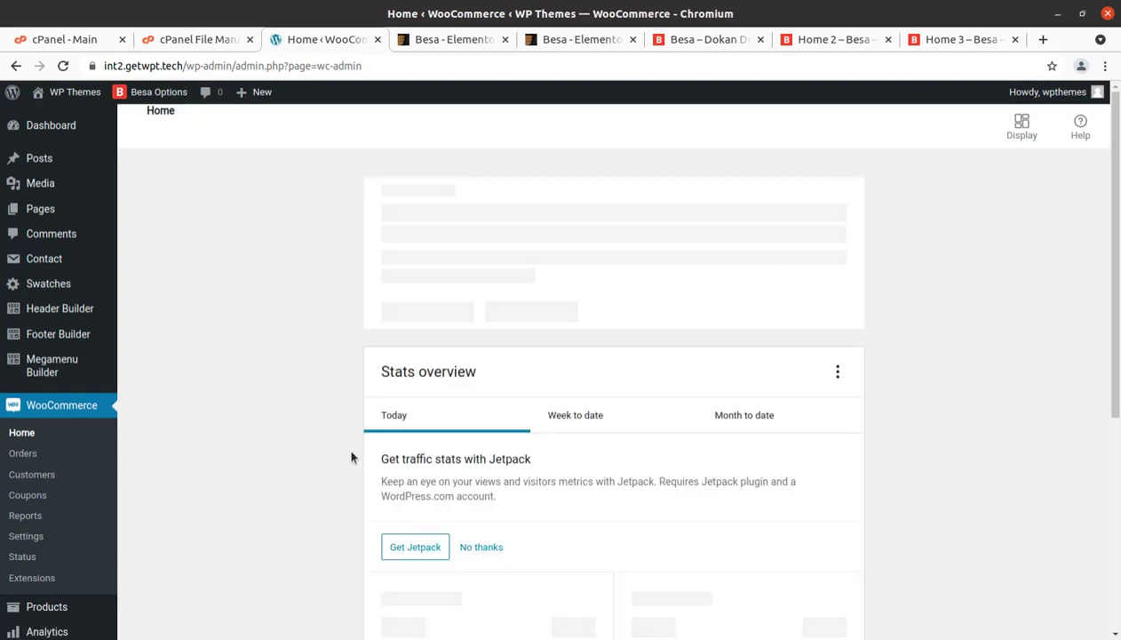
pyautogui.moveTo(139, 93)
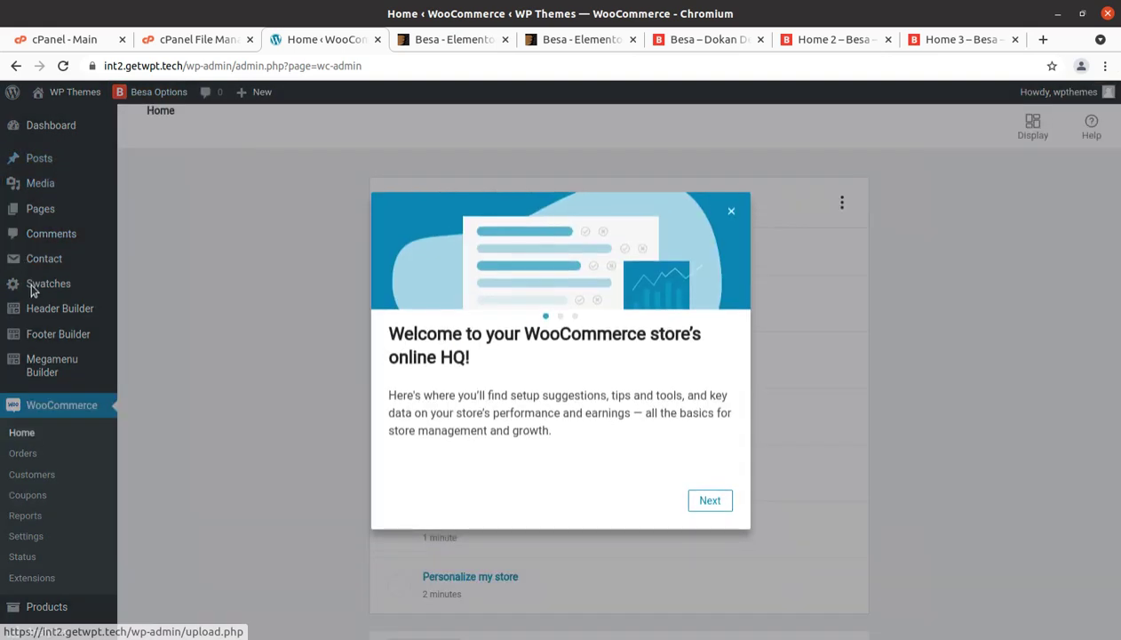
pyautogui.click(731, 211)
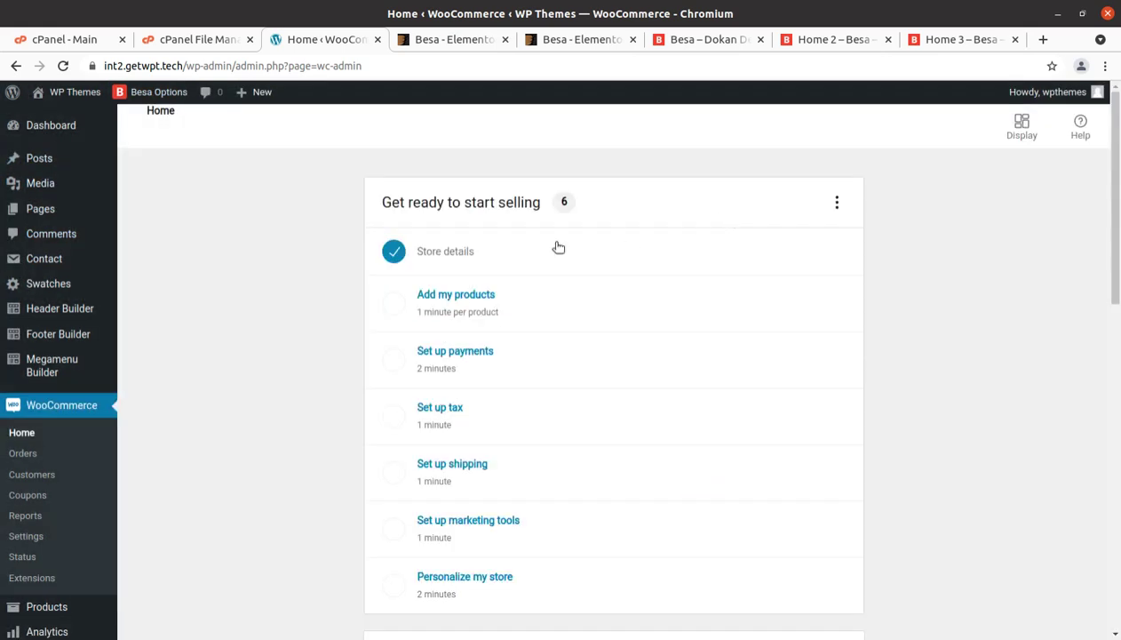
# Open the live site in a new tab from the admin bar's Visit Site link
pyautogui.scroll(-5, 137, 402)
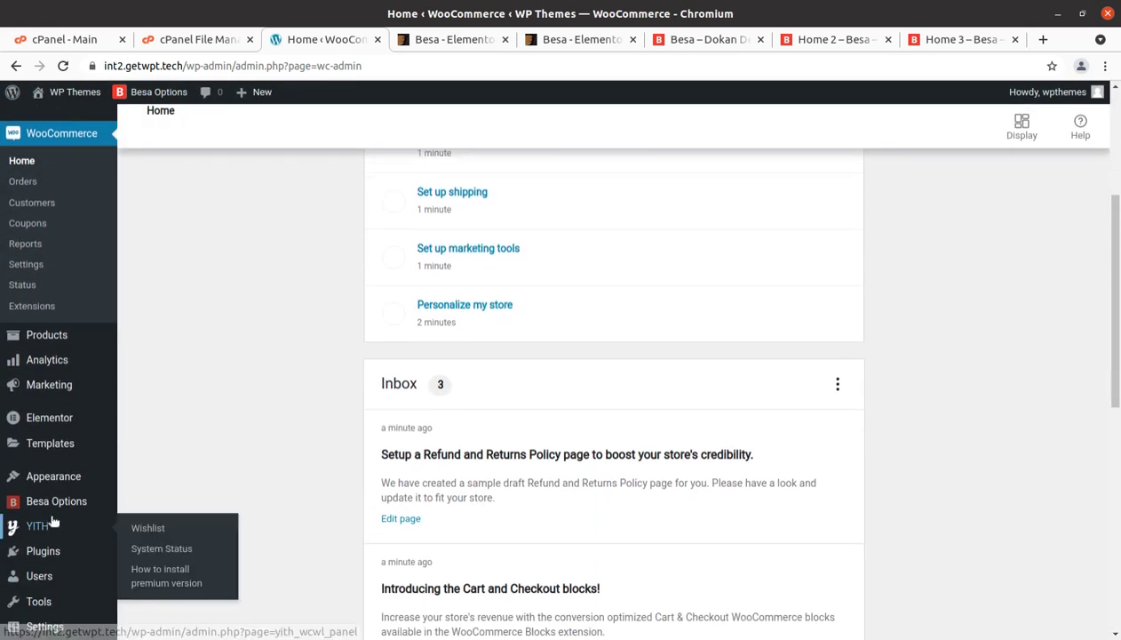
pyautogui.scroll(-3, 55, 500)
pyautogui.scroll(2, 43, 522)
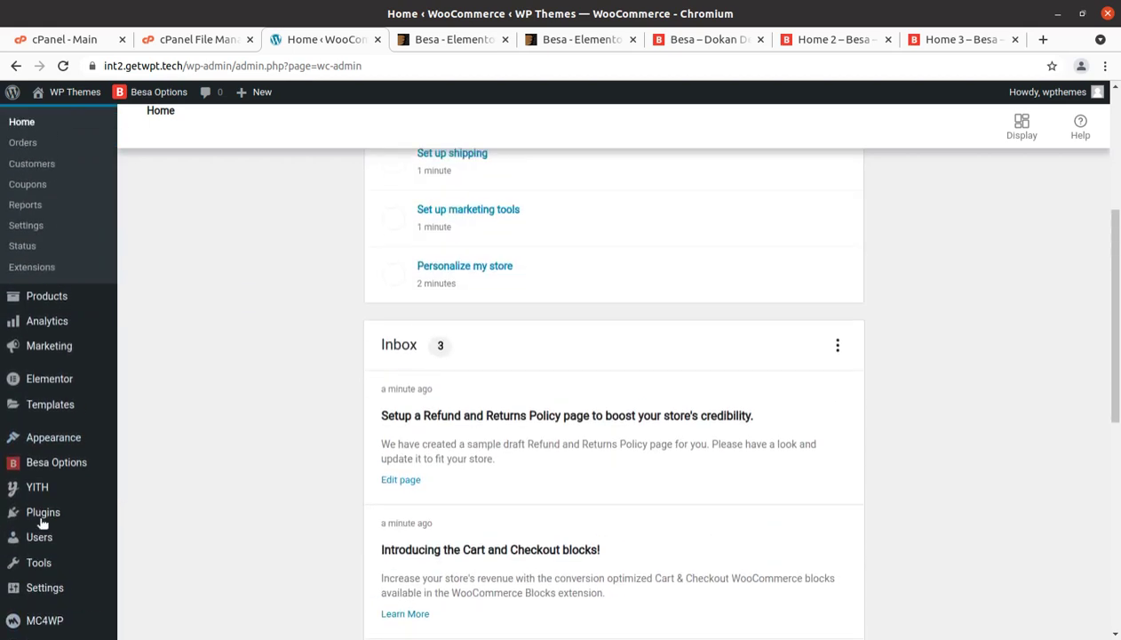
pyautogui.moveTo(64, 475)
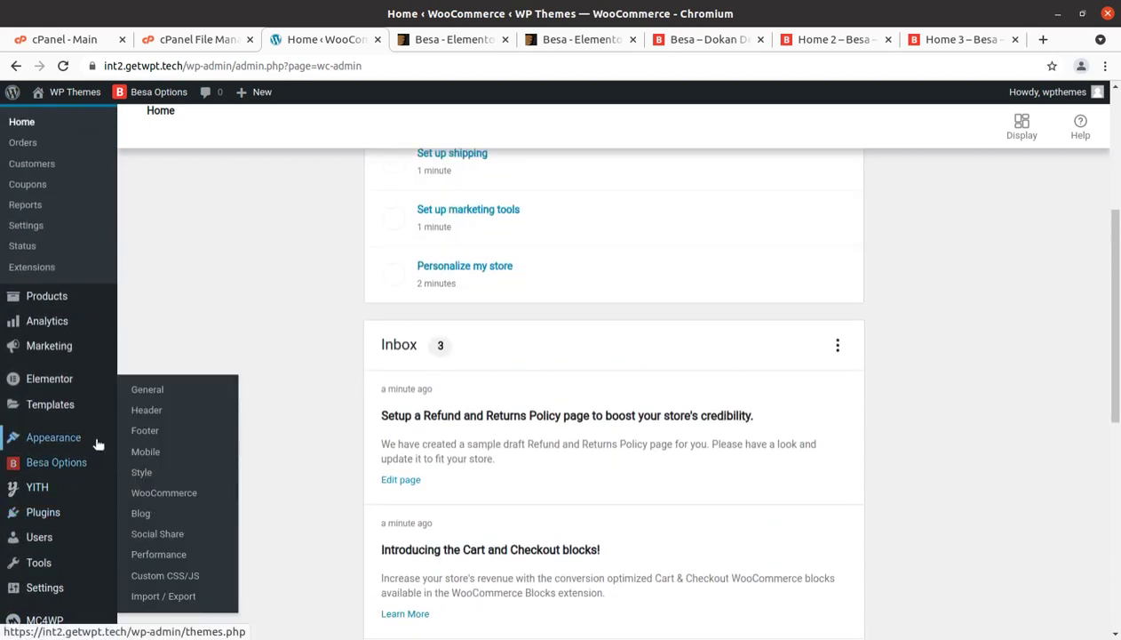
pyautogui.moveTo(98, 444)
pyautogui.scroll(5, 95, 444)
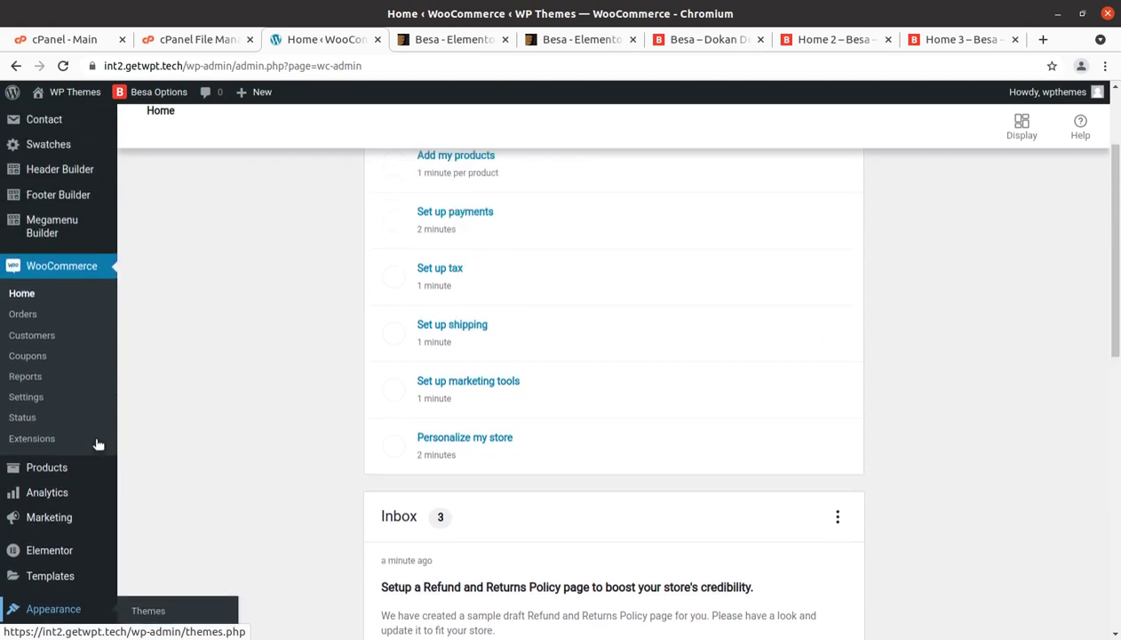
pyautogui.moveTo(80, 370)
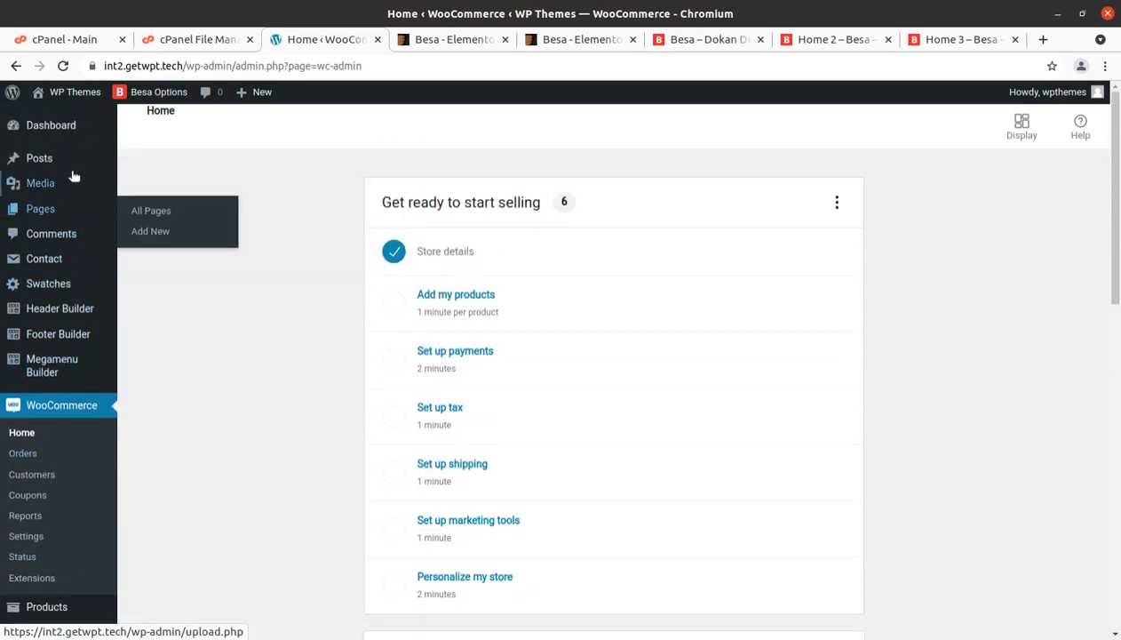
pyautogui.moveTo(75, 94)
pyautogui.middleClick(35, 117)
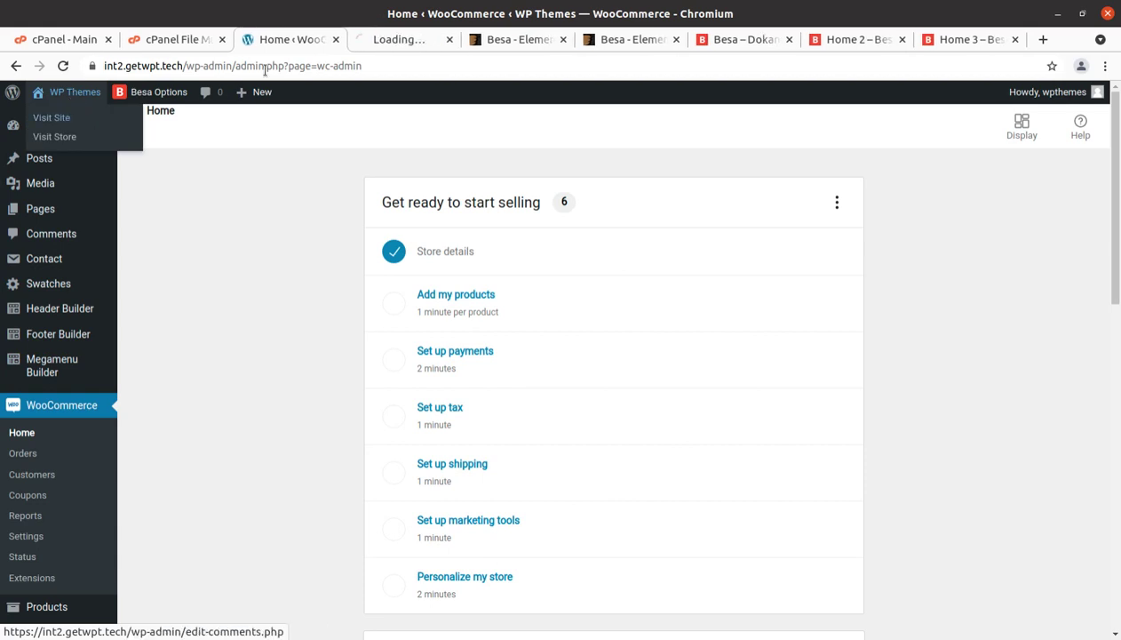
# View the live site, then flip through the Besa – Dokan, Home 2 and Home 3 demo tabs
pyautogui.click(399, 39)
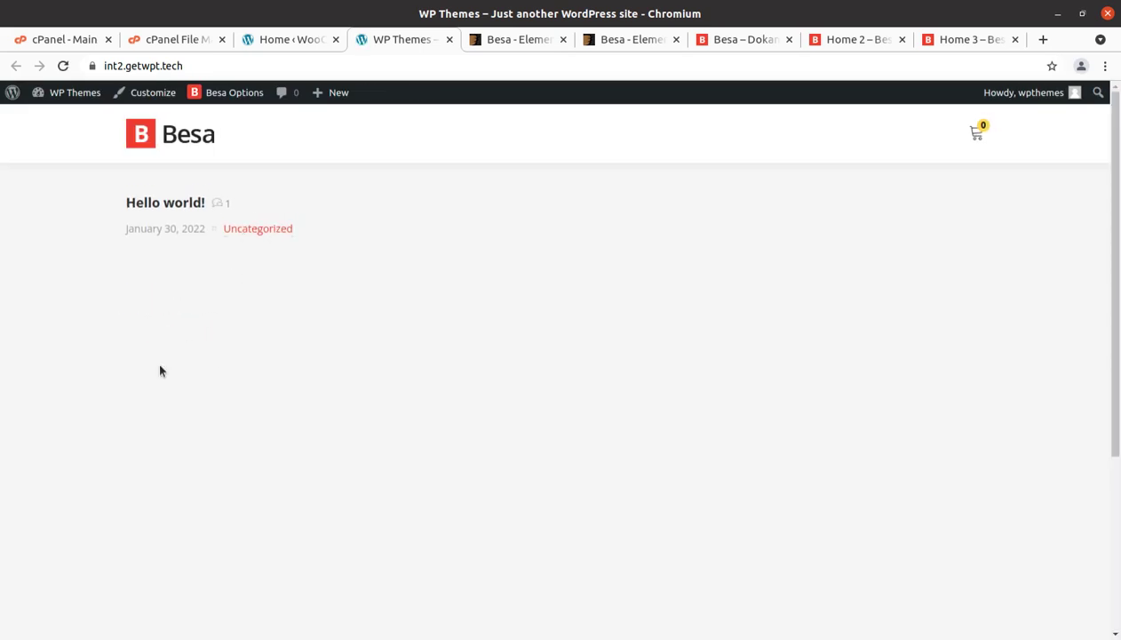
pyautogui.scroll(-4, 160, 370)
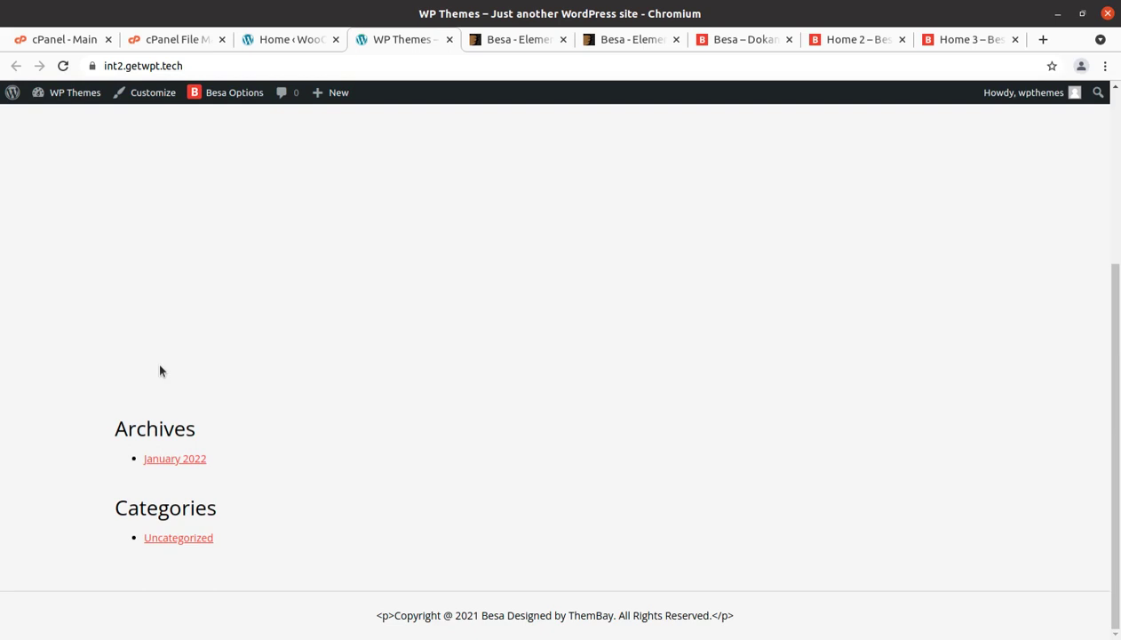
pyautogui.scroll(5, 160, 370)
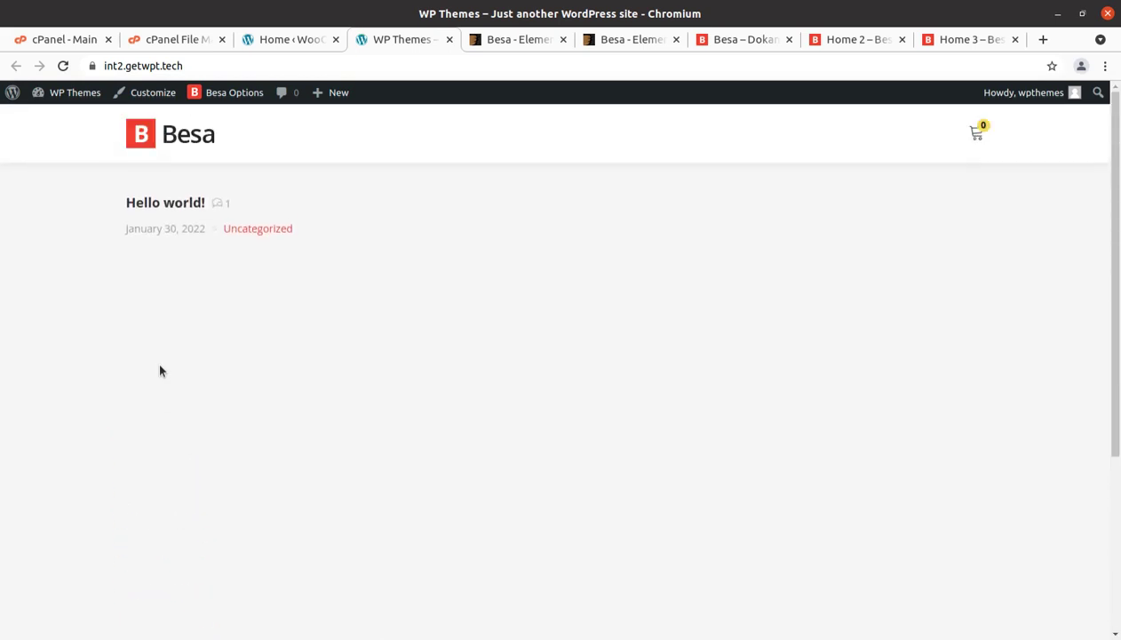
pyautogui.click(708, 40)
pyautogui.click(847, 37)
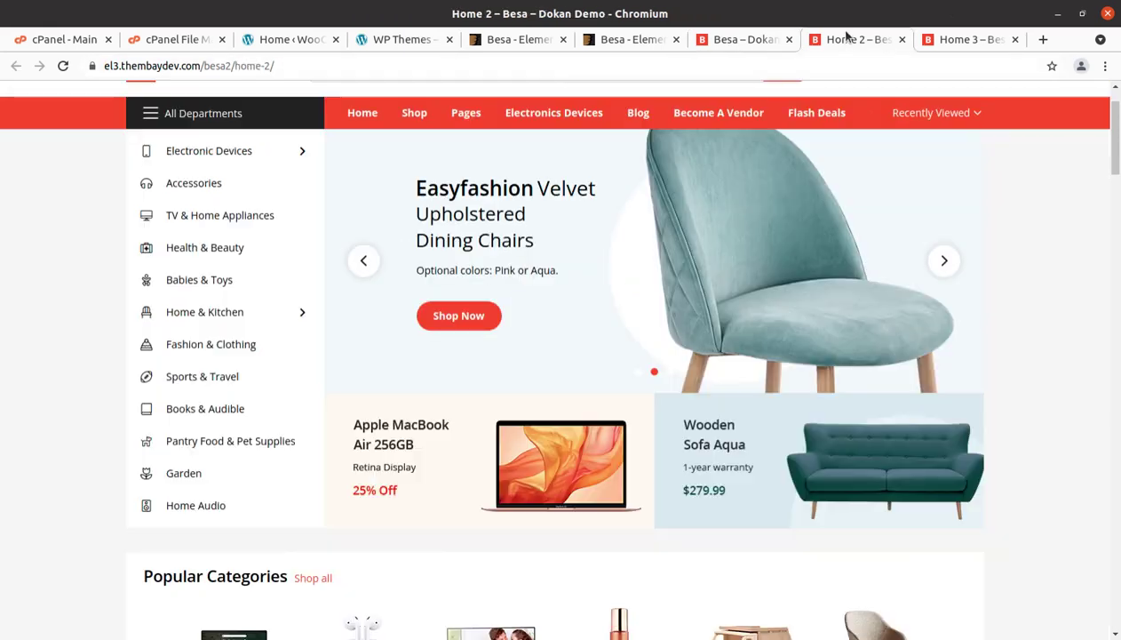
pyautogui.click(933, 39)
pyautogui.click(848, 40)
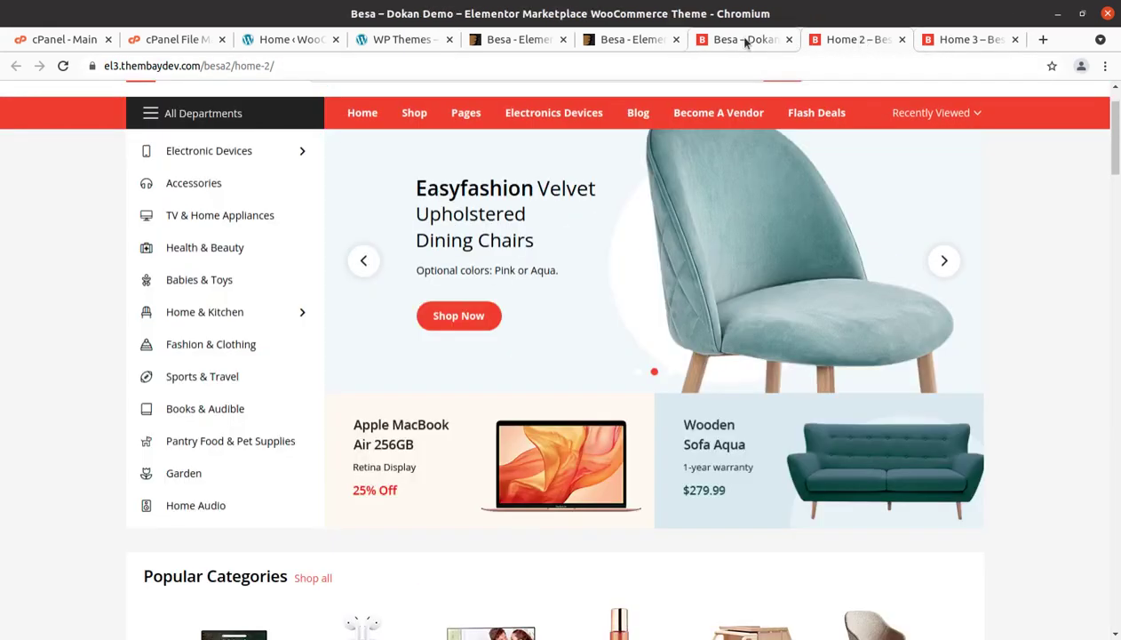
pyautogui.click(746, 40)
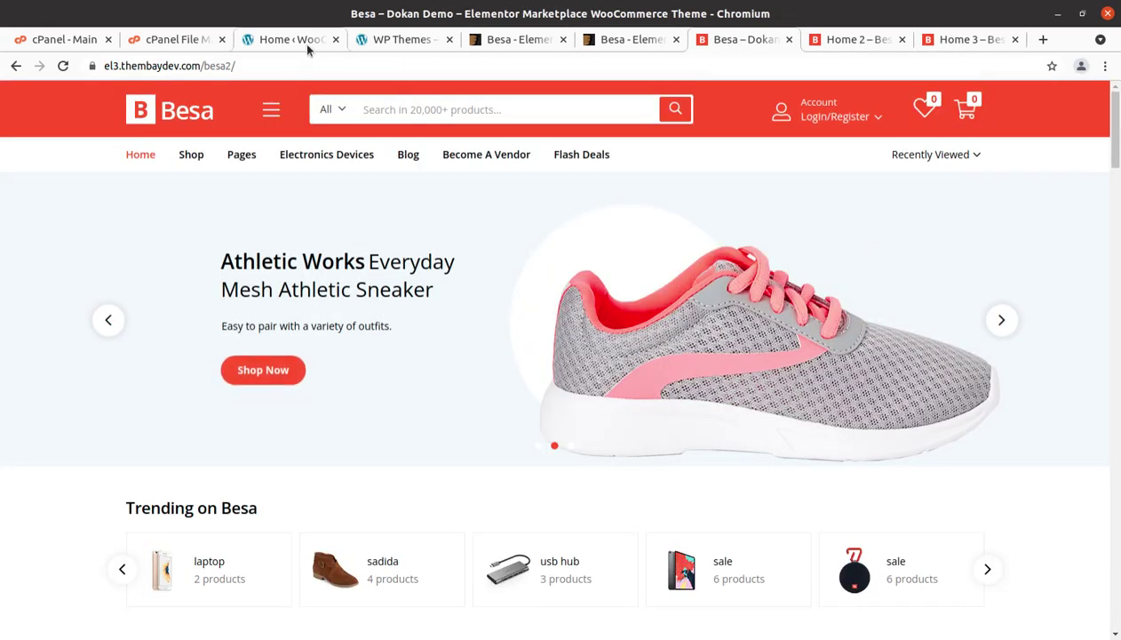
pyautogui.click(408, 40)
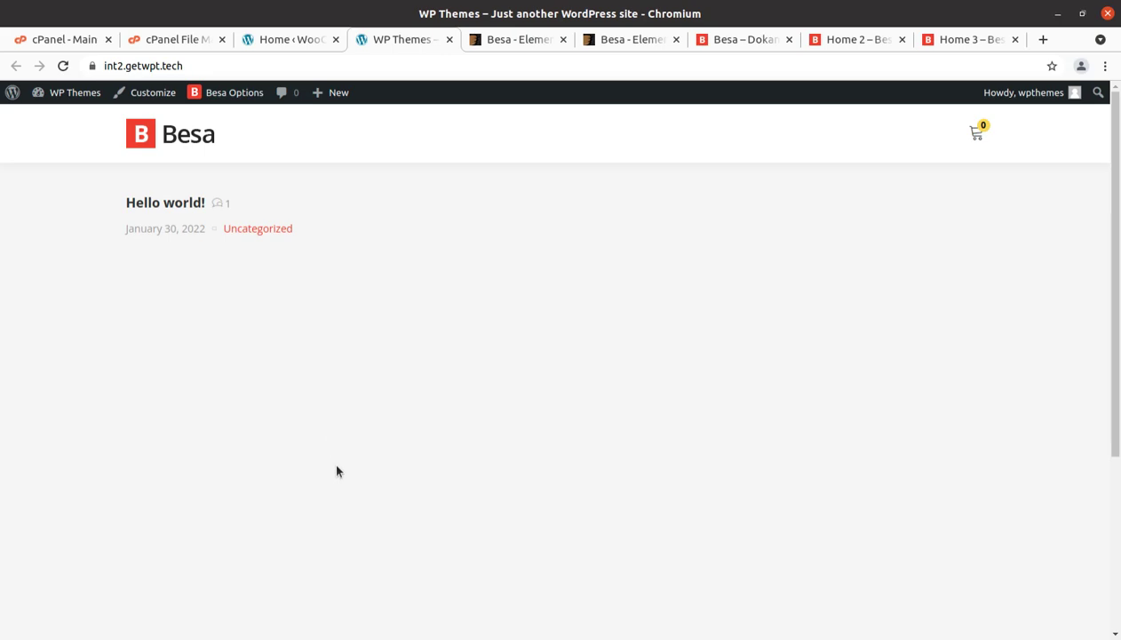
# Compare the Besa – Dokan, Home 2 and Home 3 demo pages again, ending on Home 3
pyautogui.click(728, 40)
pyautogui.click(853, 39)
pyautogui.click(960, 41)
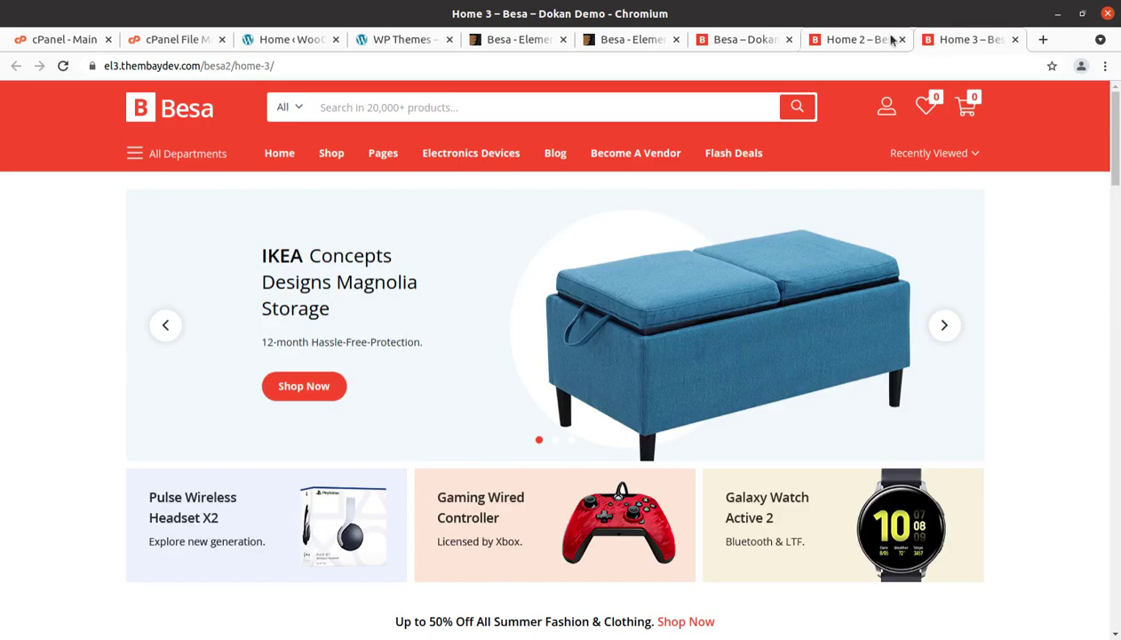
pyautogui.click(848, 41)
pyautogui.click(751, 41)
pyautogui.click(851, 41)
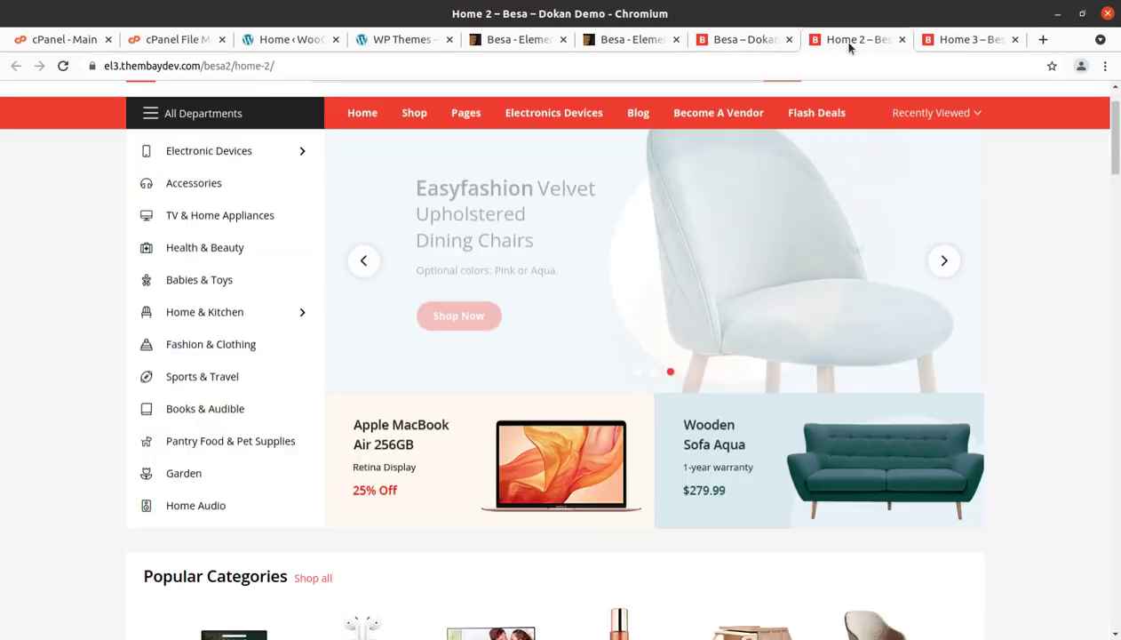
pyautogui.click(960, 41)
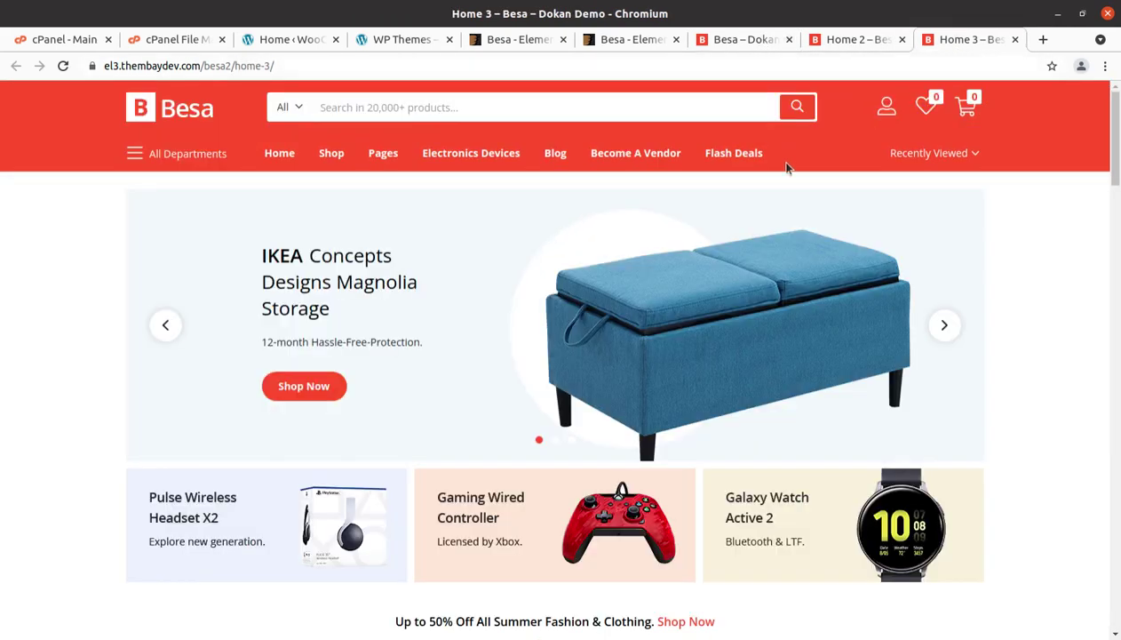
# Scroll through Home 3's Flash Deals, then go back to the WooCommerce Home tab
pyautogui.scroll(-3, 763, 206)
pyautogui.scroll(3, 763, 206)
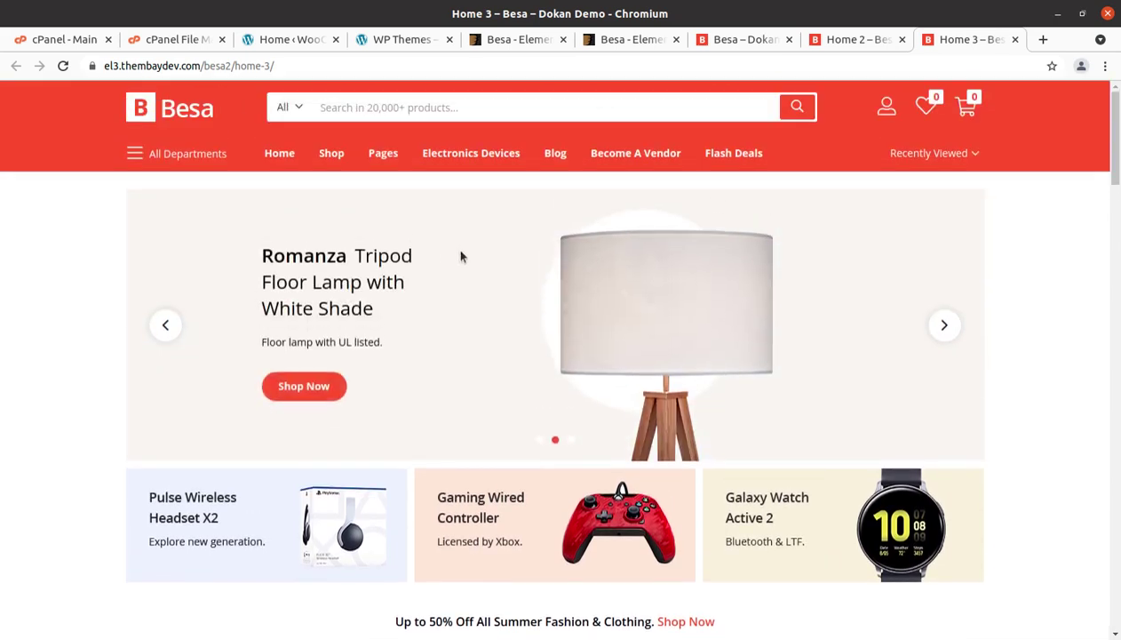
pyautogui.scroll(-3, 623, 401)
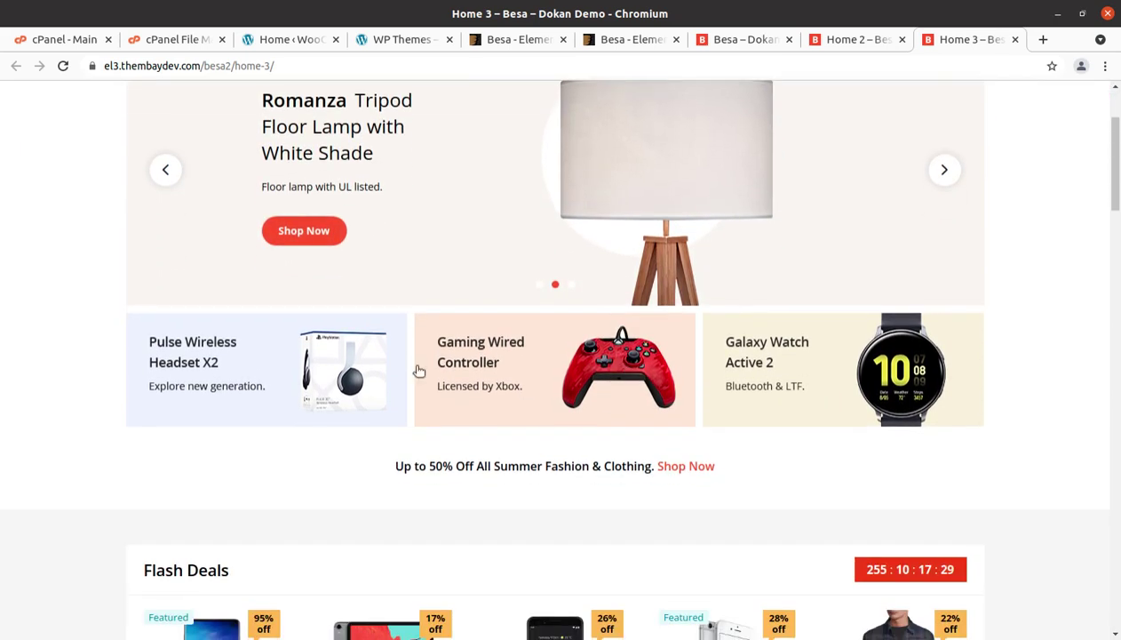
pyautogui.scroll(-3, 764, 320)
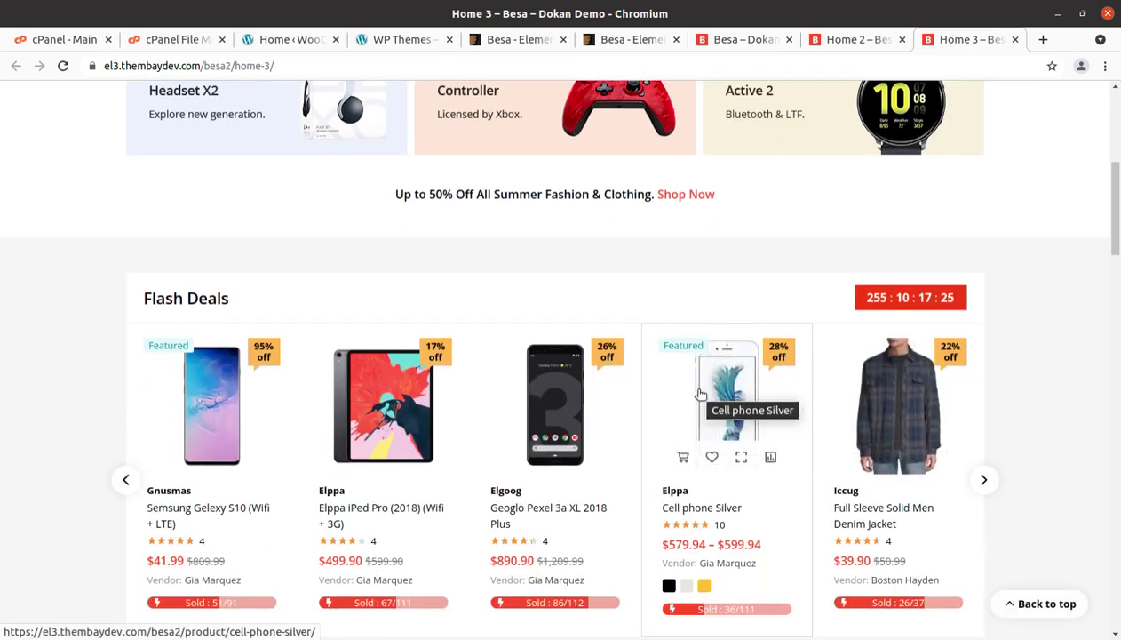
pyautogui.scroll(5, 701, 394)
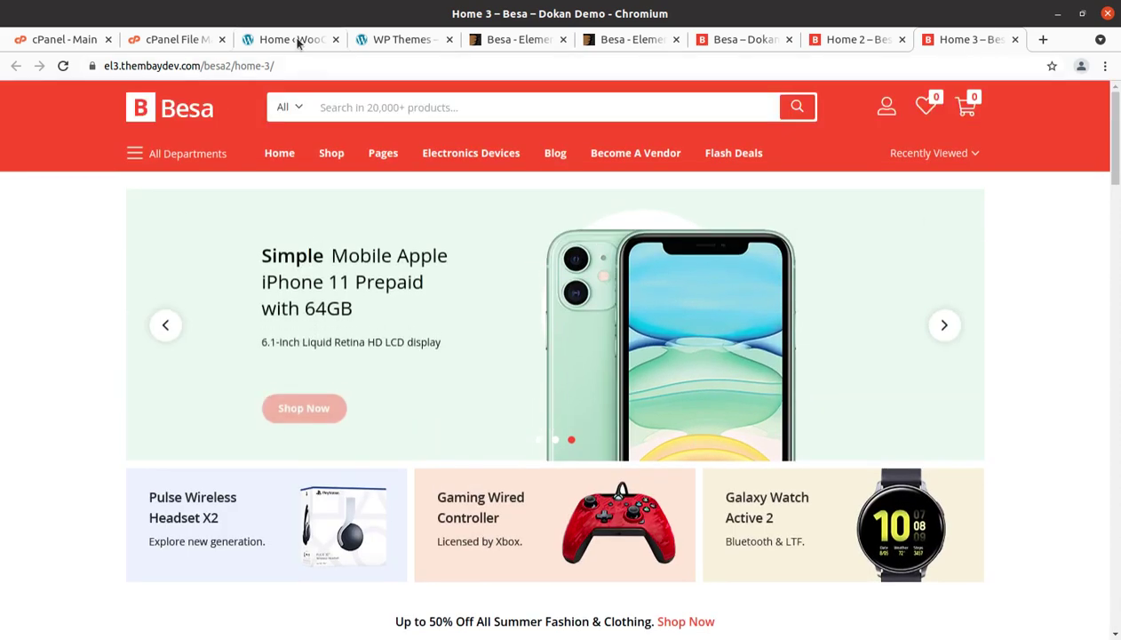
pyautogui.click(293, 40)
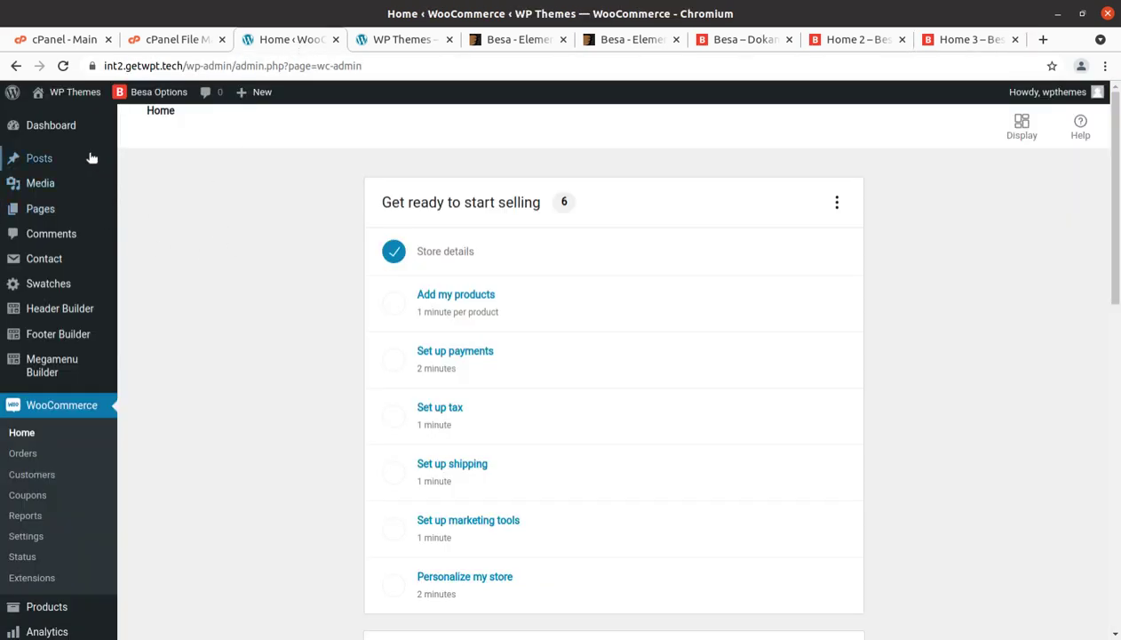
# From the Dashboard, launch Appearance › Theme Setup to reach the Welcome to Besa screen
pyautogui.click(61, 130)
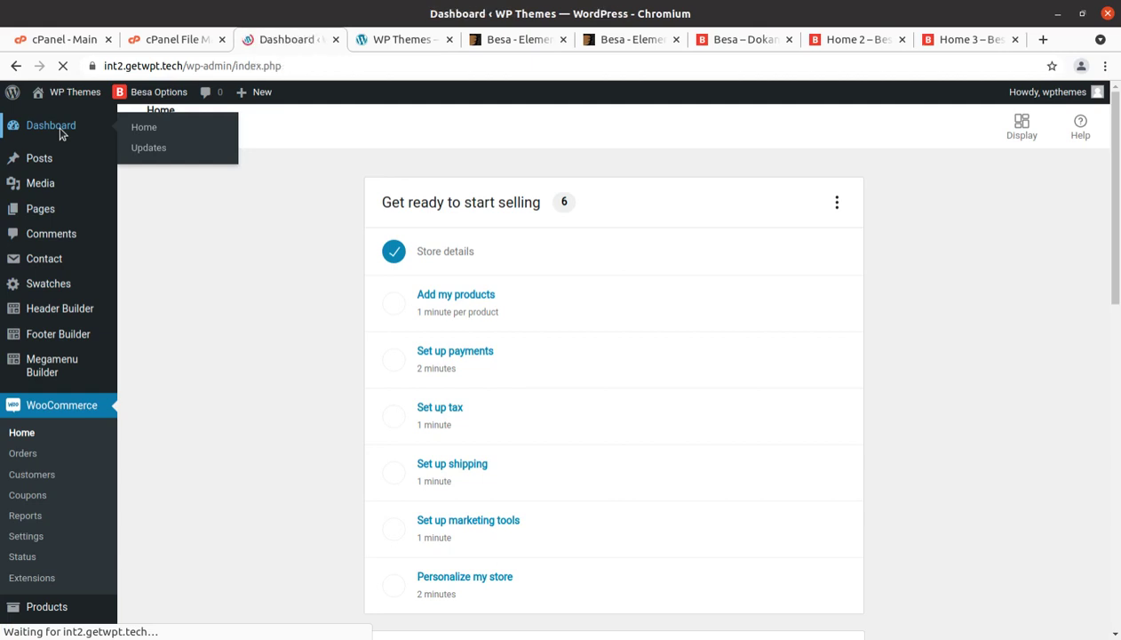
pyautogui.scroll(-1, 71, 337)
pyautogui.scroll(-2, 70, 382)
pyautogui.scroll(-2, 80, 417)
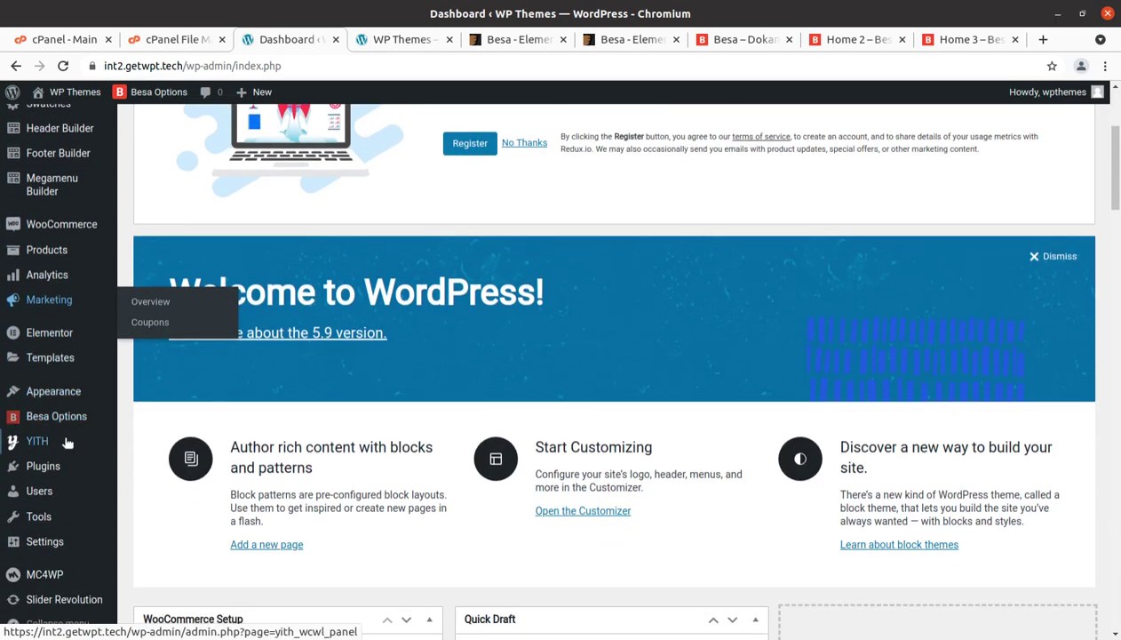
pyautogui.moveTo(66, 400)
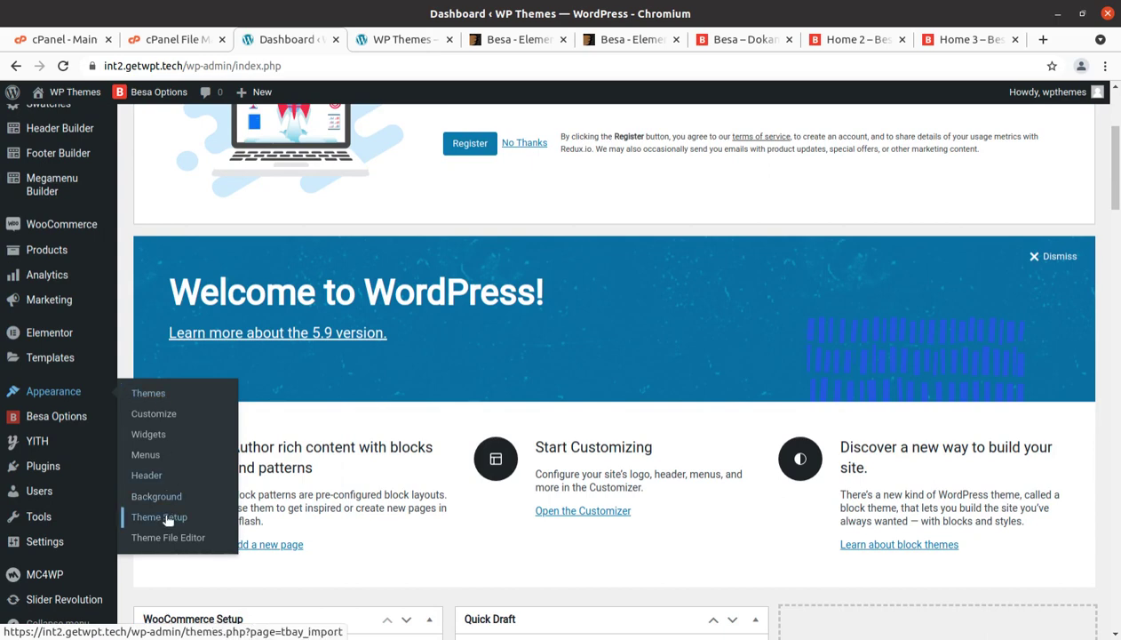
pyautogui.scroll(-1, 167, 521)
pyautogui.scroll(-2, 71, 511)
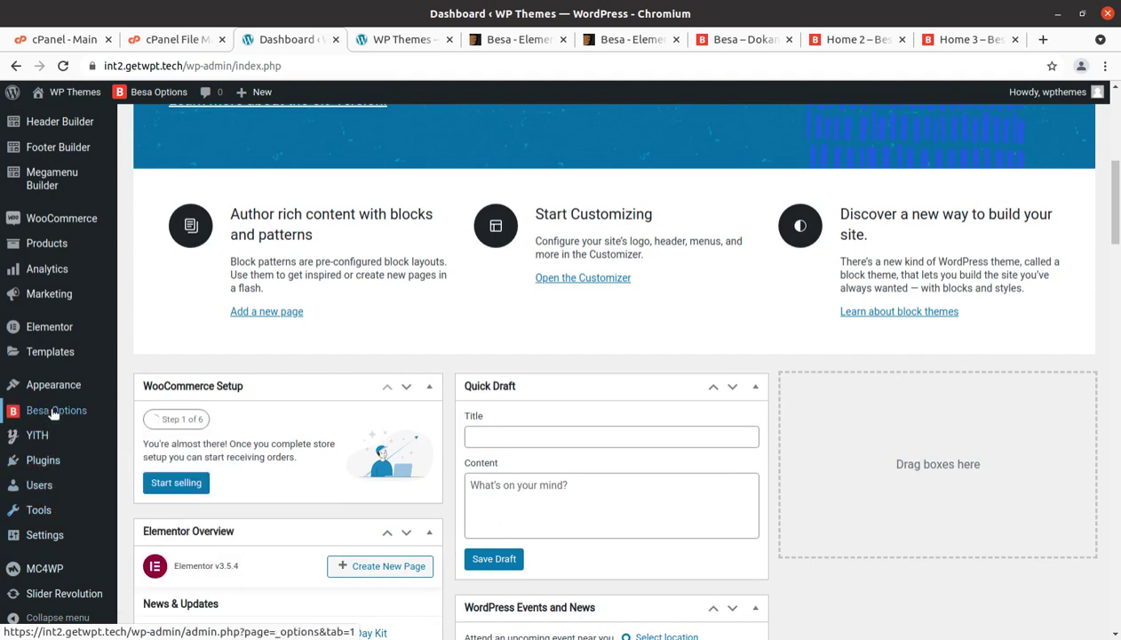
pyautogui.click(159, 513)
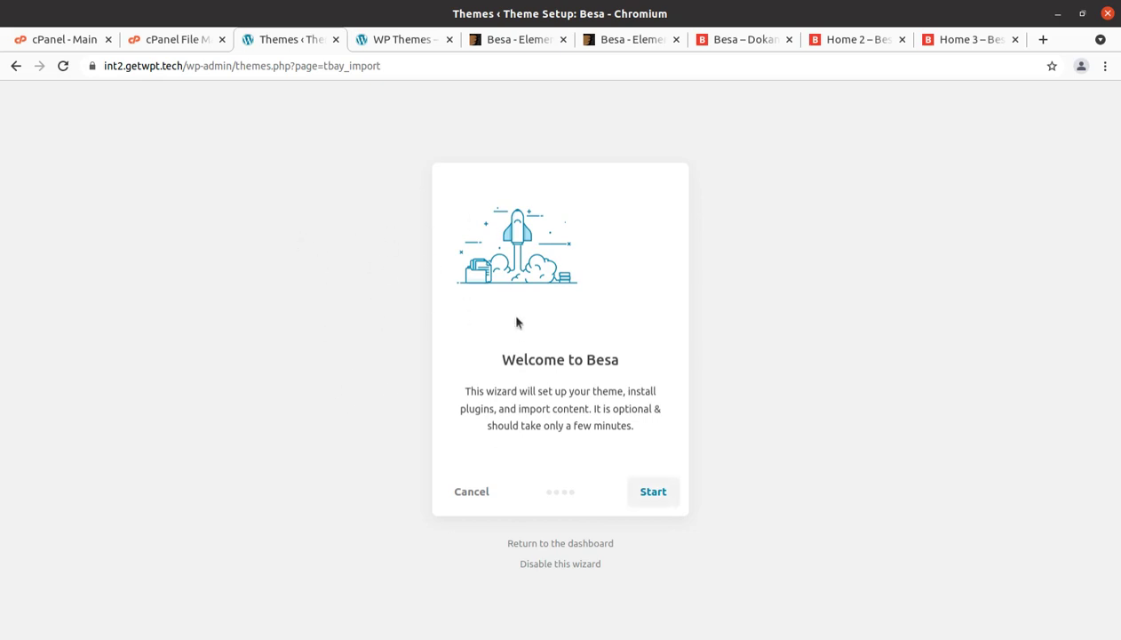
# Start the wizard, install the Besa child theme, and continue past the plugin check
pyautogui.click(648, 494)
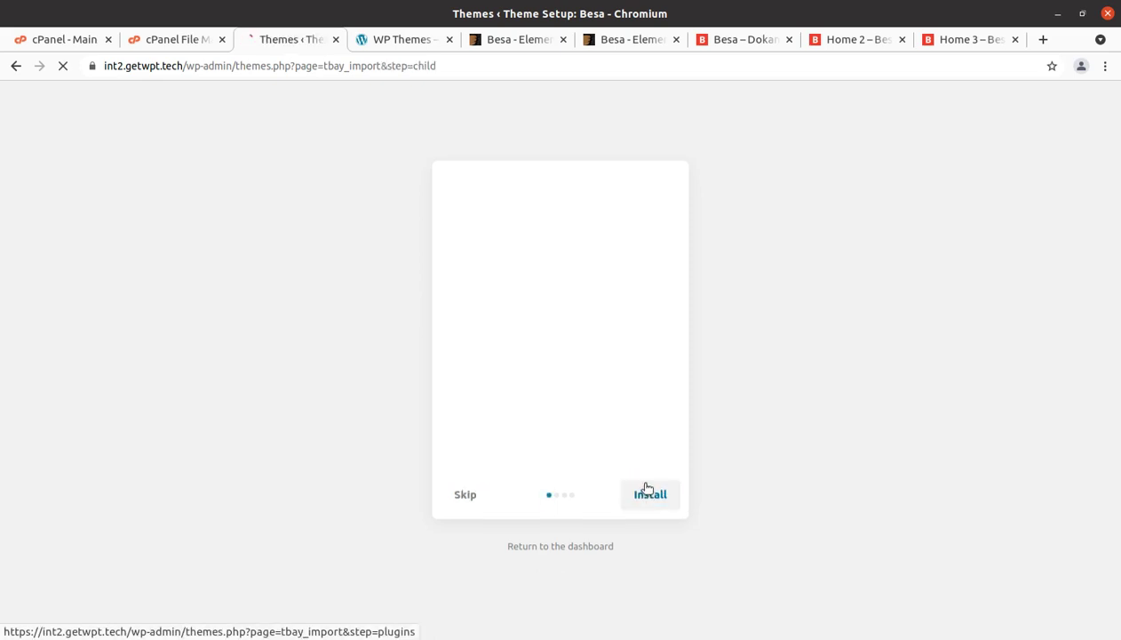
pyautogui.click(648, 501)
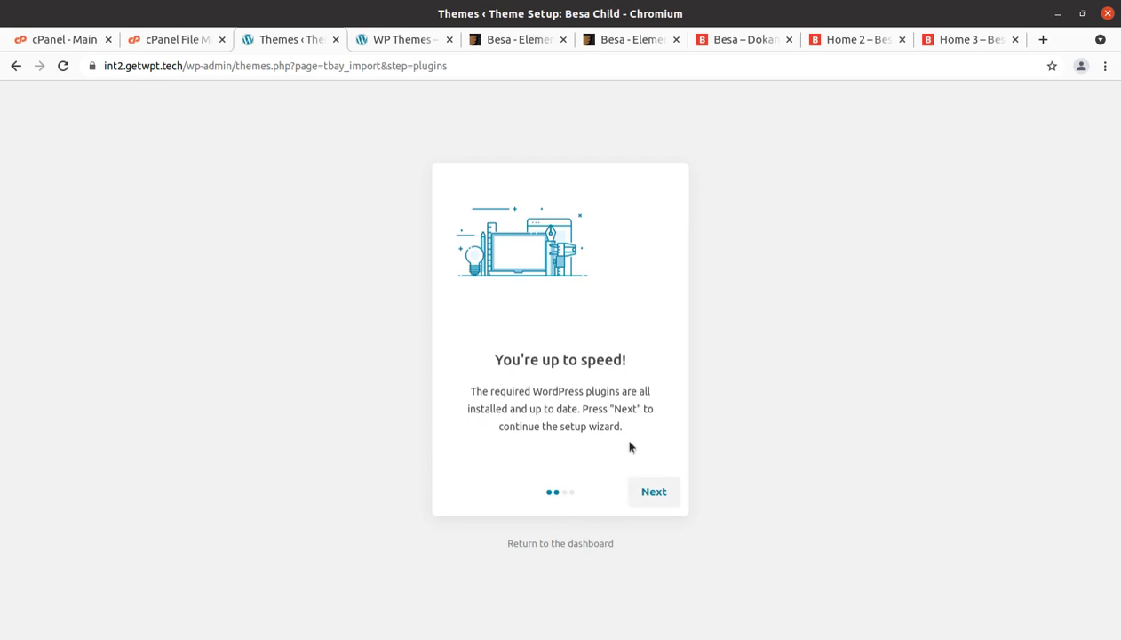
pyautogui.click(653, 494)
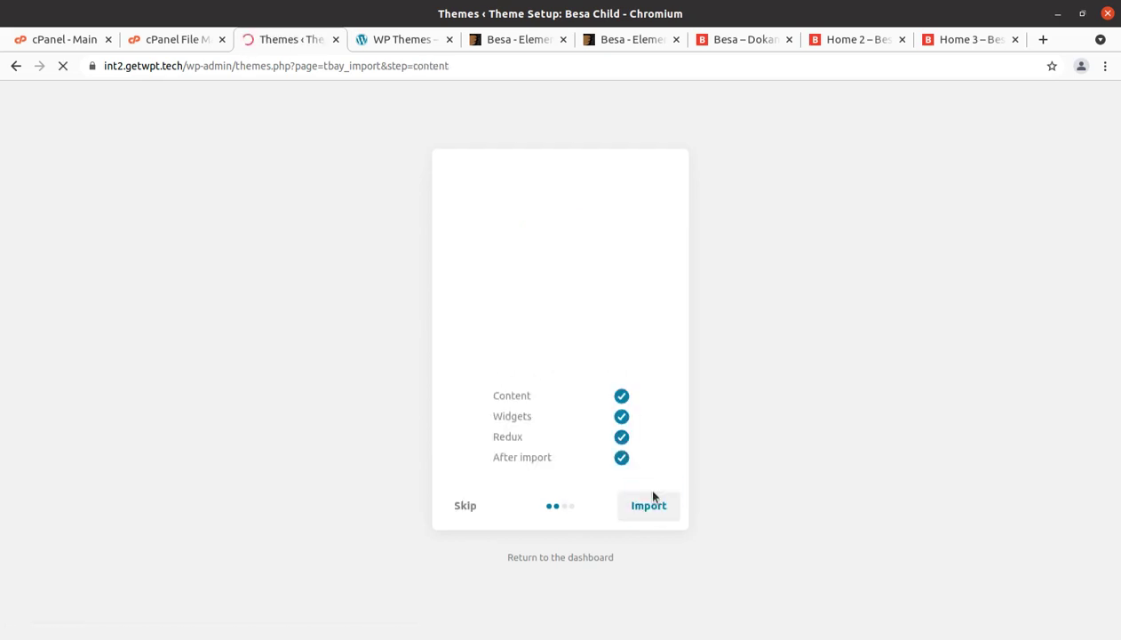
# Check the live Besa demo and keep Home 1 selected as the demo to import
pyautogui.scroll(-1, 565, 377)
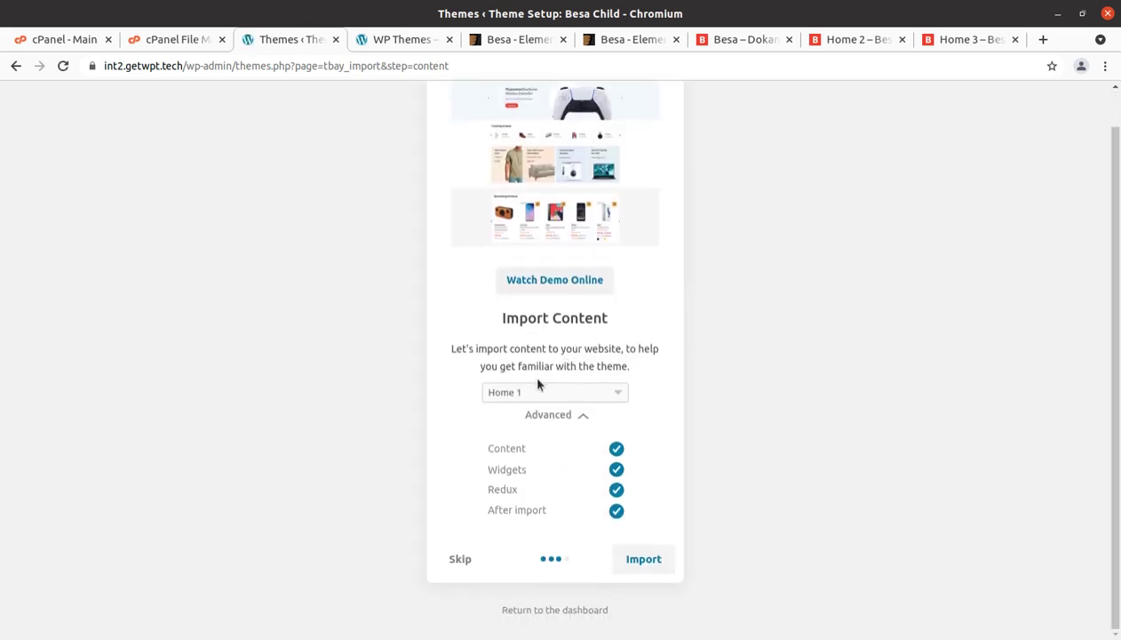
pyautogui.click(560, 391)
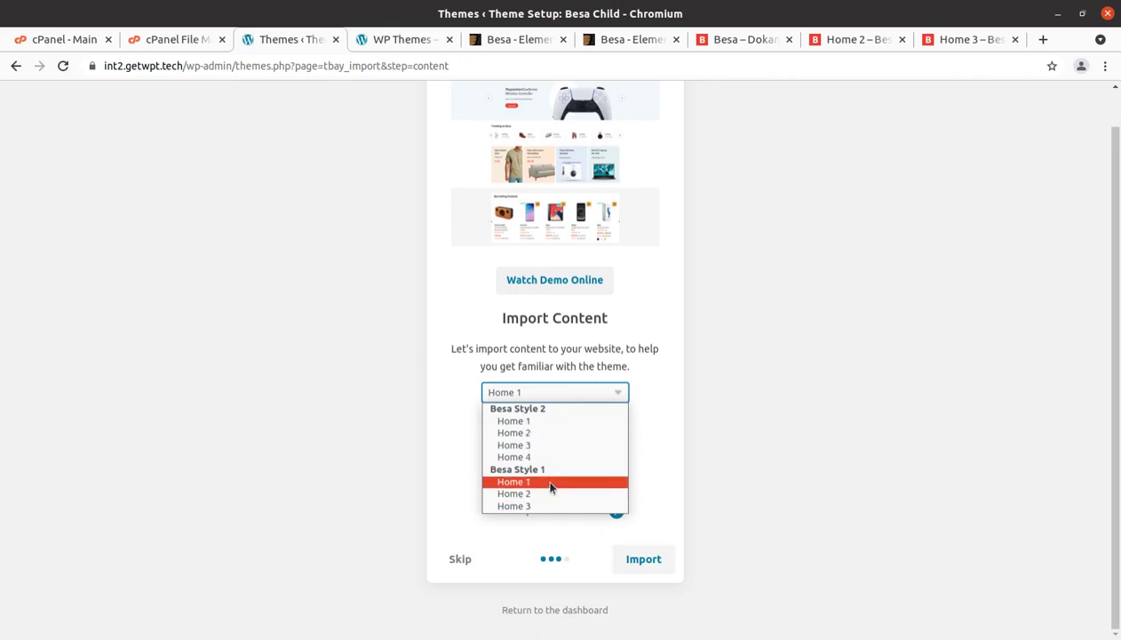
pyautogui.click(735, 46)
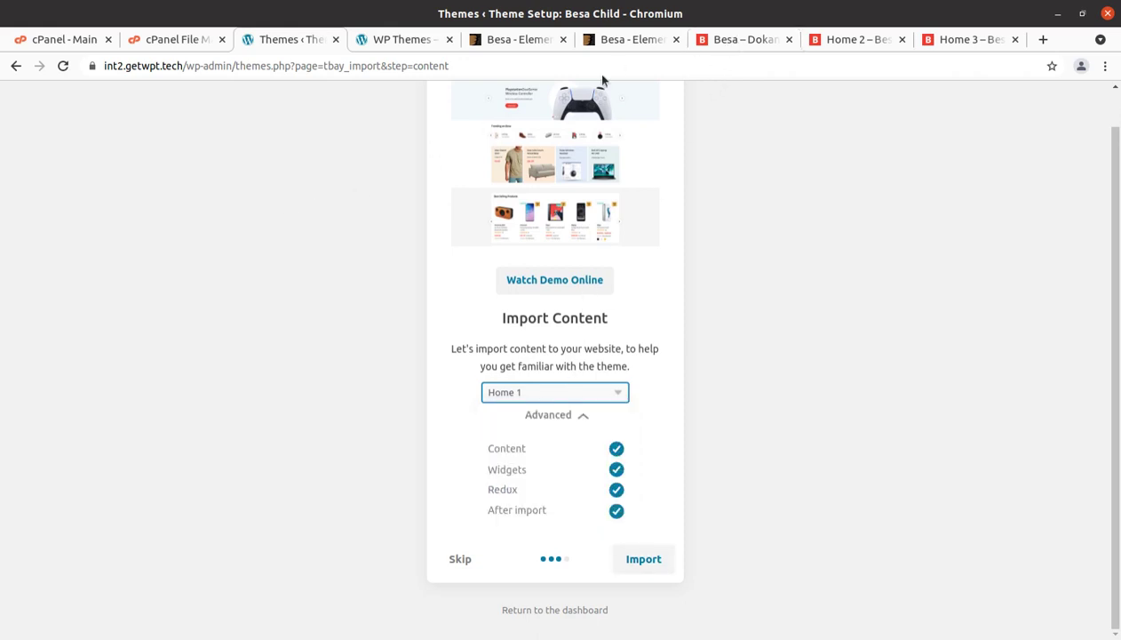
pyautogui.click(715, 41)
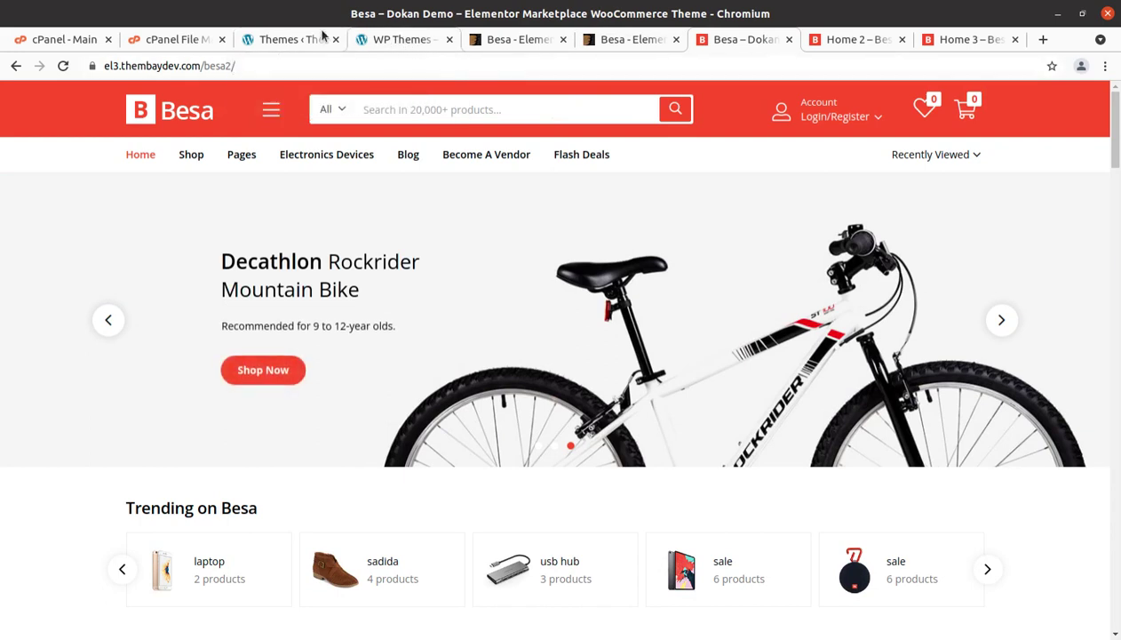
pyautogui.click(283, 40)
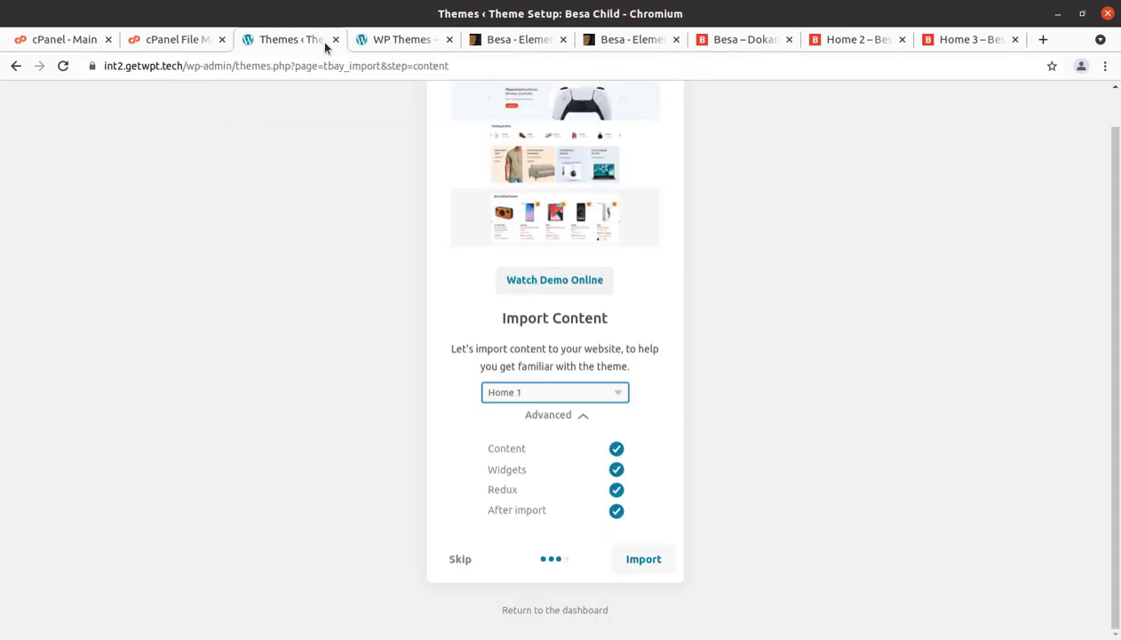
pyautogui.click(581, 396)
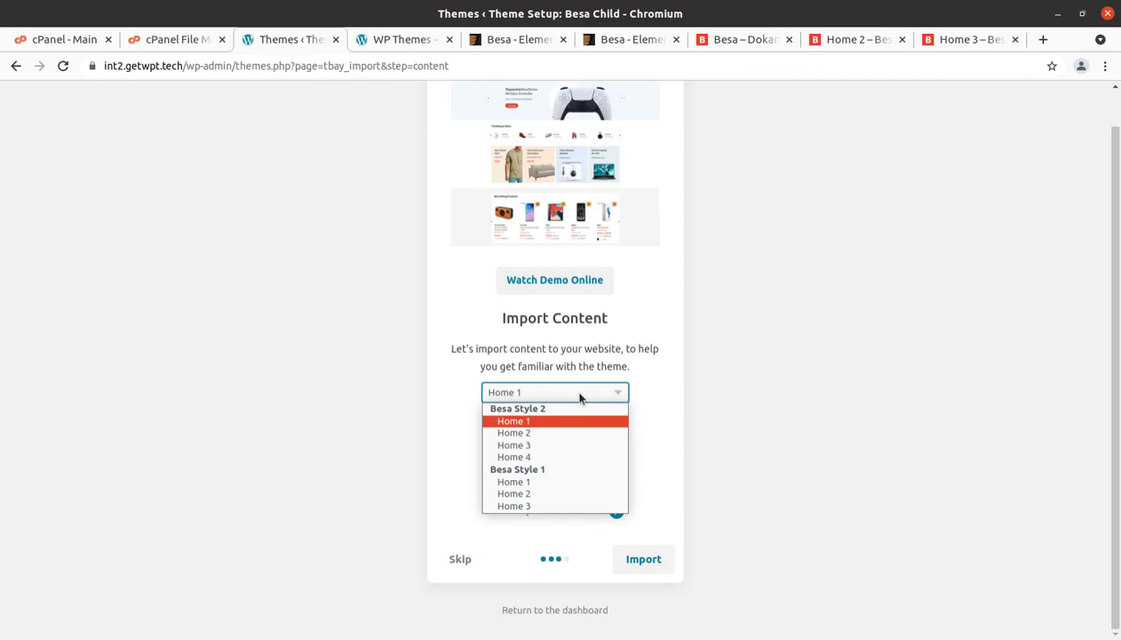
pyautogui.click(549, 420)
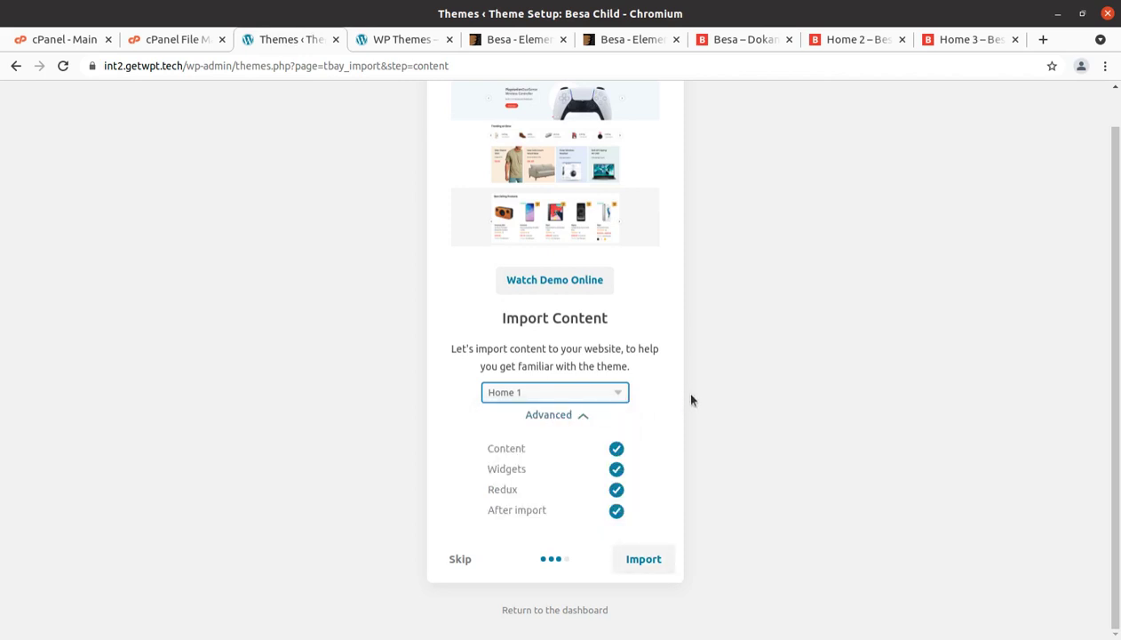
pyautogui.click(660, 388)
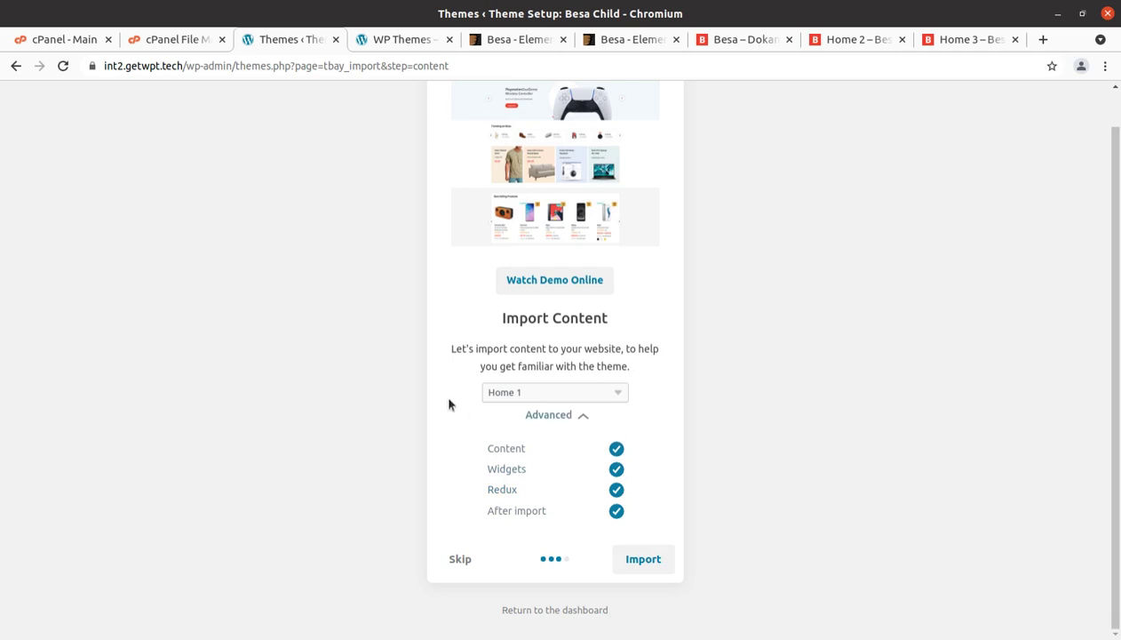
# Start the Home 1 demo import and load the WordPress dashboard in the site tab
pyautogui.click(635, 565)
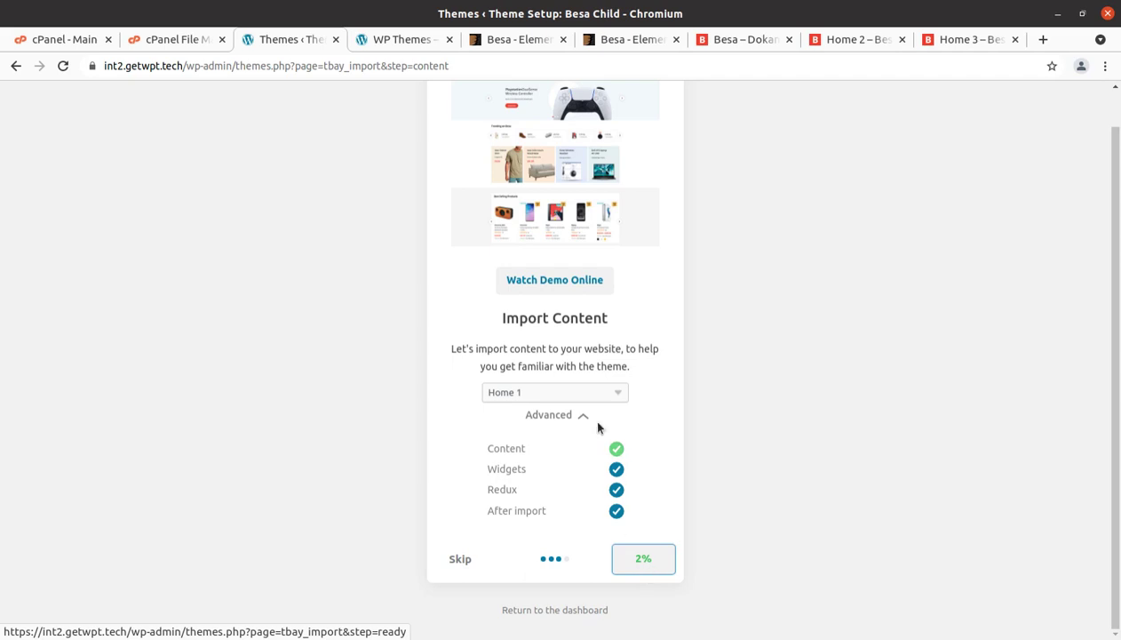
pyautogui.click(388, 44)
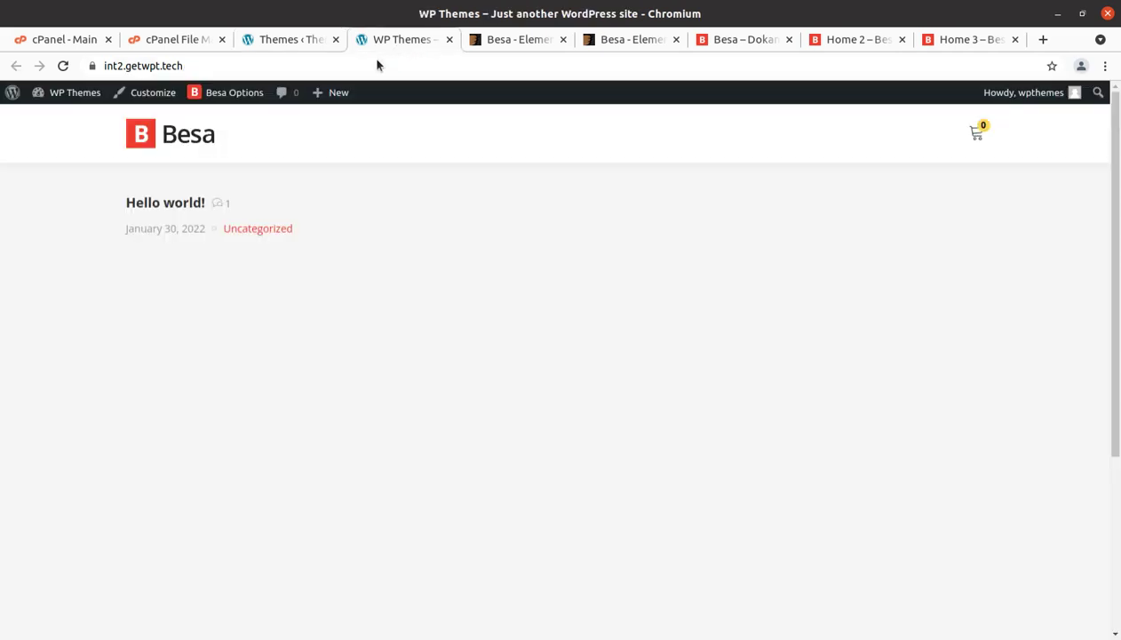
pyautogui.moveTo(73, 98)
pyautogui.click(54, 121)
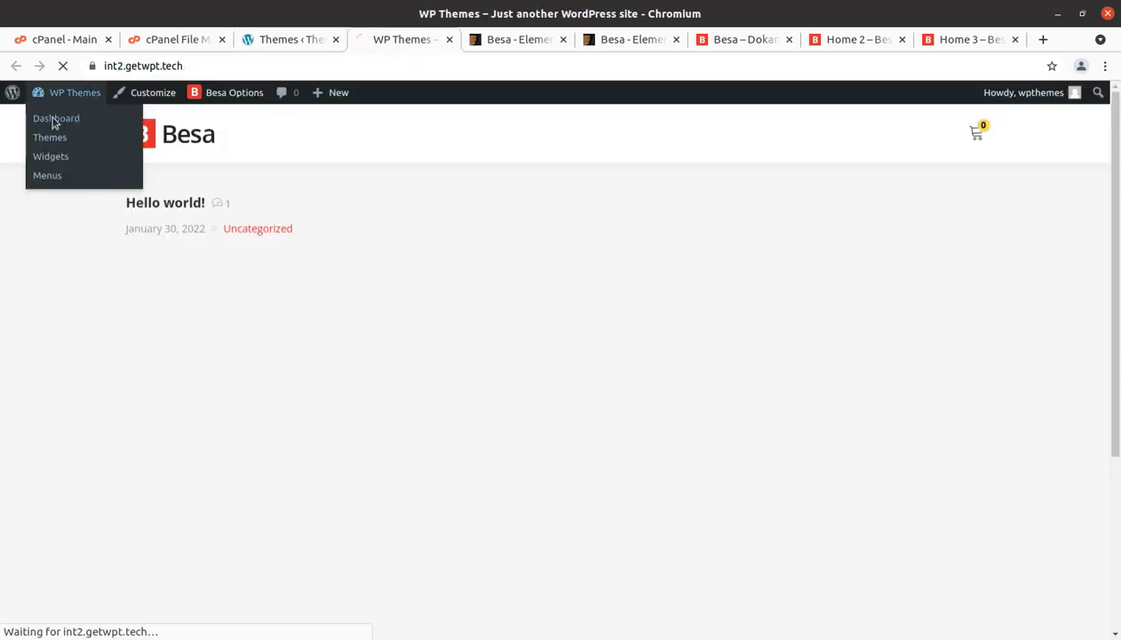
pyautogui.click(277, 39)
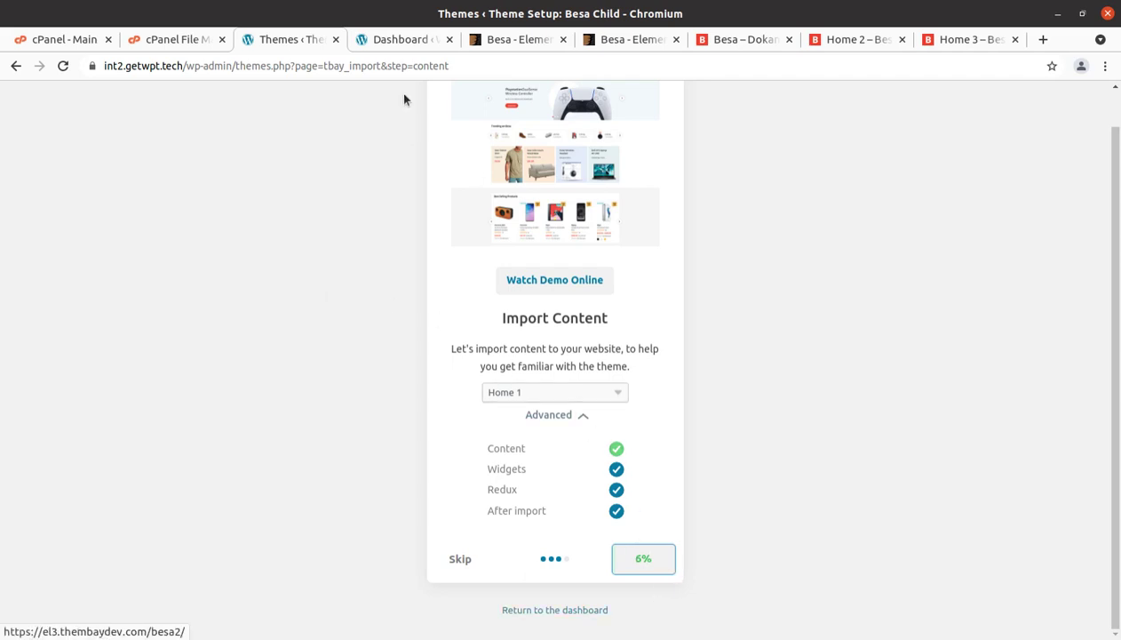
# Open the Media Library to check its 105 items, then return to the import progress
pyautogui.click(401, 39)
pyautogui.moveTo(53, 236)
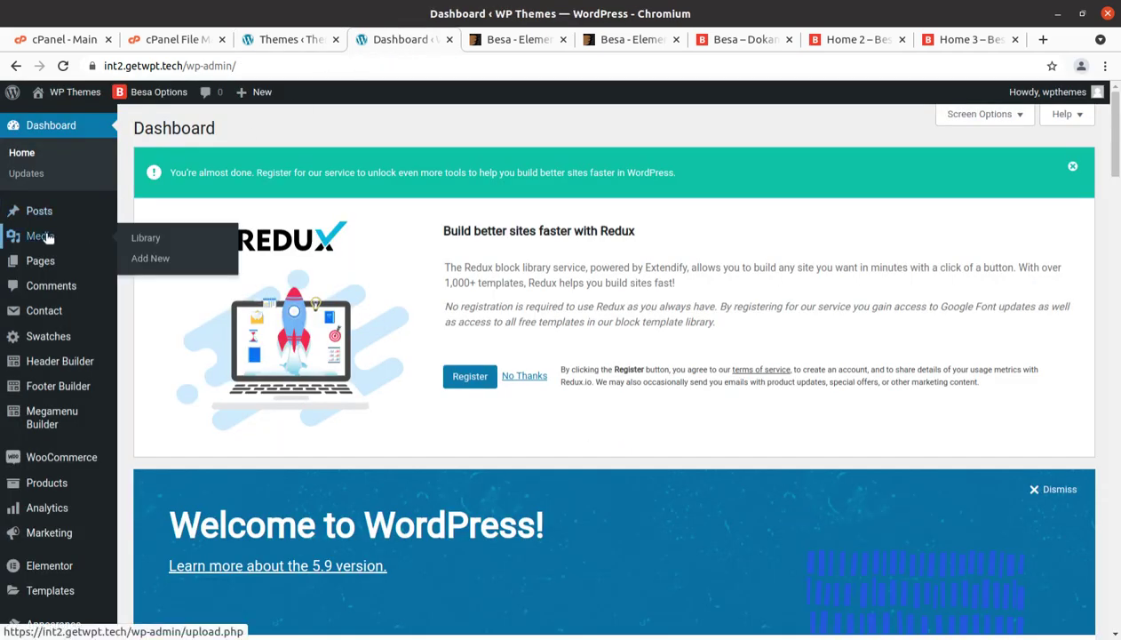
pyautogui.click(142, 238)
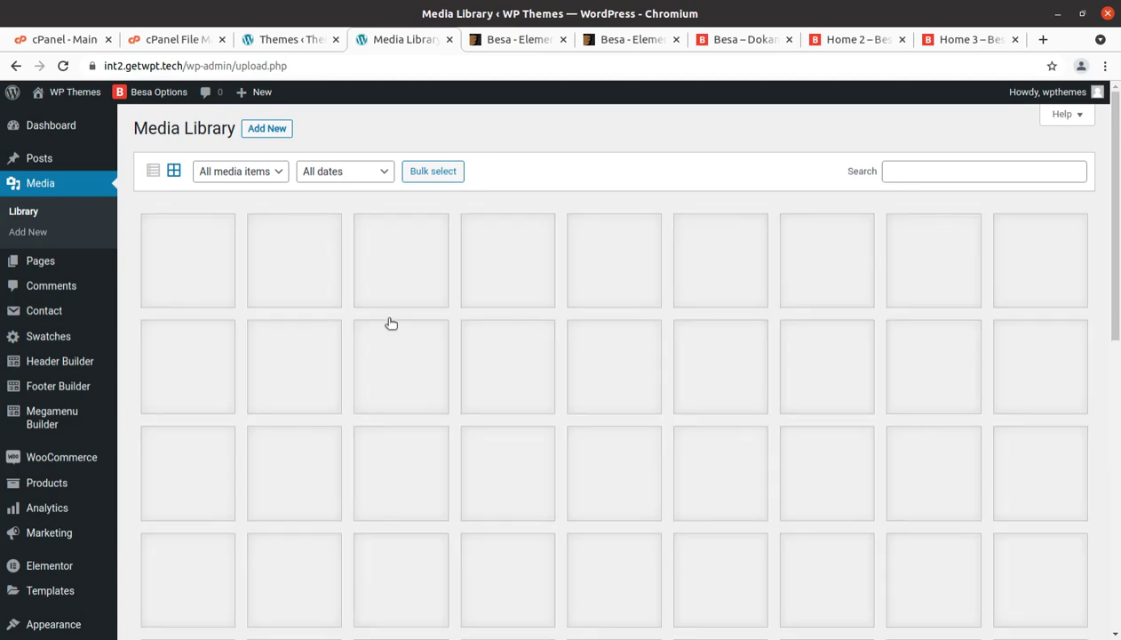
pyautogui.scroll(-10, 548, 332)
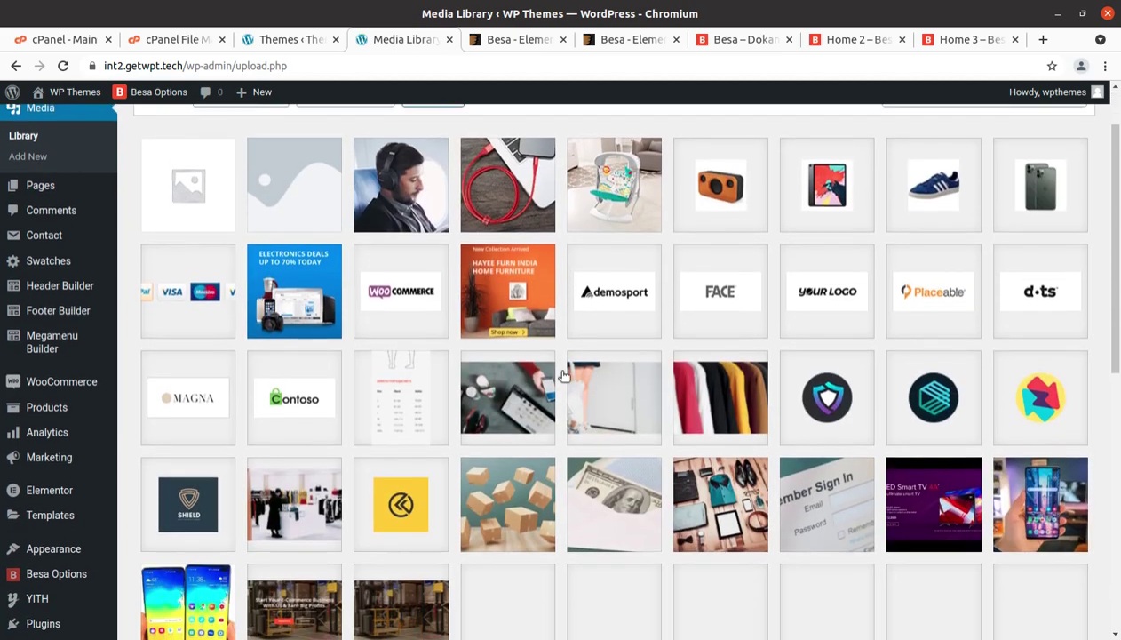
pyautogui.scroll(-4, 548, 377)
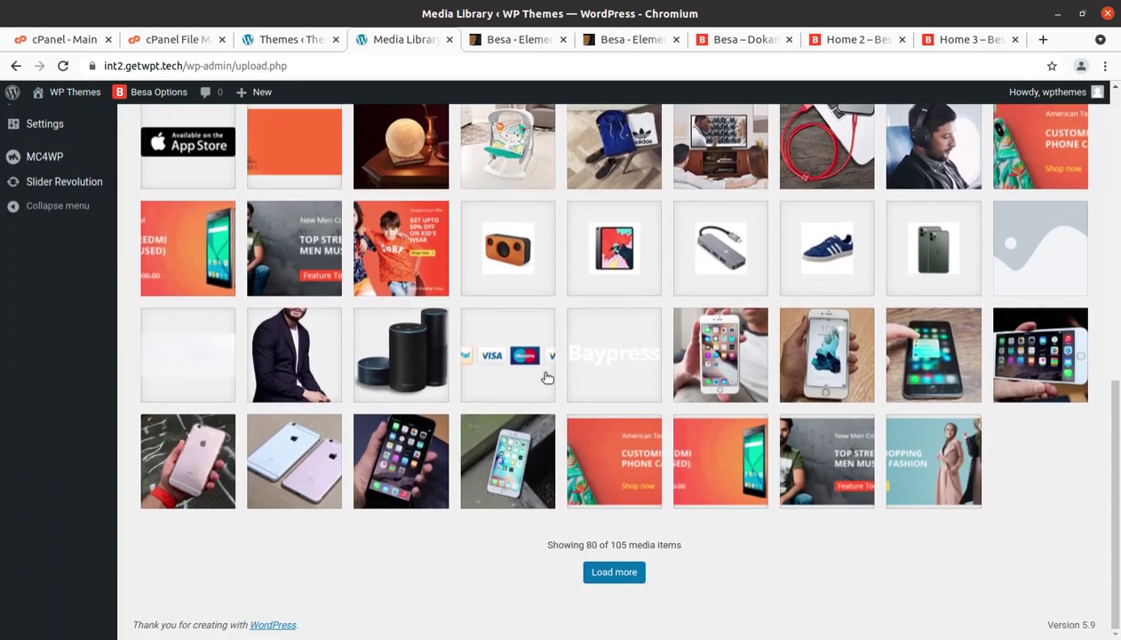
pyautogui.doubleClick(617, 546)
pyautogui.click(282, 40)
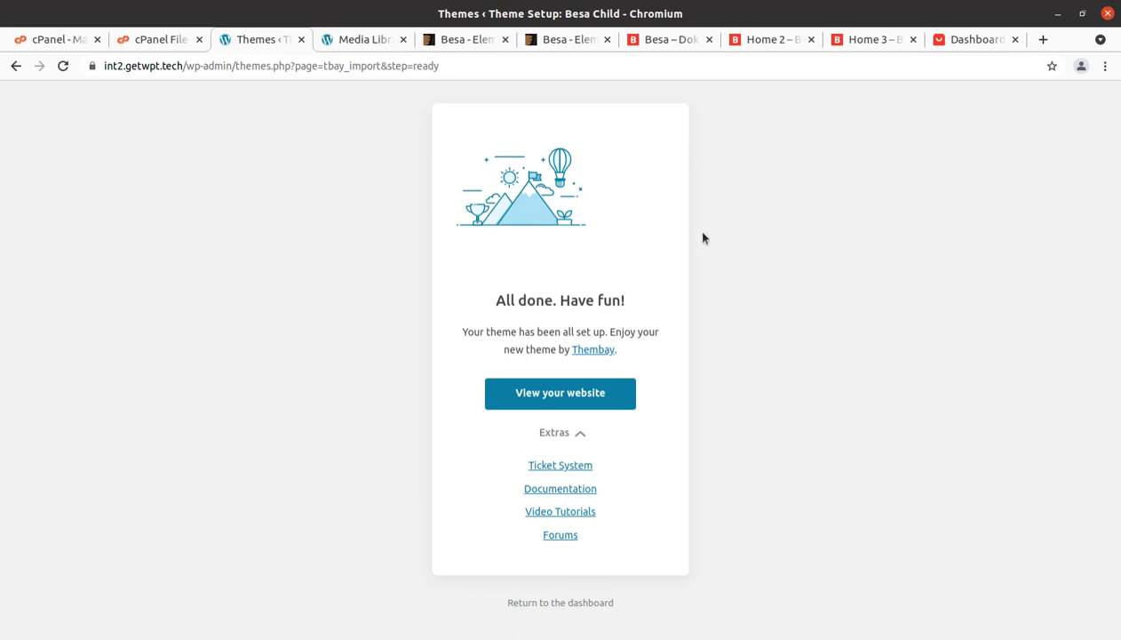
# View the finished website and scroll through the Besa Home 1 homepage
pyautogui.click(551, 401)
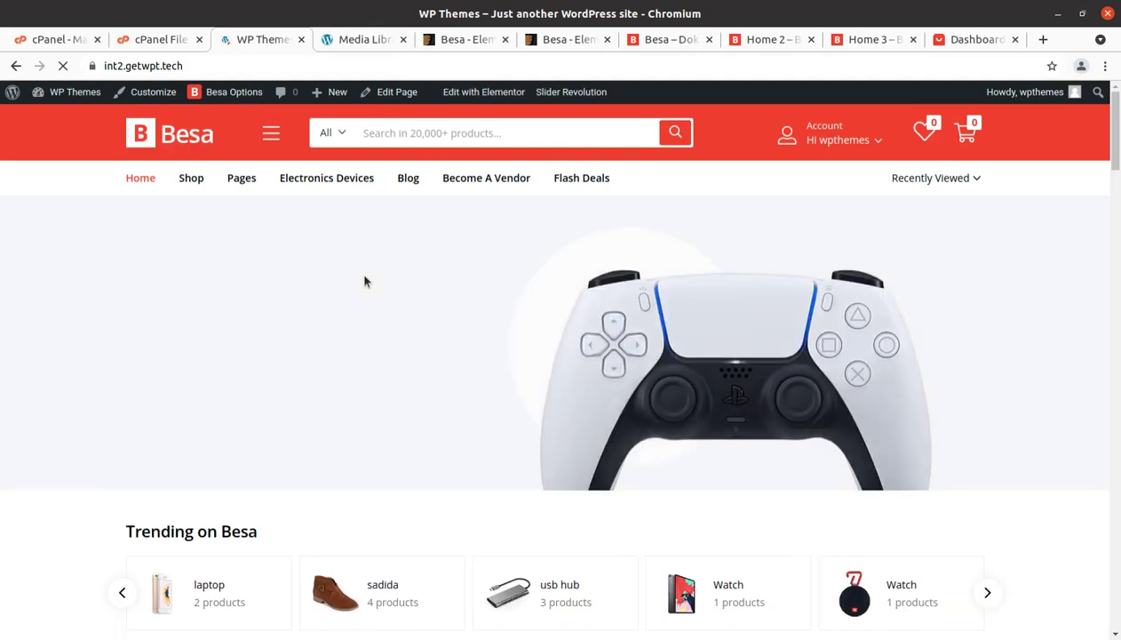
pyautogui.scroll(-5, 364, 282)
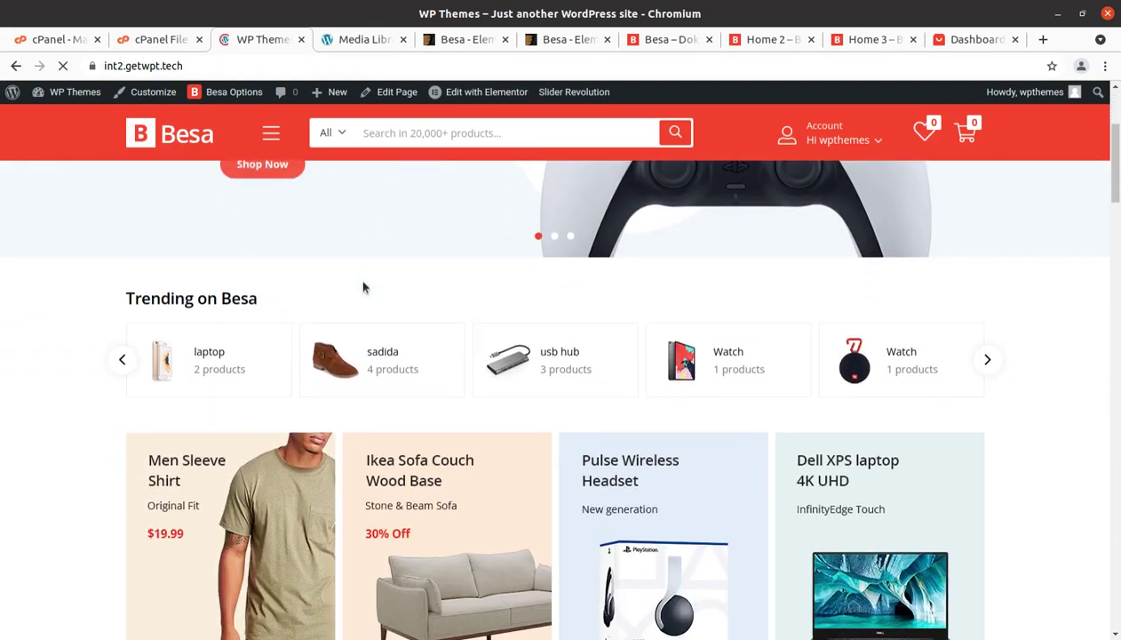
pyautogui.scroll(-4, 364, 286)
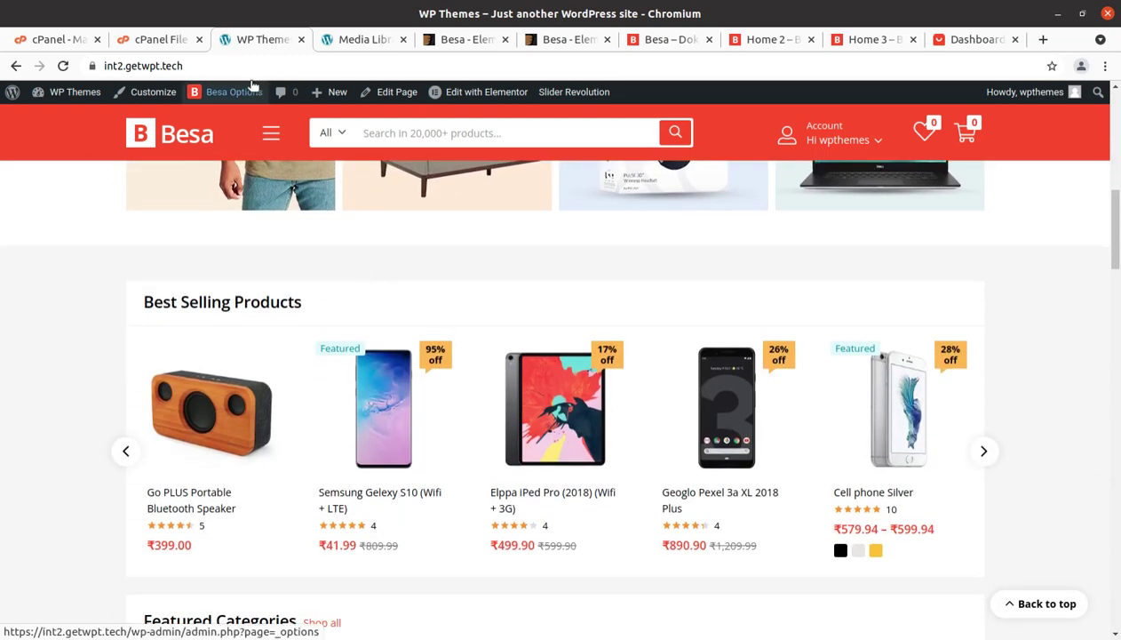
pyautogui.scroll(-5, 487, 411)
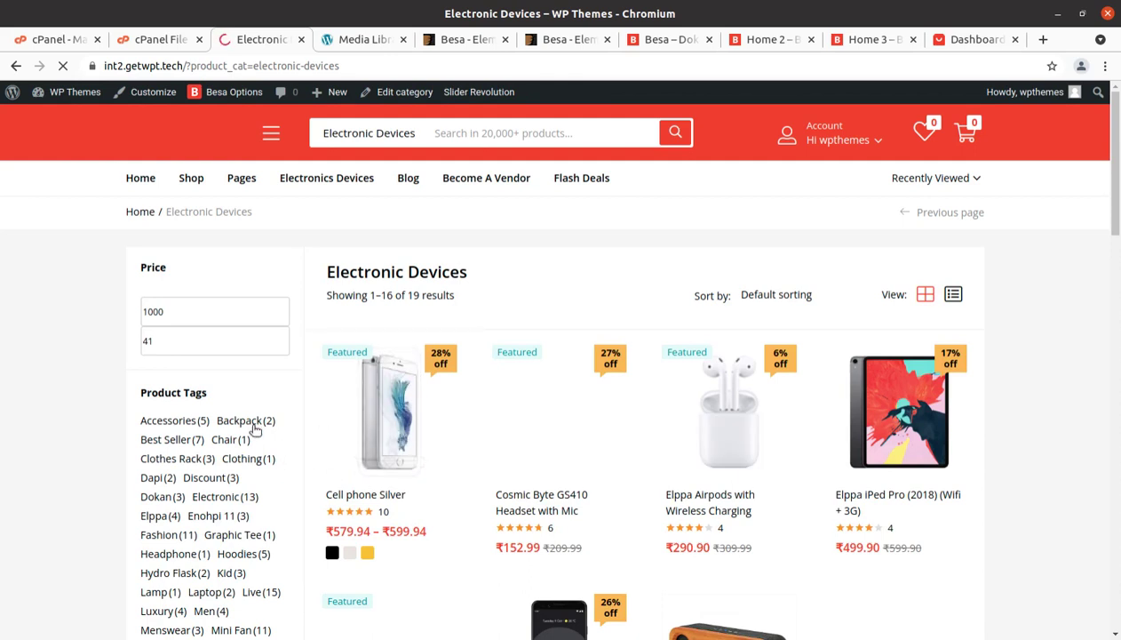
# Look over the Cell phone Silver product page, then return Home via the breadcrumb
pyautogui.click(388, 433)
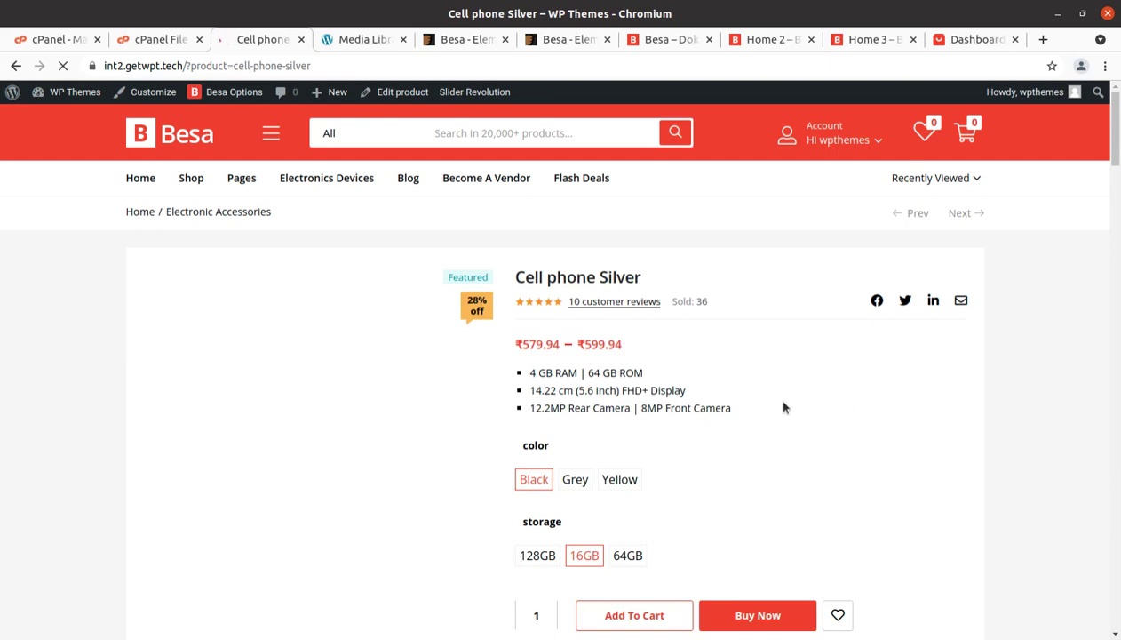
pyautogui.scroll(-3, 747, 402)
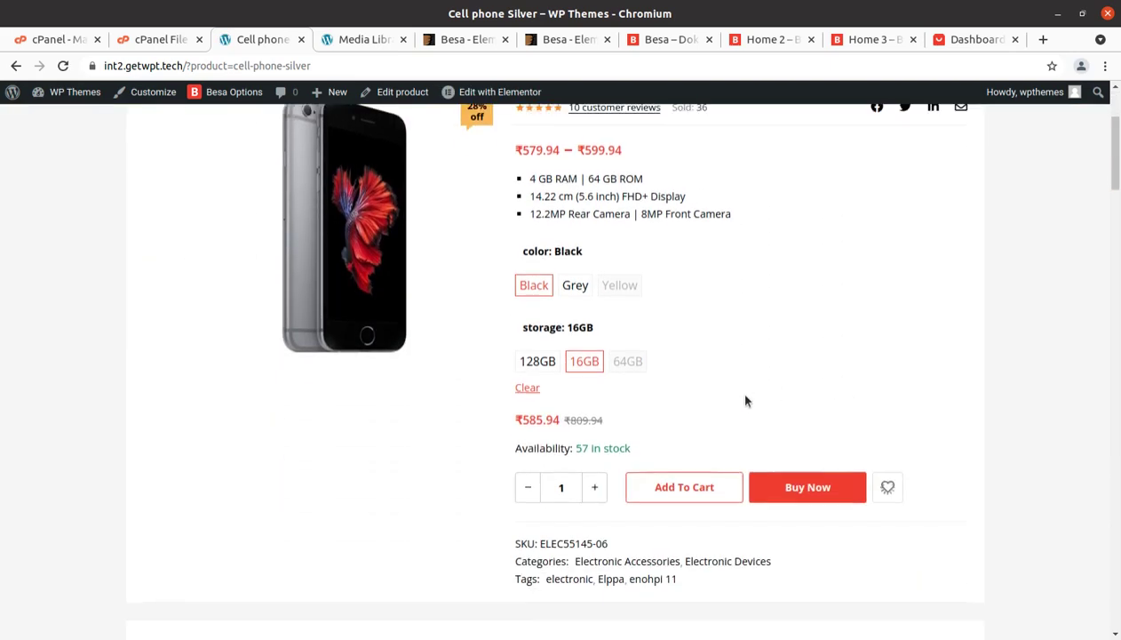
pyautogui.scroll(-15, 747, 402)
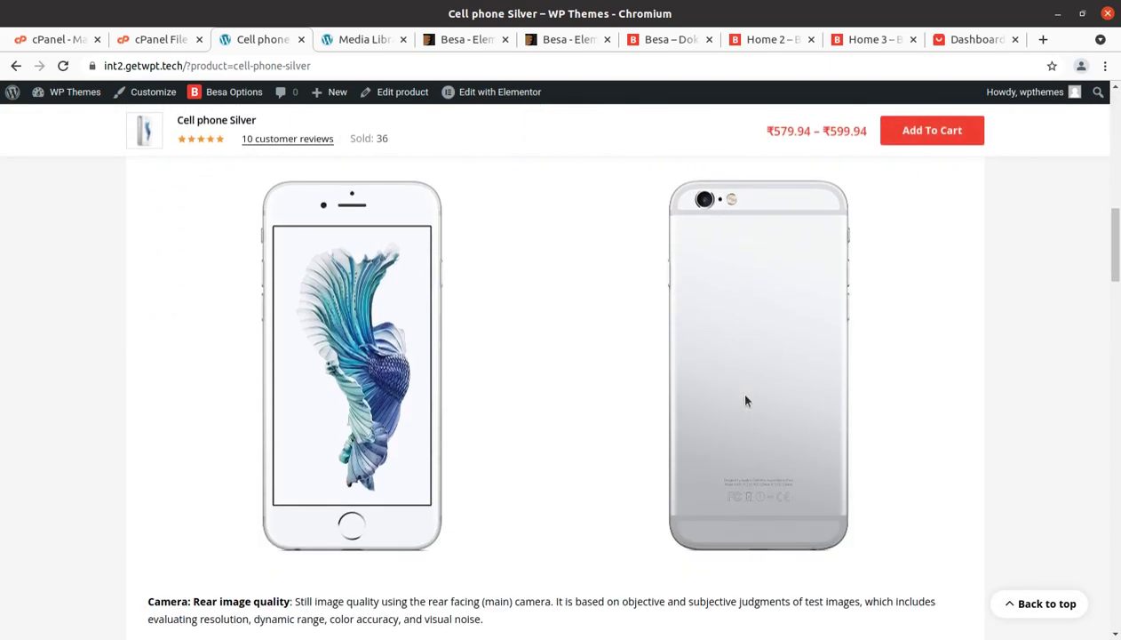
pyautogui.scroll(-6, 746, 402)
pyautogui.scroll(7, 746, 401)
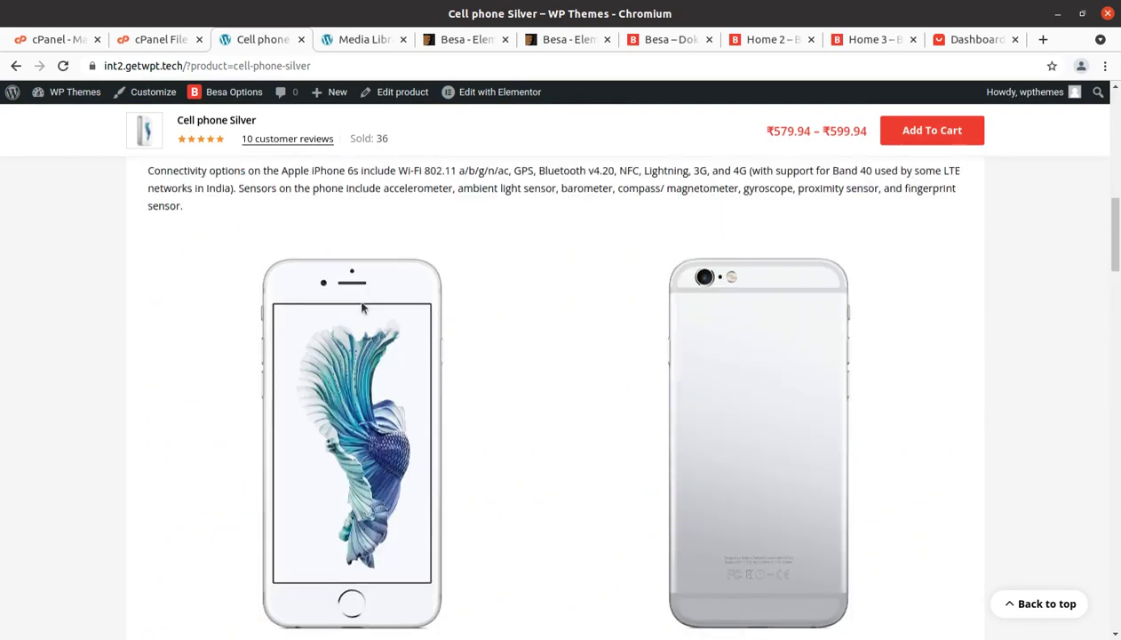
pyautogui.scroll(15, 361, 308)
pyautogui.click(226, 200)
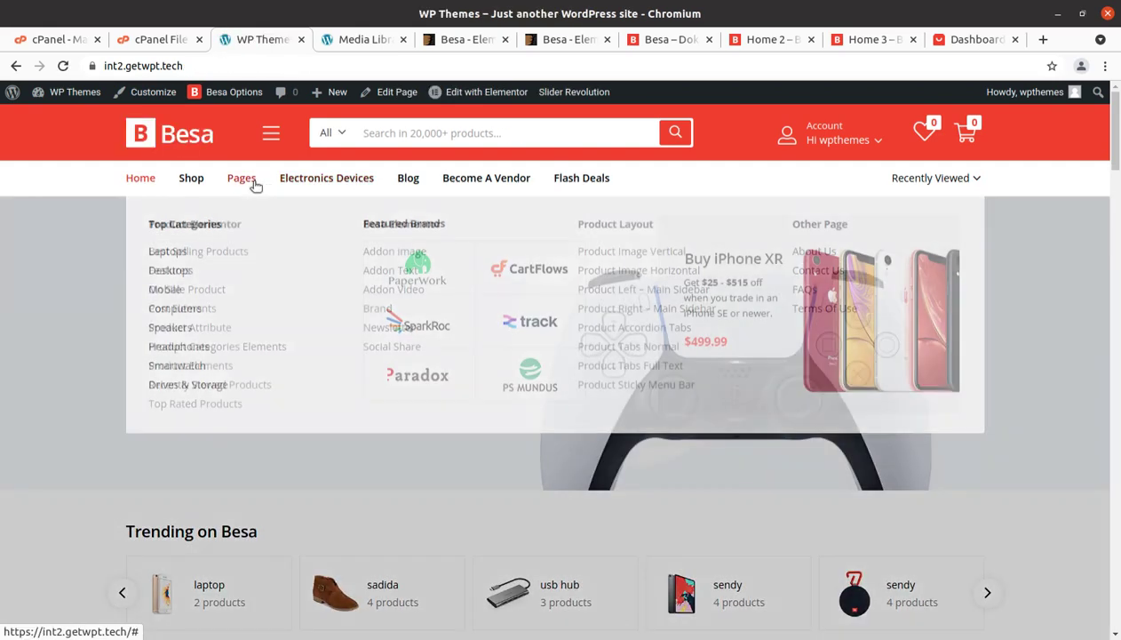
# Open the Best Selling Products page, then the Product Attribute page, from the Pages menu
pyautogui.moveTo(253, 184)
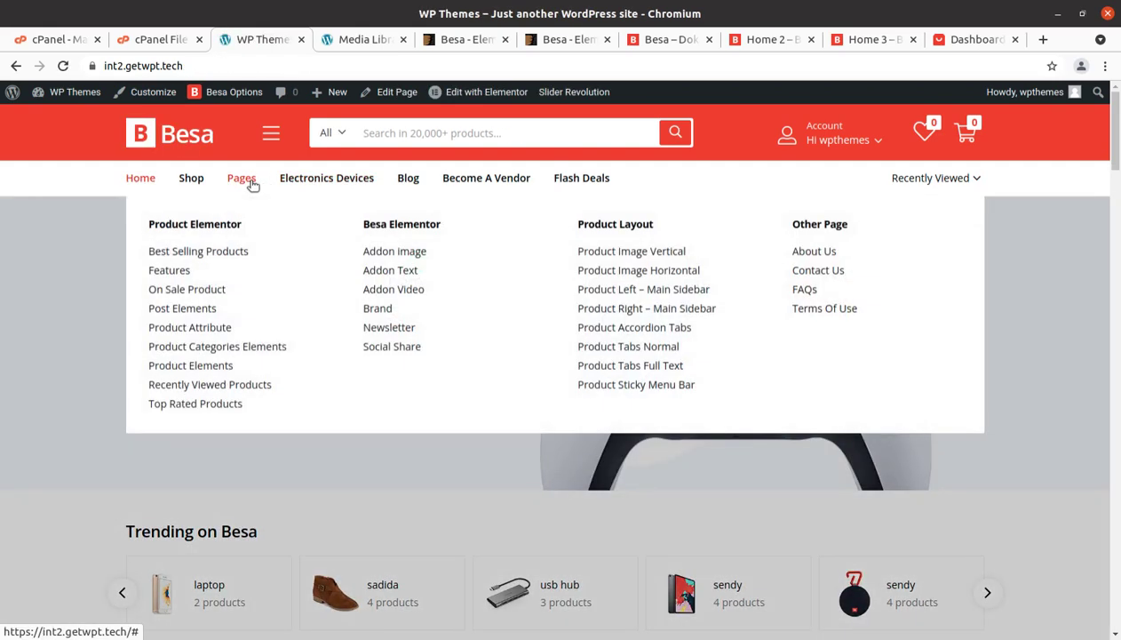
pyautogui.click(232, 255)
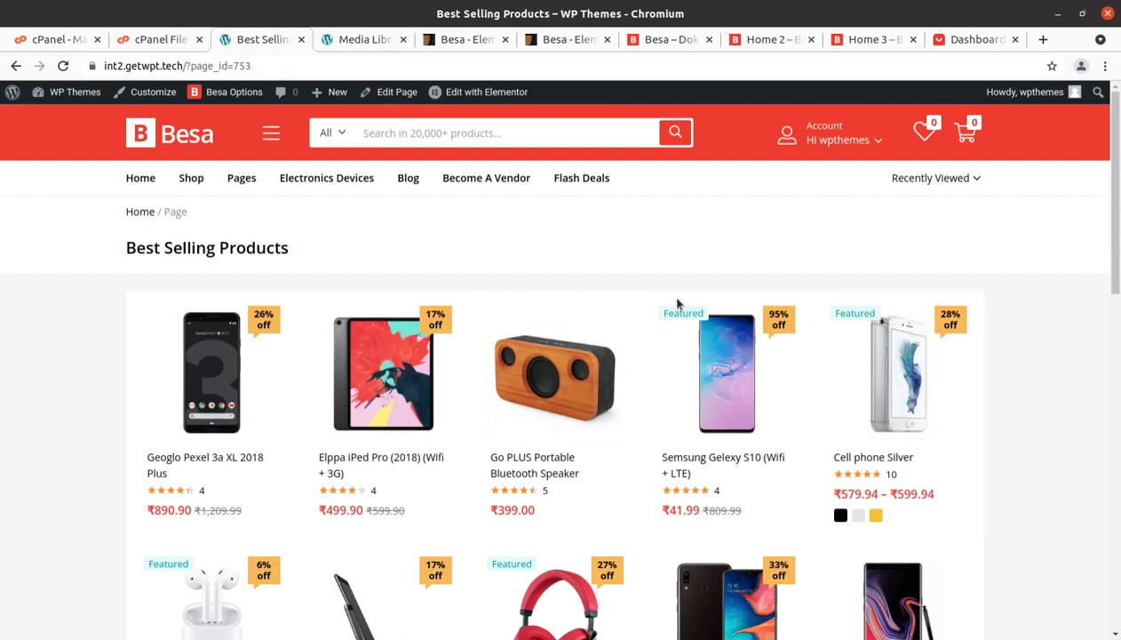
pyautogui.scroll(-2, 675, 295)
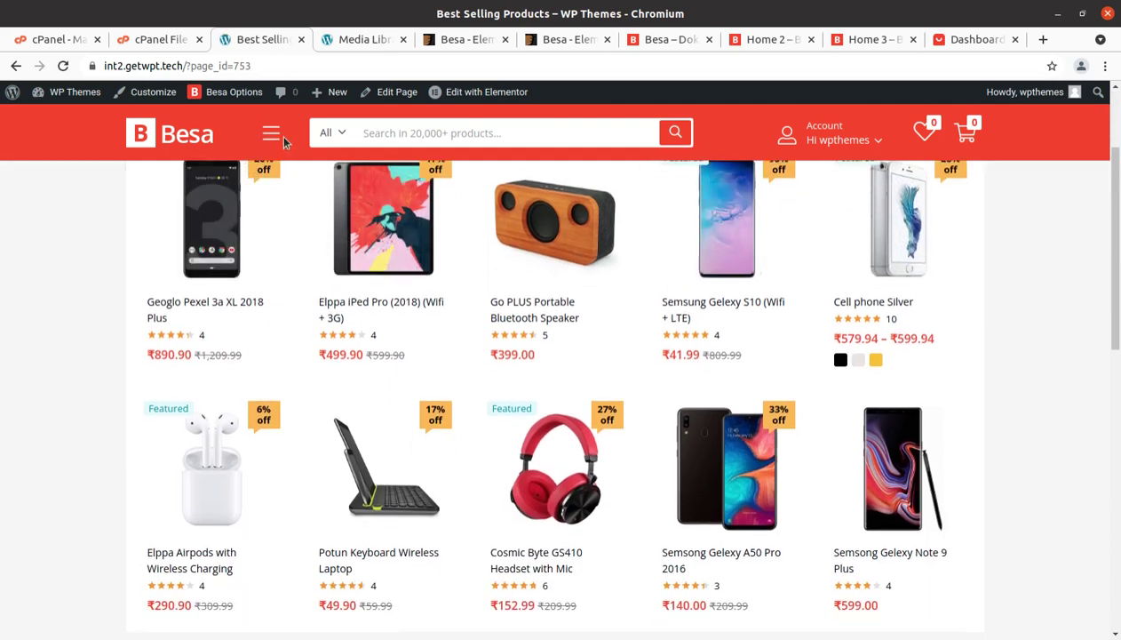
pyautogui.scroll(2, 291, 179)
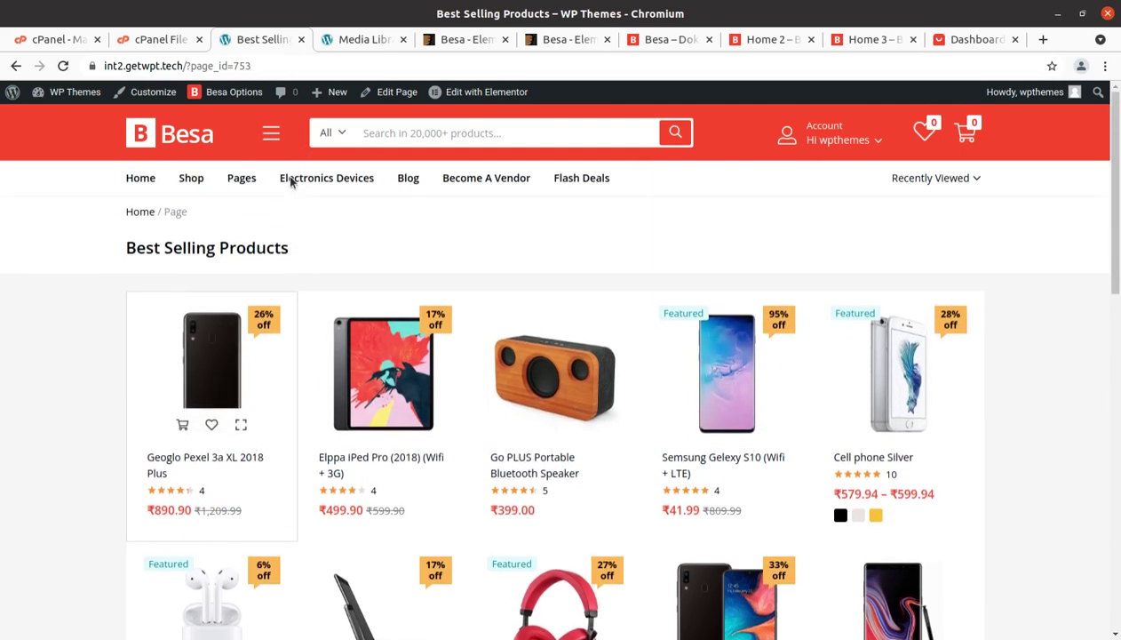
pyautogui.moveTo(229, 182)
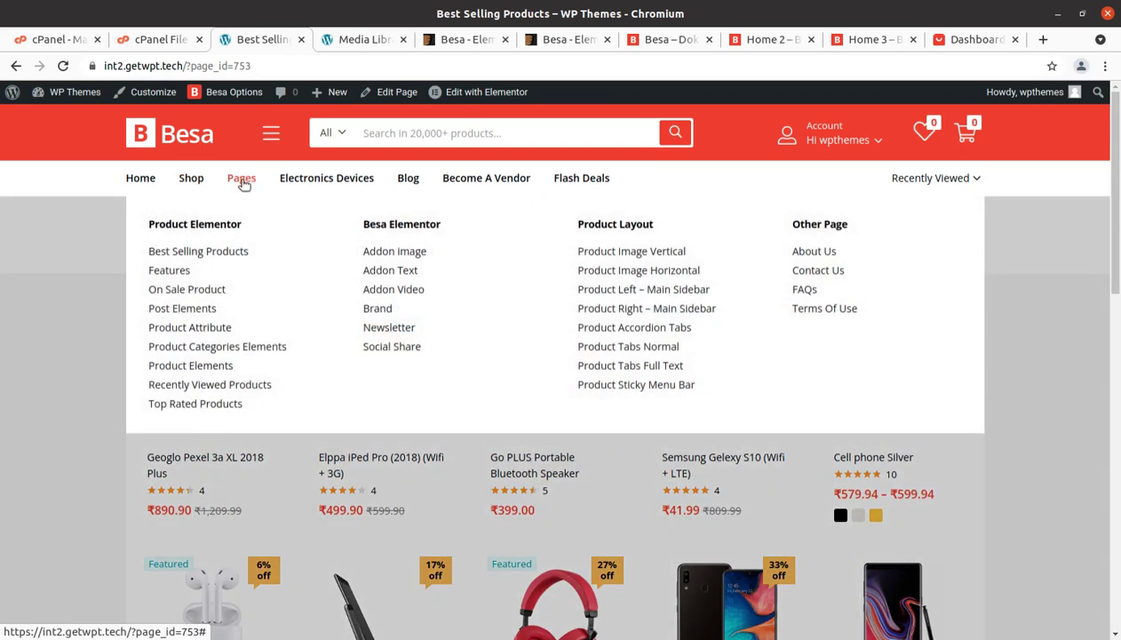
pyautogui.click(205, 331)
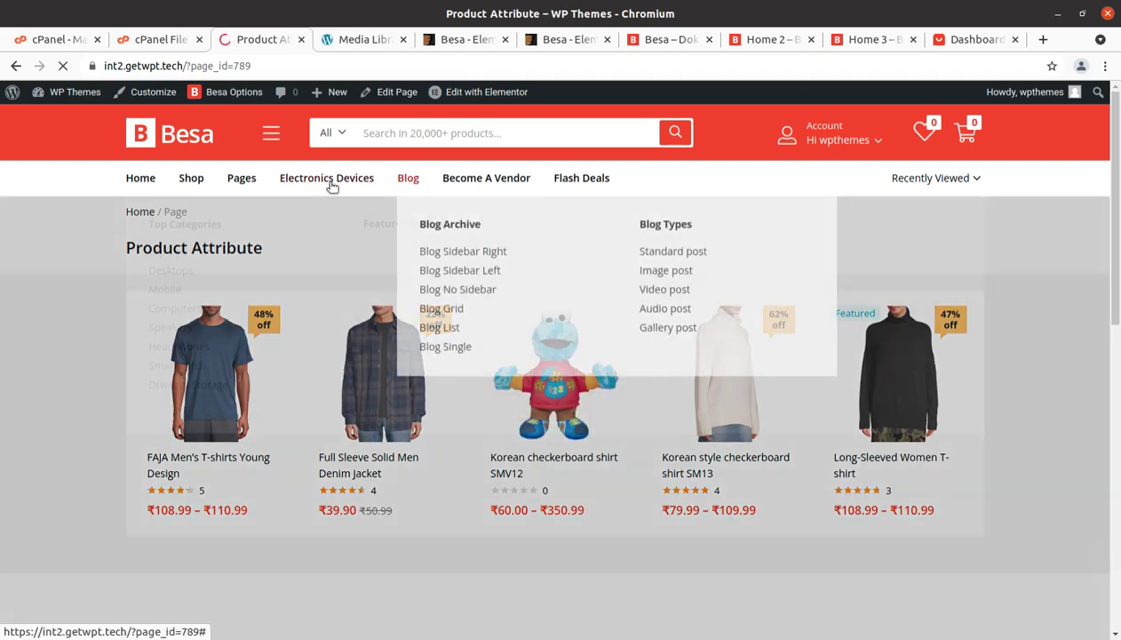
# Open Become A Vendor, try Register Now, go back, and scroll to the Vendor Program features
pyautogui.moveTo(326, 187)
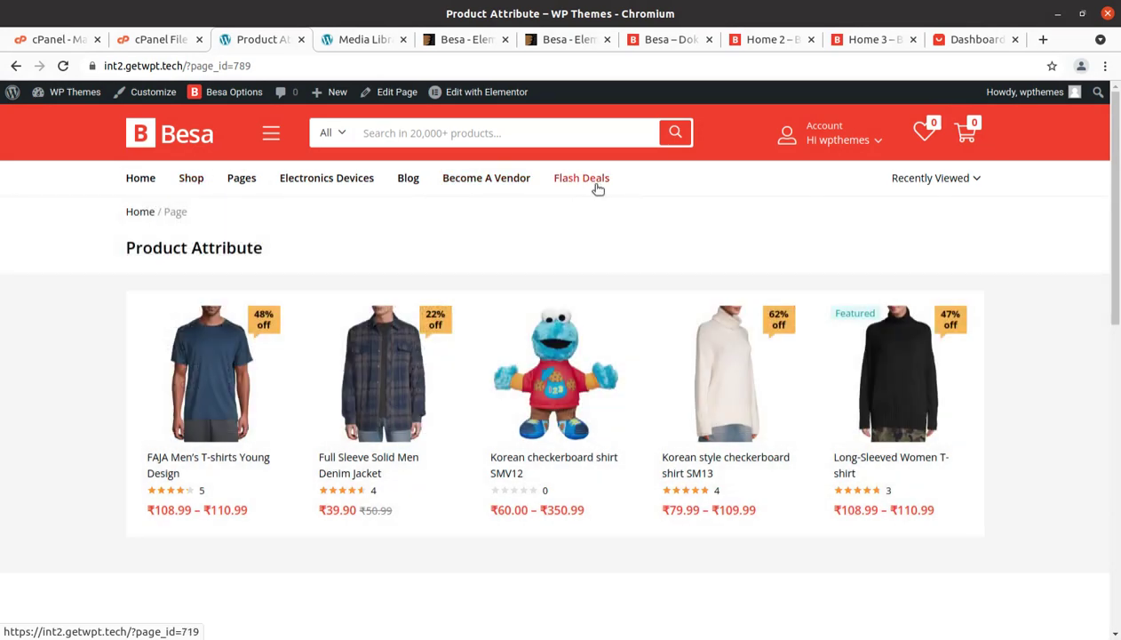
pyautogui.click(484, 180)
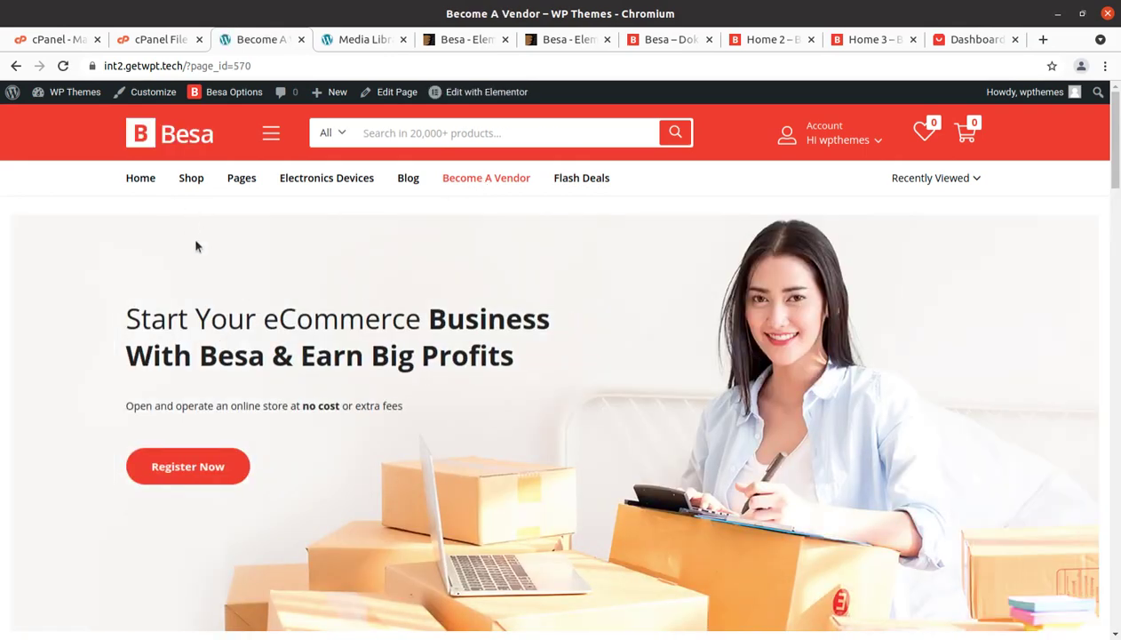
pyautogui.scroll(-3, 212, 321)
pyautogui.scroll(3, 213, 322)
pyautogui.scroll(-5, 203, 316)
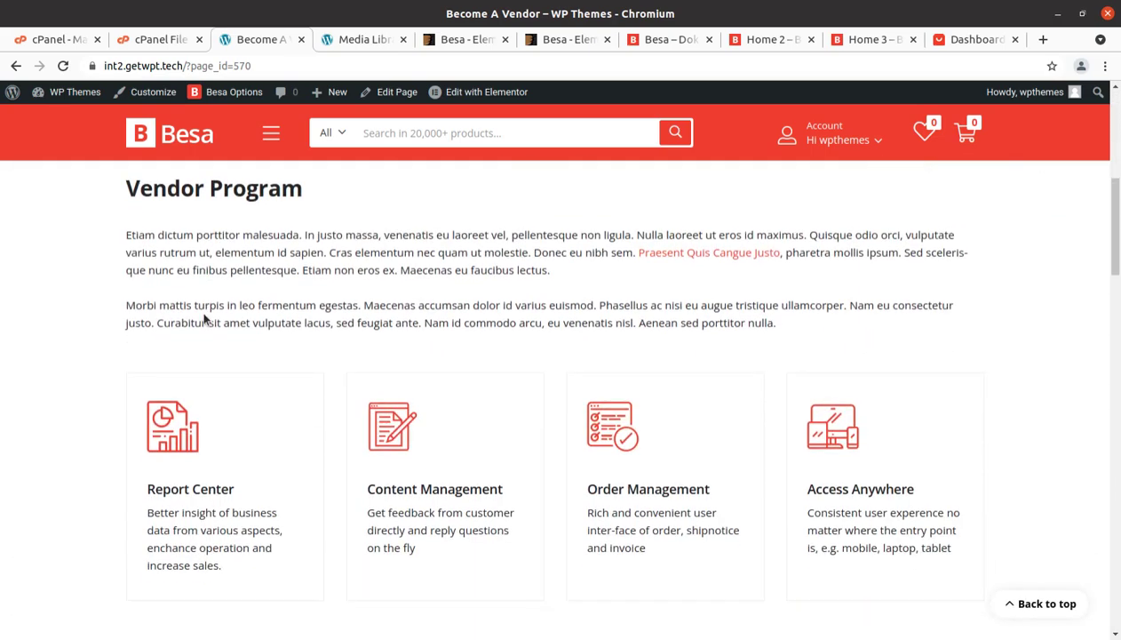
pyautogui.scroll(5, 204, 320)
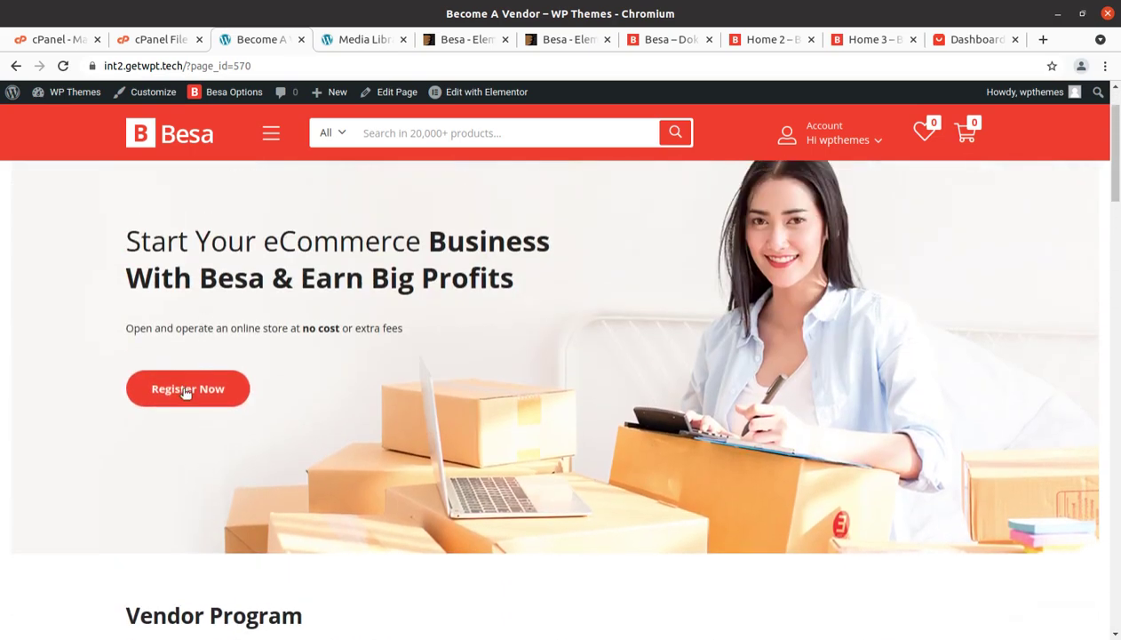
pyautogui.click(184, 393)
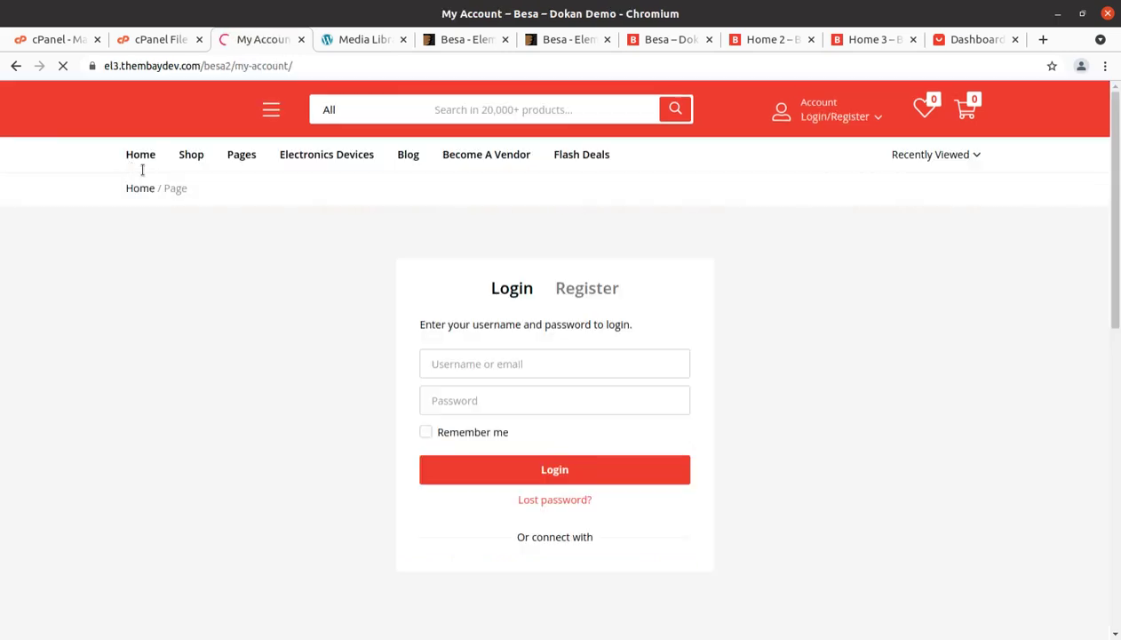
pyautogui.moveTo(135, 157)
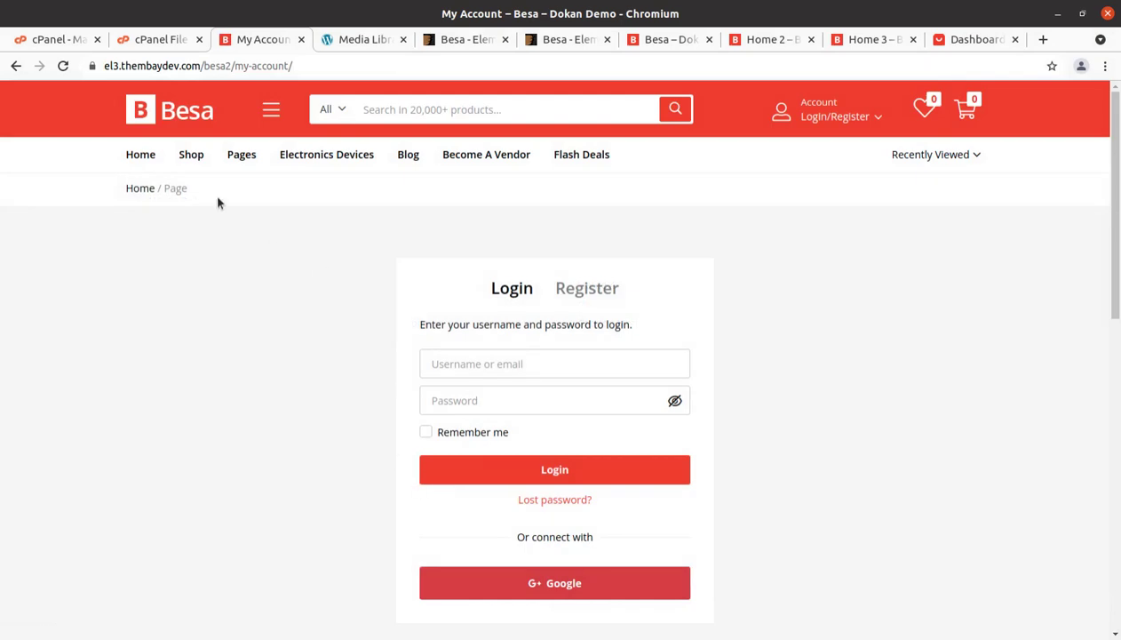
pyautogui.click(15, 67)
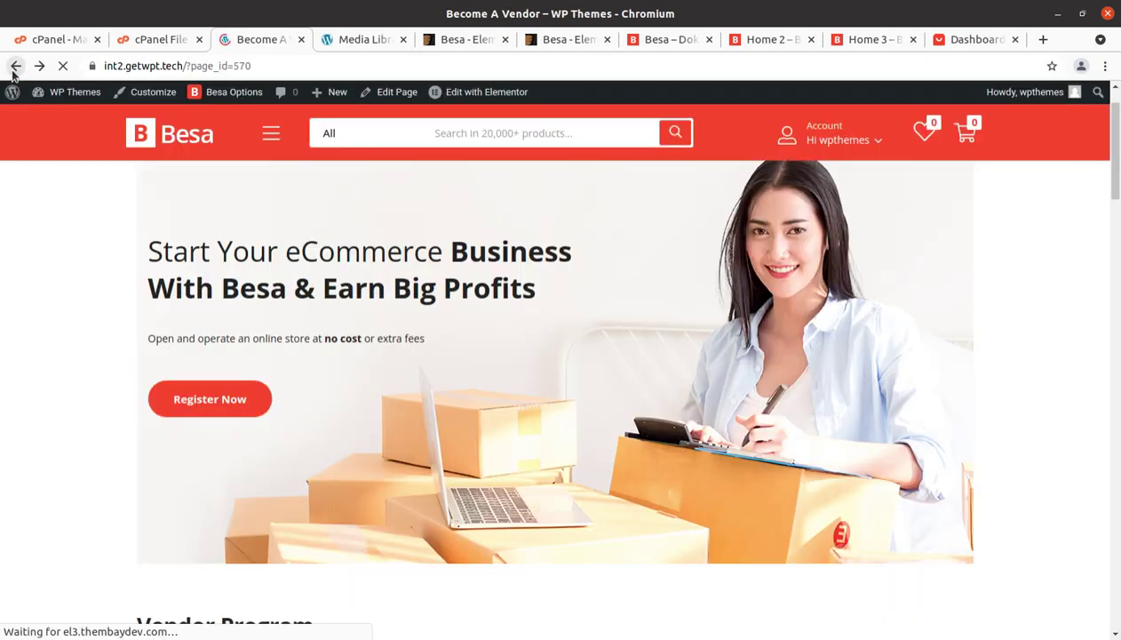
pyautogui.scroll(-6, 481, 332)
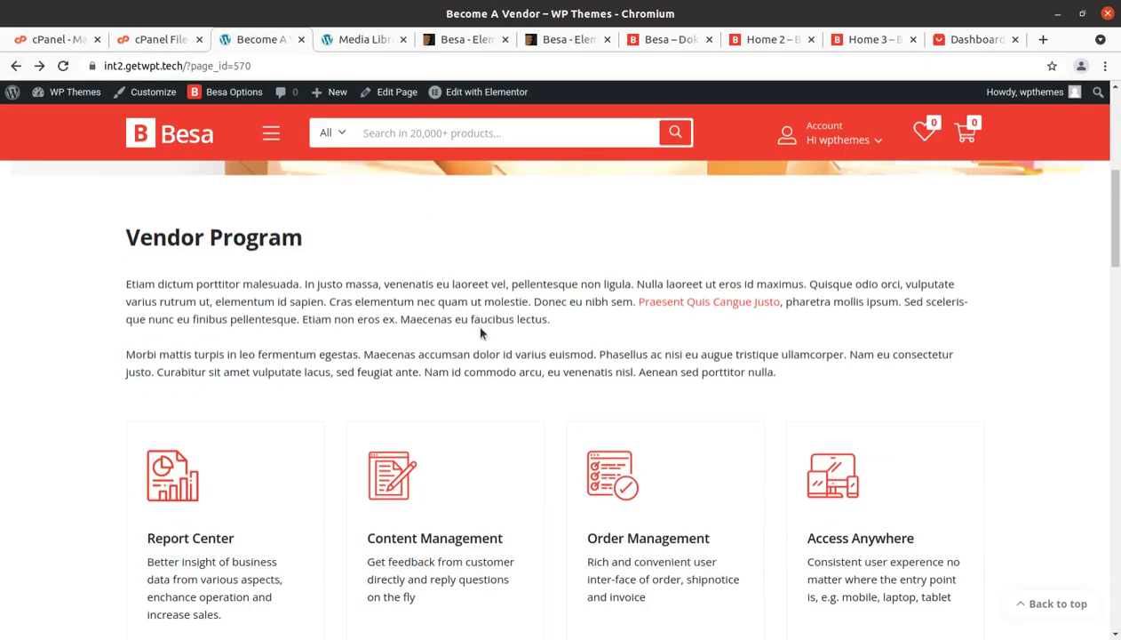
pyautogui.moveTo(844, 140)
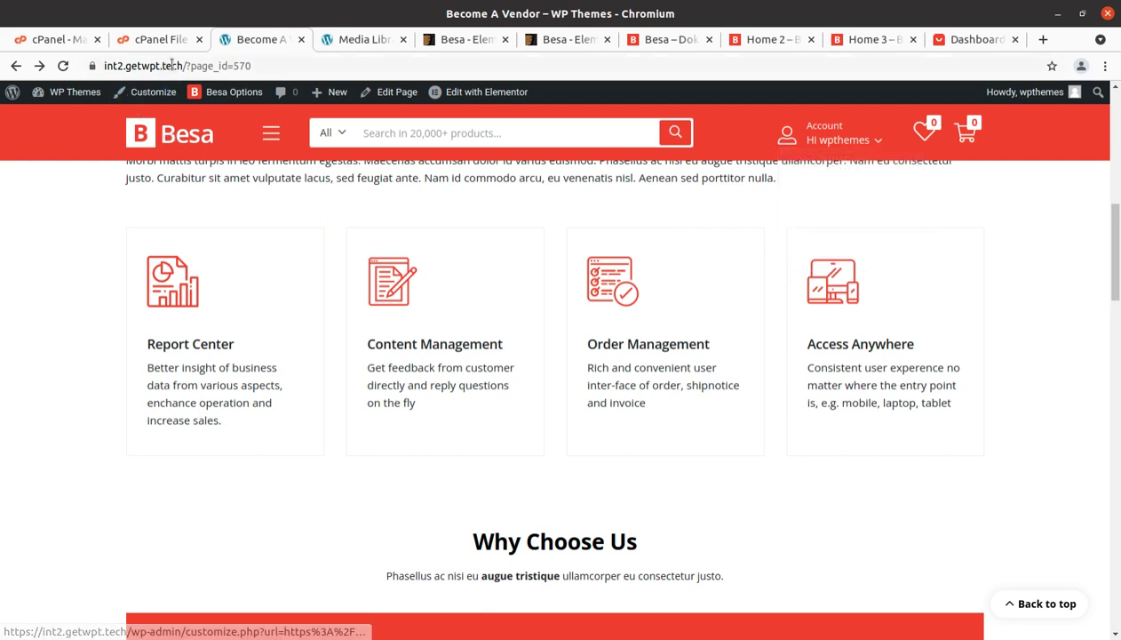
# Trim the page part from the address and load the site's homepage
pyautogui.moveTo(181, 65); pyautogui.dragTo(267, 66)
pyautogui.press('BackSpace')
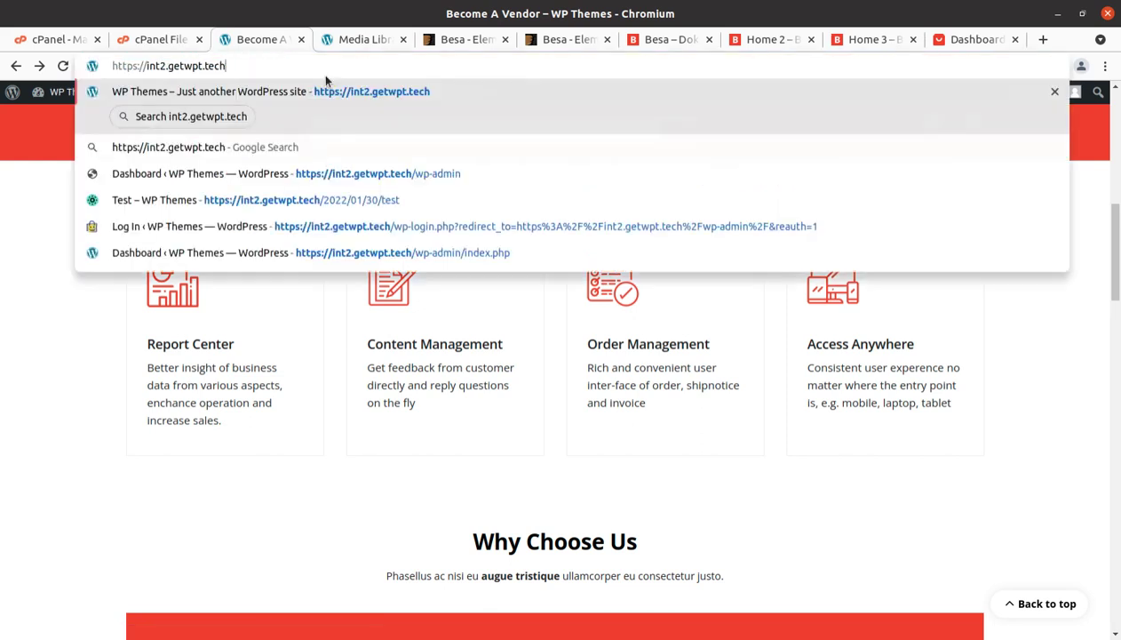
pyautogui.press('Return')
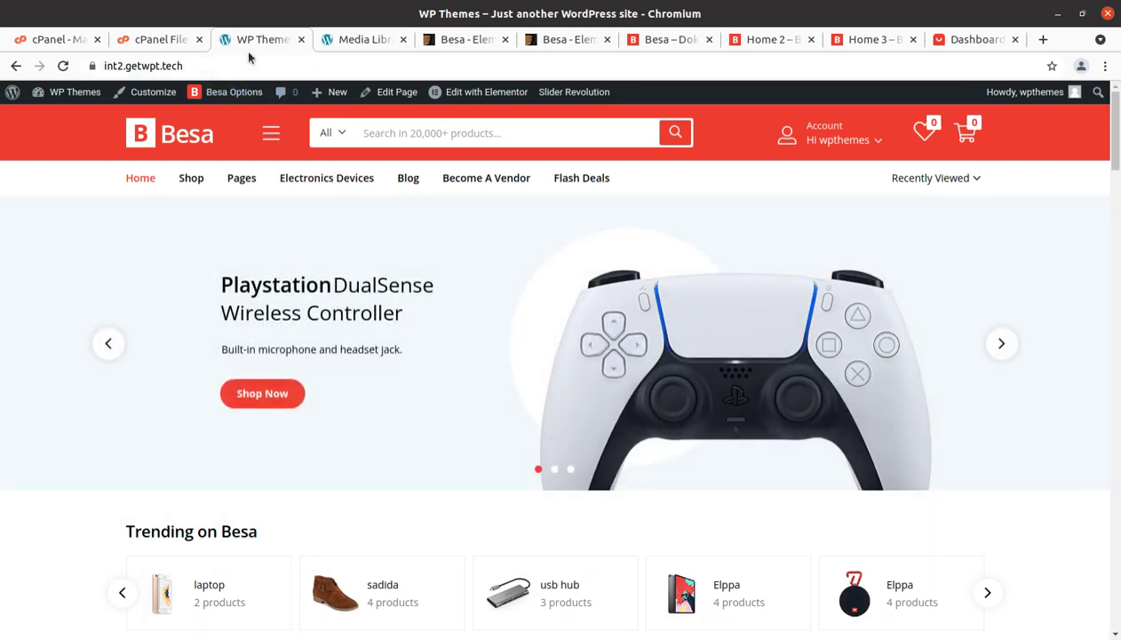
# Open the WordPress admin Dashboard and browse the sidebar menus
pyautogui.moveTo(74, 92)
pyautogui.click(49, 122)
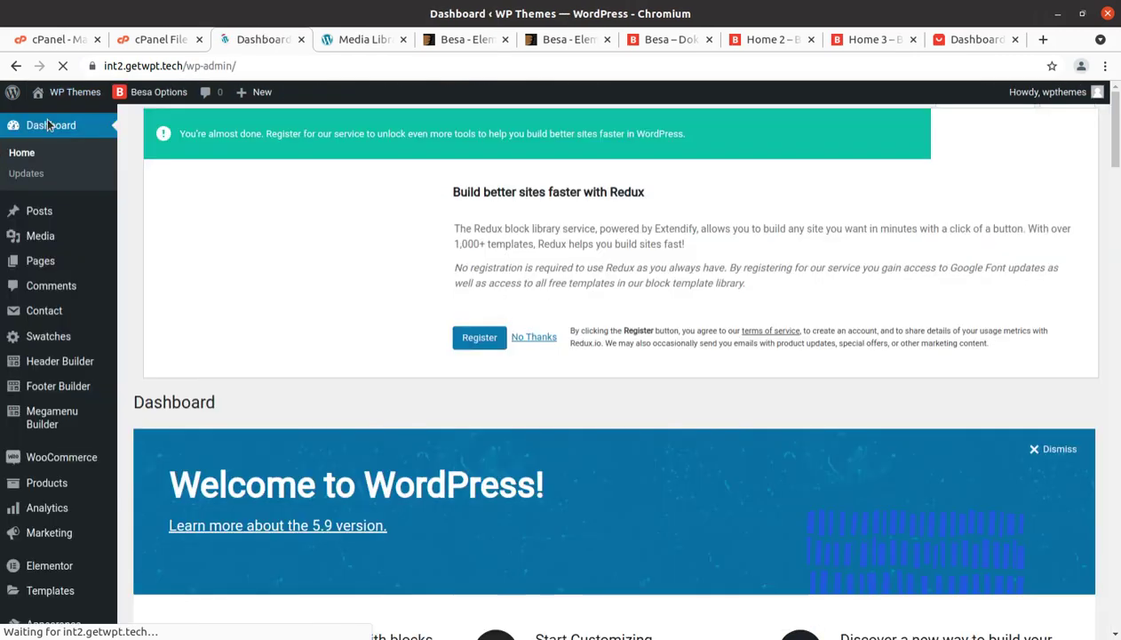
pyautogui.scroll(-3, 75, 336)
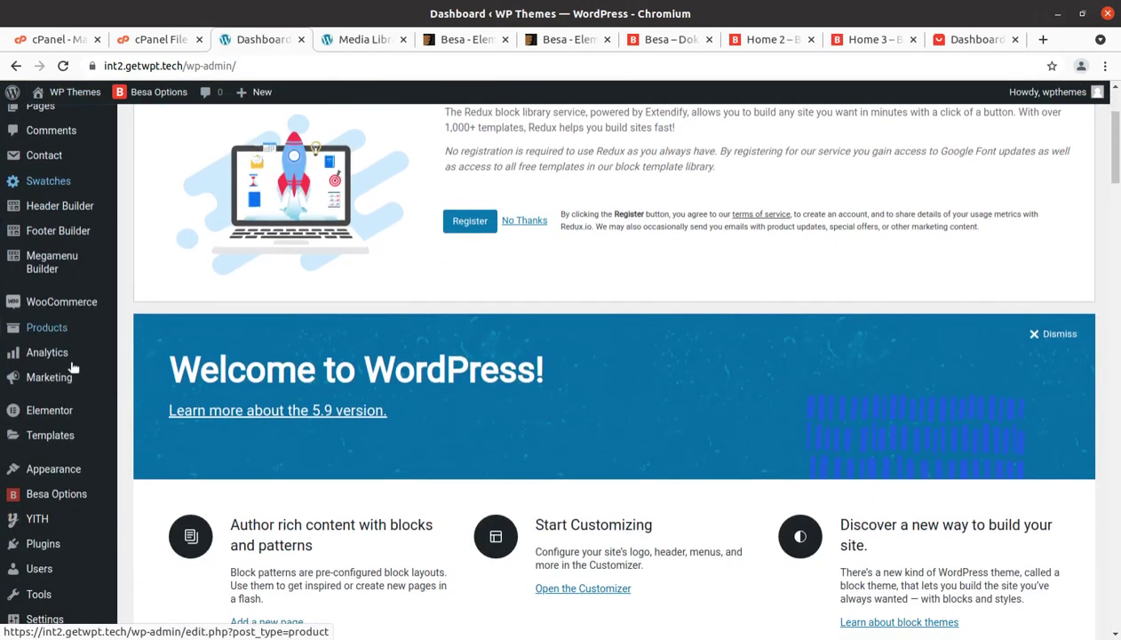
pyautogui.scroll(-1, 69, 433)
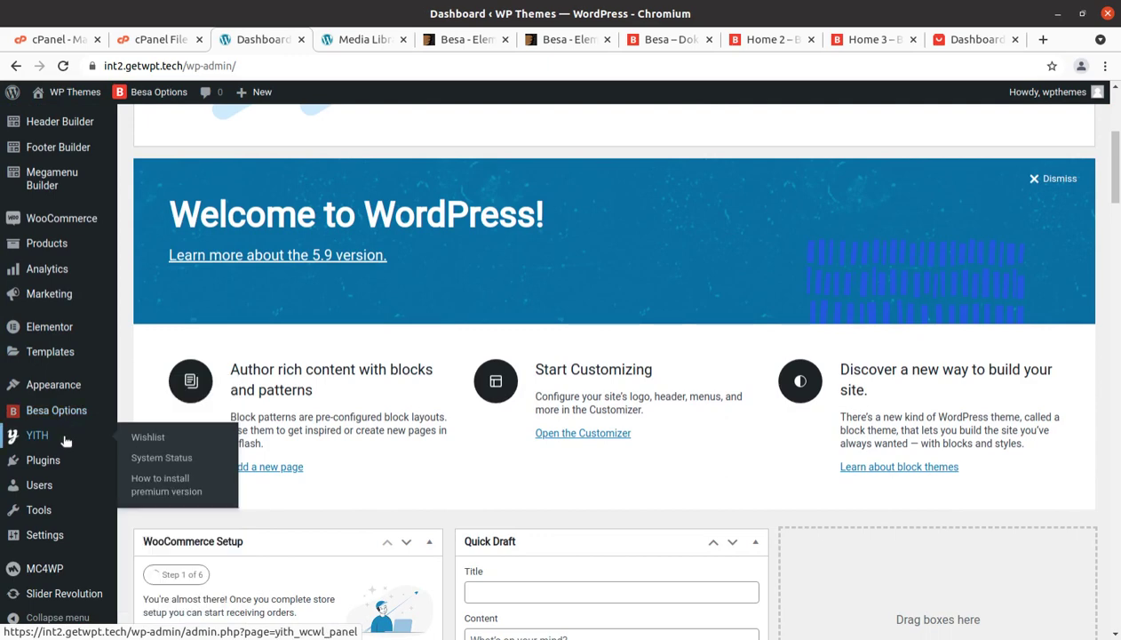
pyautogui.moveTo(62, 392)
pyautogui.scroll(2, 63, 392)
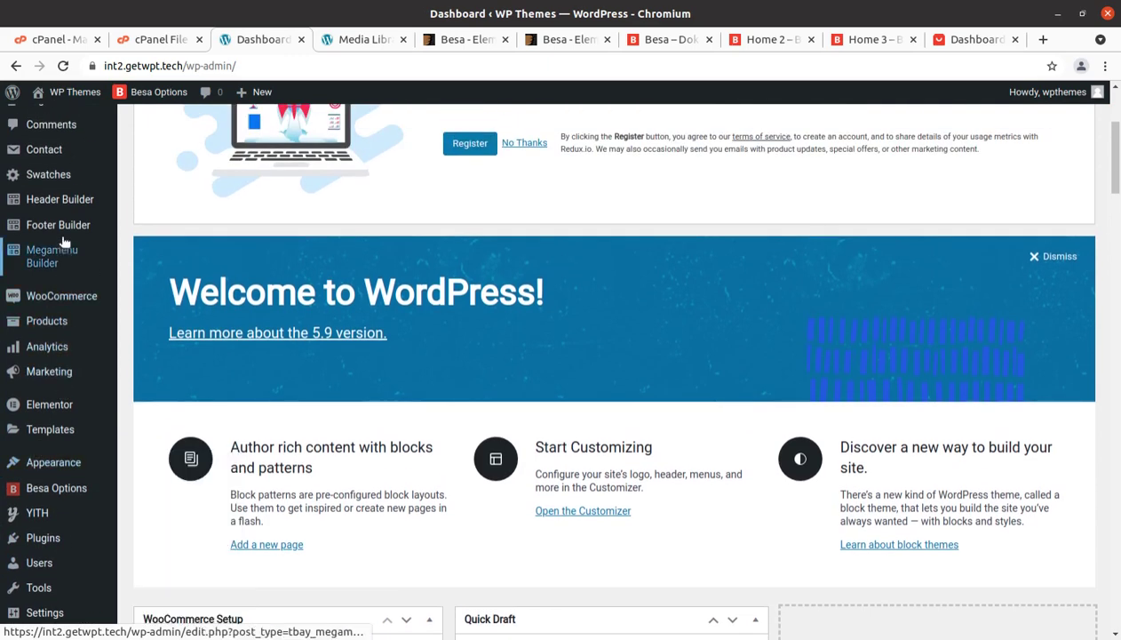
pyautogui.moveTo(55, 329)
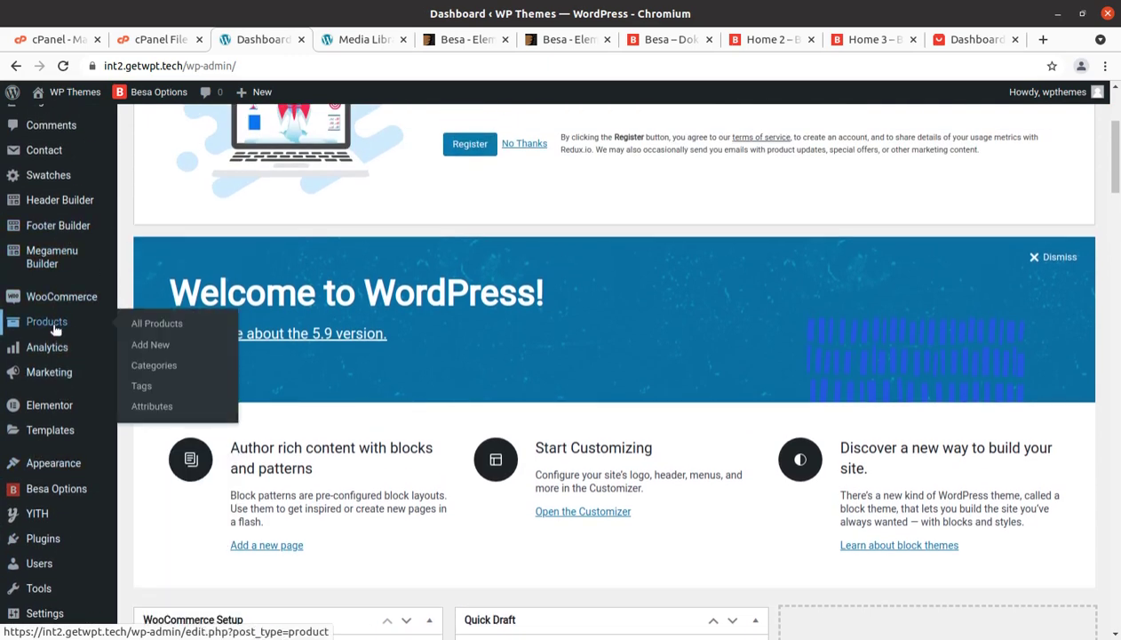
pyautogui.scroll(2, 55, 329)
pyautogui.scroll(-4, 50, 337)
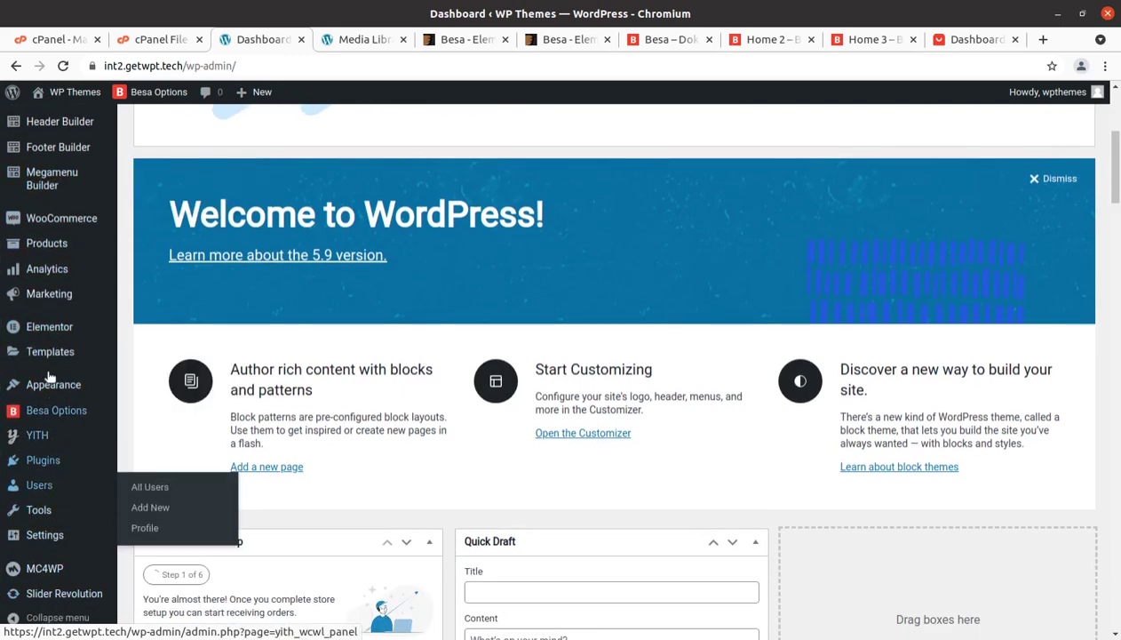
pyautogui.moveTo(49, 361)
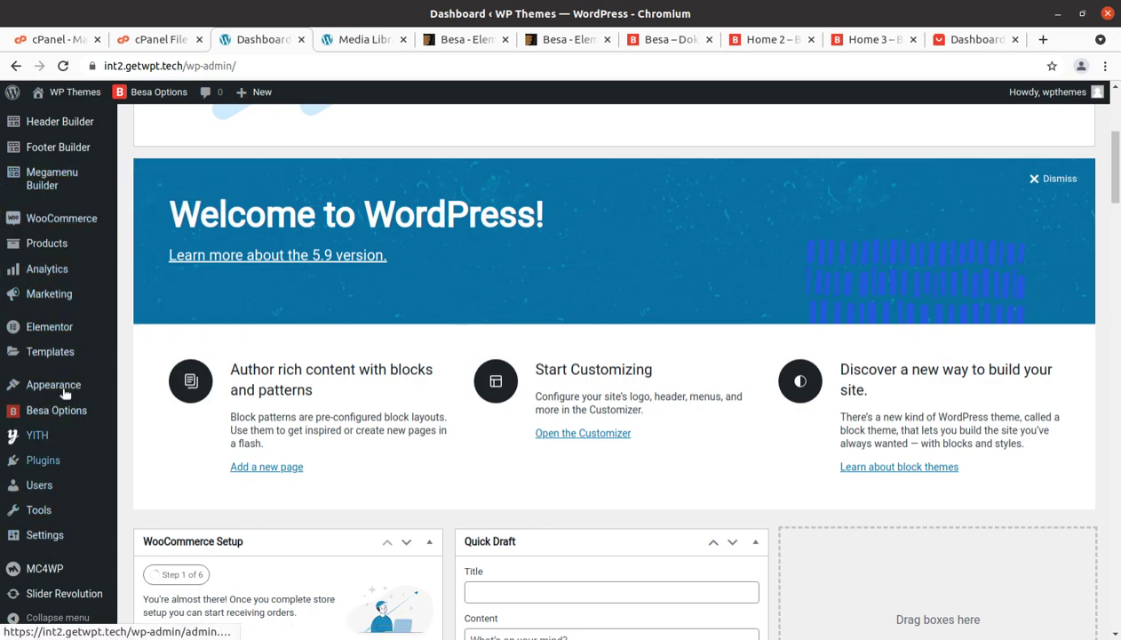
# Go to Plugins > Add New and start a plugin search for 'do'
pyautogui.moveTo(72, 184)
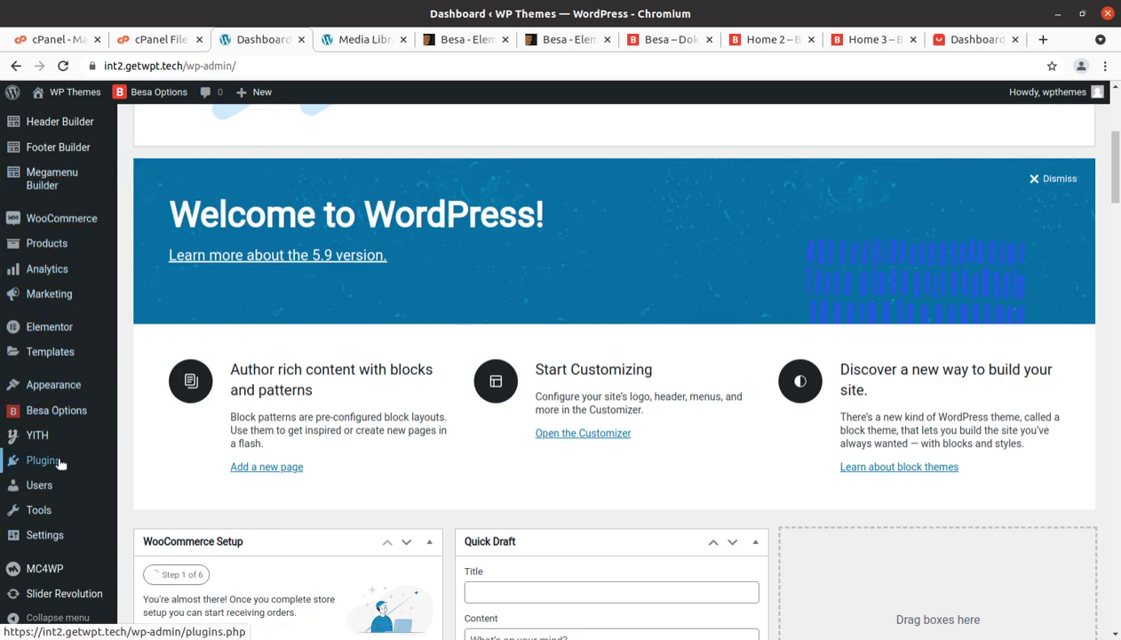
pyautogui.moveTo(85, 460)
pyautogui.click(158, 484)
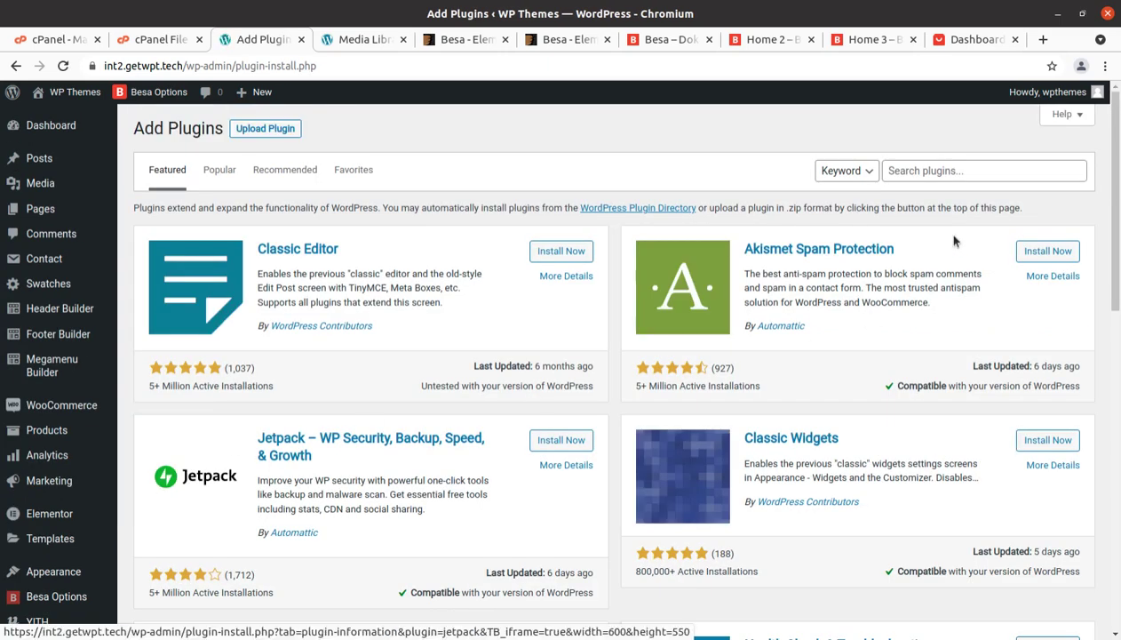
pyautogui.click(933, 172)
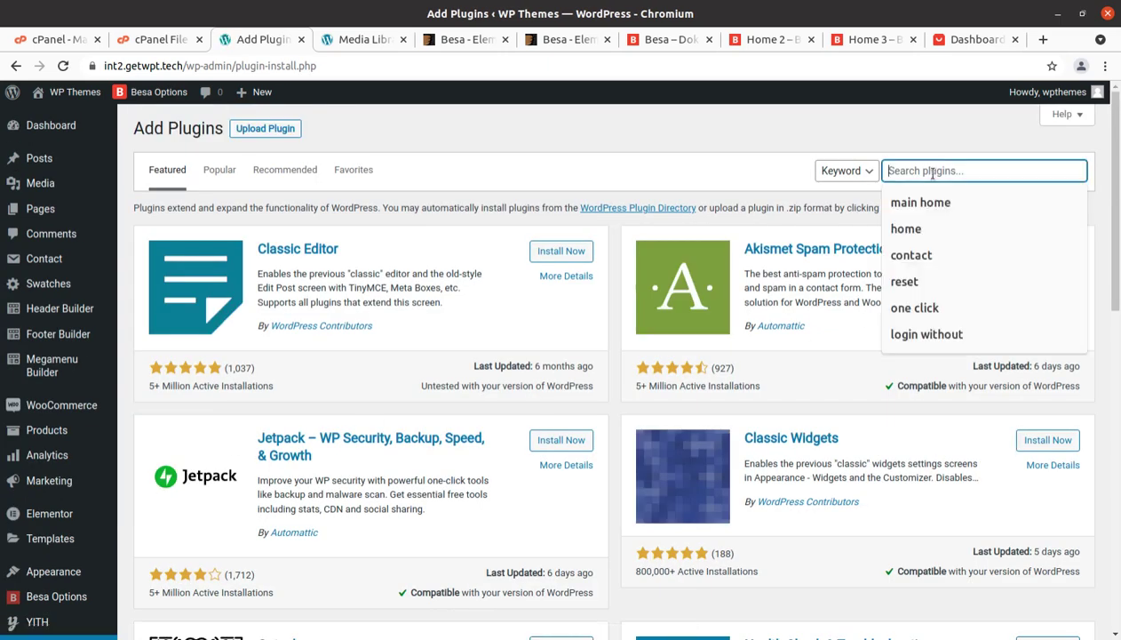
pyautogui.write('doken')
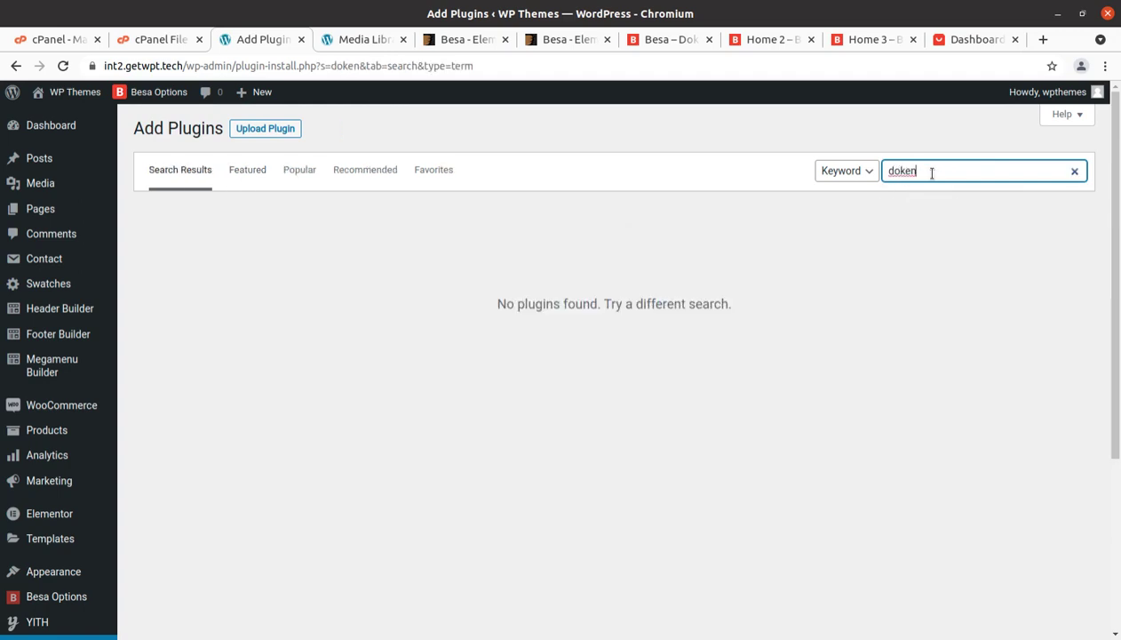
# Check the demo site's Dokan > PRO Features page, then return to the plugin search
pyautogui.click(973, 39)
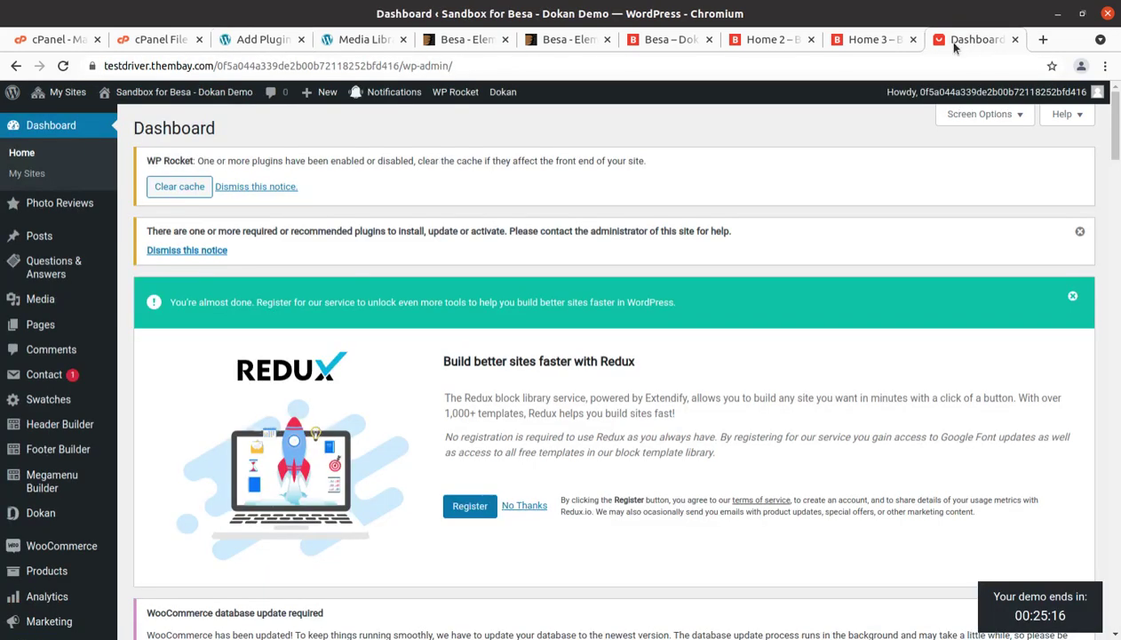
pyautogui.moveTo(40, 515)
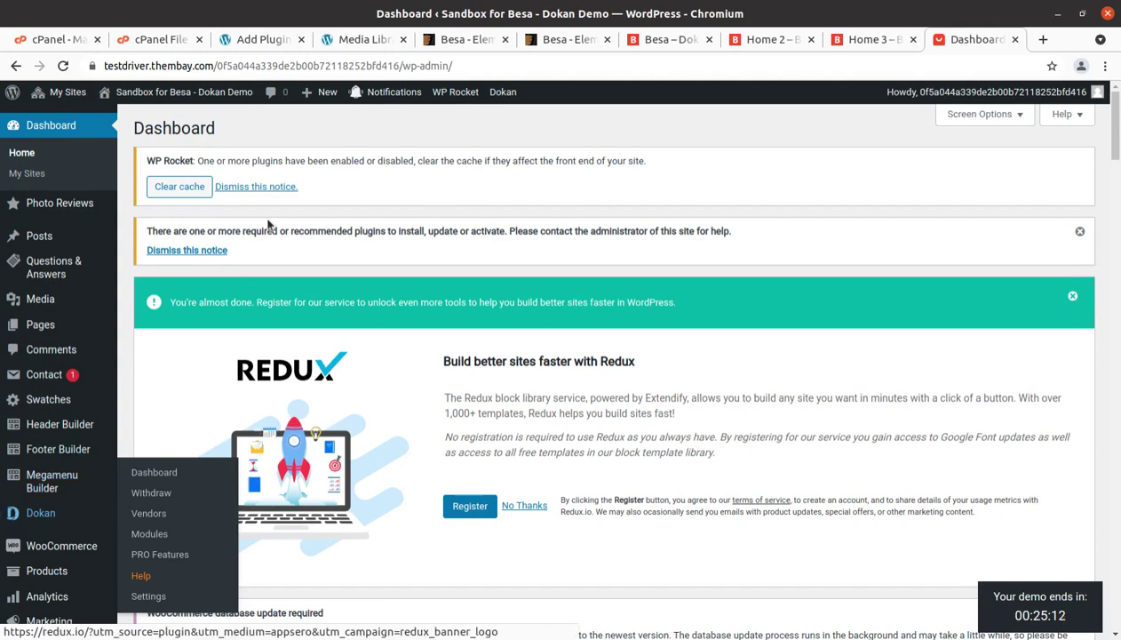
pyautogui.click(253, 41)
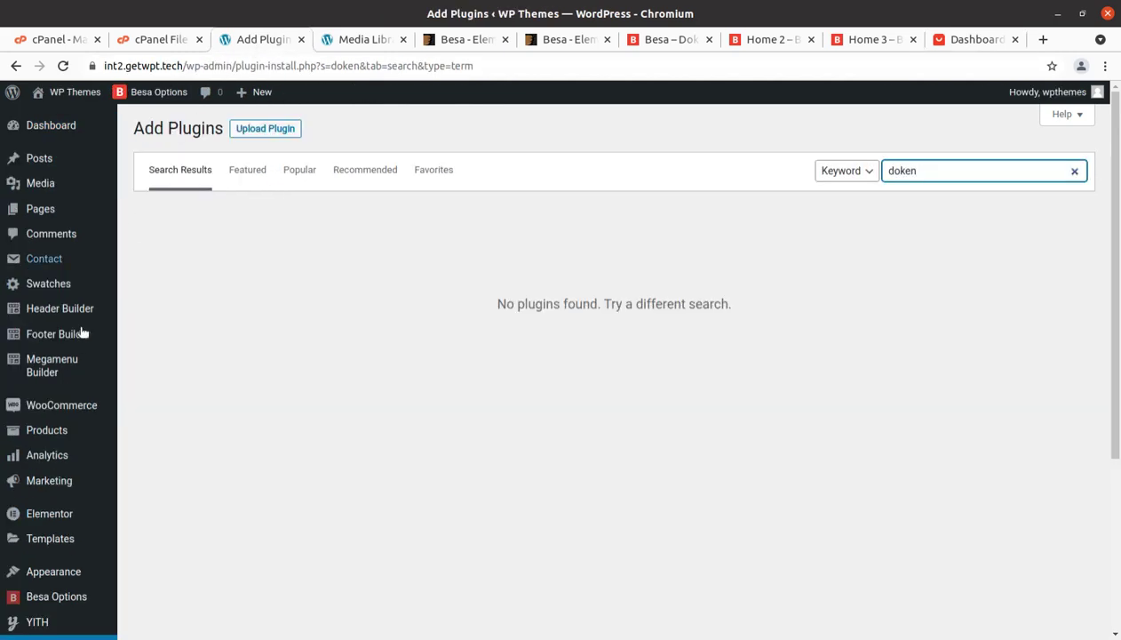
pyautogui.moveTo(94, 406)
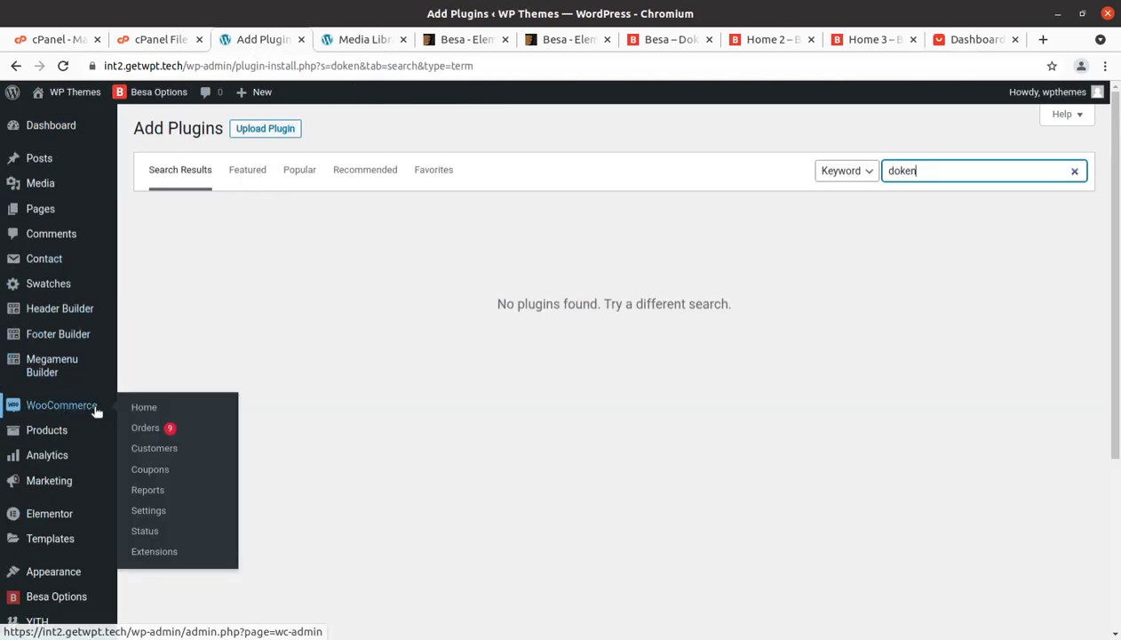
pyautogui.click(967, 40)
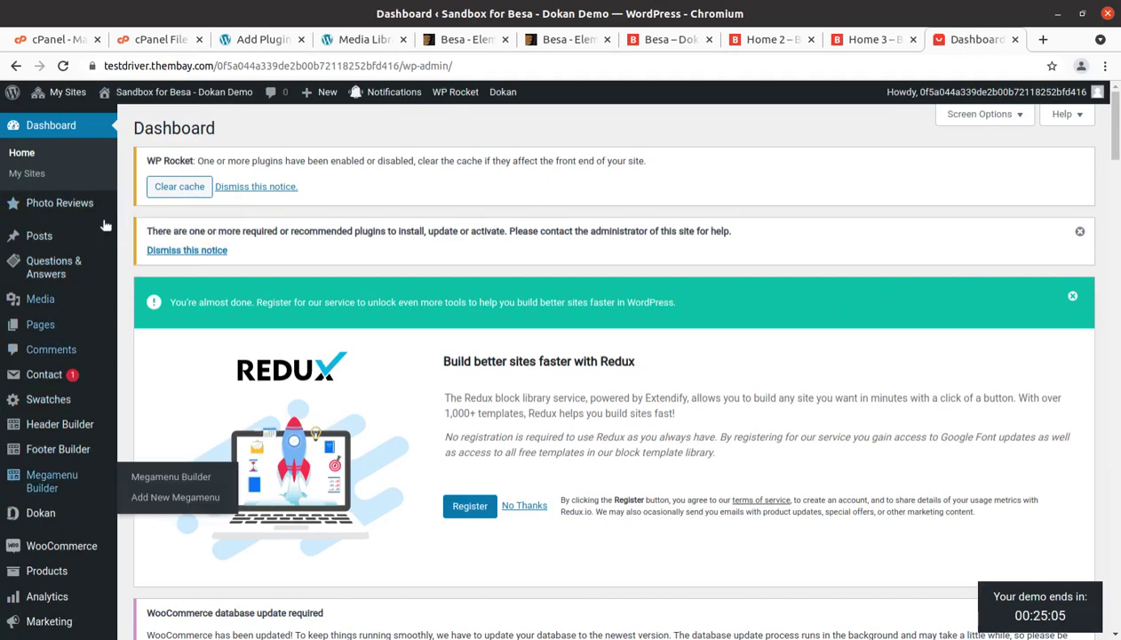
pyautogui.moveTo(40, 516)
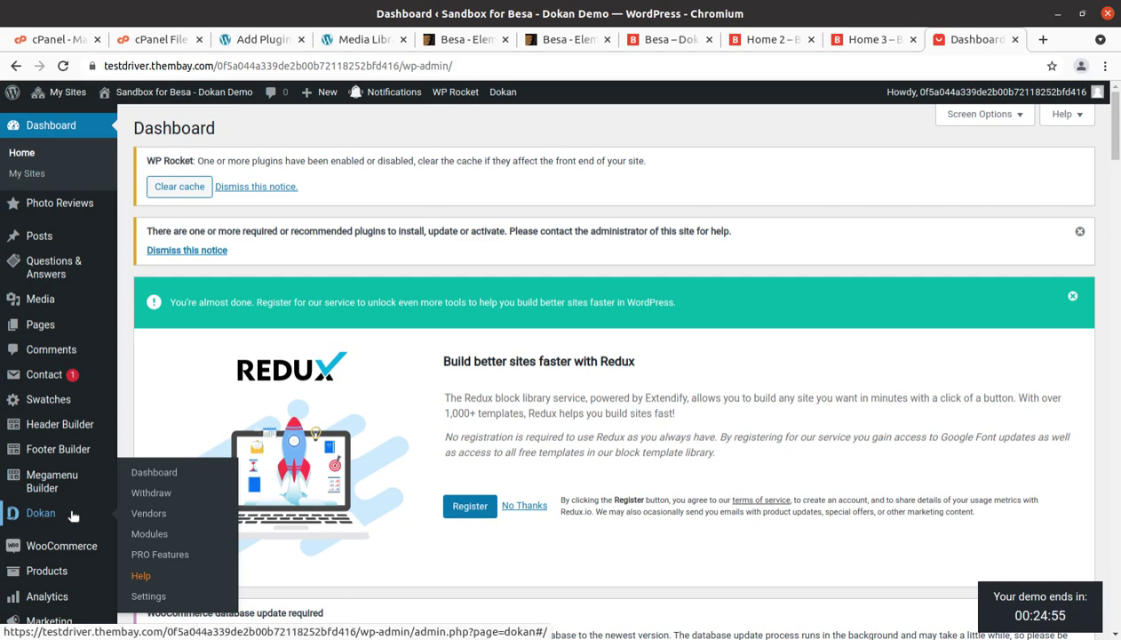
pyautogui.click(153, 556)
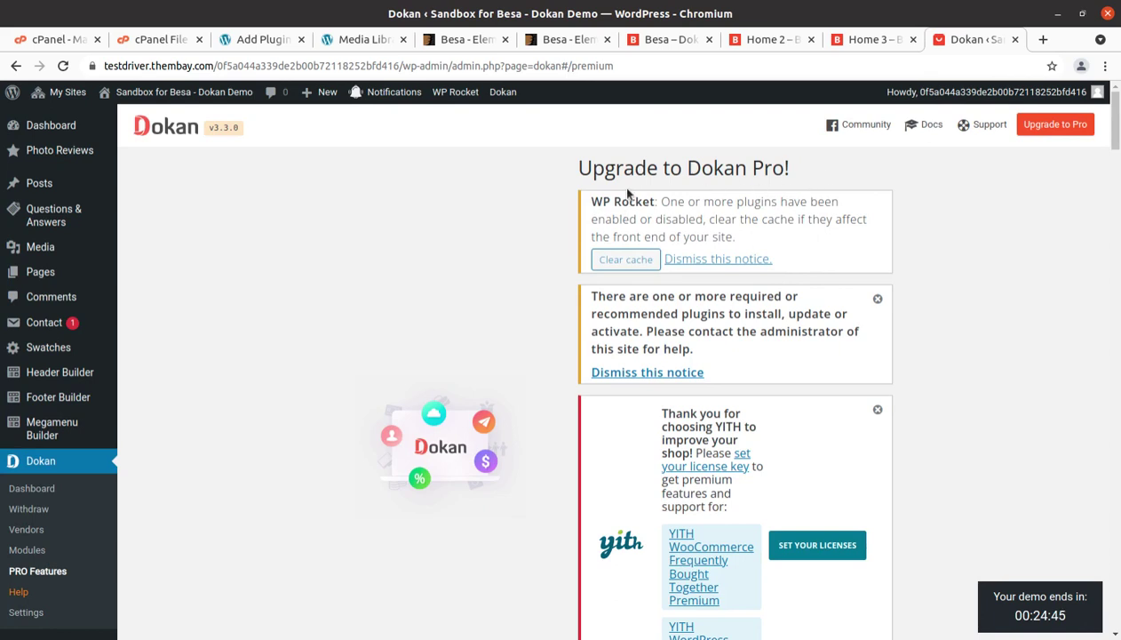
pyautogui.click(281, 41)
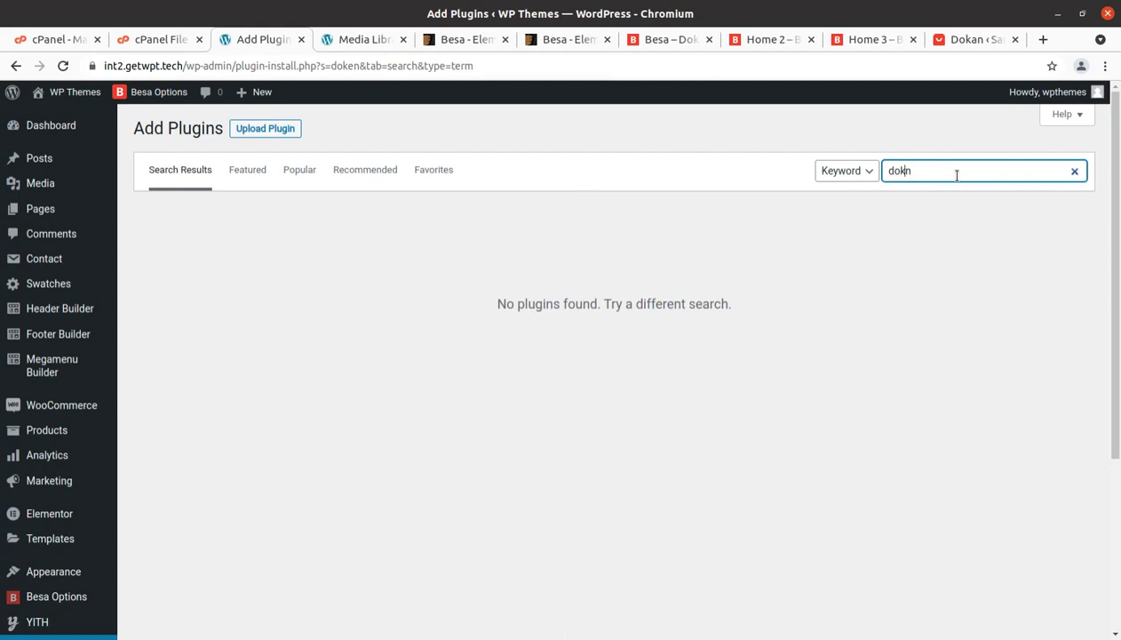
# Correct the search to 'dokan', then install and activate the Dokan plugin
pyautogui.write('a')
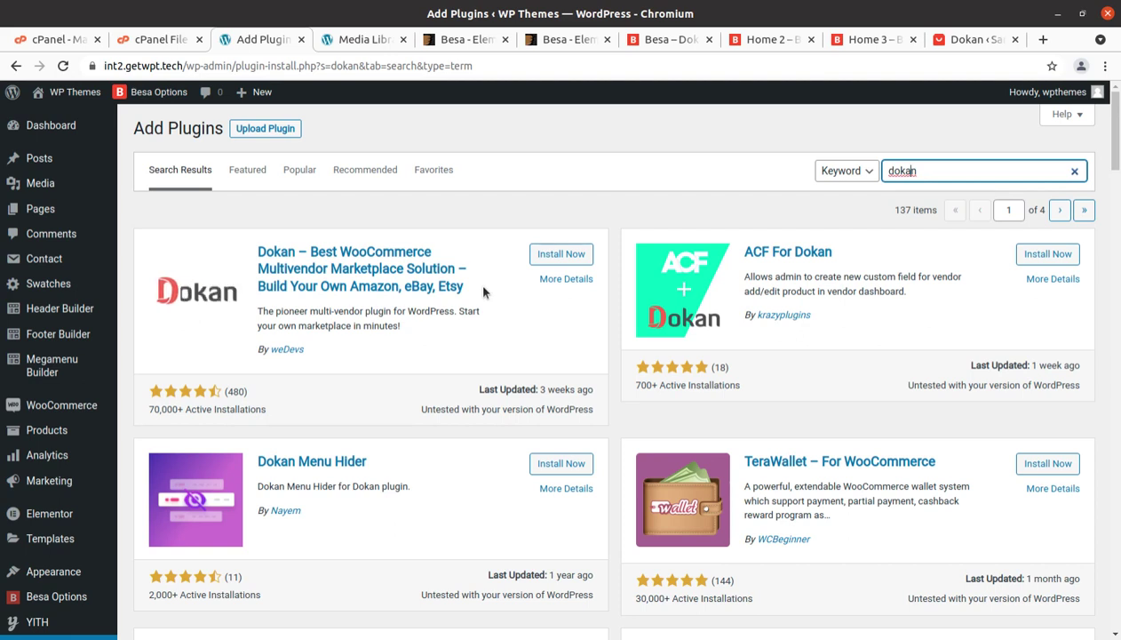
pyautogui.click(552, 257)
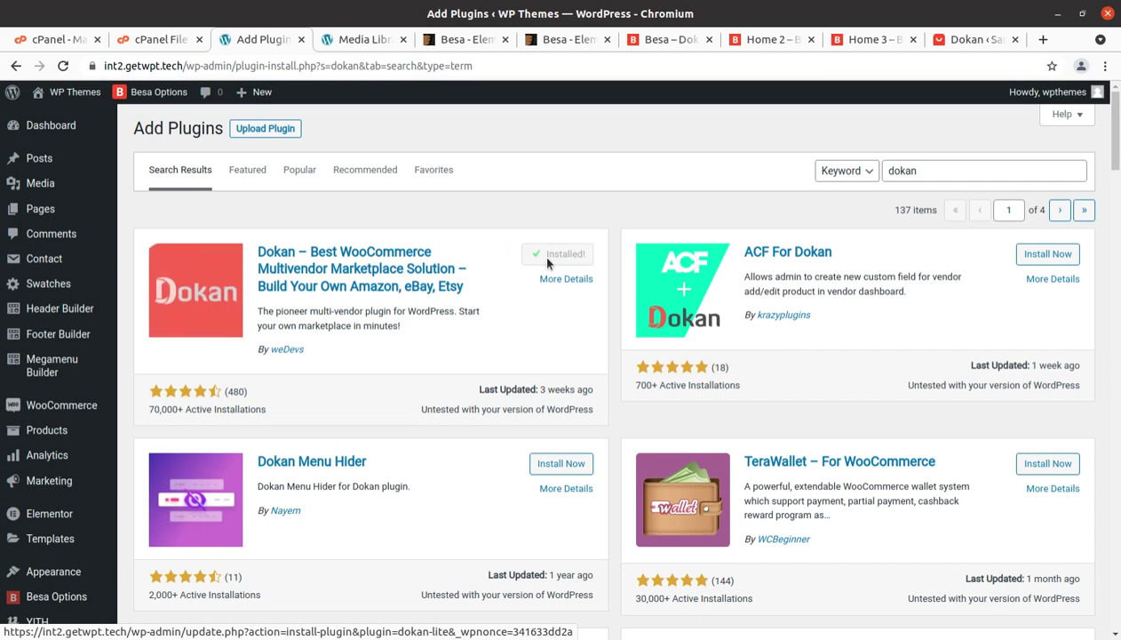
pyautogui.click(548, 258)
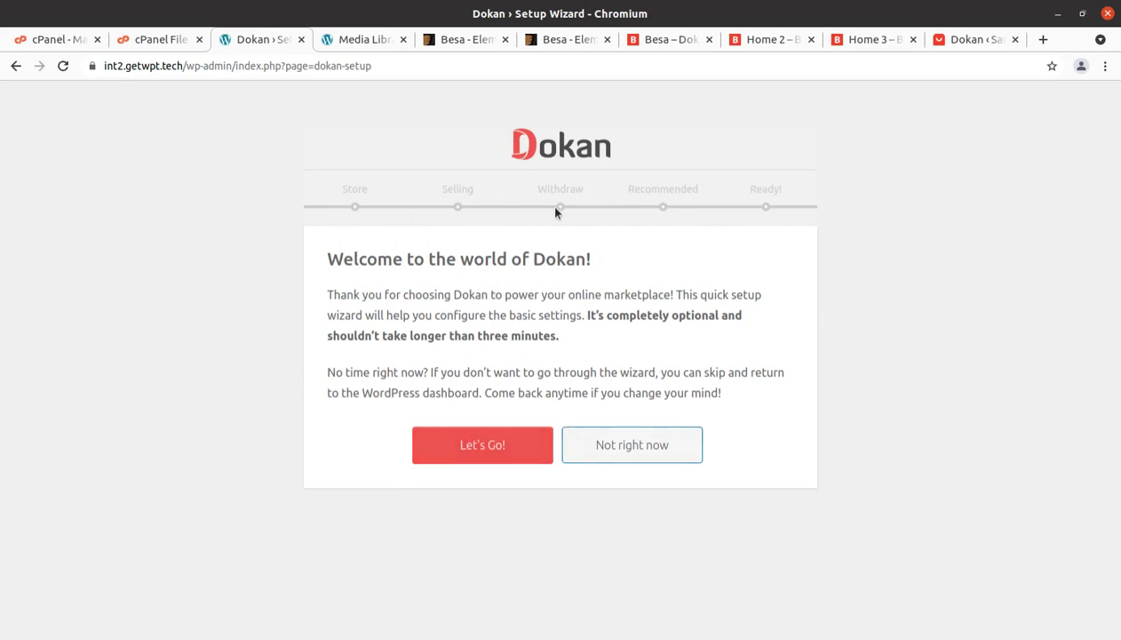
# Skip the Dokan setup wizard with 'Not right now' and dismiss the Redux registration notice
pyautogui.click(607, 454)
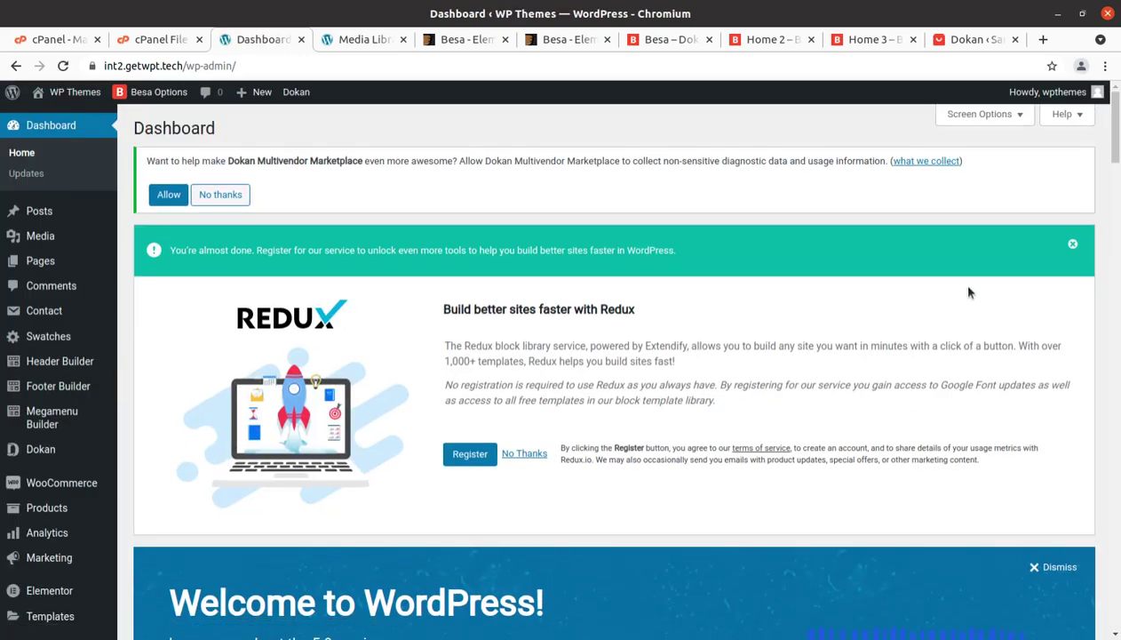
pyautogui.click(1072, 245)
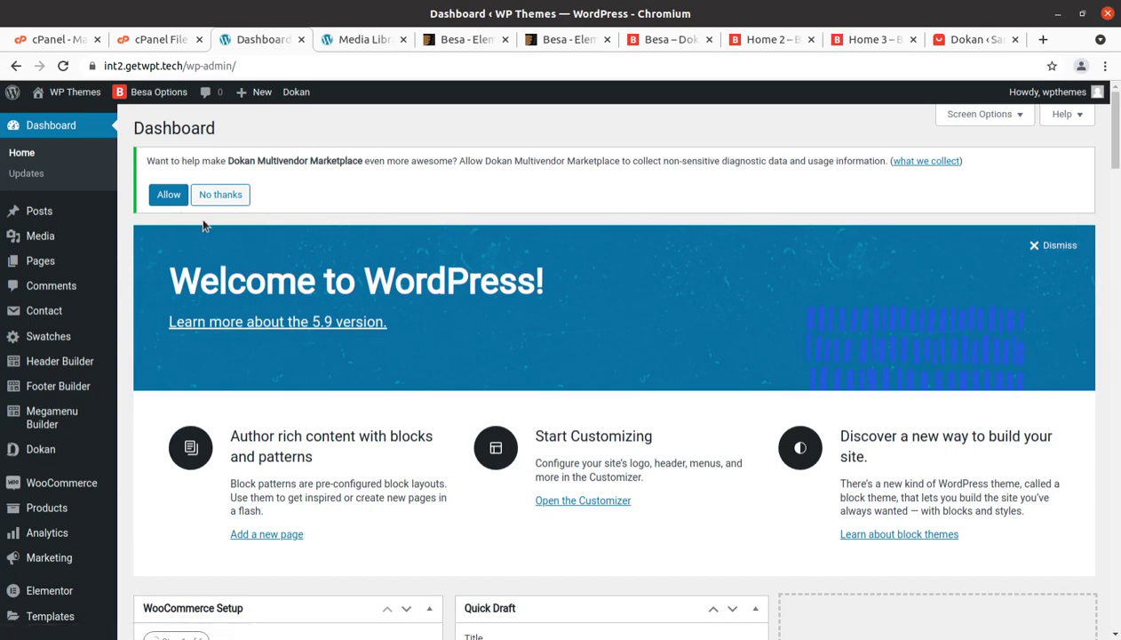
pyautogui.scroll(-3, 75, 555)
pyautogui.moveTo(52, 513)
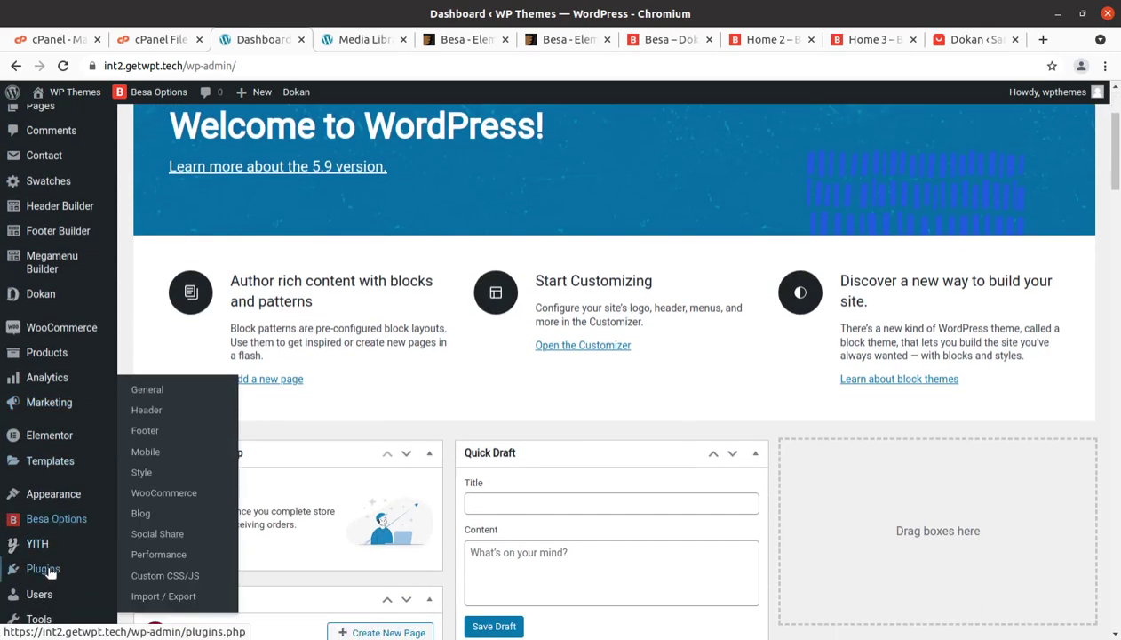
pyautogui.scroll(-2, 35, 524)
pyautogui.scroll(3, 45, 512)
pyautogui.scroll(-3, 64, 513)
# View the Dokan dashboard, then return to the main WordPress Dashboard
pyautogui.moveTo(37, 184)
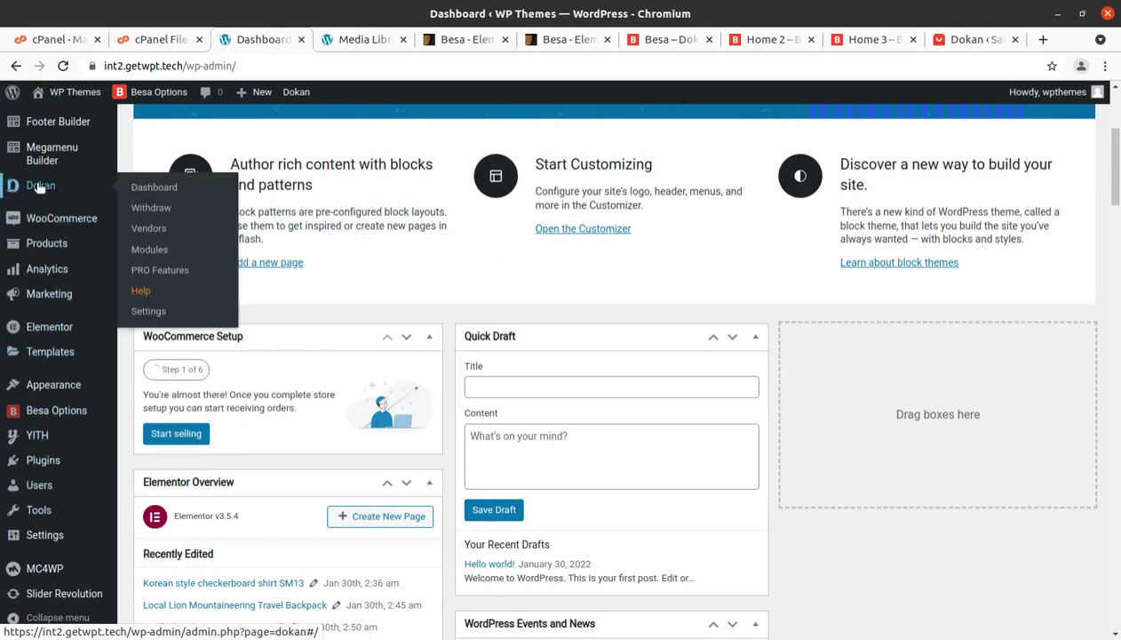
pyautogui.click(151, 189)
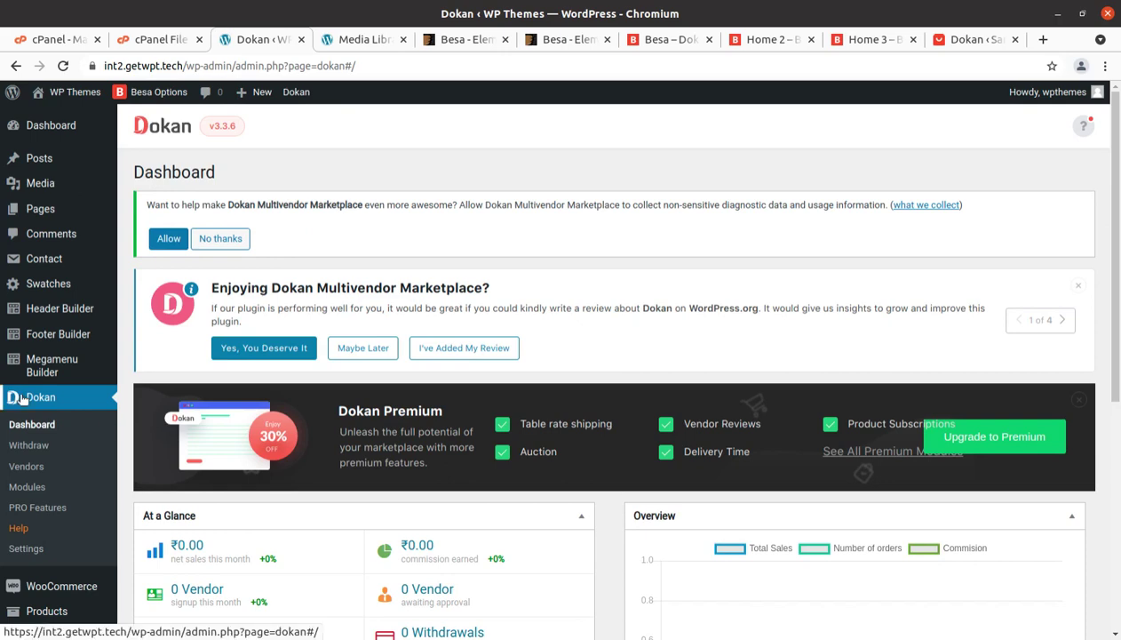
pyautogui.click(37, 132)
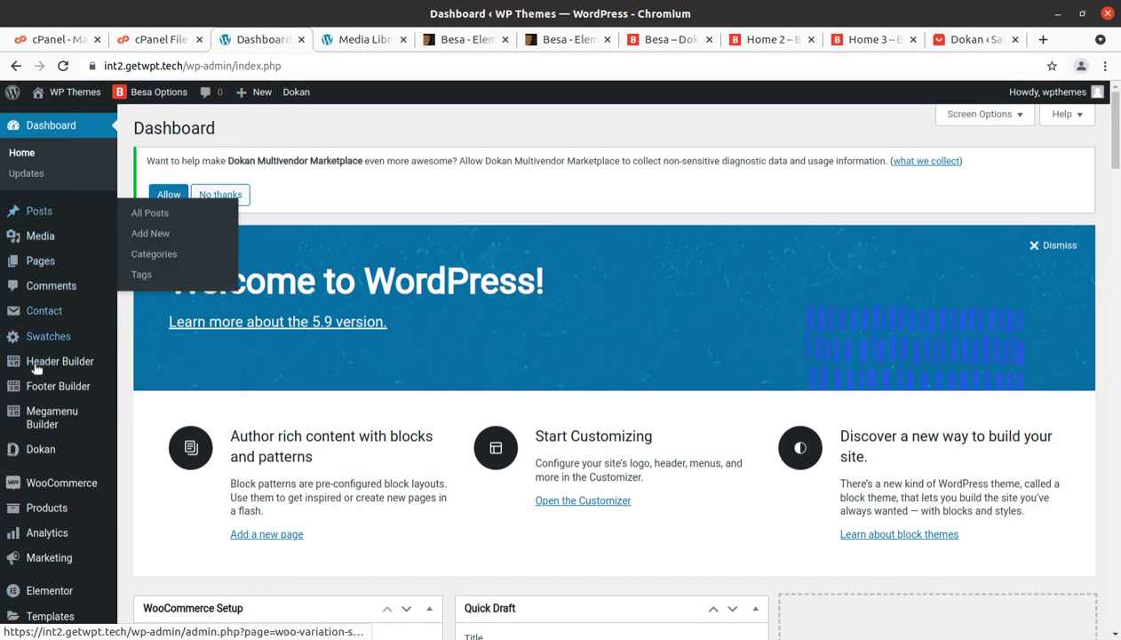
# Glance at the Variation Swatches settings in a new tab, then close it
pyautogui.scroll(-1, 35, 258)
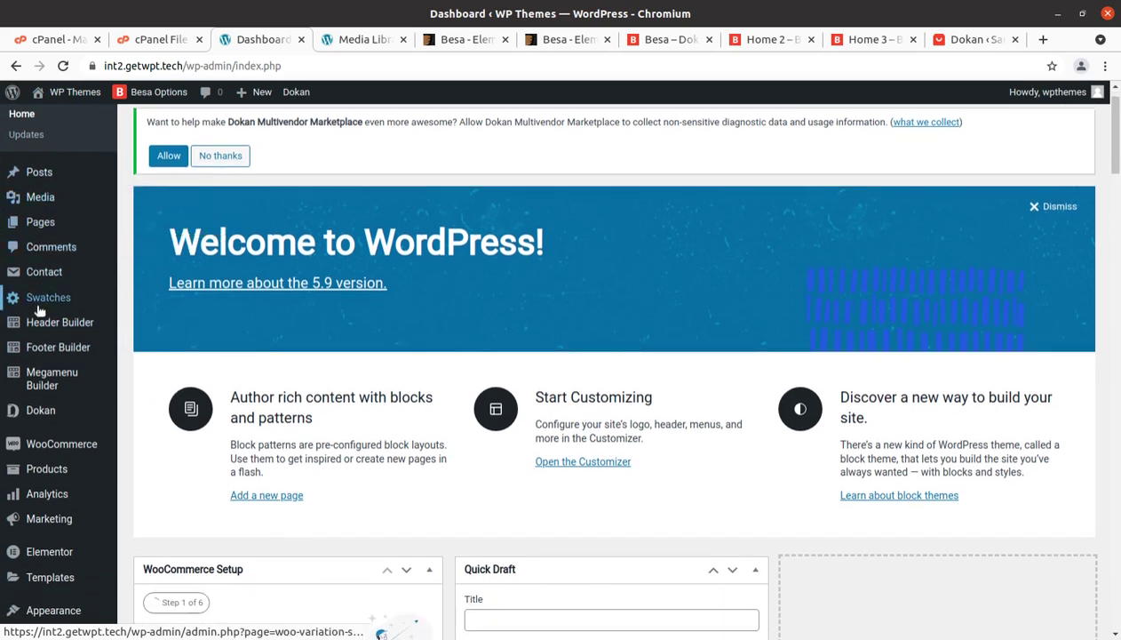
pyautogui.middleClick(46, 304)
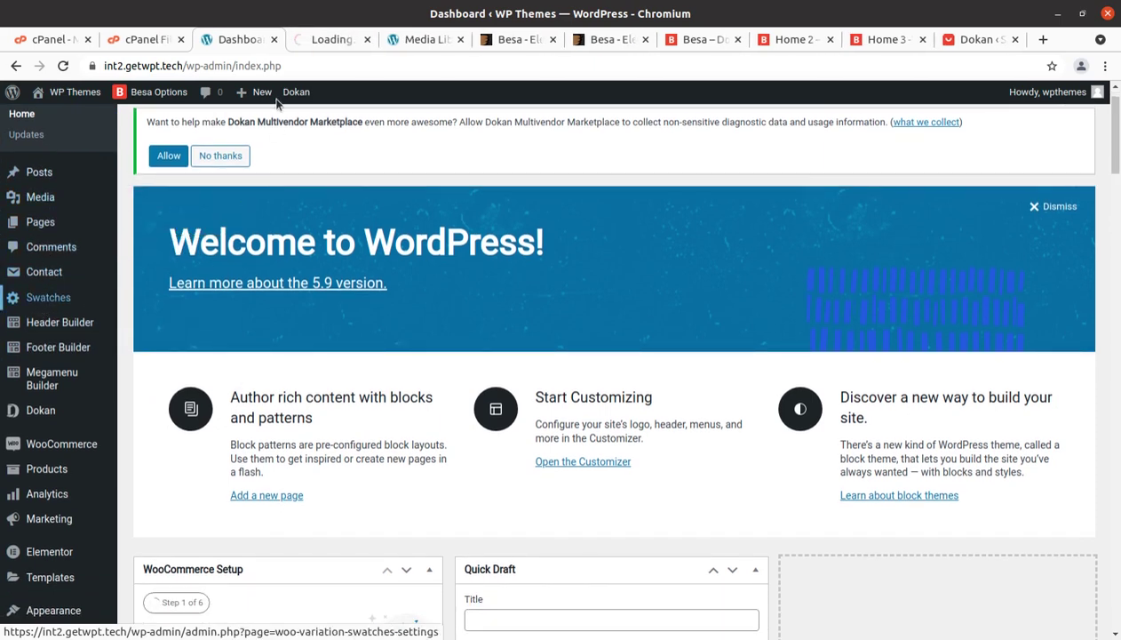
pyautogui.click(306, 44)
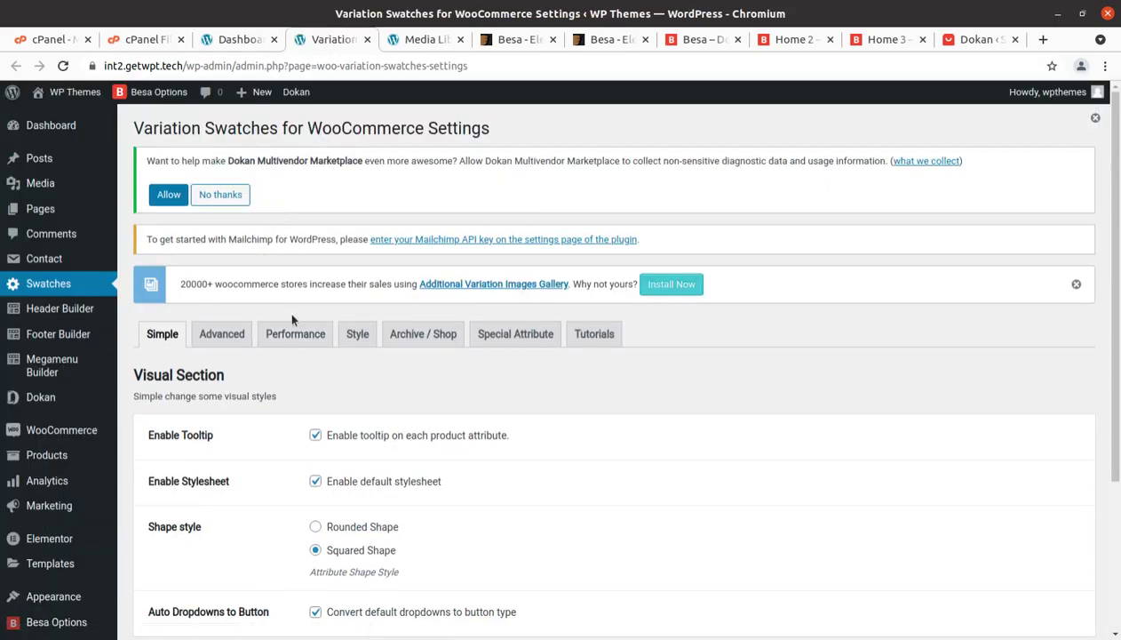
pyautogui.click(367, 41)
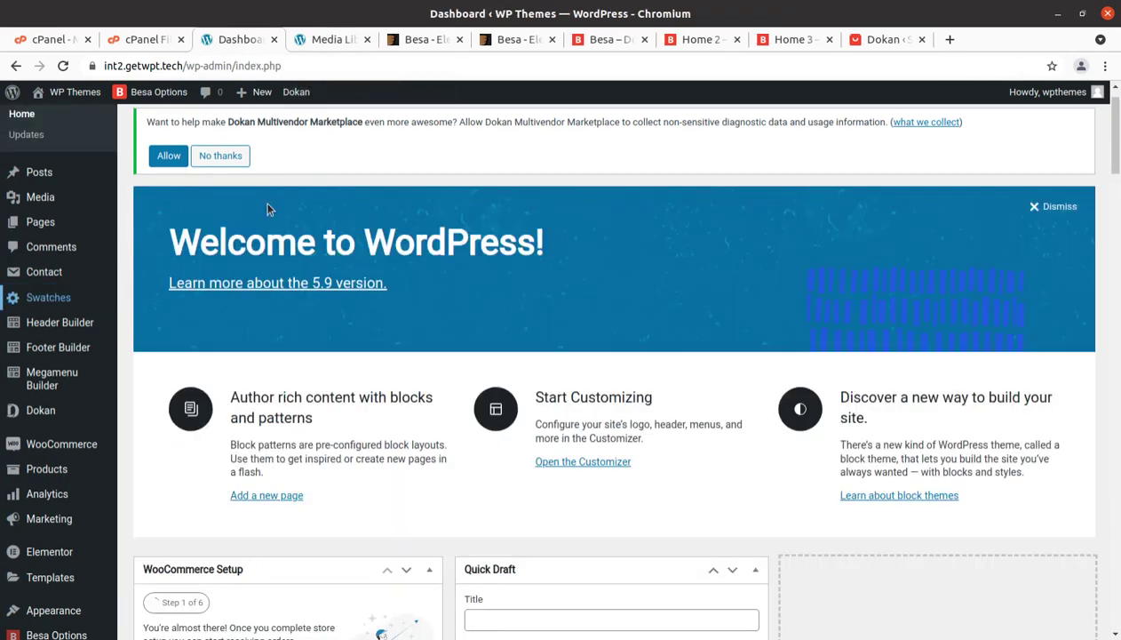
# Open the Header Builder list of Elementor headers in a new tab
pyautogui.middleClick(60, 332)
pyautogui.click(326, 41)
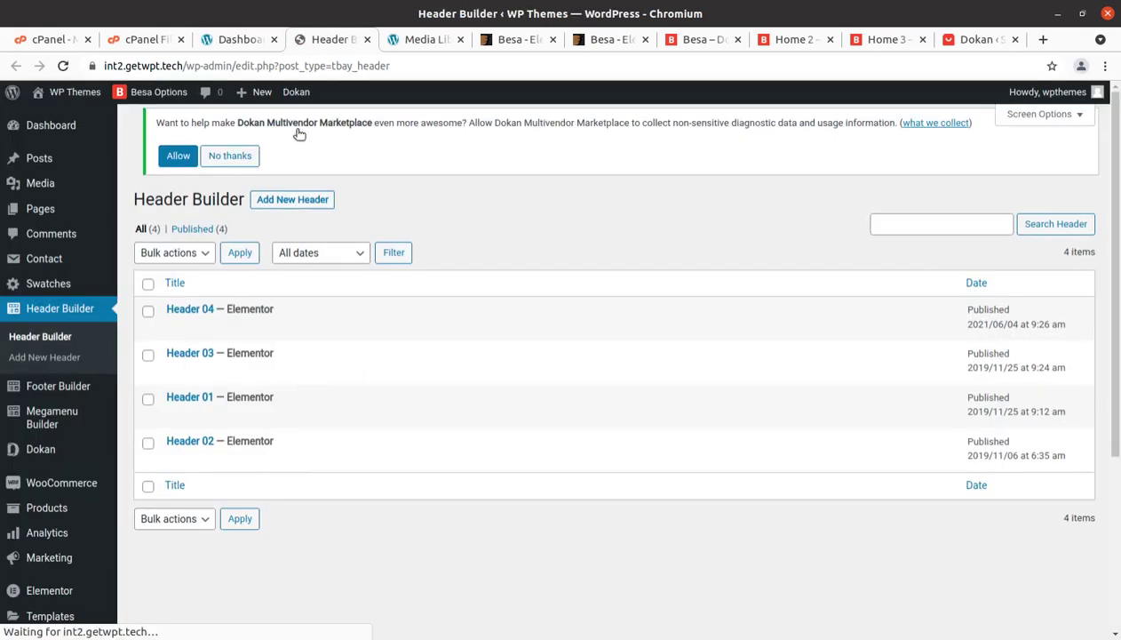
pyautogui.moveTo(246, 313)
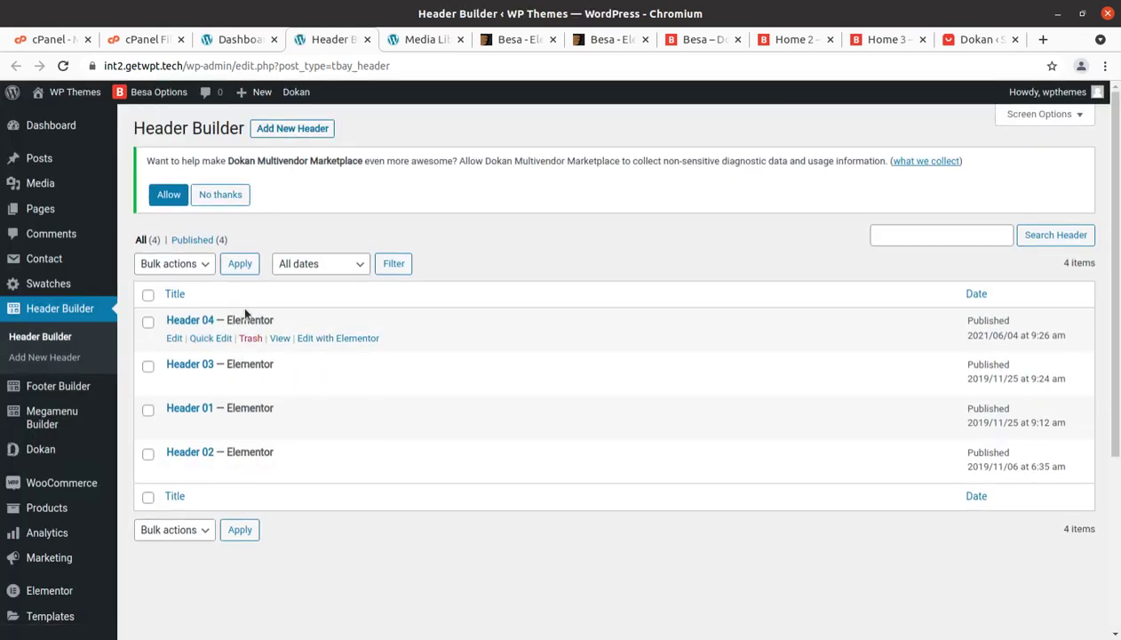
# Visit the live Besa homepage from the Media Library tab, then go back to Header Builder
pyautogui.click(414, 41)
pyautogui.moveTo(100, 98)
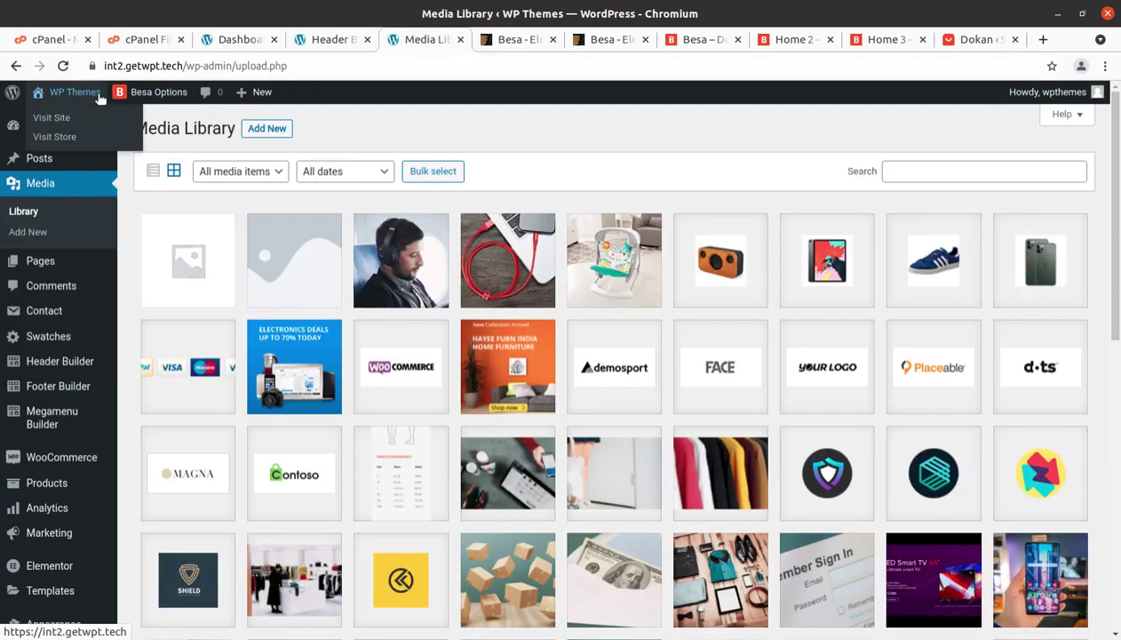
pyautogui.click(58, 117)
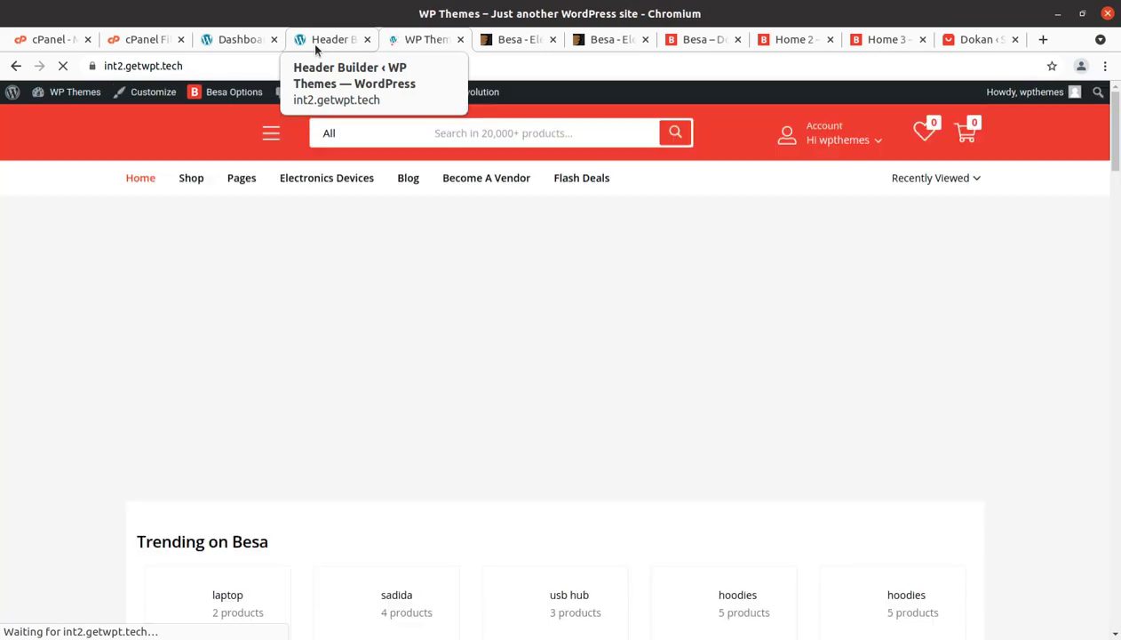
pyautogui.click(316, 42)
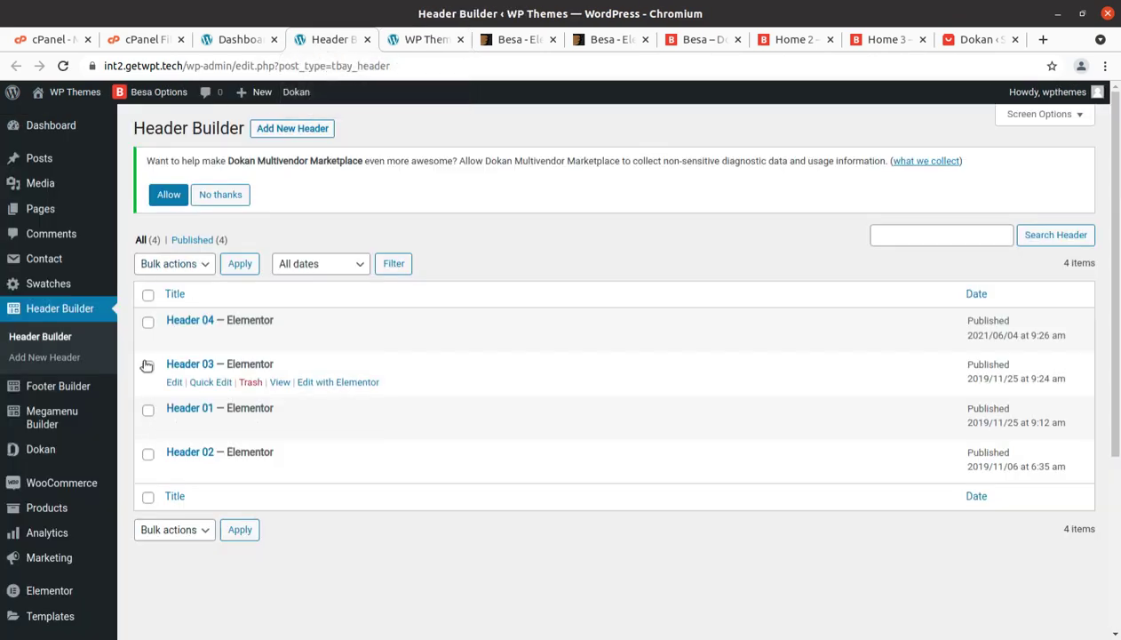
pyautogui.click(420, 45)
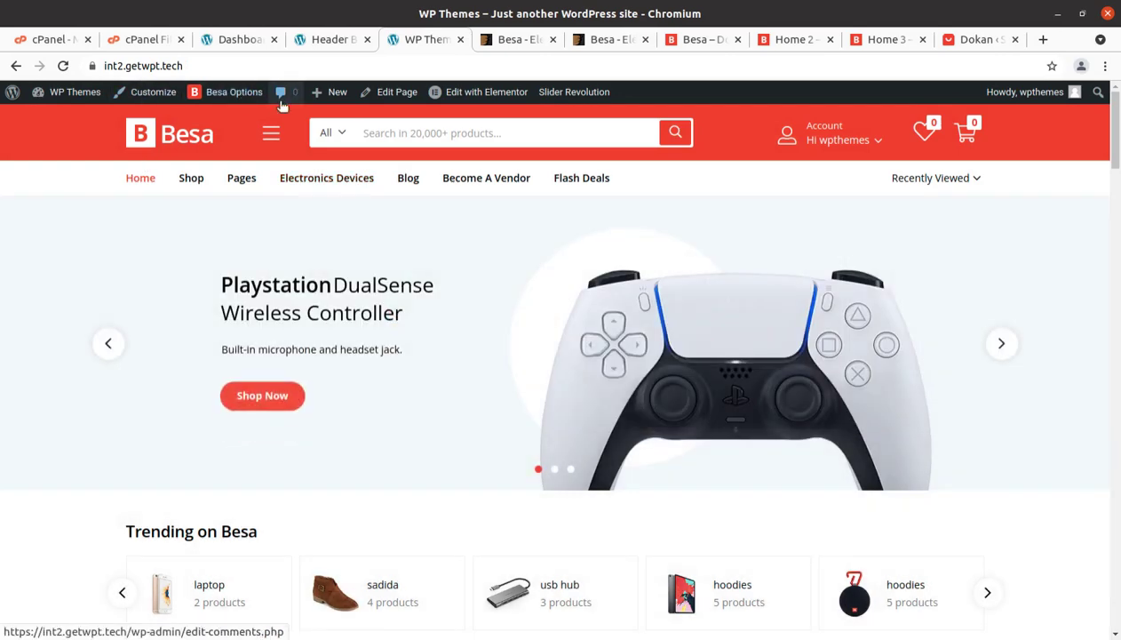
pyautogui.moveTo(483, 92)
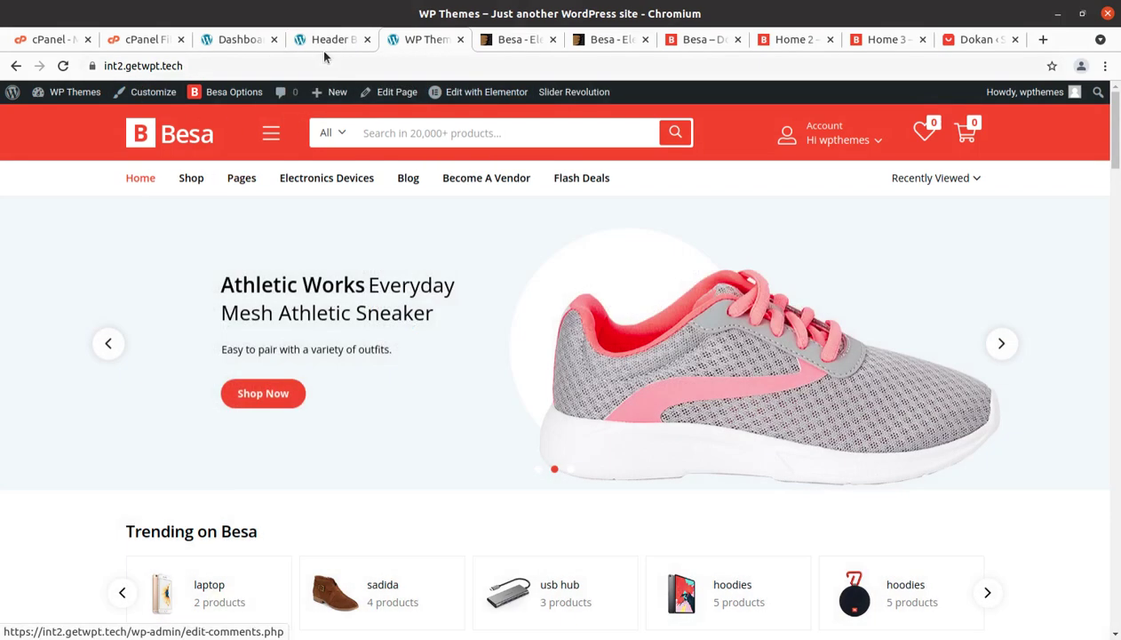
pyautogui.click(327, 39)
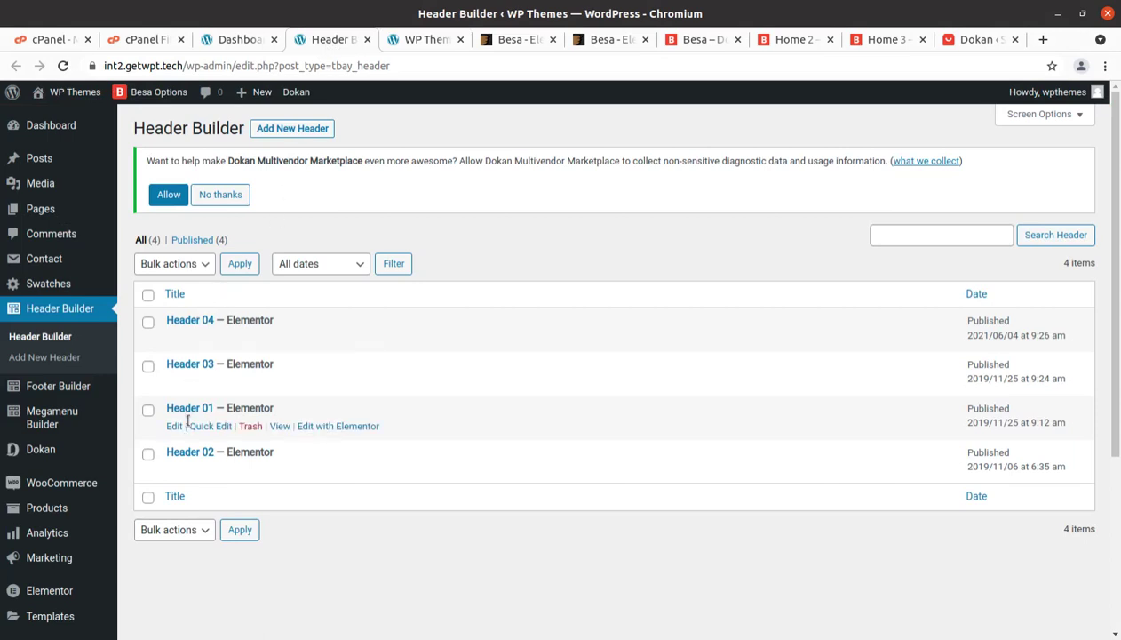
# Review the three footers in Footer Builder, then scroll through the eight Megamenu Builder menus
pyautogui.moveTo(52, 394)
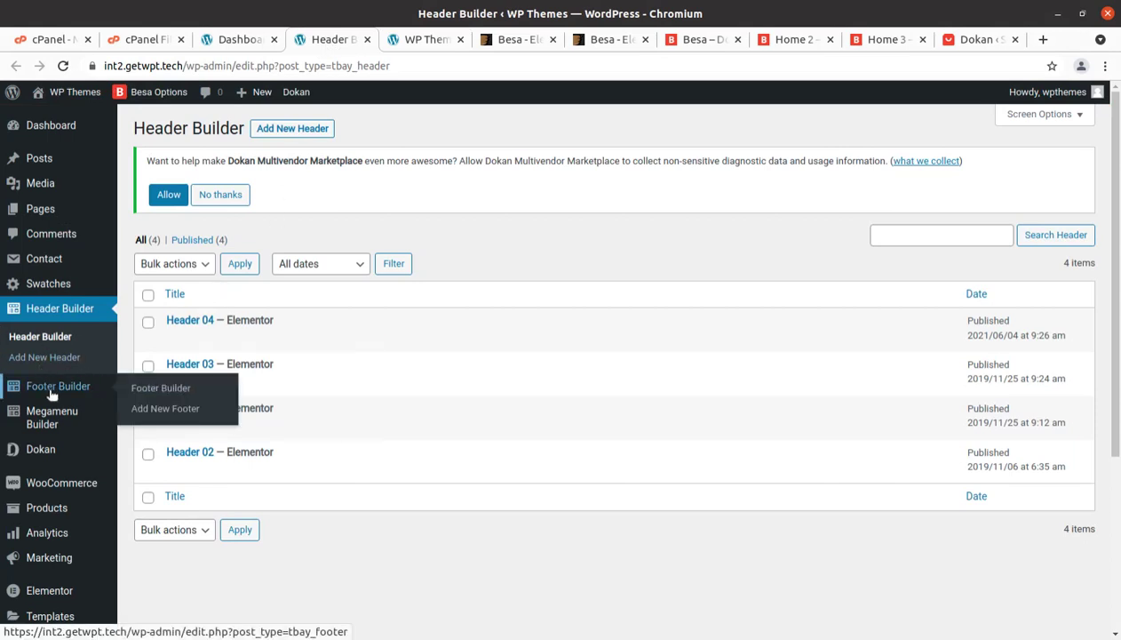
pyautogui.click(138, 394)
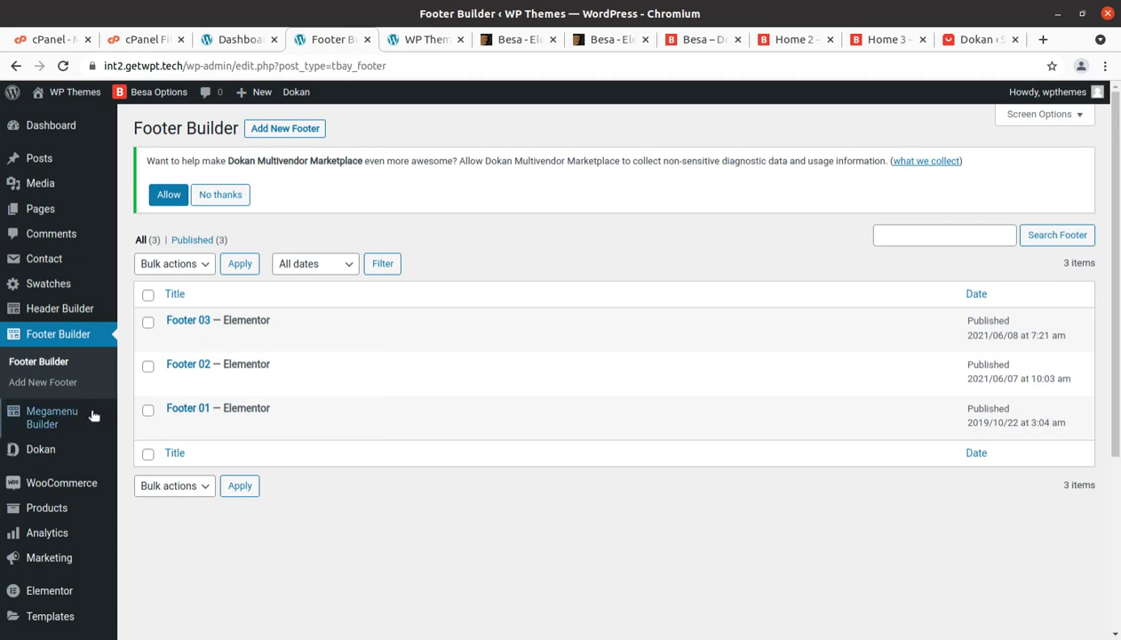
pyautogui.click(44, 425)
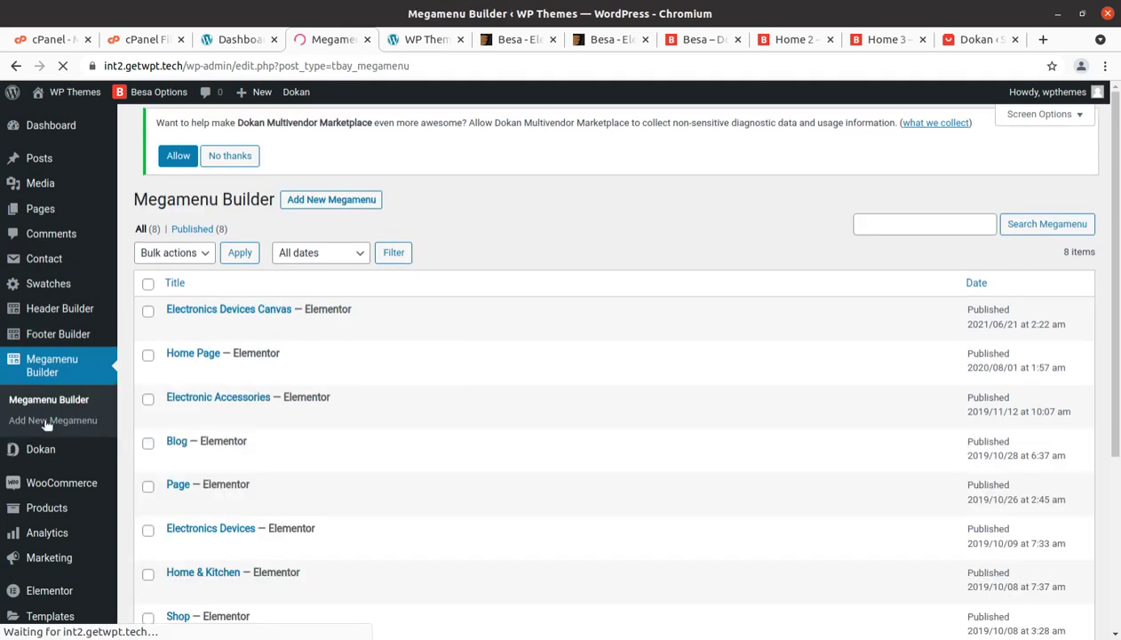
pyautogui.scroll(-3, 320, 307)
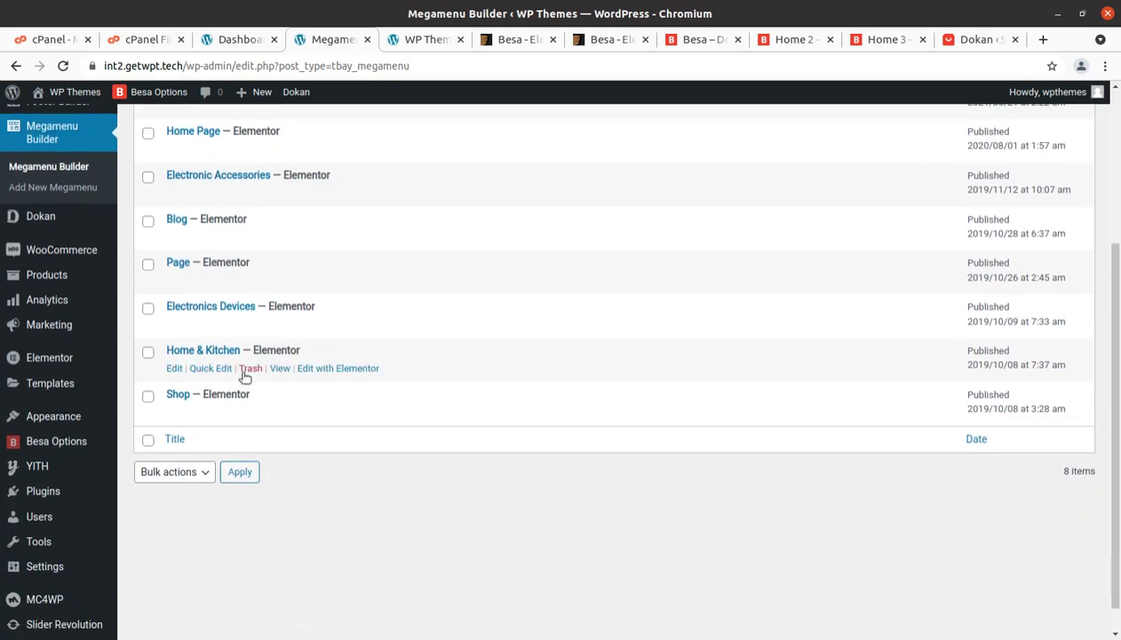
pyautogui.scroll(3, 266, 337)
pyautogui.scroll(2, 266, 355)
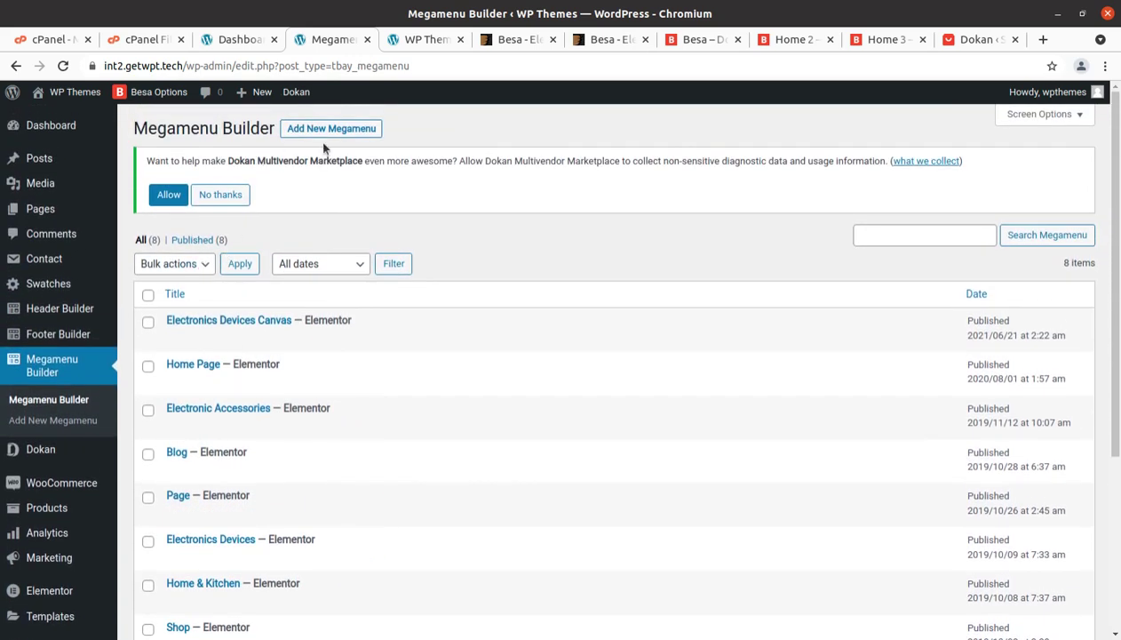
pyautogui.scroll(-3, 280, 345)
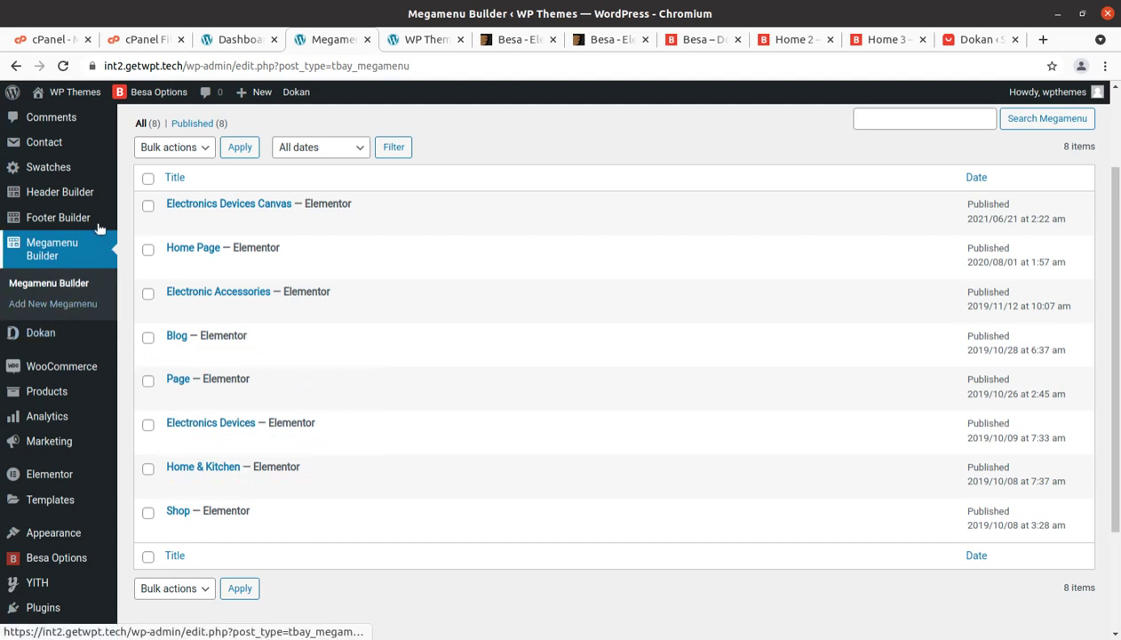
pyautogui.scroll(3, 88, 288)
pyautogui.scroll(-5, 89, 290)
pyautogui.scroll(-1, 80, 442)
# In Appearance > Themes, activate the parent Besa theme in place of Besa Child
pyautogui.moveTo(67, 387)
pyautogui.click(133, 392)
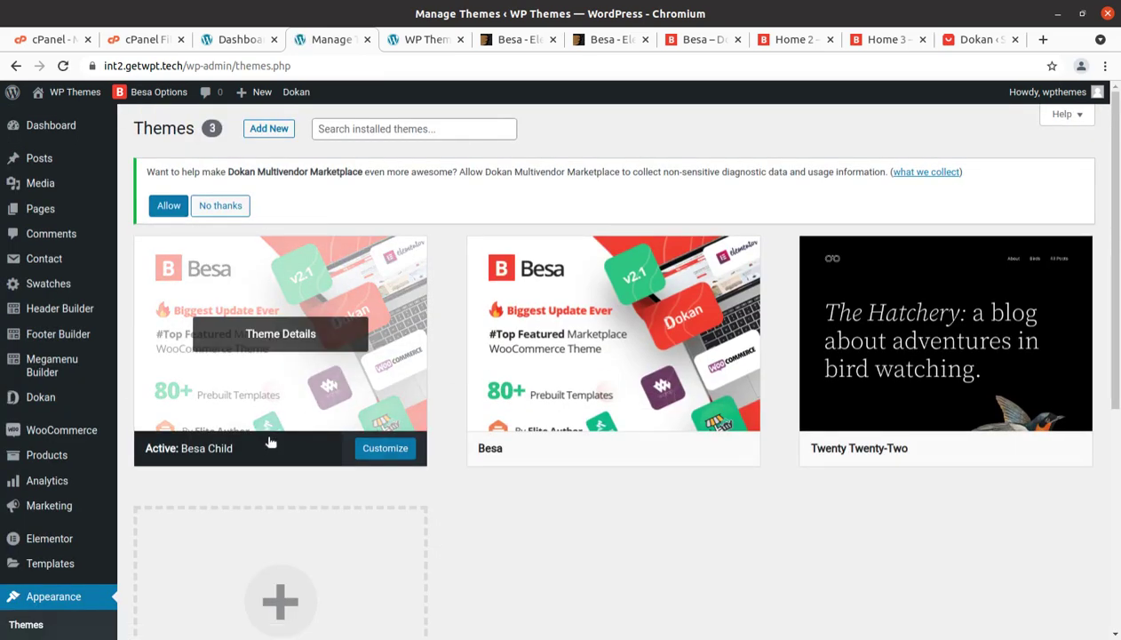
pyautogui.click(649, 451)
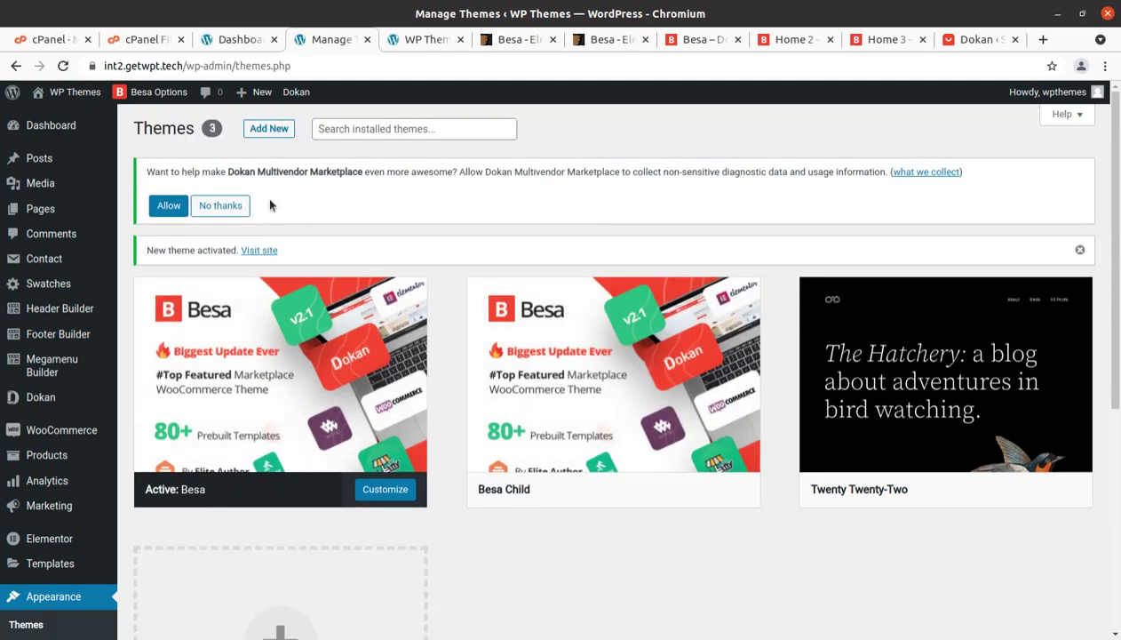
pyautogui.scroll(-3, 214, 400)
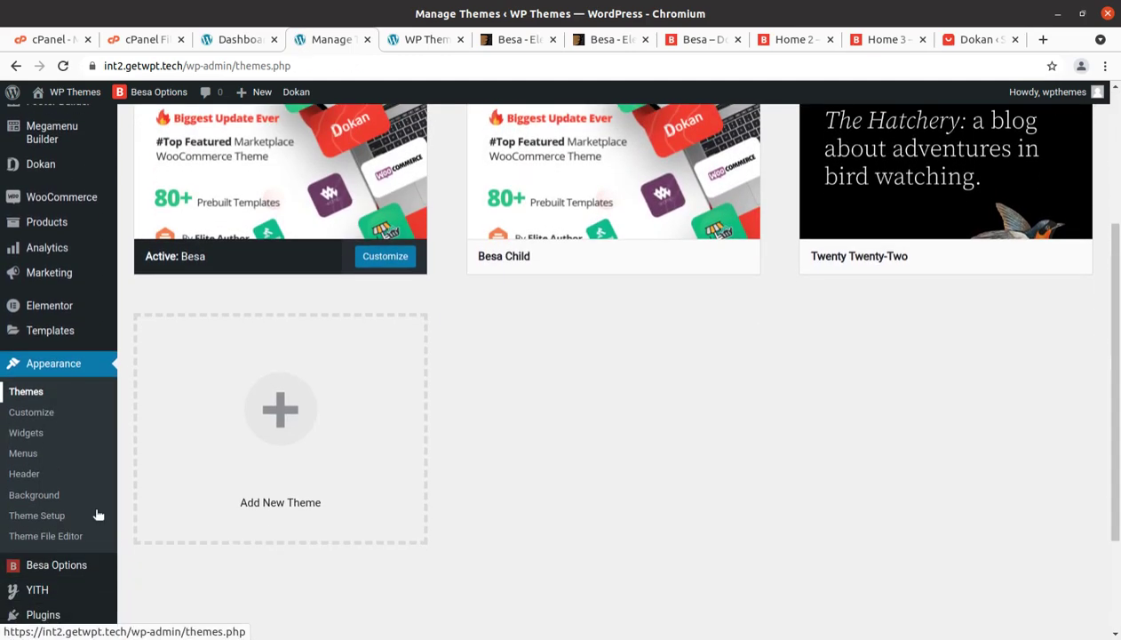
pyautogui.scroll(1, 33, 311)
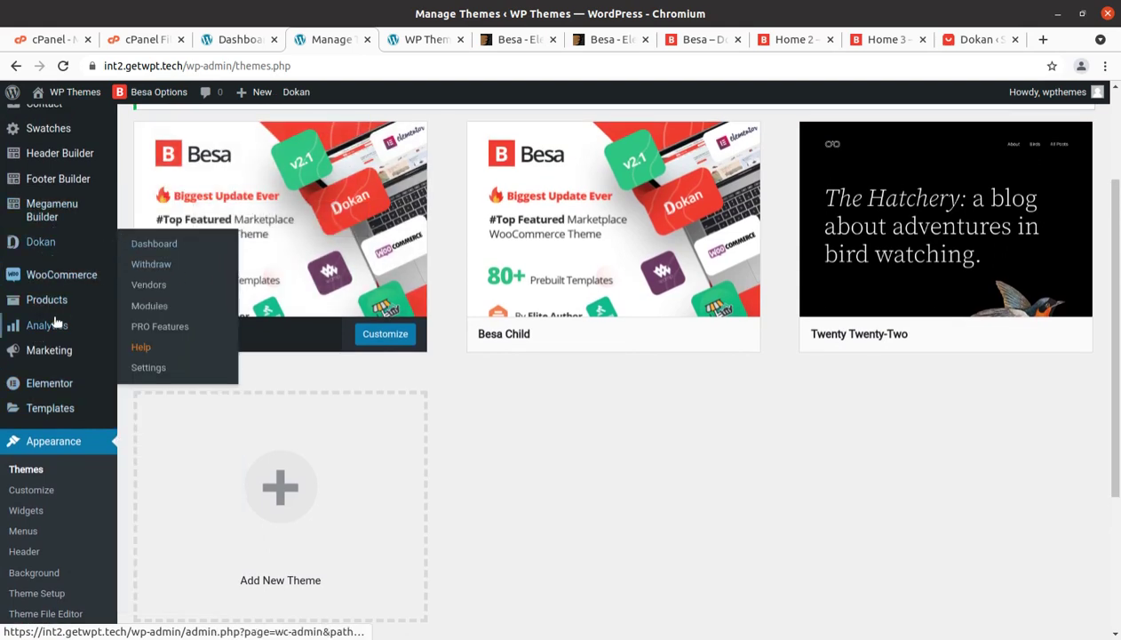
pyautogui.scroll(-1, 60, 482)
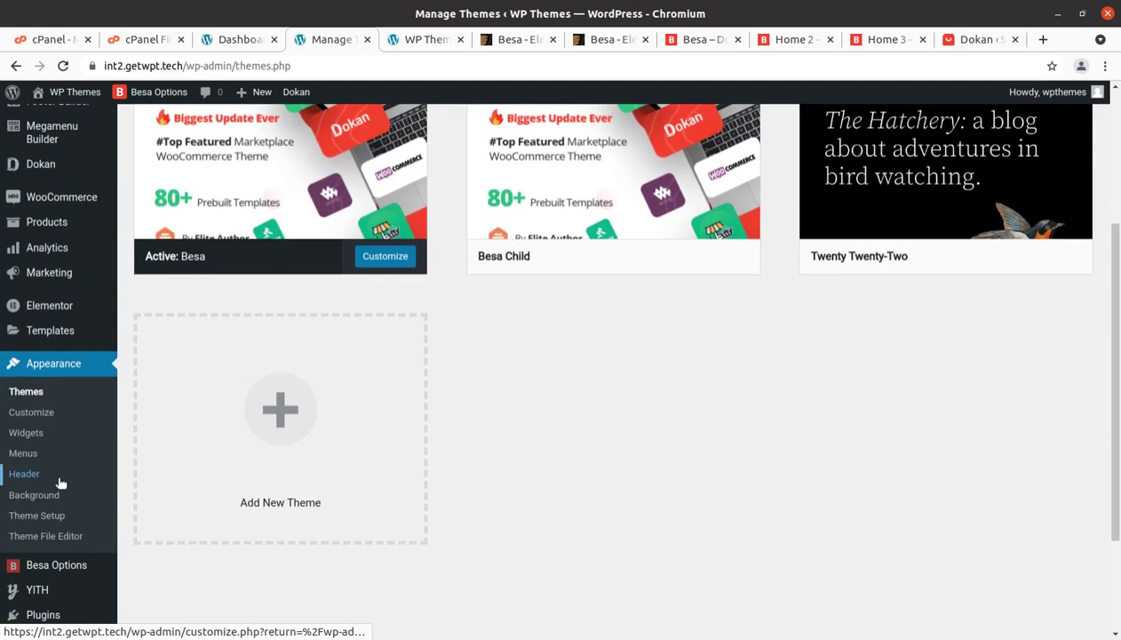
pyautogui.scroll(-1, 60, 482)
pyautogui.moveTo(53, 460)
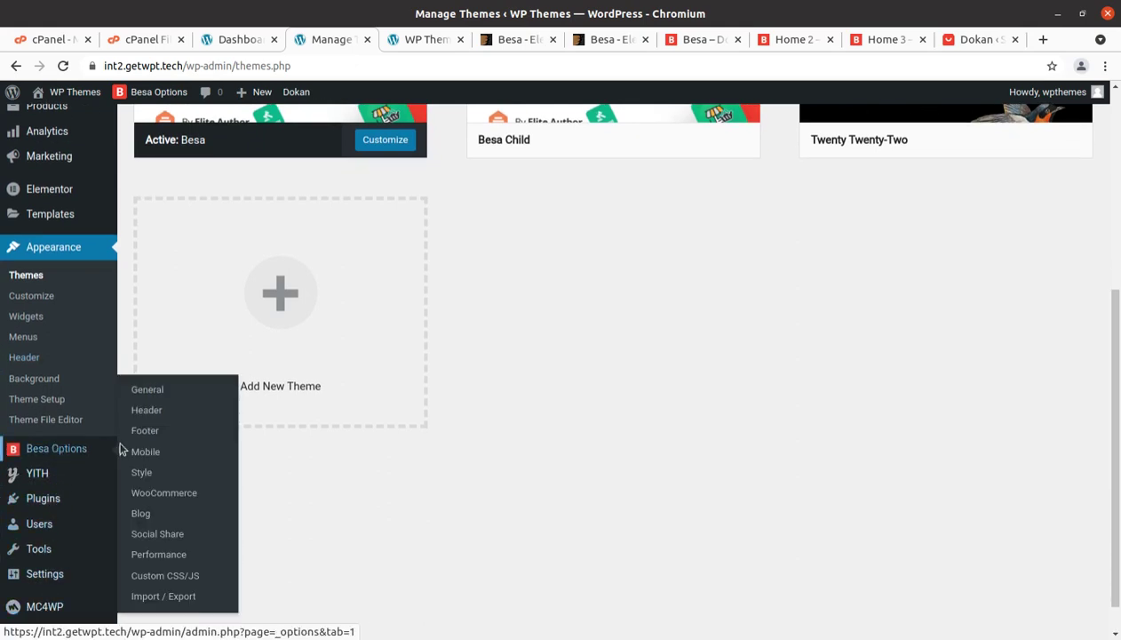
# Open Besa Options and review the Header section, keeping the Header 01 layout
pyautogui.click(150, 393)
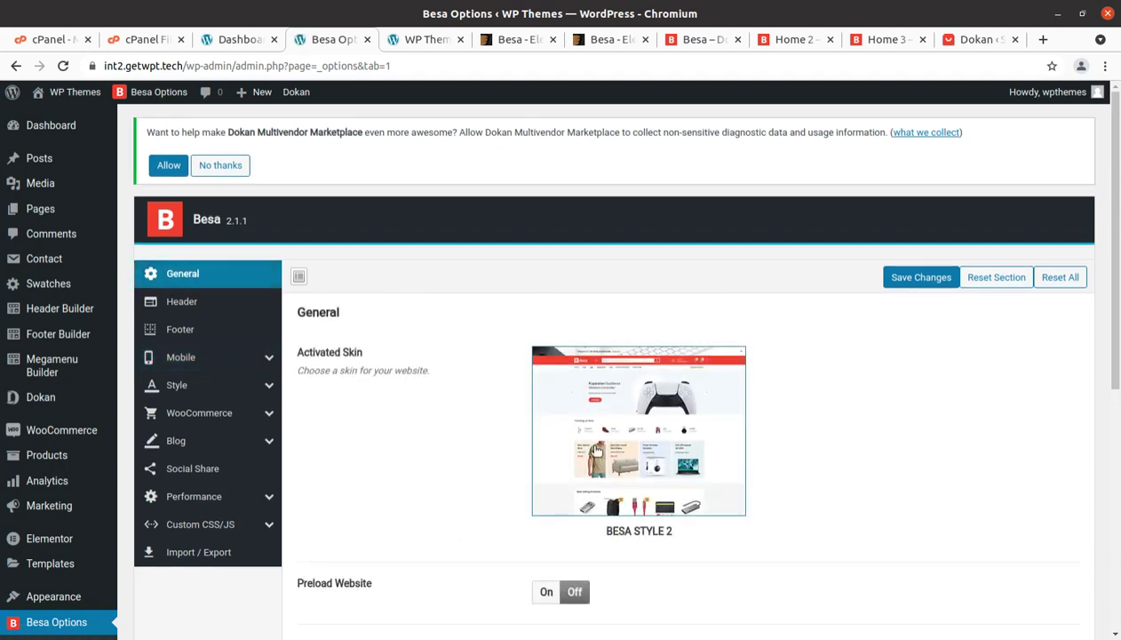
pyautogui.scroll(-2, 411, 386)
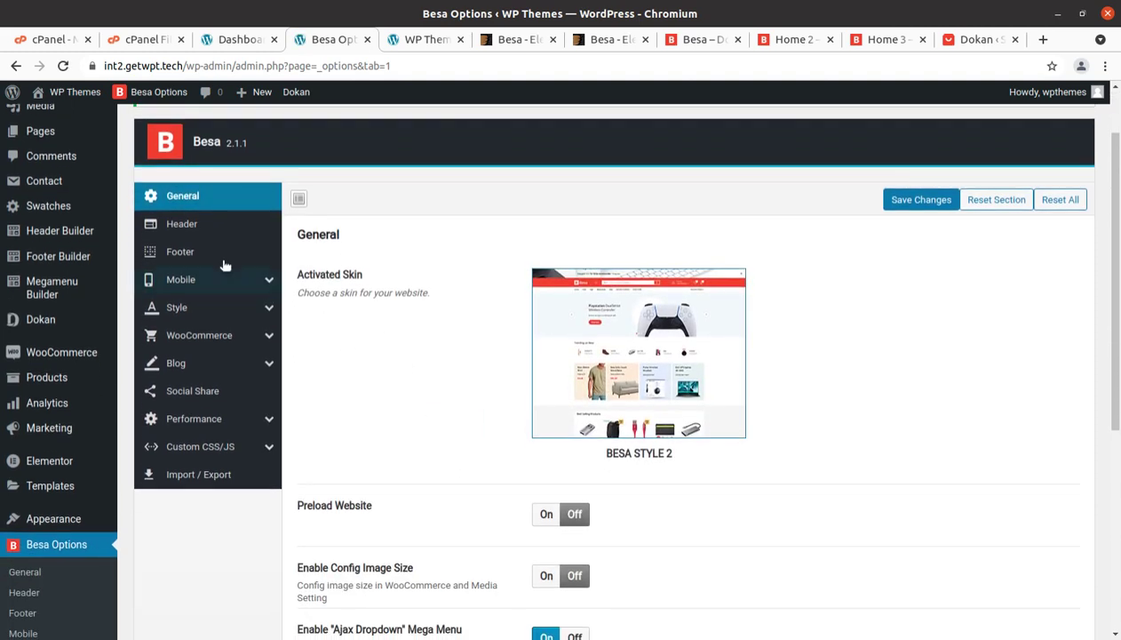
pyautogui.scroll(-2, 391, 311)
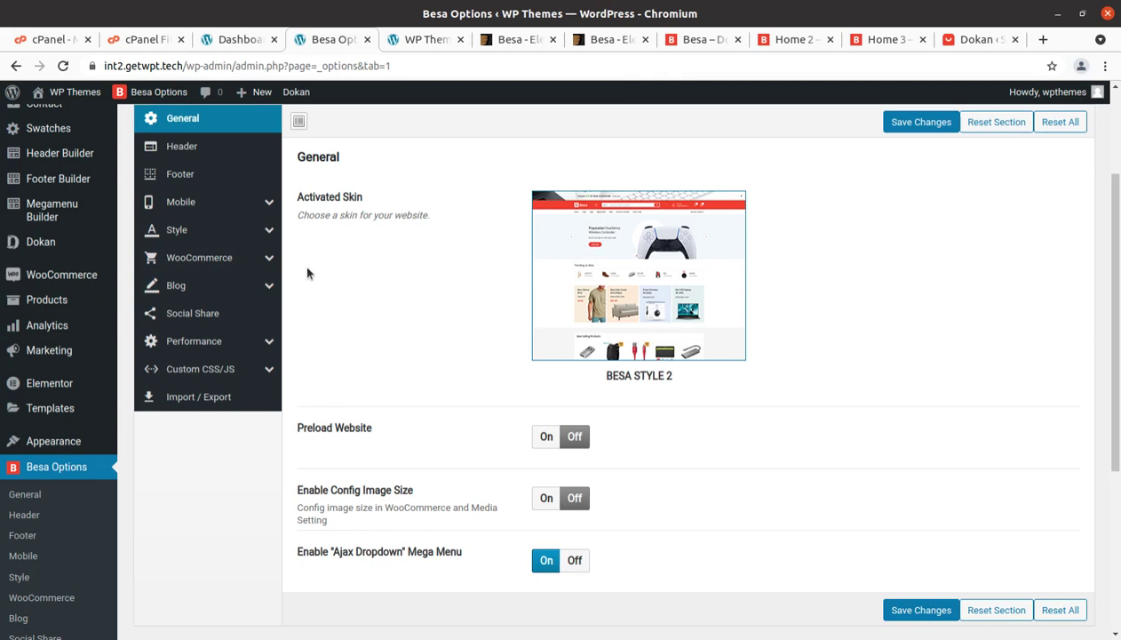
pyautogui.click(218, 149)
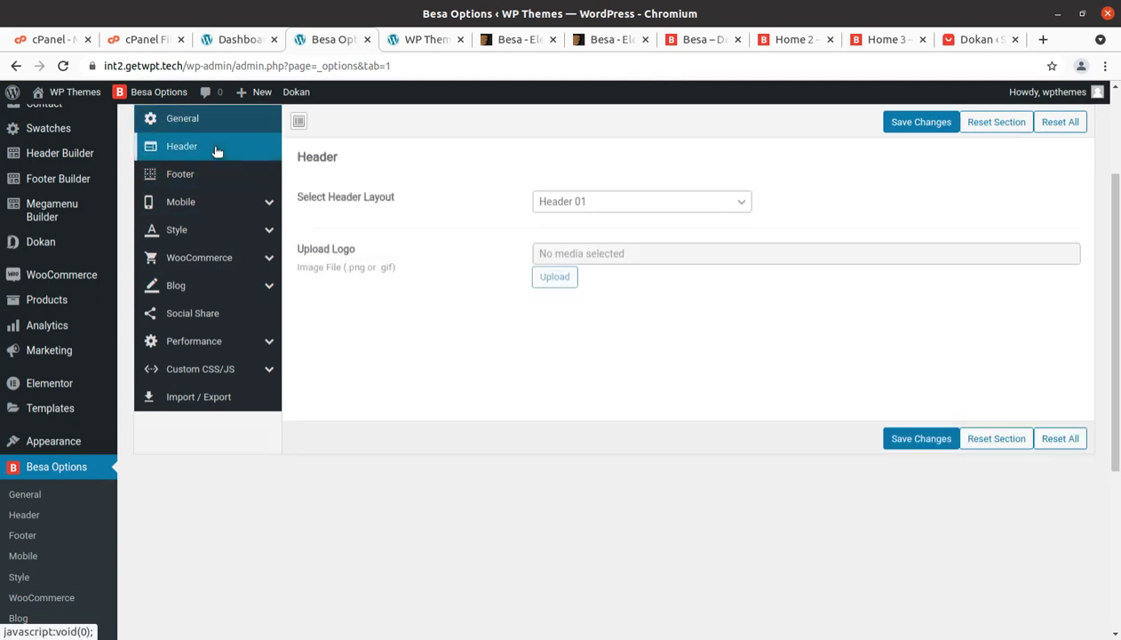
pyautogui.click(665, 210)
pyautogui.click(460, 374)
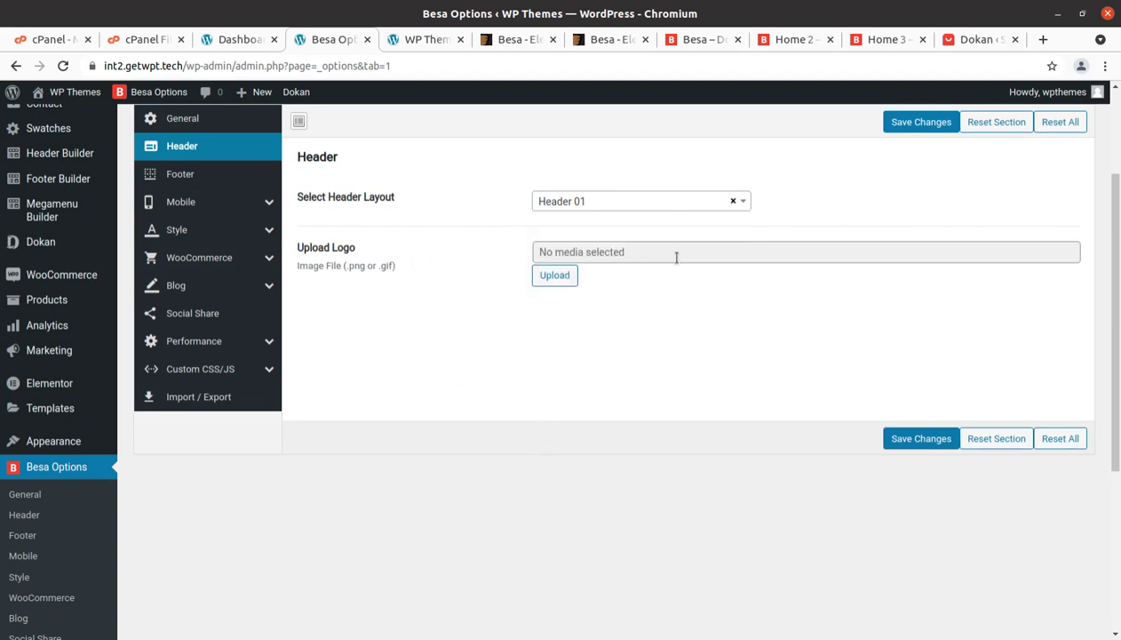
# Compare the Footer and Header settings, then open the Mobile header settings
pyautogui.click(183, 182)
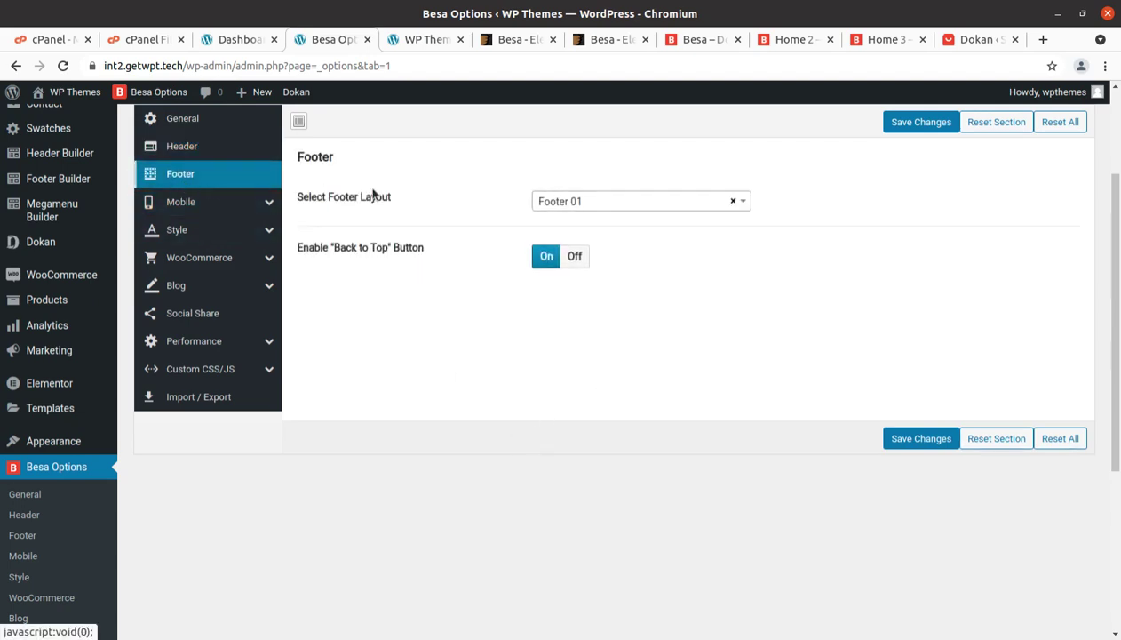
pyautogui.click(205, 151)
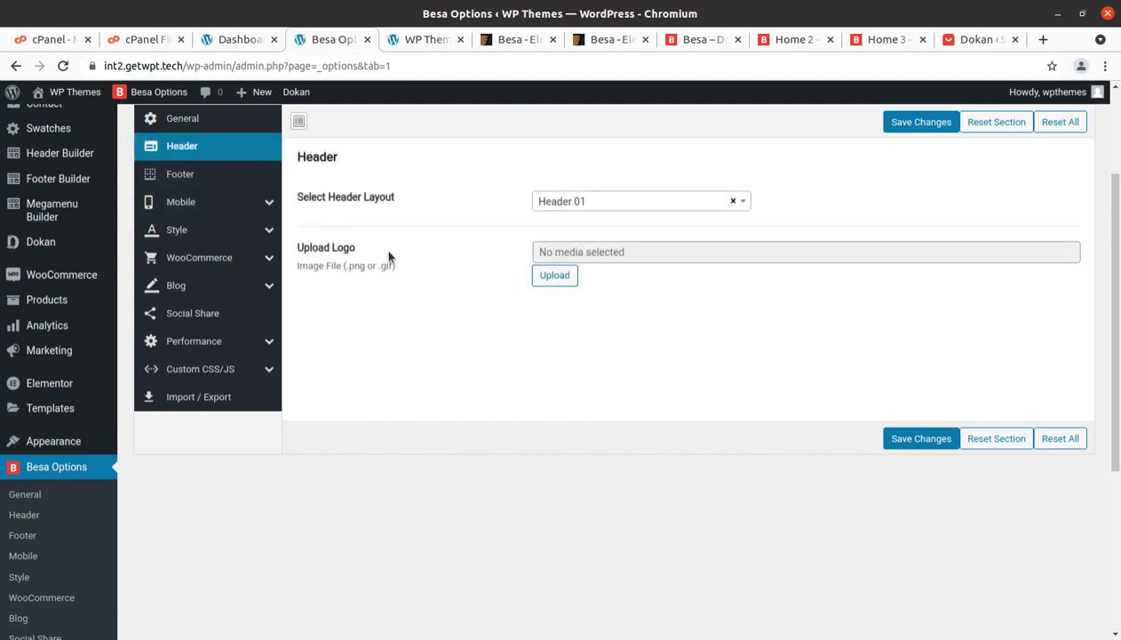
pyautogui.click(203, 178)
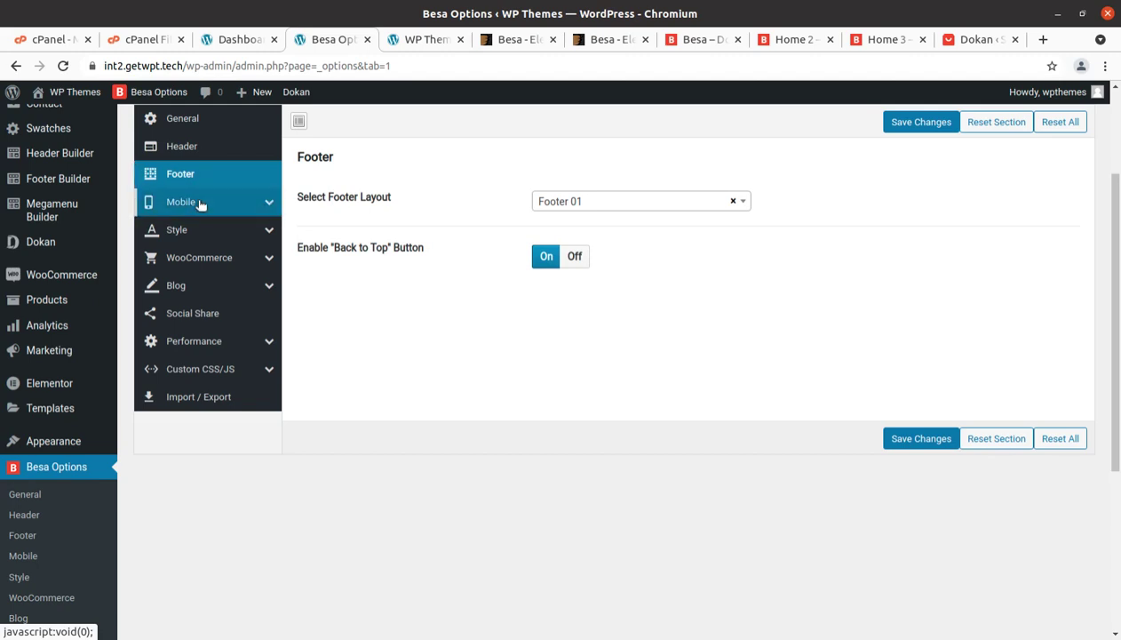
pyautogui.click(201, 203)
pyautogui.scroll(-3, 475, 290)
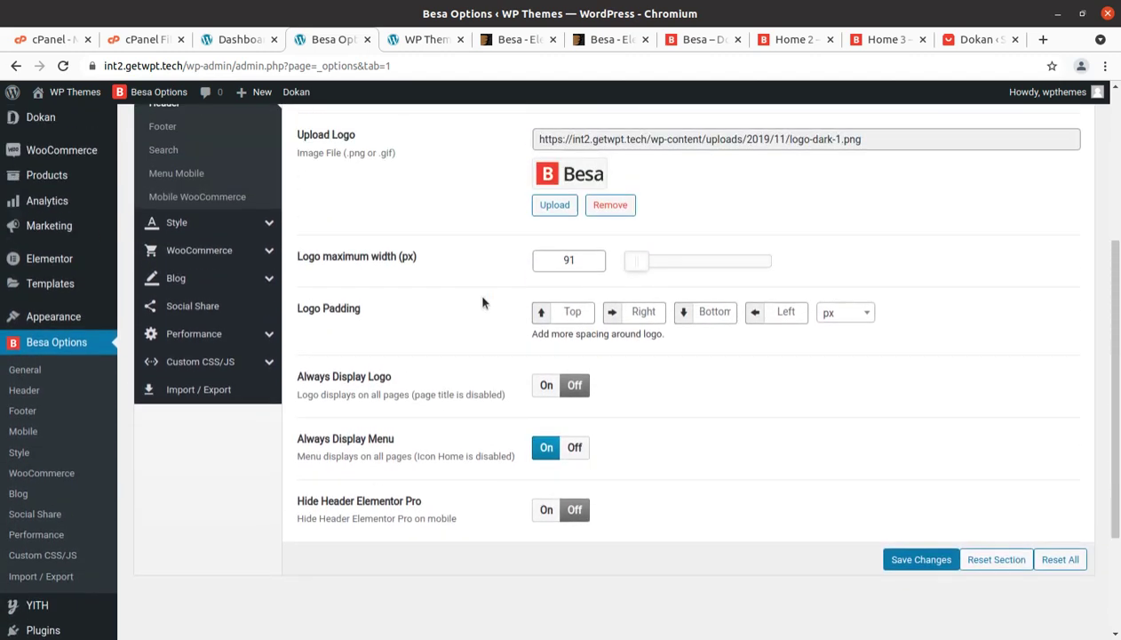
pyautogui.scroll(1, 482, 303)
# Step through Mobile Footer, Search, Menu Mobile and Mobile WooCommerce, ending at Style
pyautogui.click(167, 174)
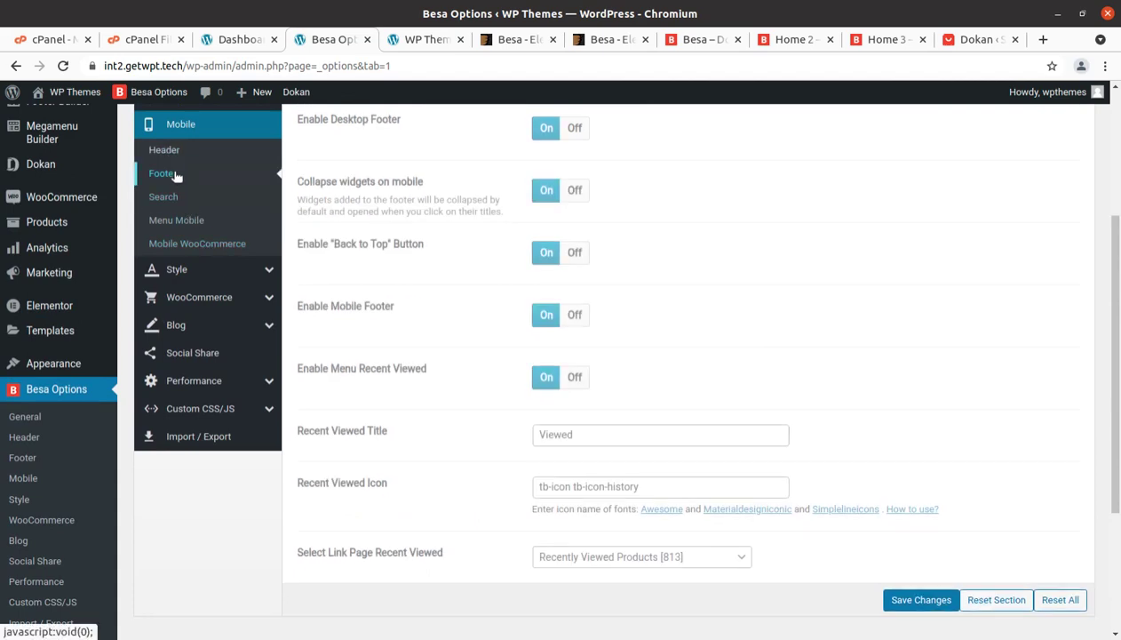
pyautogui.click(167, 197)
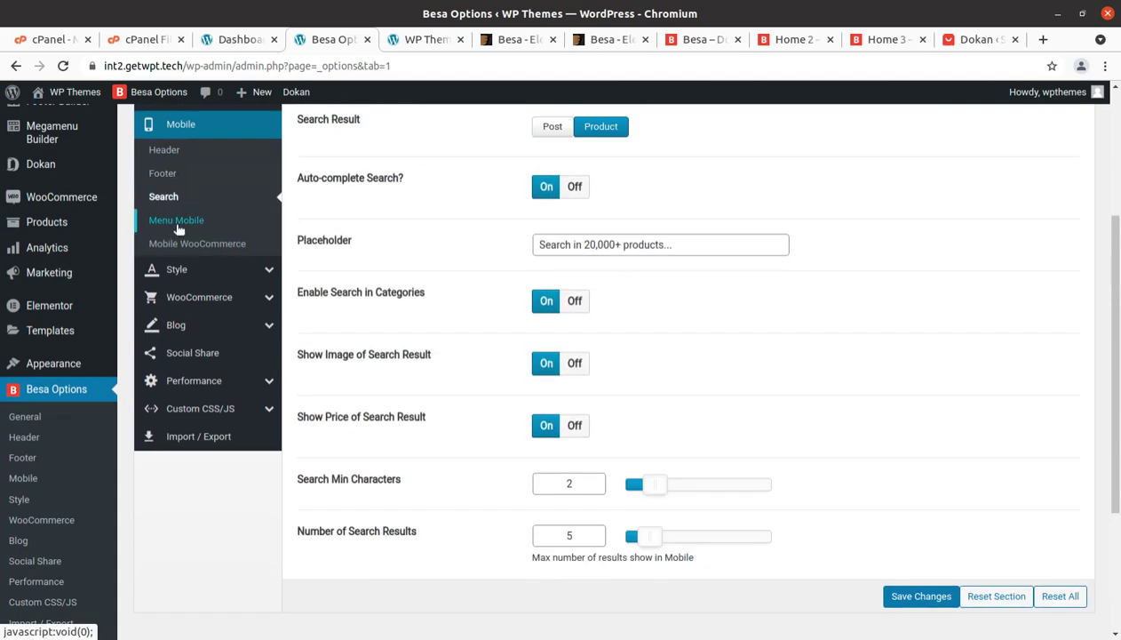
pyautogui.click(177, 220)
pyautogui.click(180, 245)
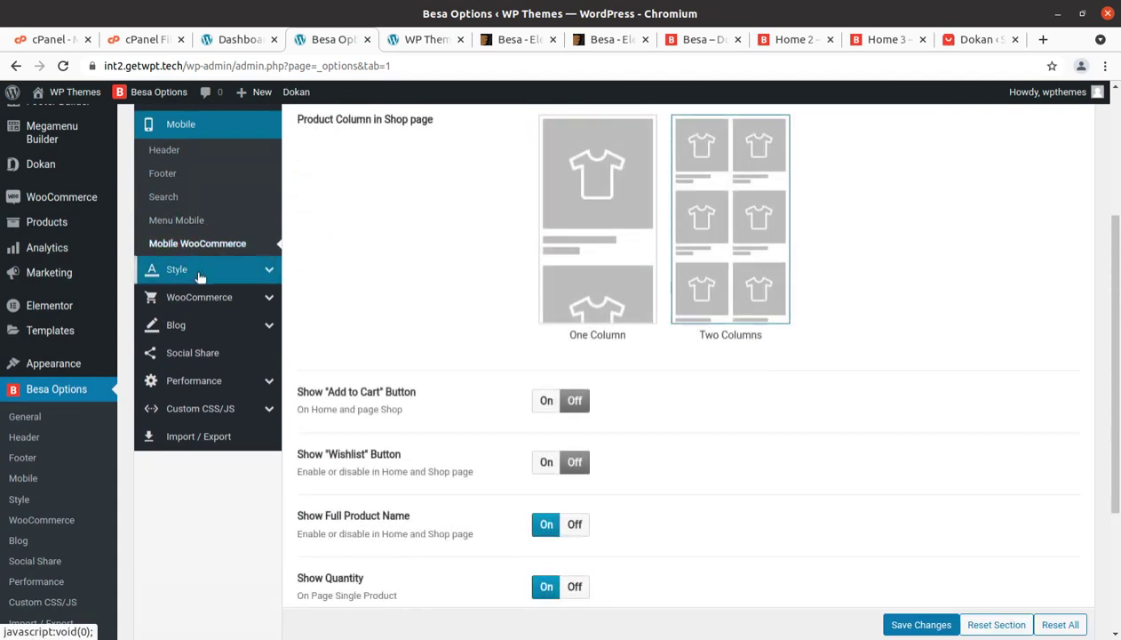
pyautogui.click(199, 277)
# Glance at the demo storefront, then review the Style Typography and mobile header colour settings
pyautogui.scroll(2, 469, 436)
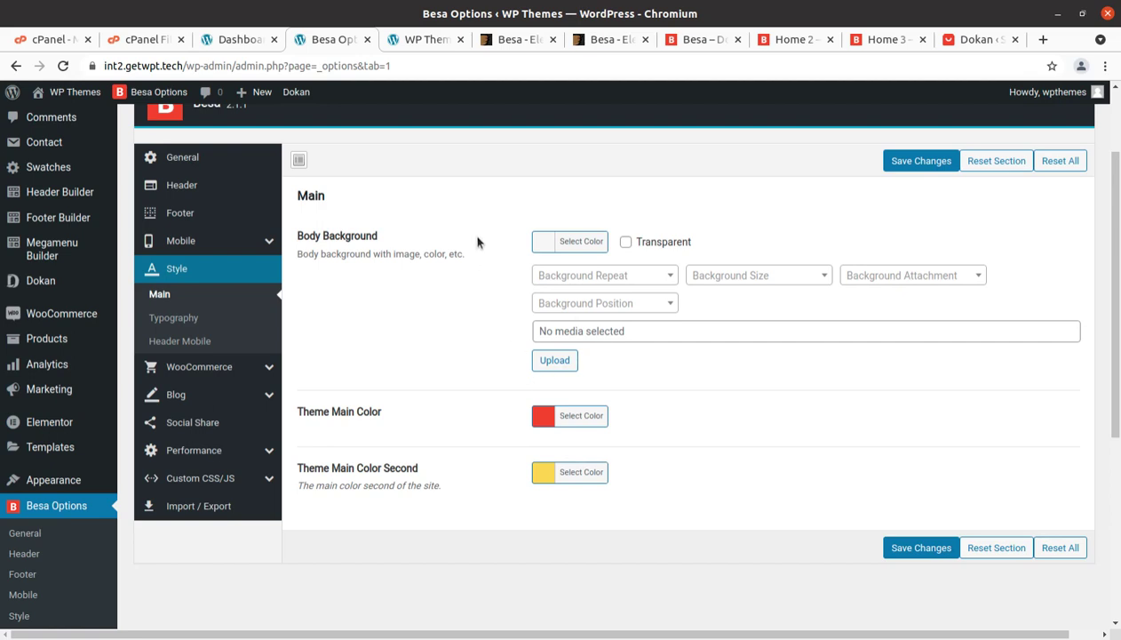
pyautogui.click(692, 41)
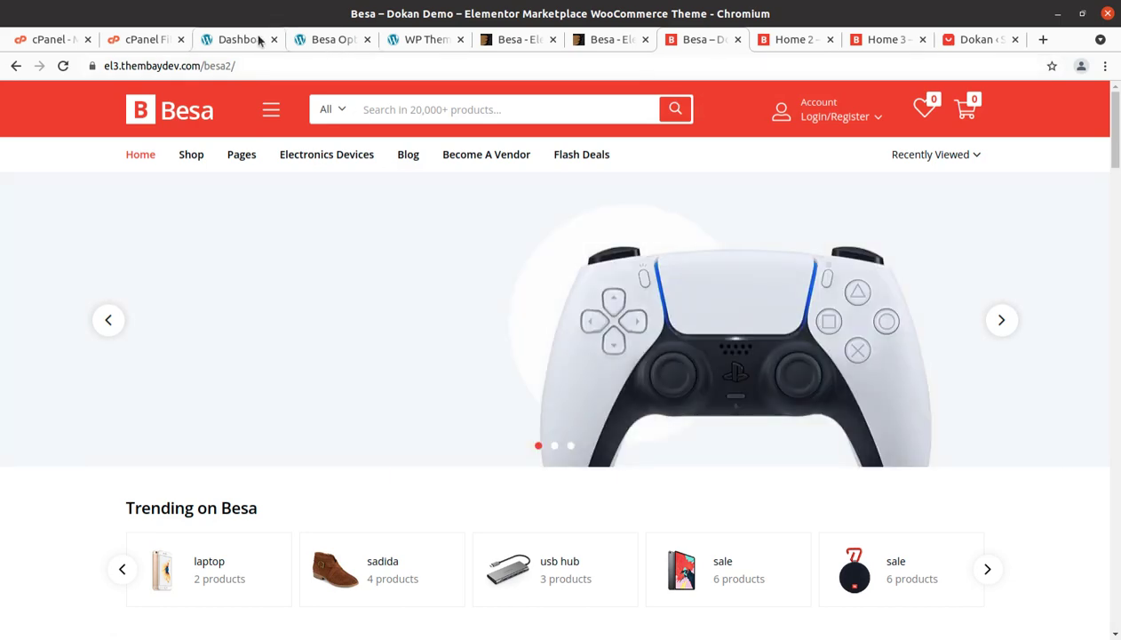
pyautogui.click(226, 40)
pyautogui.click(327, 41)
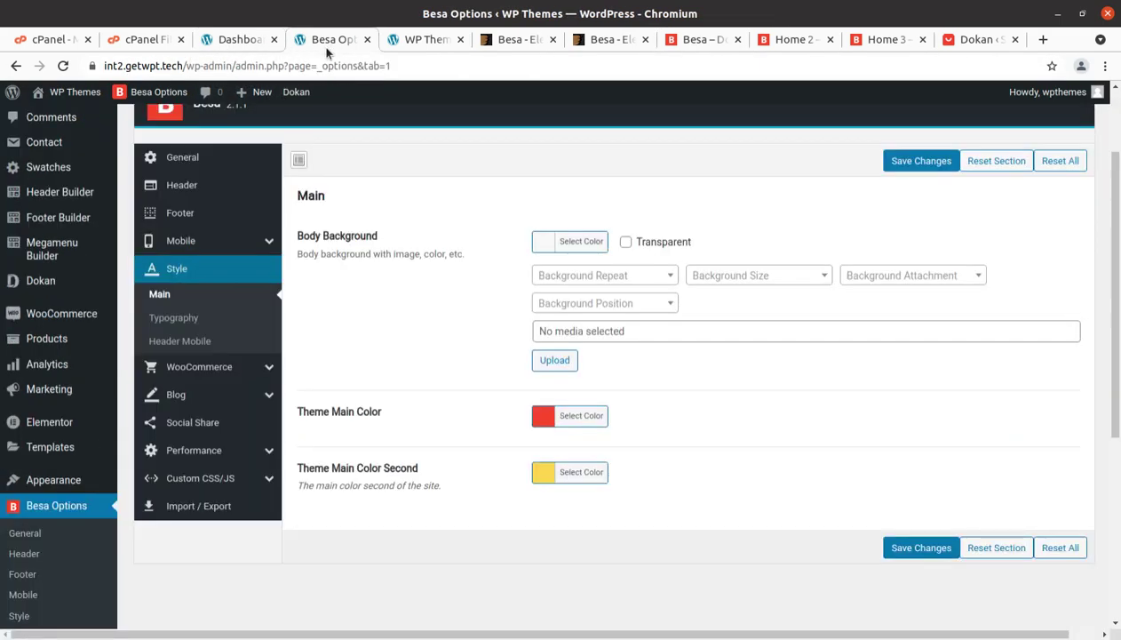
pyautogui.click(184, 320)
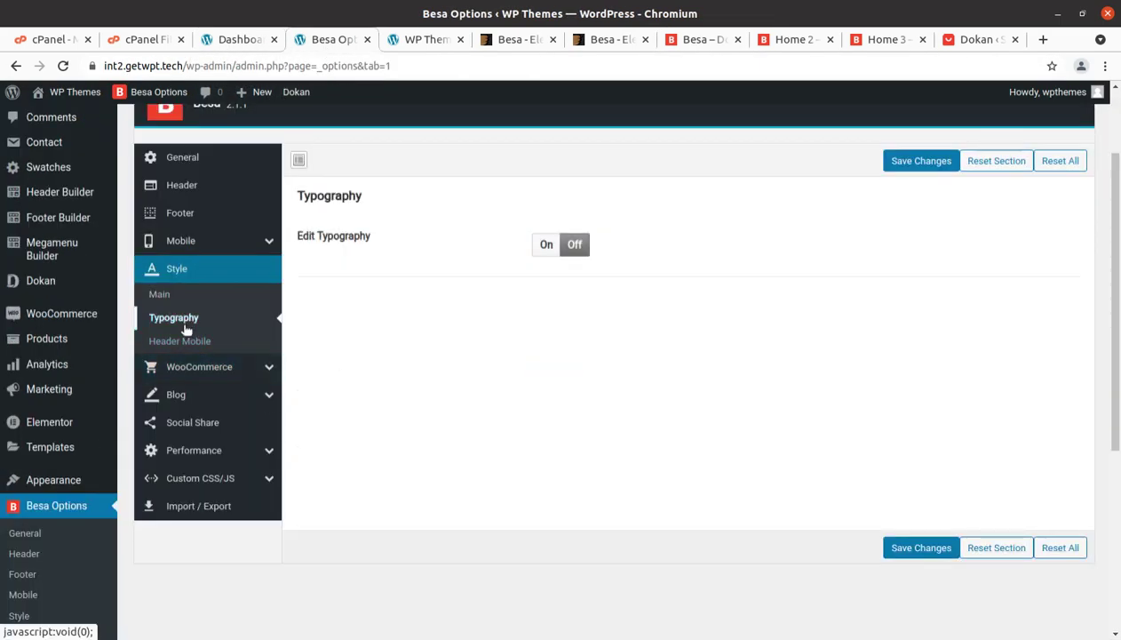
pyautogui.click(187, 343)
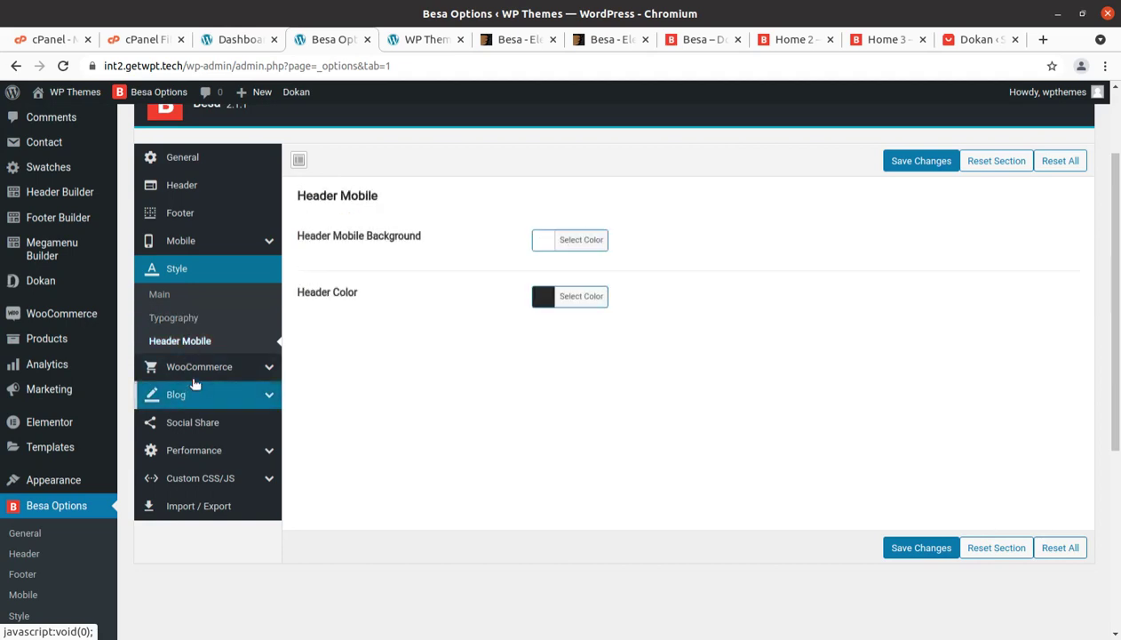
# Step through the WooCommerce subpages from Mini Cart to Multi-vendor, then open Blog
pyautogui.click(193, 368)
pyautogui.click(183, 322)
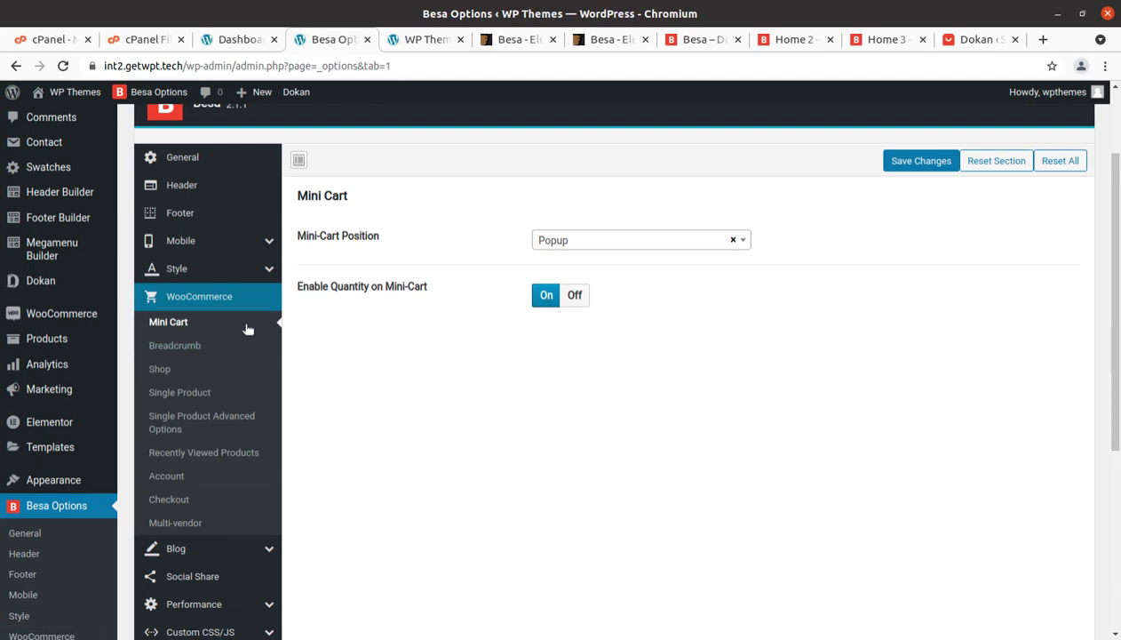
pyautogui.click(167, 347)
pyautogui.click(163, 368)
pyautogui.click(169, 392)
pyautogui.click(175, 429)
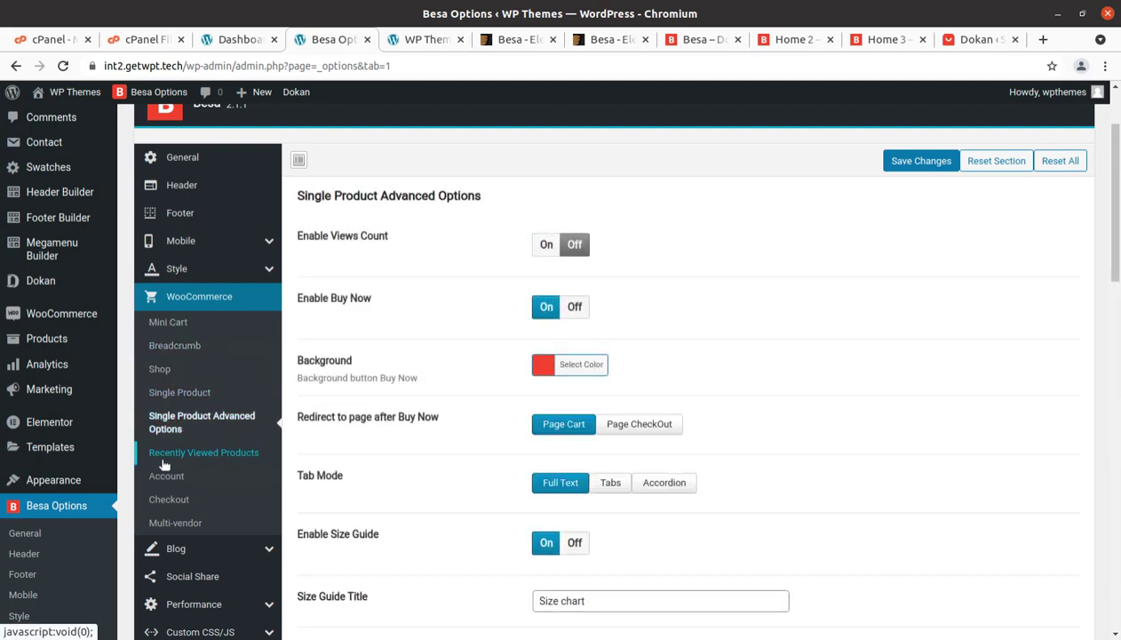
pyautogui.click(172, 455)
pyautogui.click(169, 478)
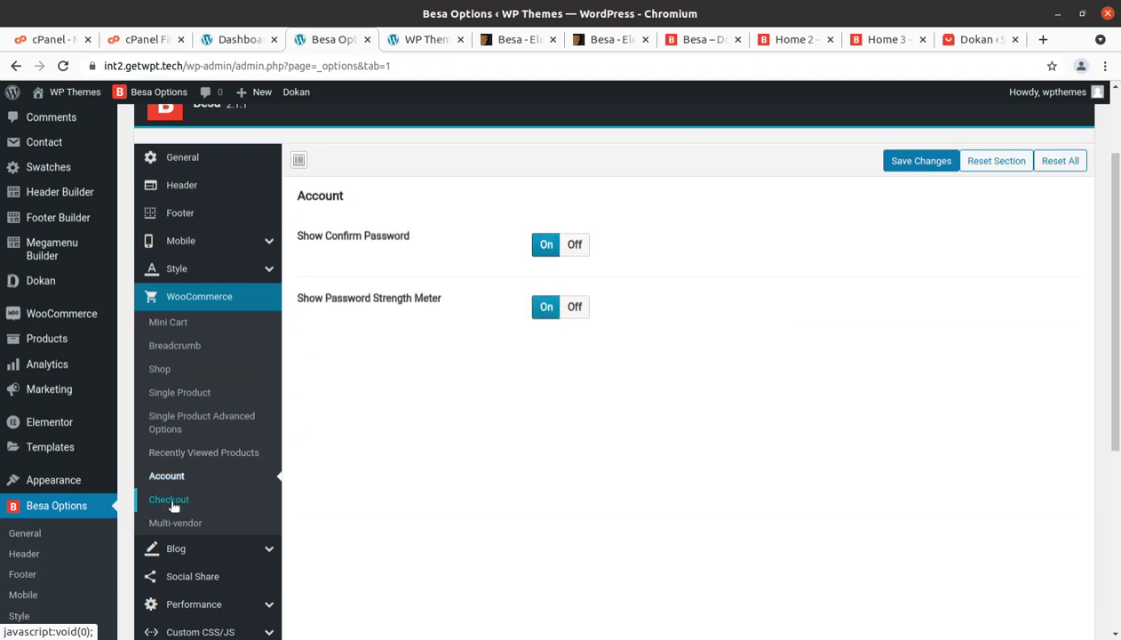
pyautogui.click(169, 499)
pyautogui.click(177, 522)
pyautogui.scroll(-3, 169, 515)
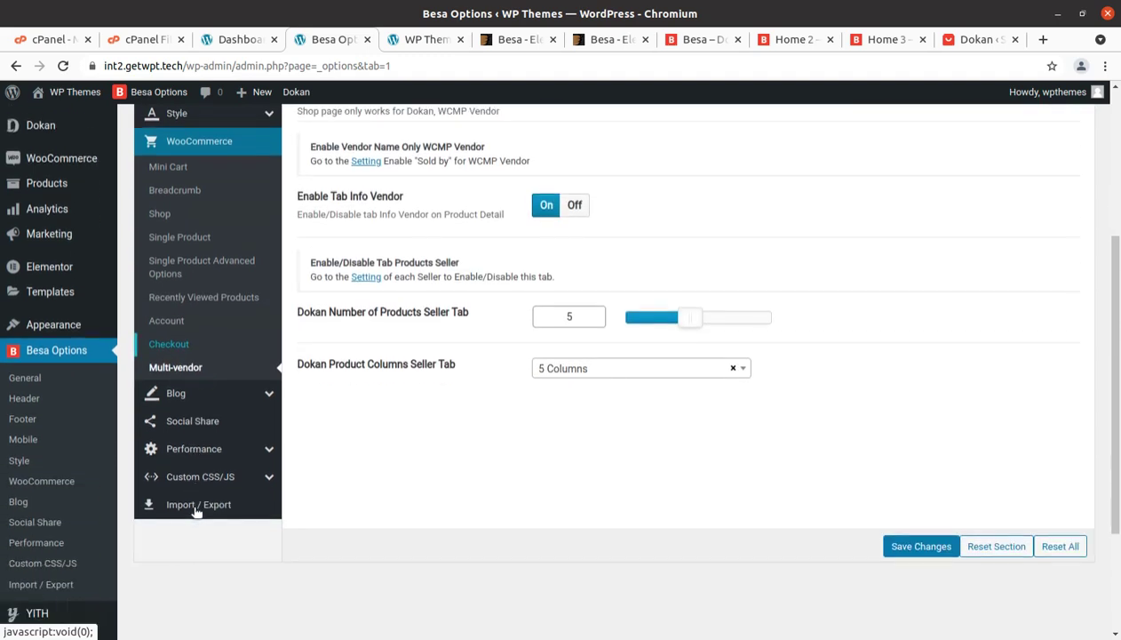
pyautogui.click(156, 395)
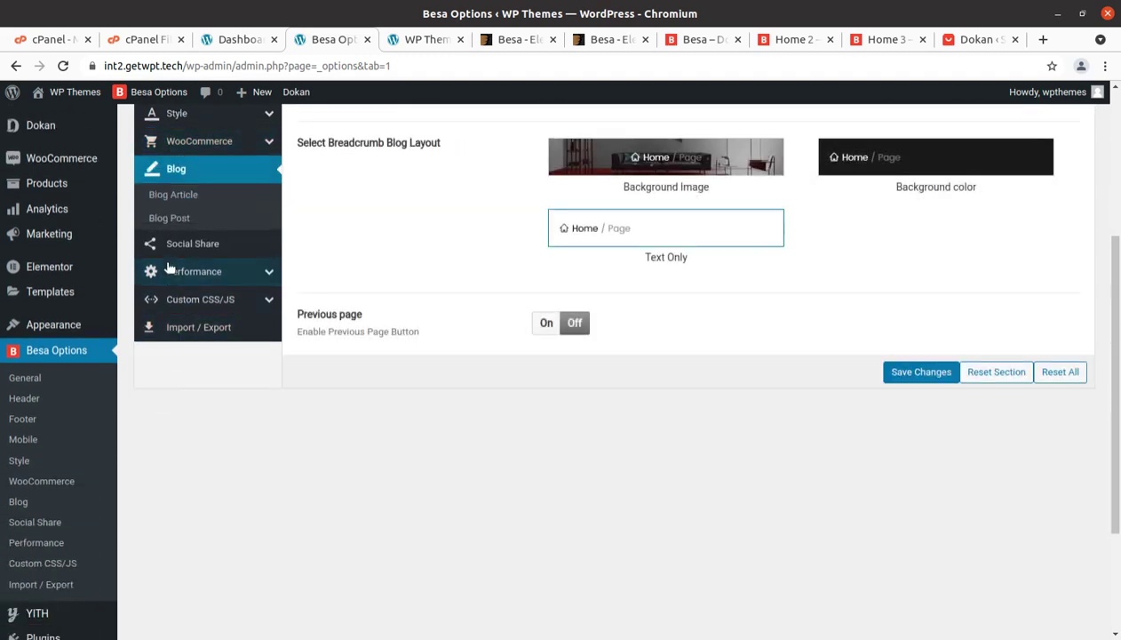
# Review the Performance and Custom CSS/JS theme options and confirm every custom CSS field is empty
pyautogui.click(185, 281)
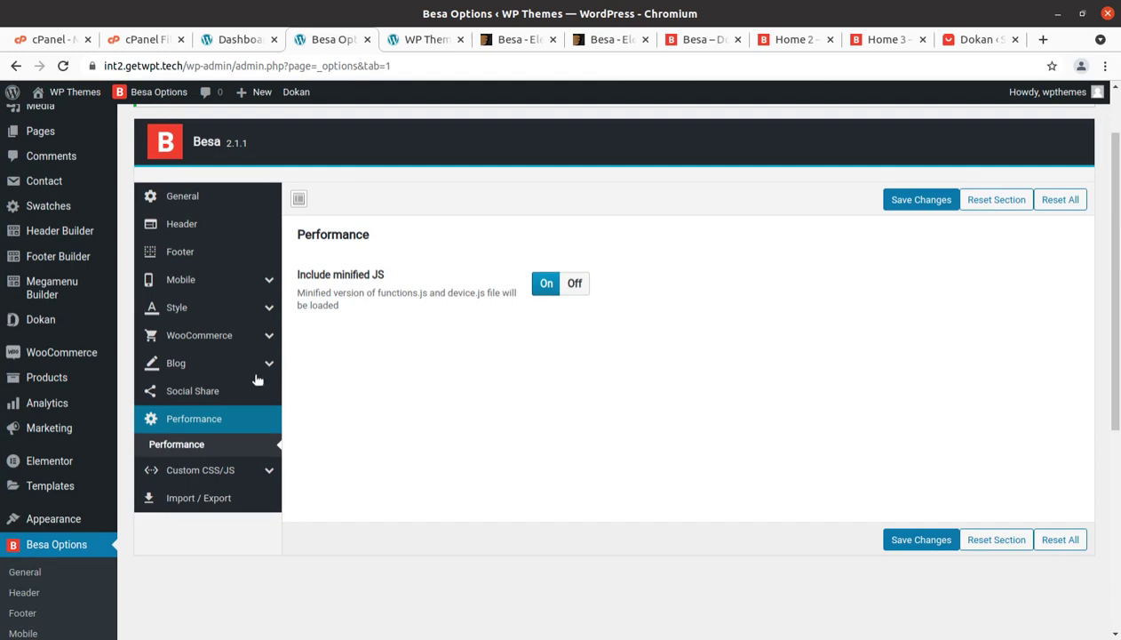
pyautogui.click(262, 470)
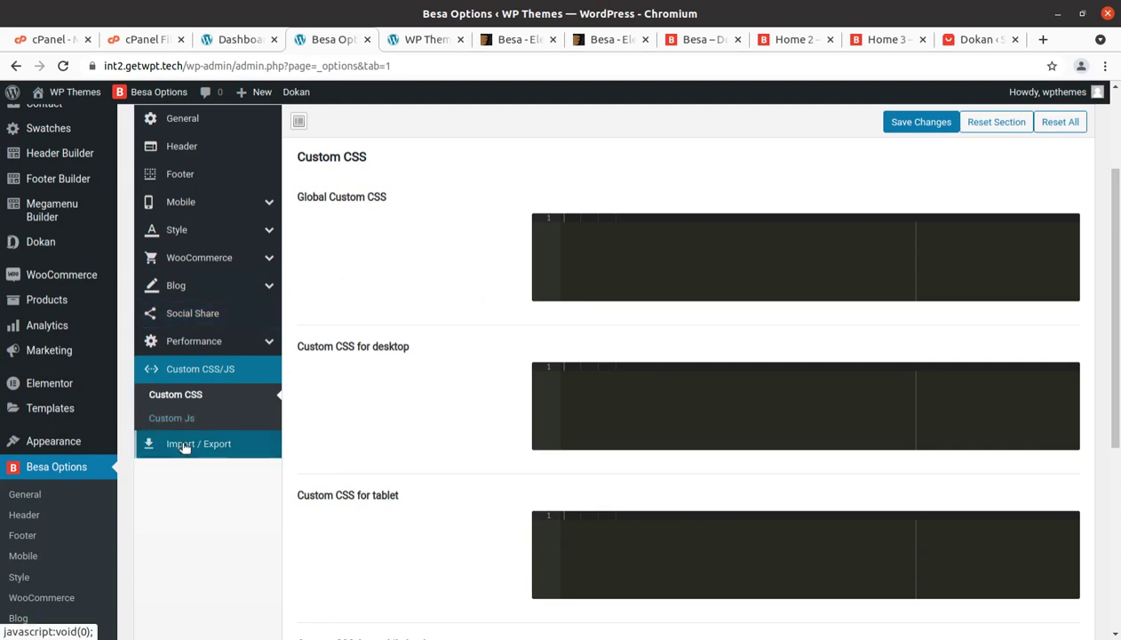
pyautogui.scroll(3, 181, 422)
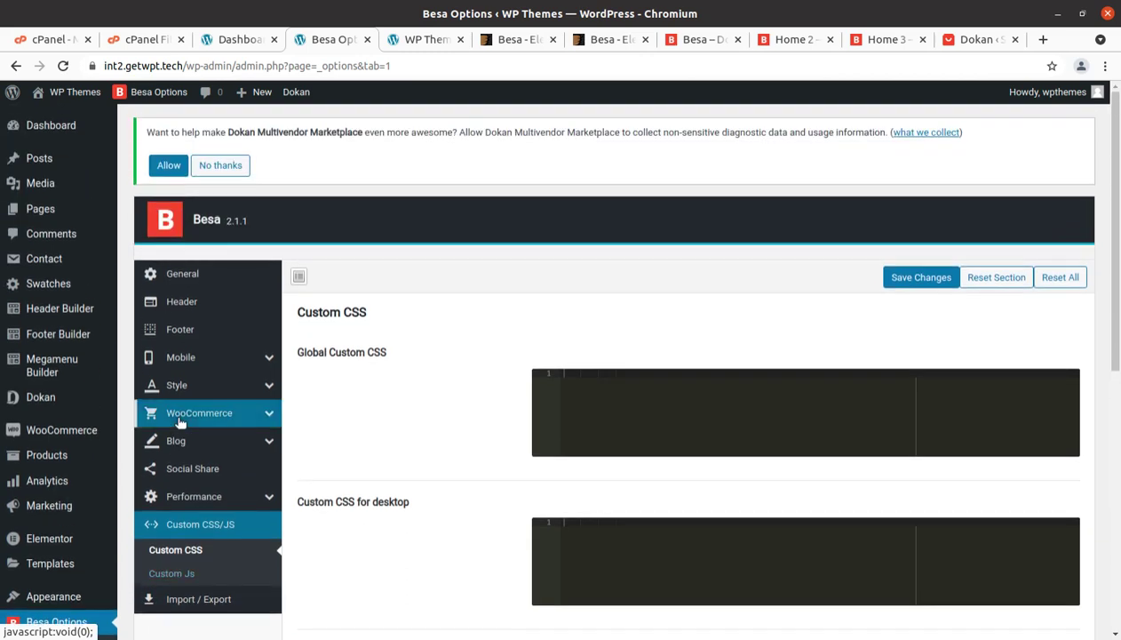
pyautogui.scroll(-5, 277, 405)
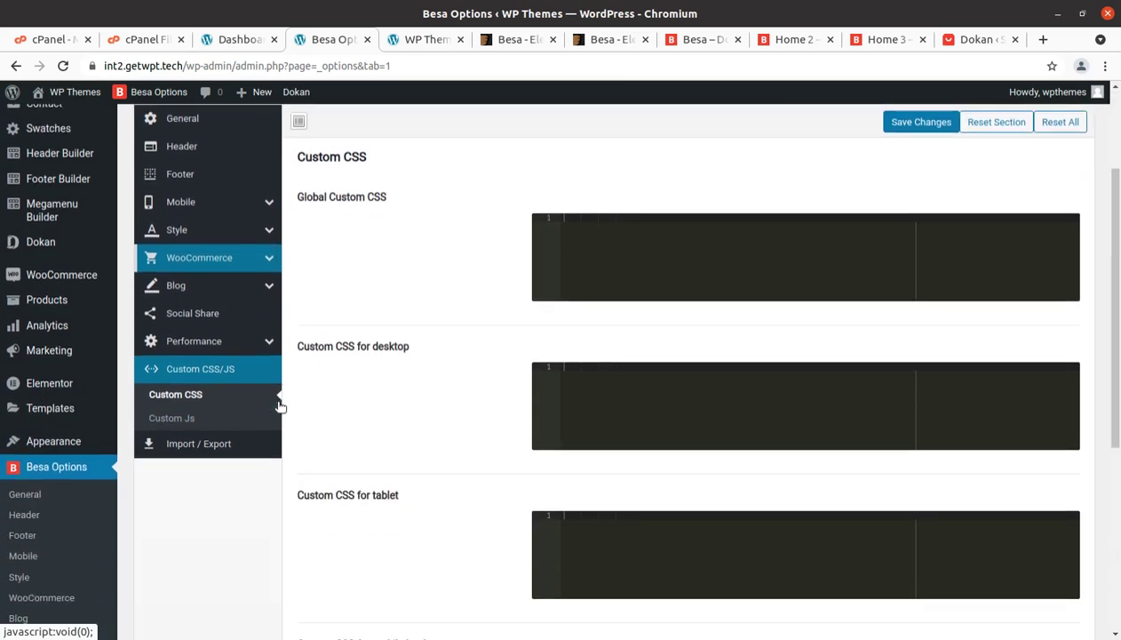
pyautogui.scroll(-3, 277, 407)
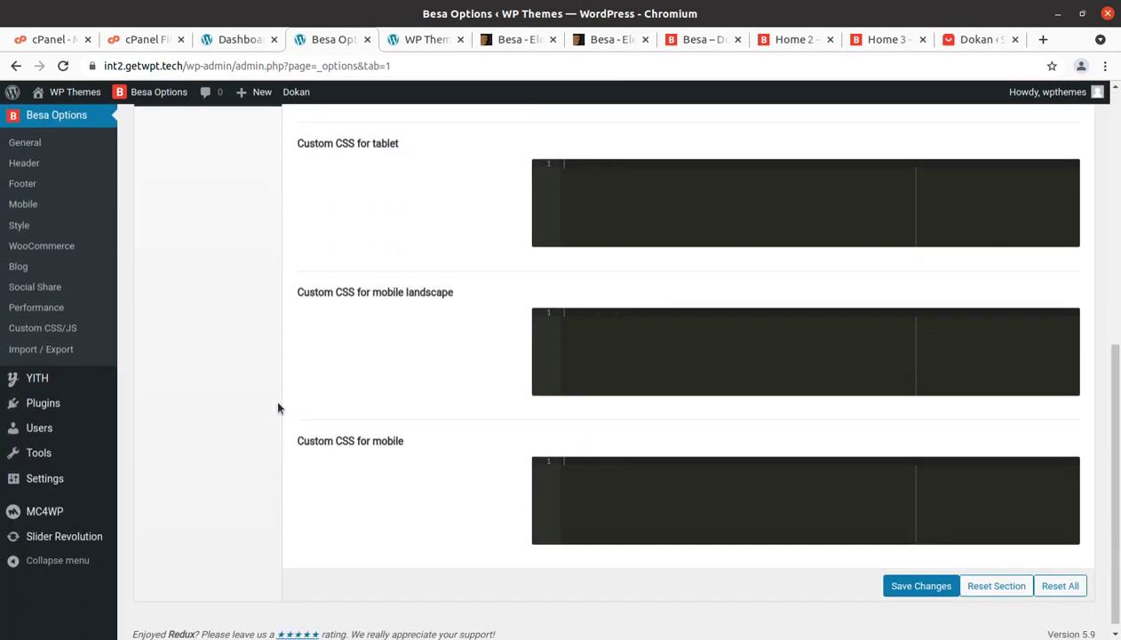
# Open the live Besa site in a new tab from the admin bar's site name
pyautogui.scroll(5, 277, 407)
pyautogui.scroll(3, 278, 406)
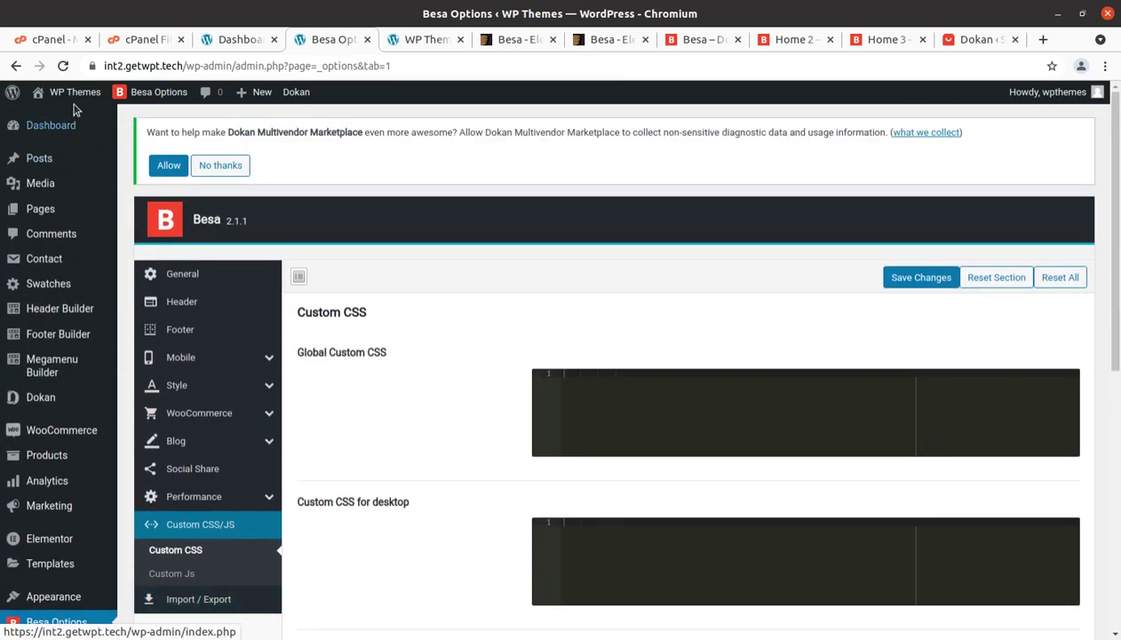
pyautogui.moveTo(66, 92)
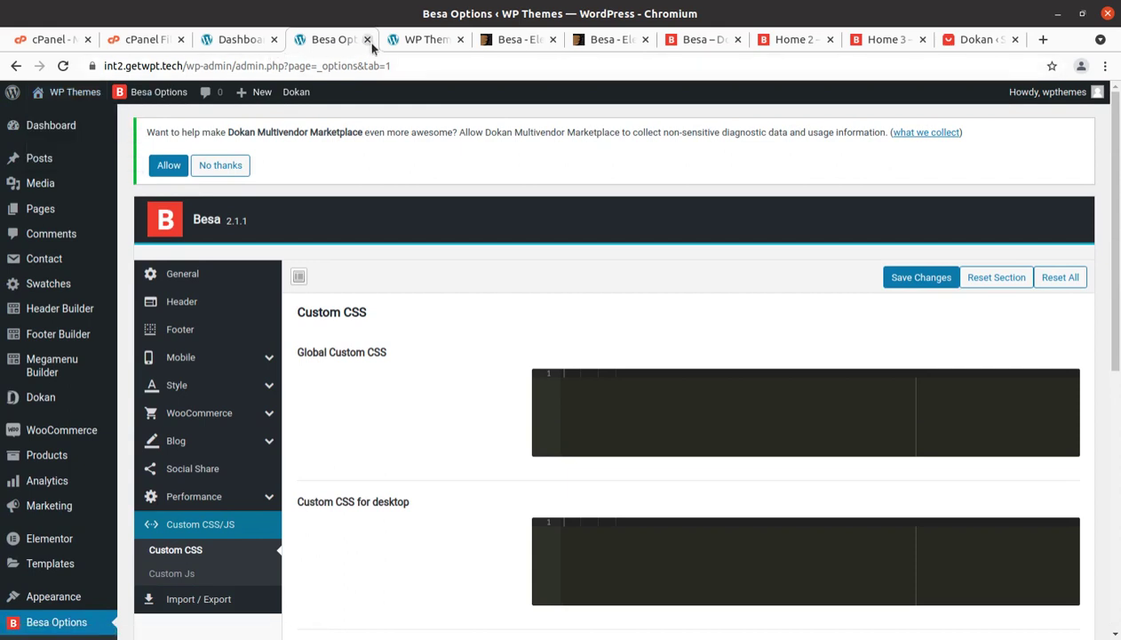
pyautogui.middleClick(60, 118)
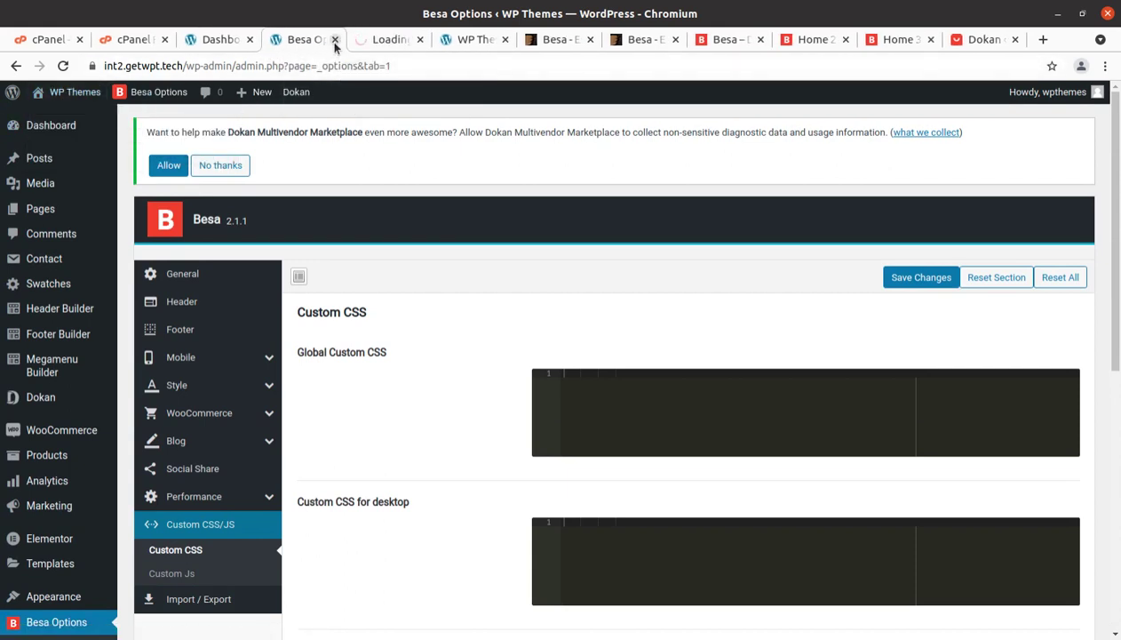
# Close the Besa Options tab and open the live Home 1 page in Elementor
pyautogui.click(334, 39)
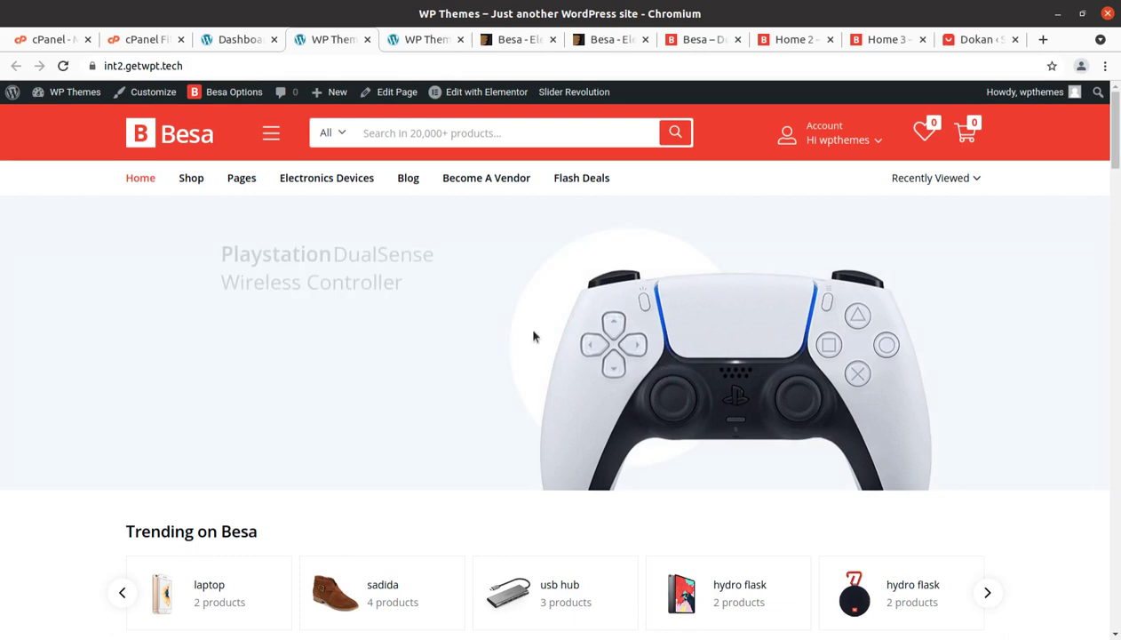
pyautogui.moveTo(265, 179)
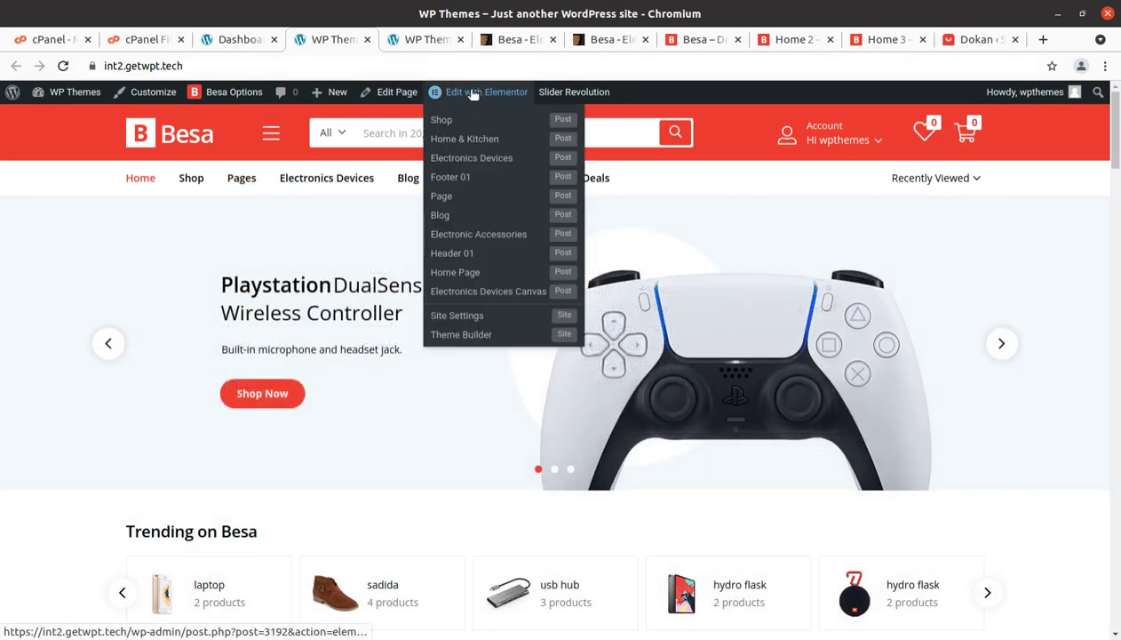
pyautogui.click(473, 94)
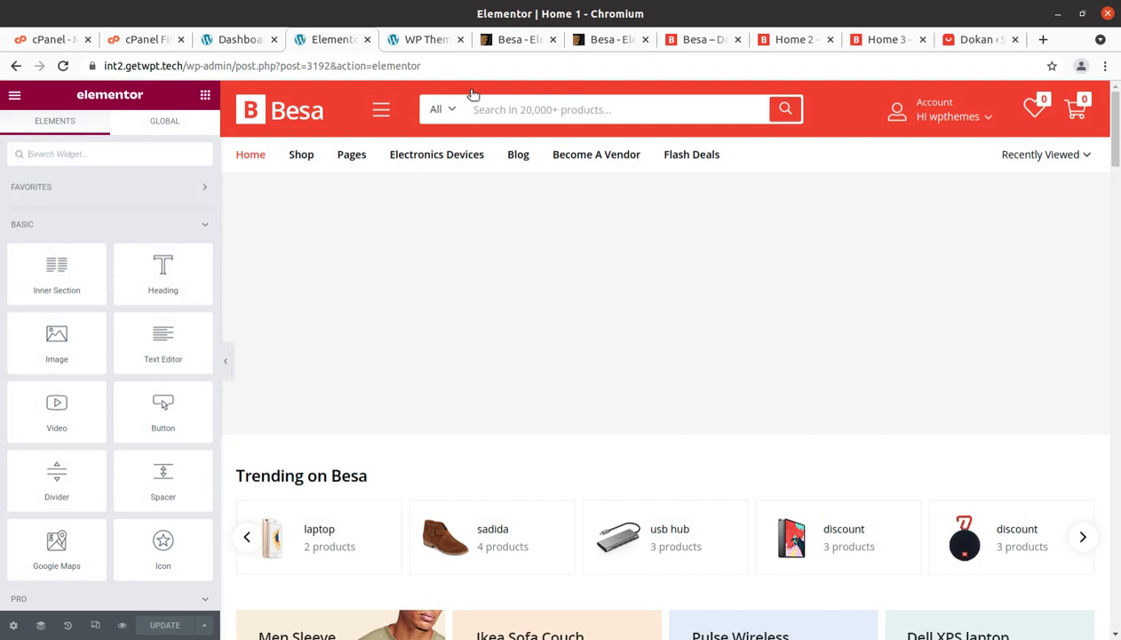
# Select the slider shortcode widget, then open the Slider Revolution overview and dismiss its welcome message
pyautogui.click(445, 350)
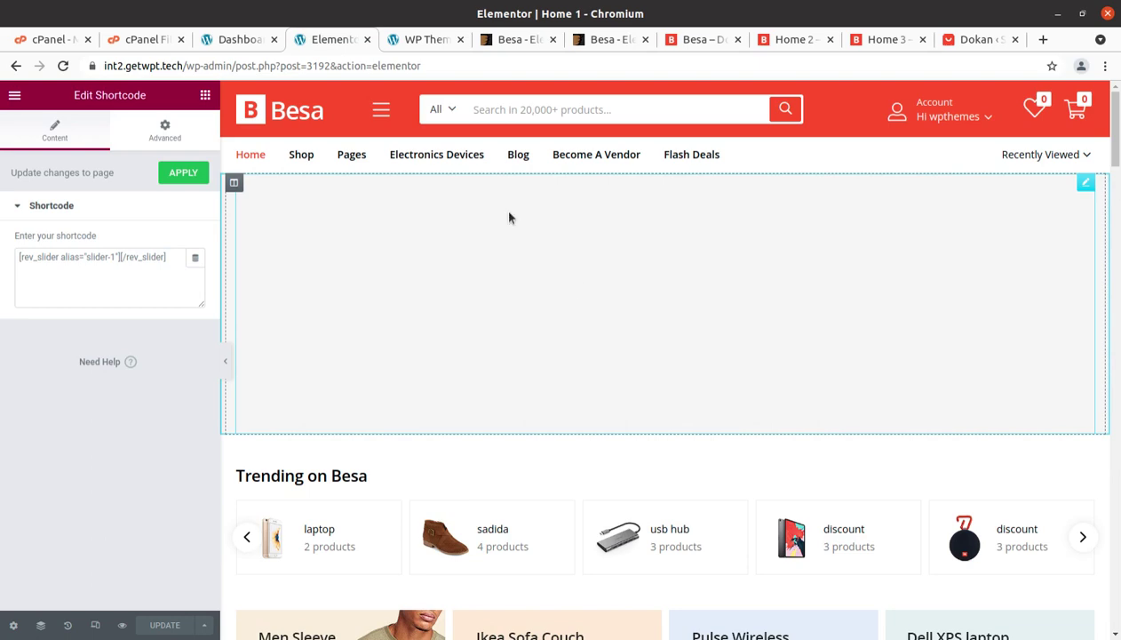
pyautogui.click(241, 42)
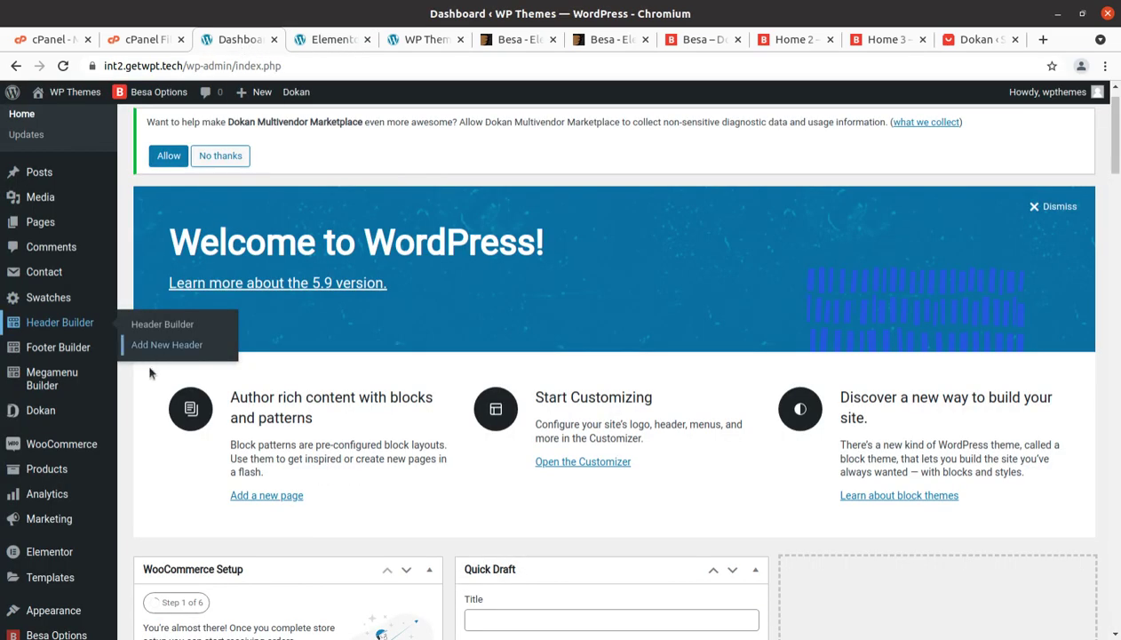
pyautogui.scroll(-3, 142, 315)
pyautogui.scroll(-3, 90, 582)
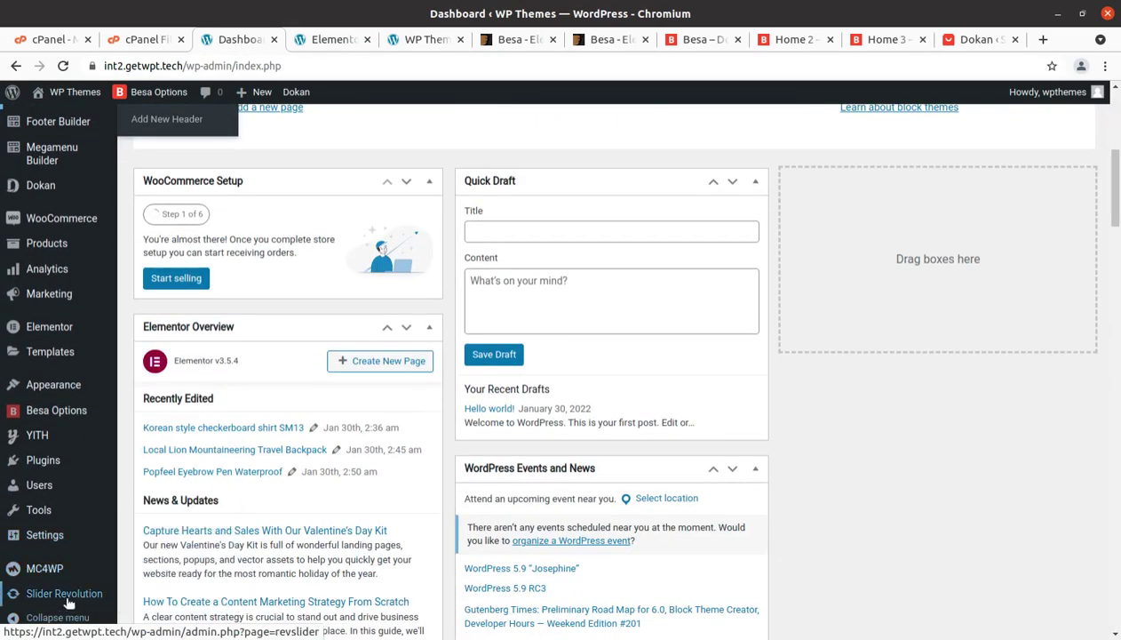
pyautogui.moveTo(68, 592)
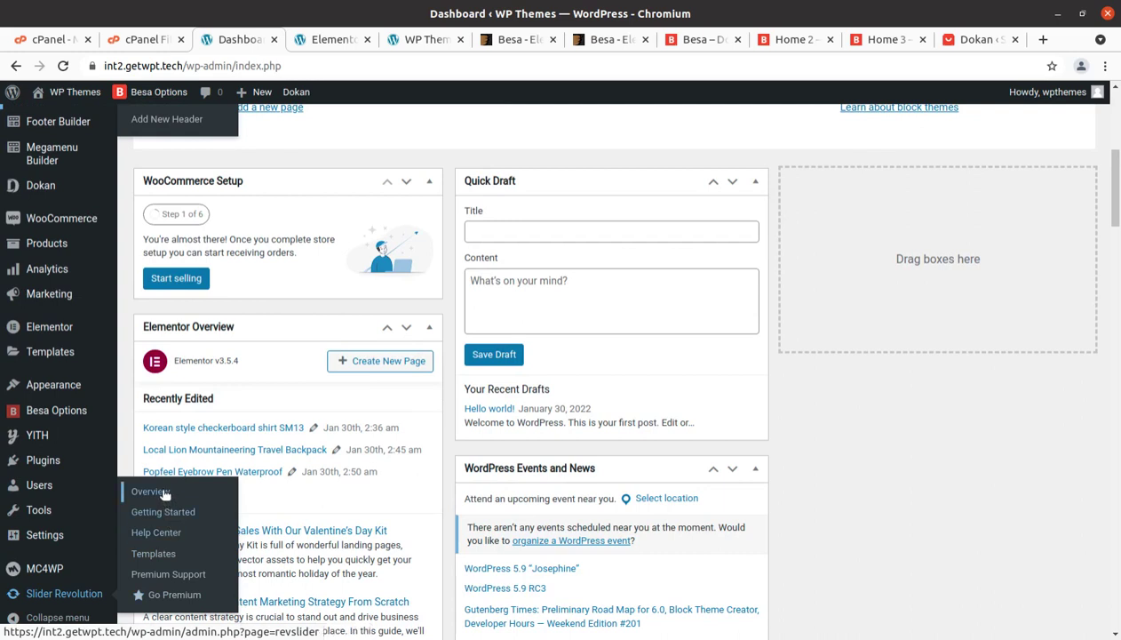
pyautogui.click(63, 598)
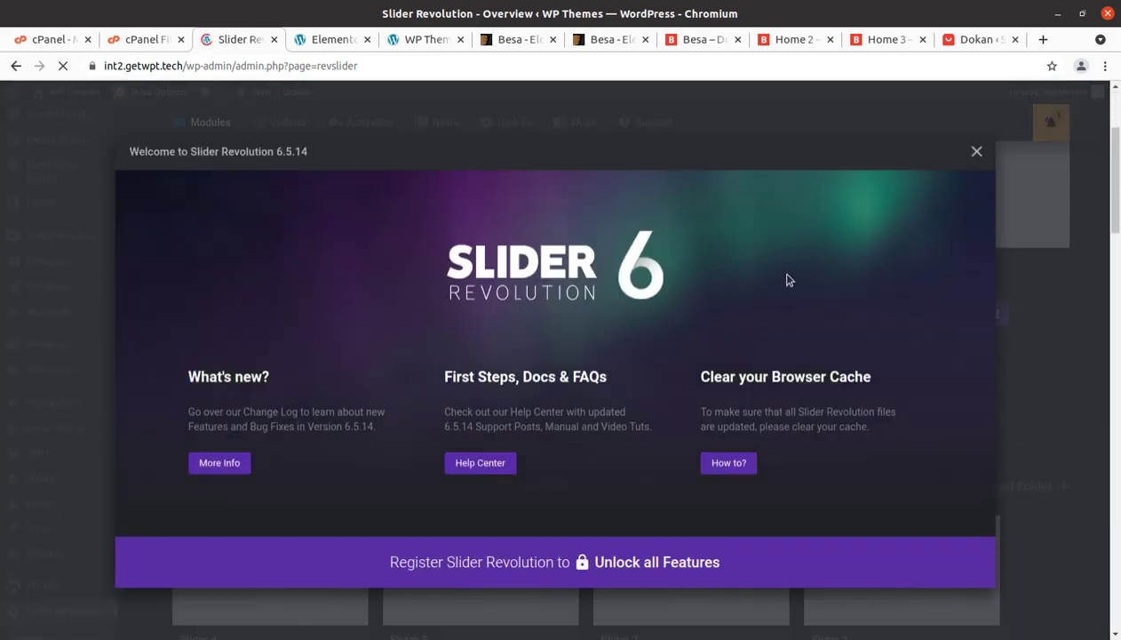
pyautogui.click(976, 151)
pyautogui.scroll(-2, 944, 157)
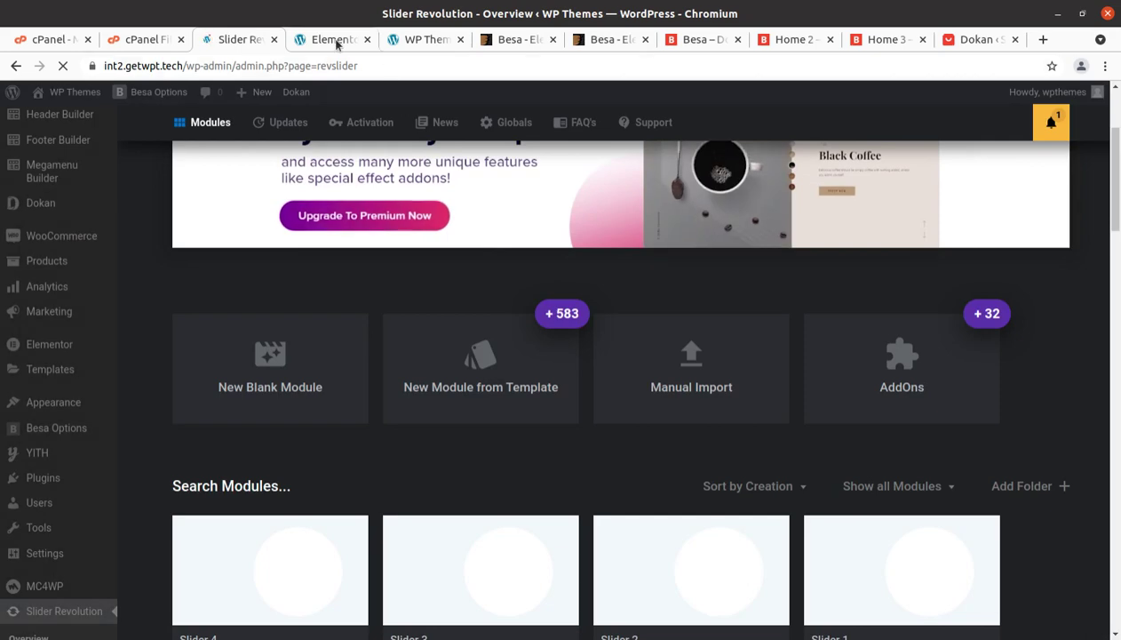
# Open Slider 1 (slider-1) in the Slider Revolution editor
pyautogui.click(333, 39)
pyautogui.moveTo(437, 153)
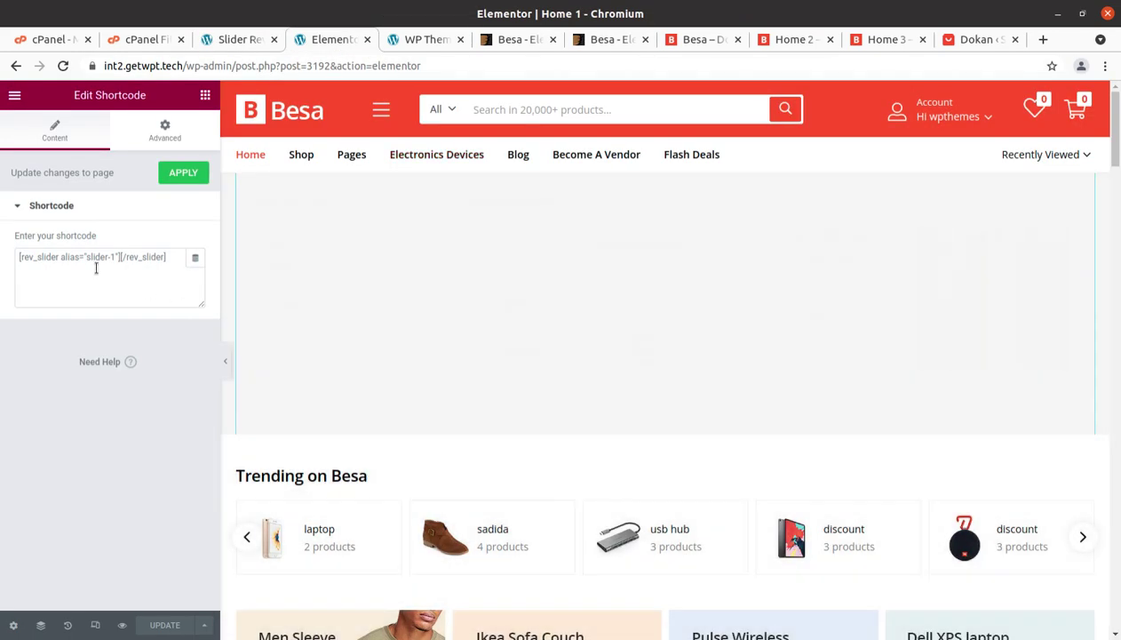
pyautogui.click(238, 40)
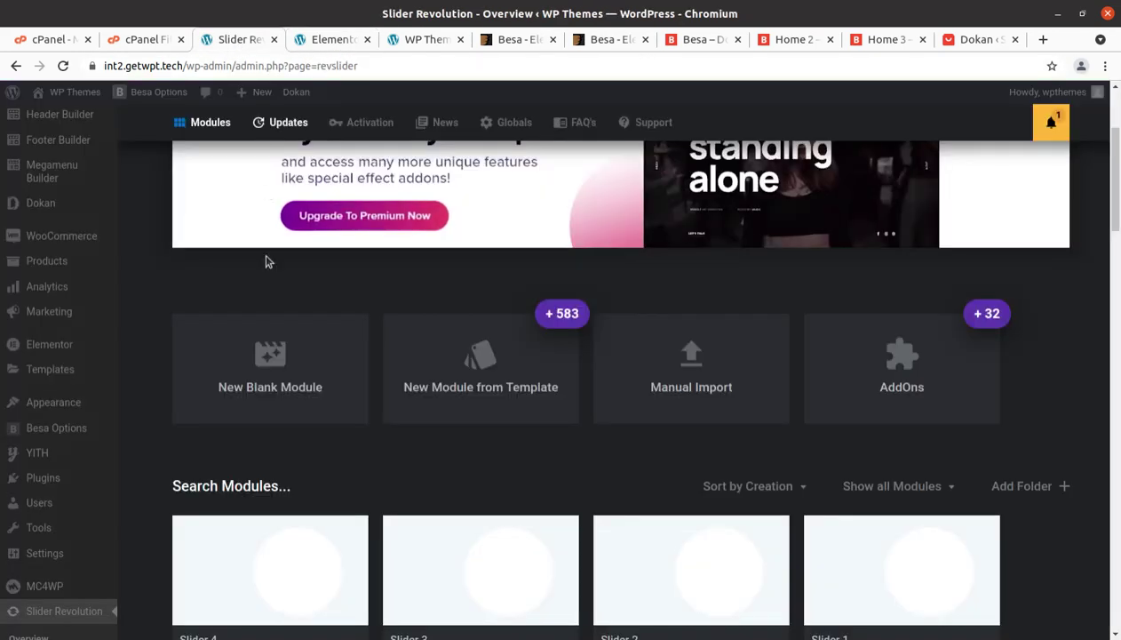
pyautogui.scroll(-3, 363, 466)
pyautogui.moveTo(875, 413)
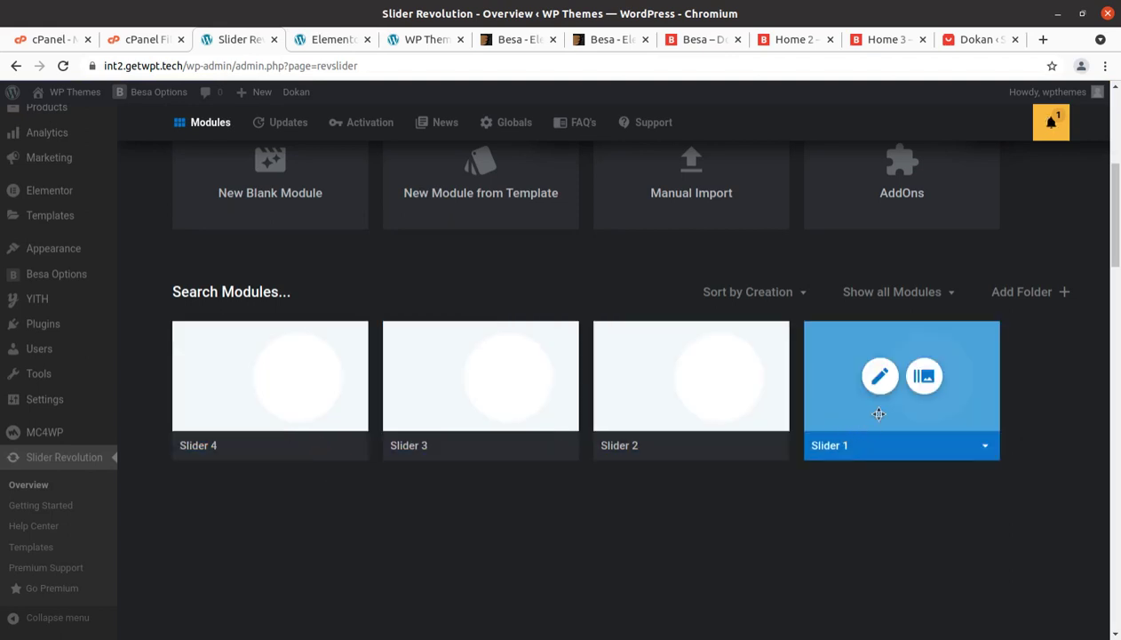
pyautogui.click(879, 378)
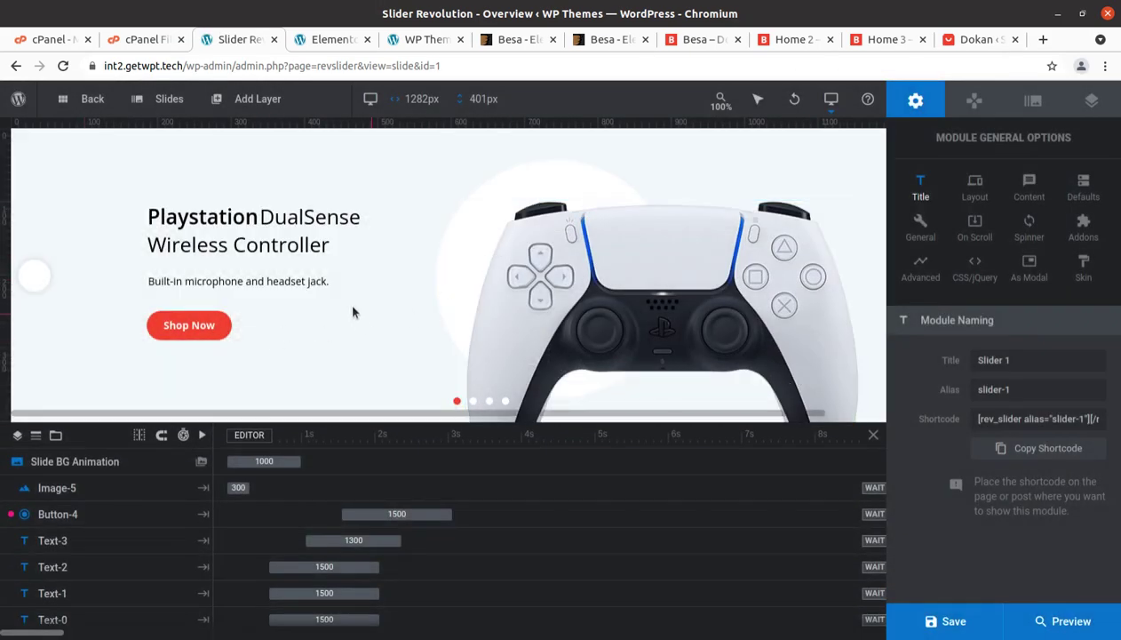
# Inspect the controller image and the DualSense and Playstation text layers, then leave the slider editor
pyautogui.click(565, 320)
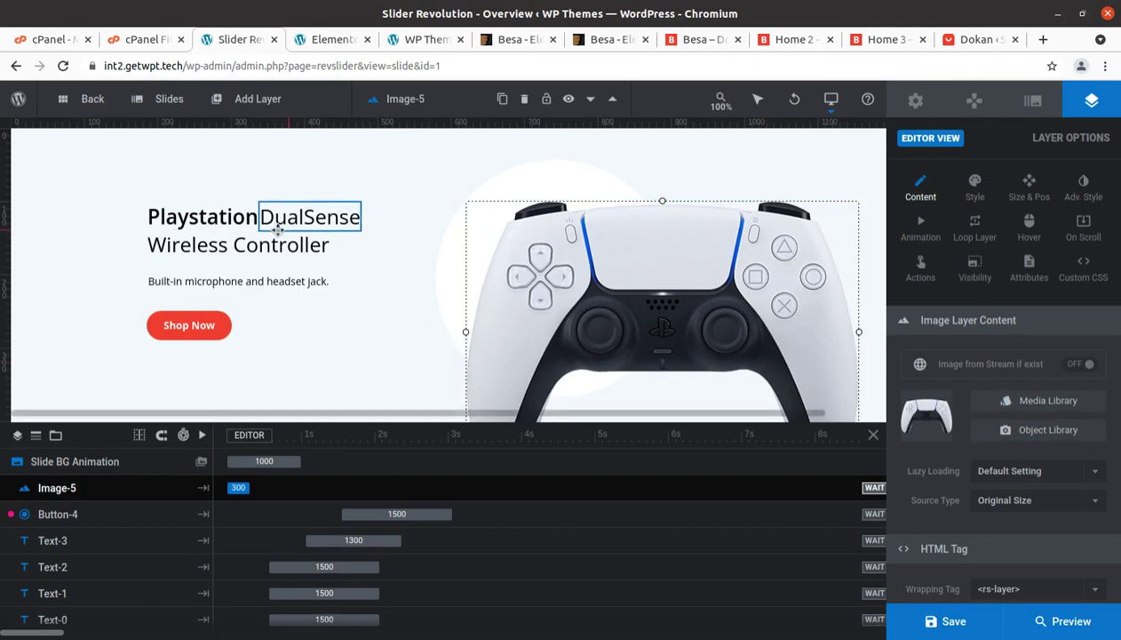
pyautogui.click(307, 217)
pyautogui.click(203, 216)
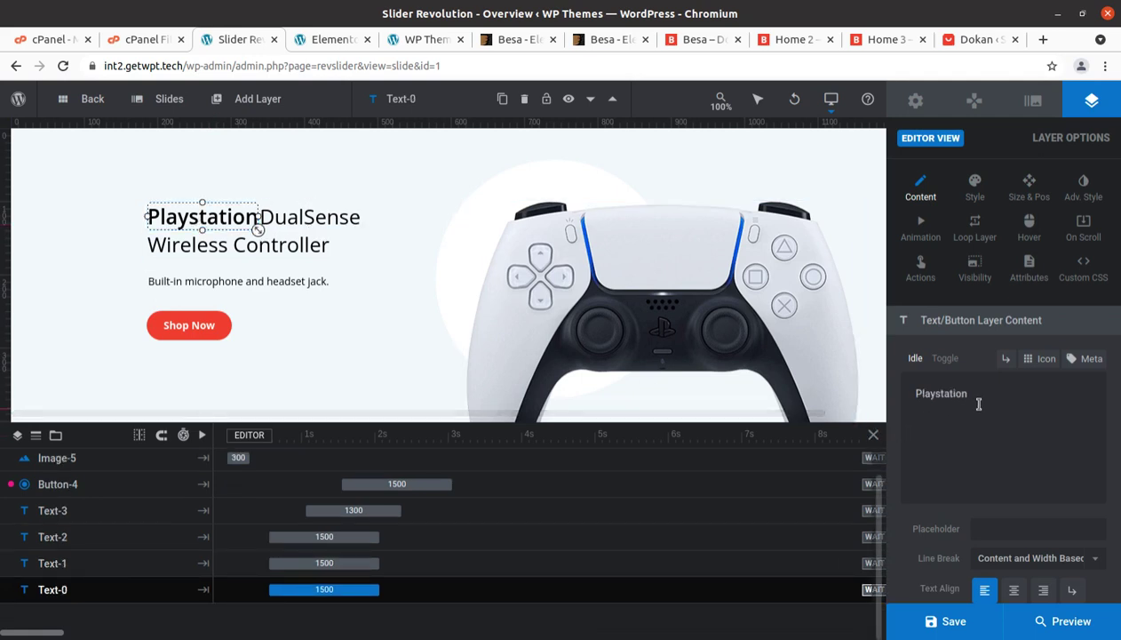
pyautogui.doubleClick(925, 396)
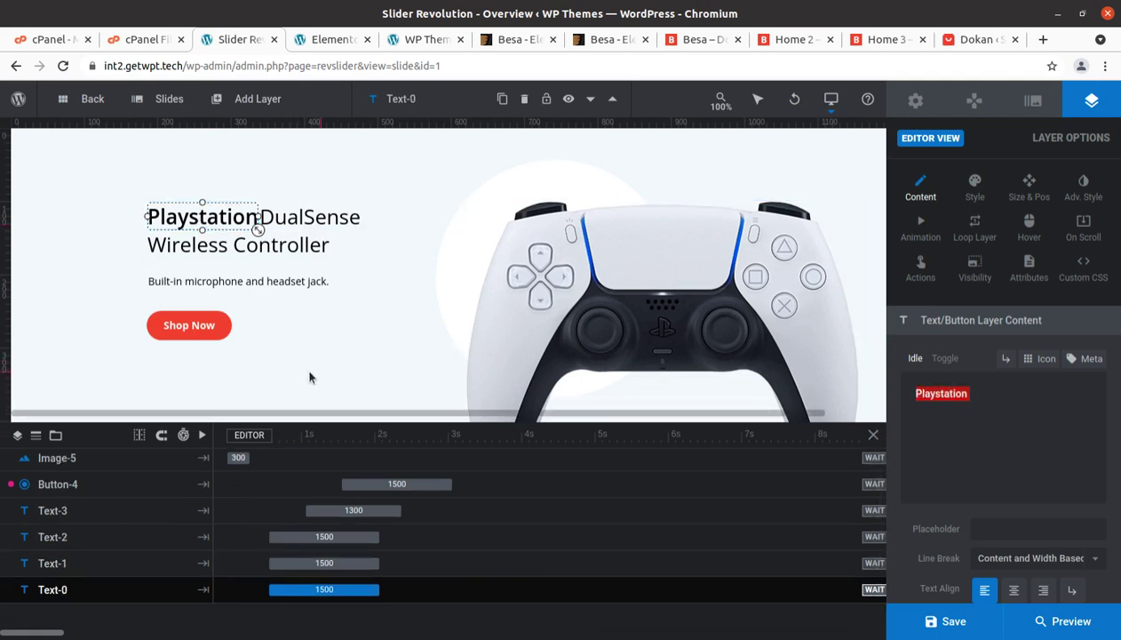
pyautogui.click(257, 98)
pyautogui.click(15, 68)
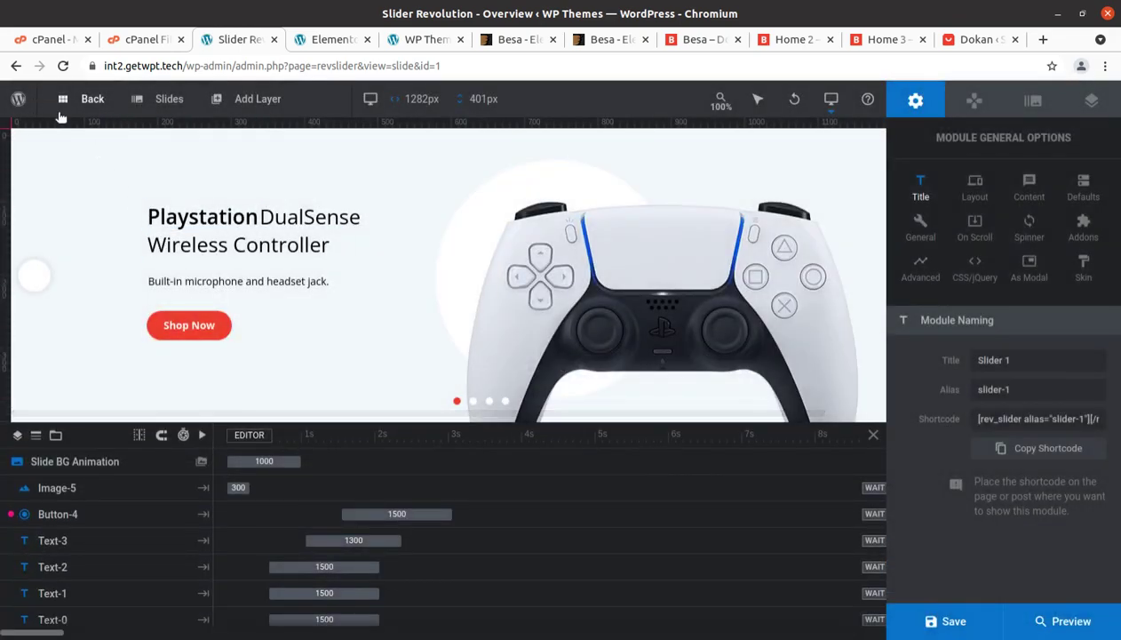
# Return to the Home 1 Elementor editor and select the Trending on Besa tag list widget
pyautogui.moveTo(21, 98)
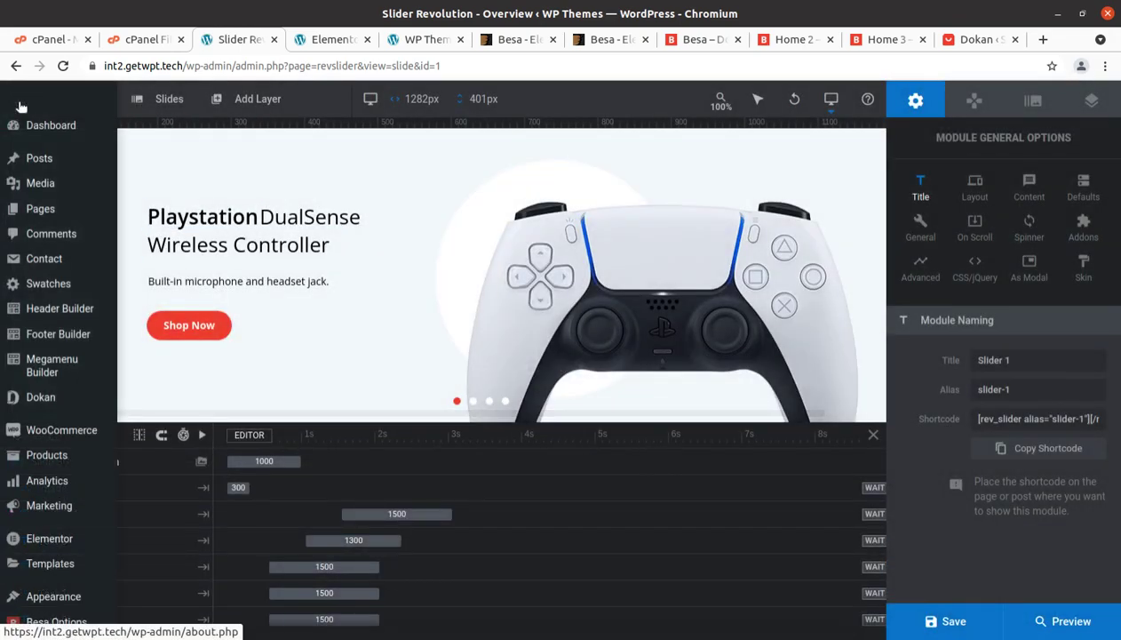
pyautogui.click(34, 130)
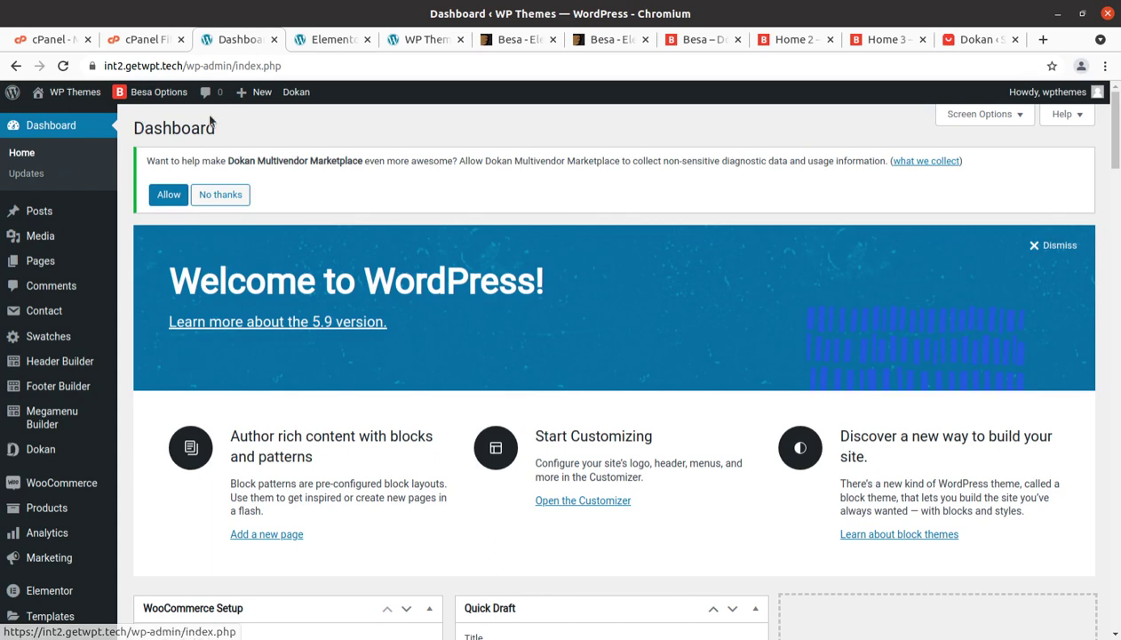
pyautogui.click(340, 41)
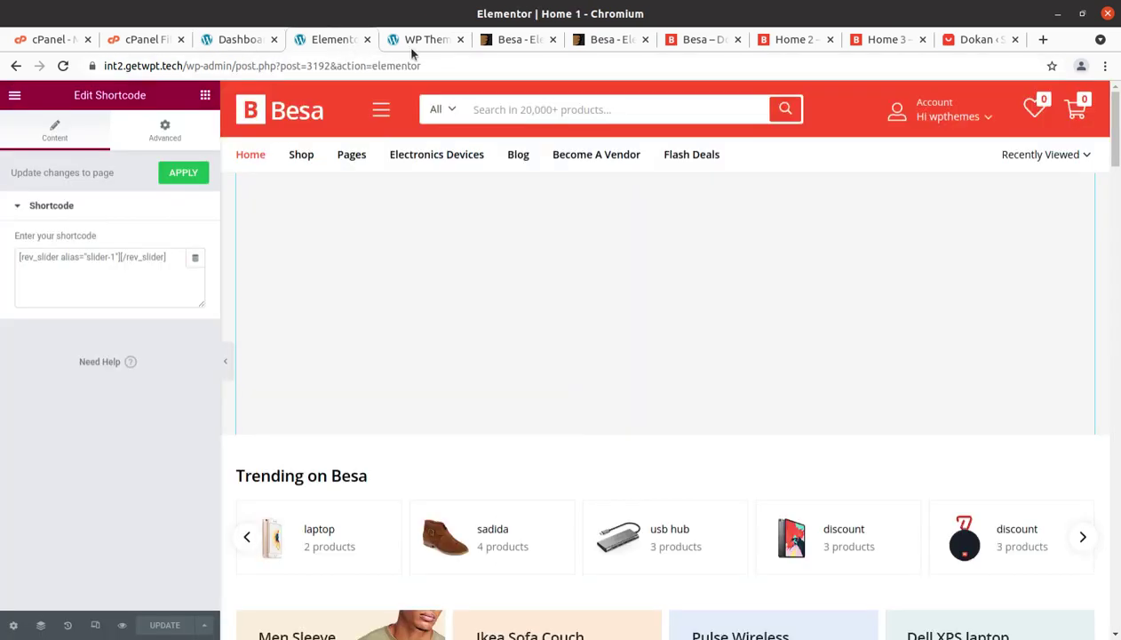
pyautogui.scroll(-2, 383, 333)
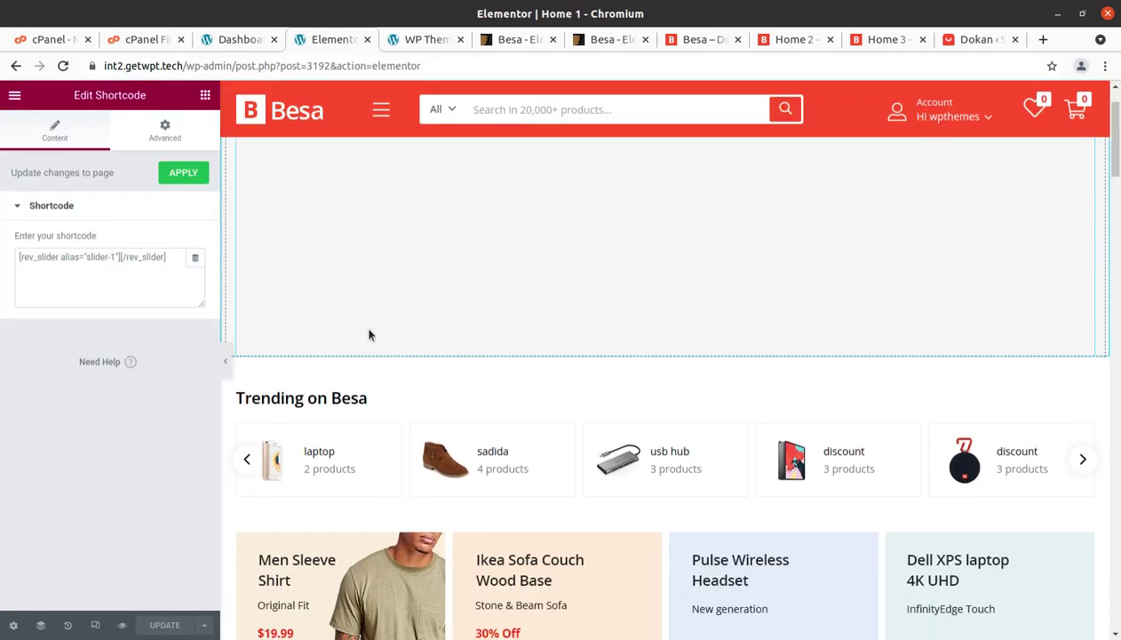
pyautogui.click(348, 453)
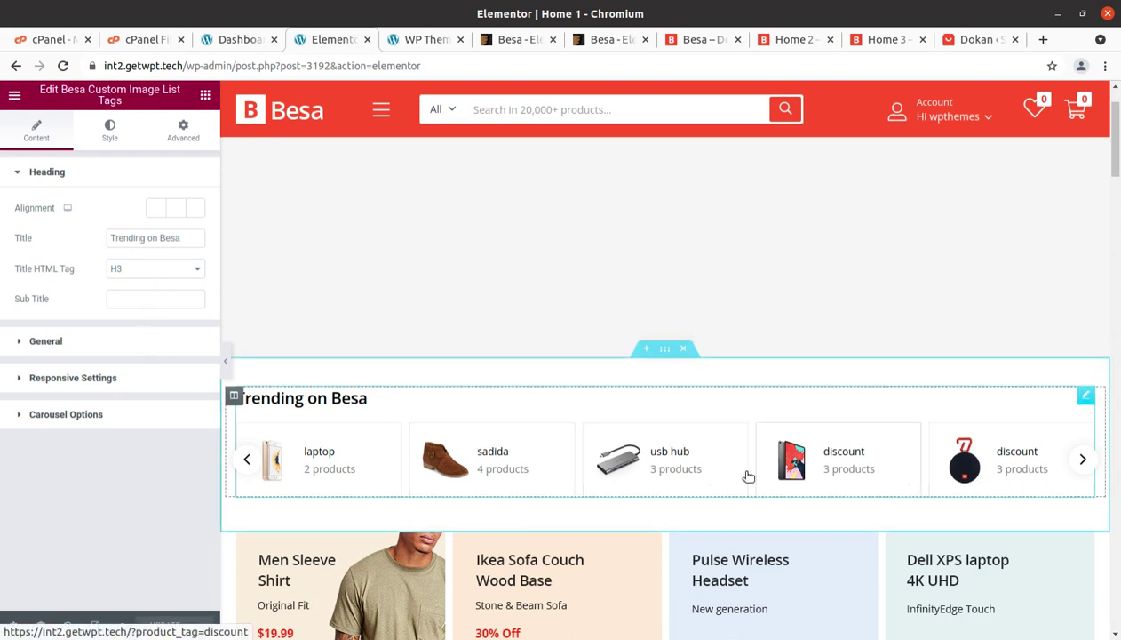
# Expand General plus the laptop and sadida tag items, then select the Men Sleeve Shirt banner image
pyautogui.click(116, 347)
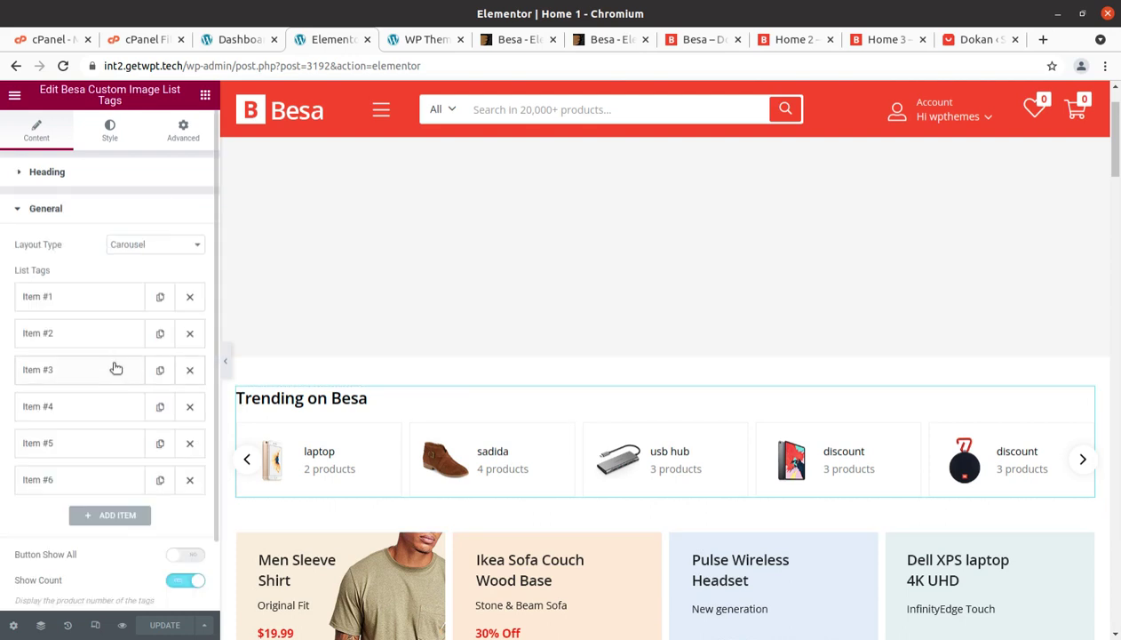
pyautogui.click(99, 301)
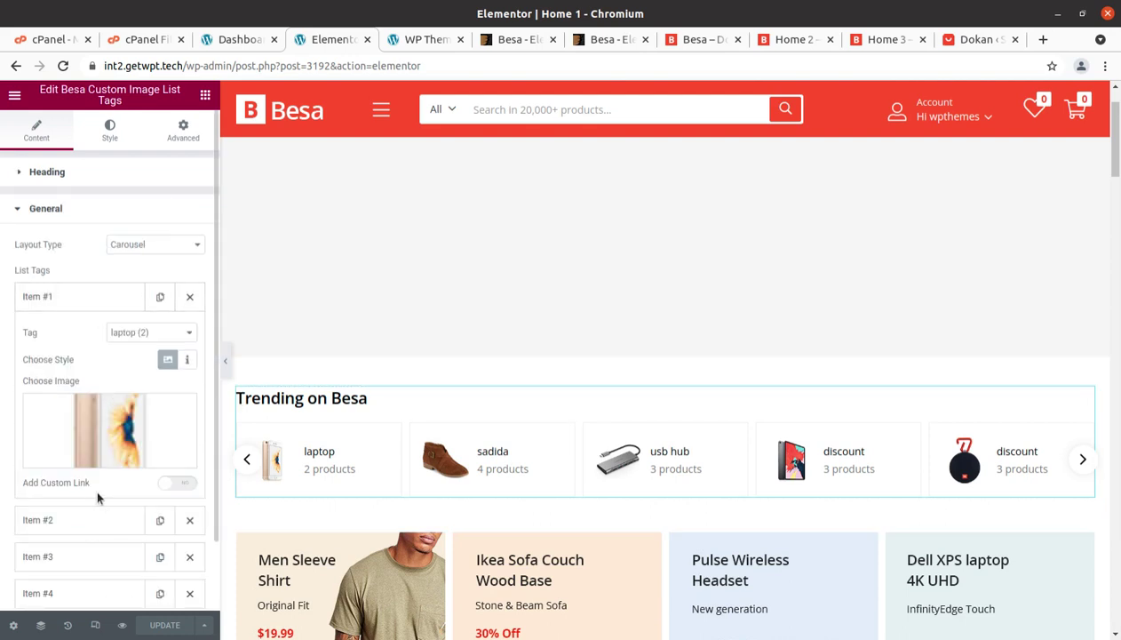
pyautogui.click(92, 521)
pyautogui.scroll(-2, 100, 497)
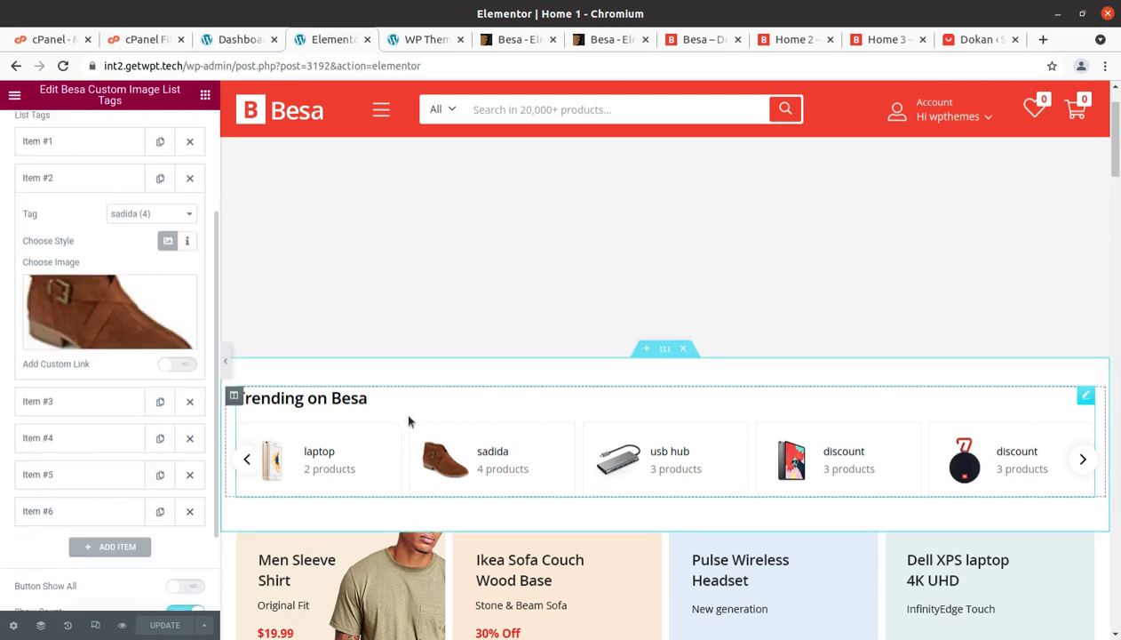
pyautogui.scroll(-2, 409, 421)
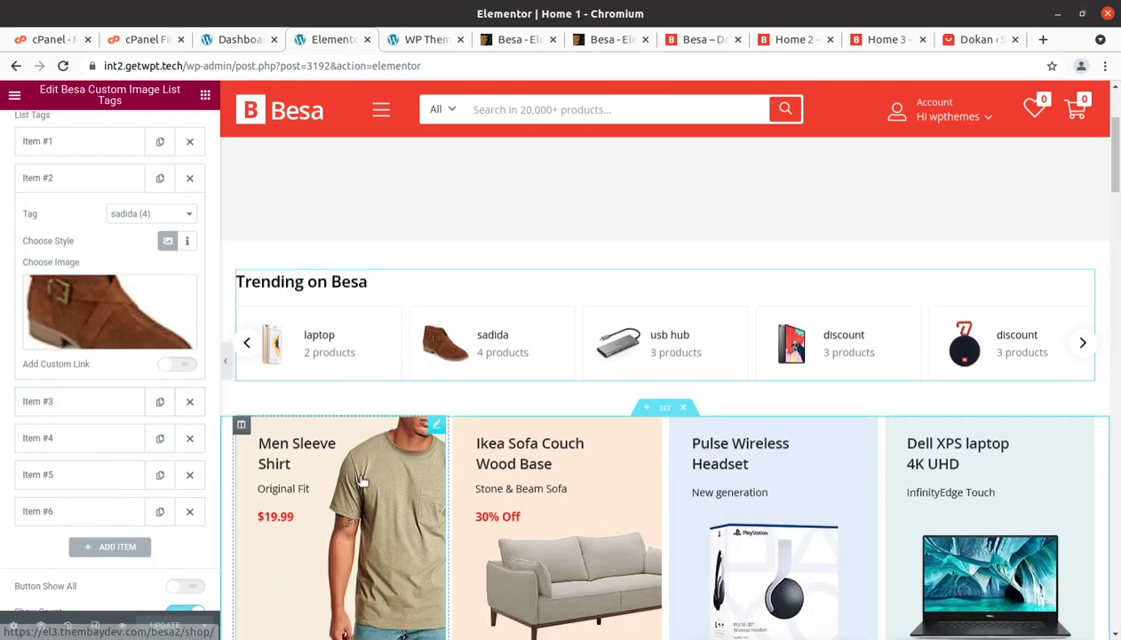
pyautogui.click(358, 474)
pyautogui.scroll(-1, 497, 462)
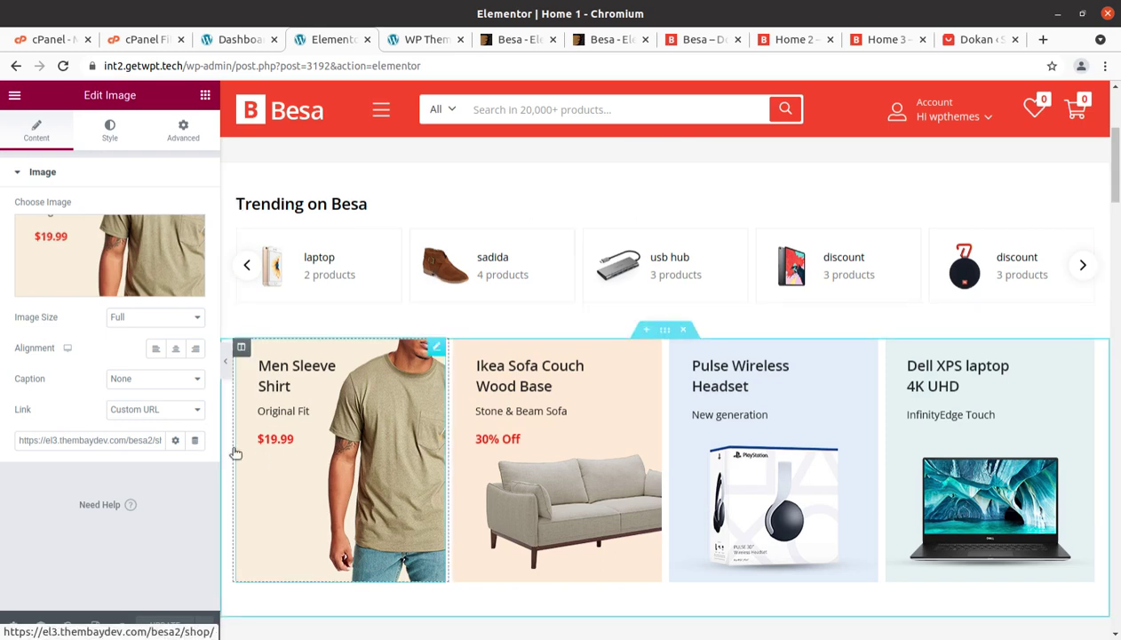
# Inspect the link URLs of the Men Sleeve Shirt, Ikea Sofa Couch, Pulse Wireless Headset and Dell XPS banners
pyautogui.moveTo(22, 441); pyautogui.dragTo(159, 442)
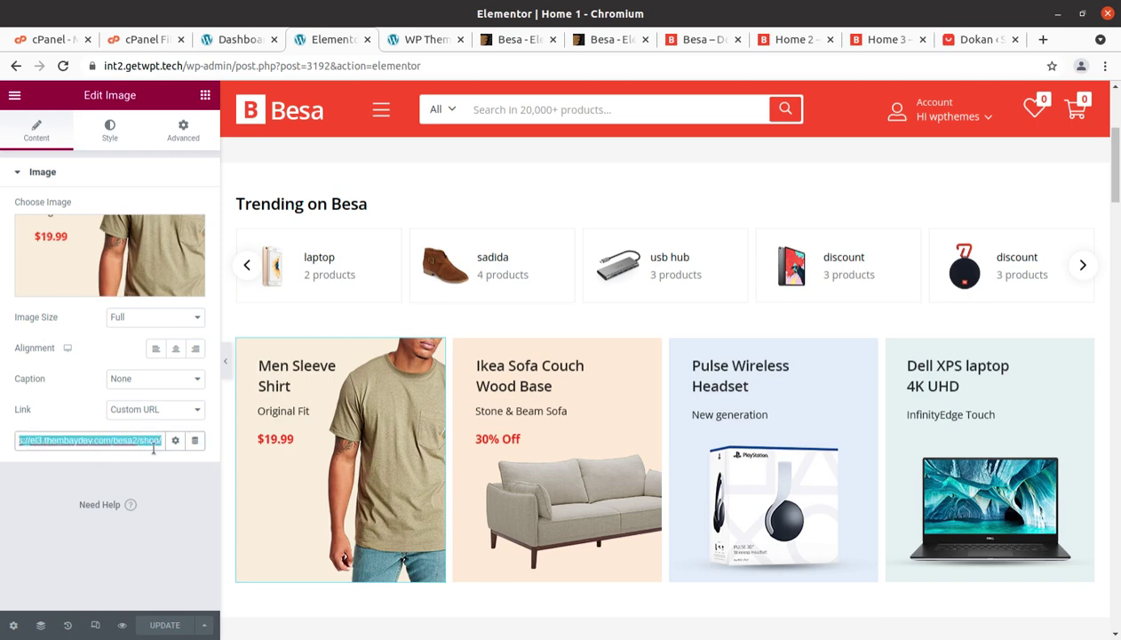
pyautogui.click(129, 474)
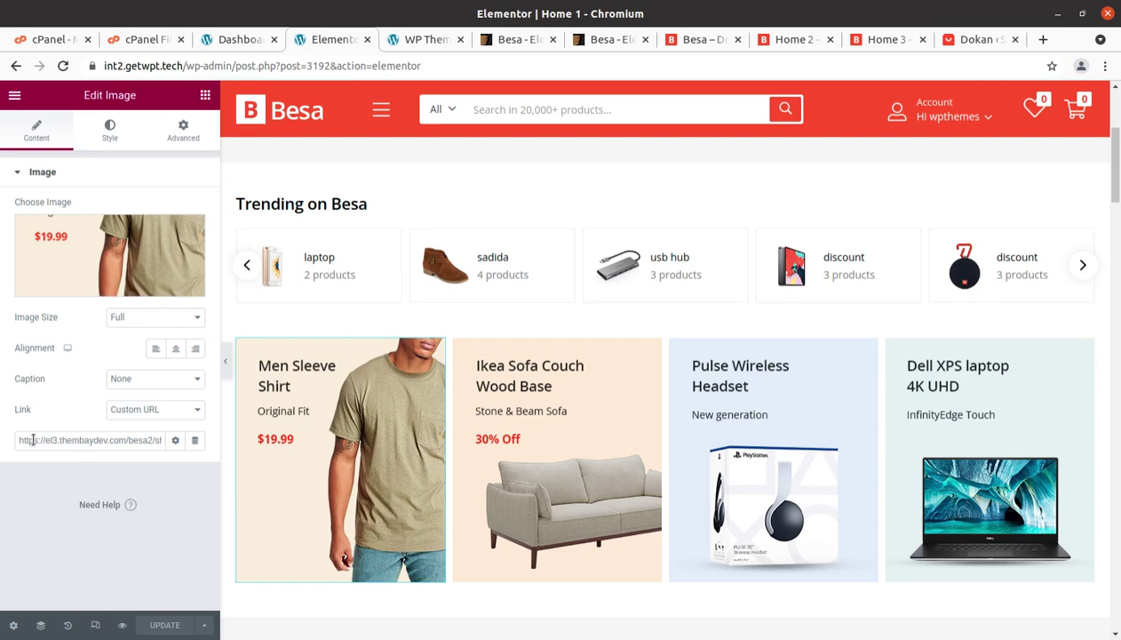
pyautogui.moveTo(14, 439); pyautogui.dragTo(133, 450)
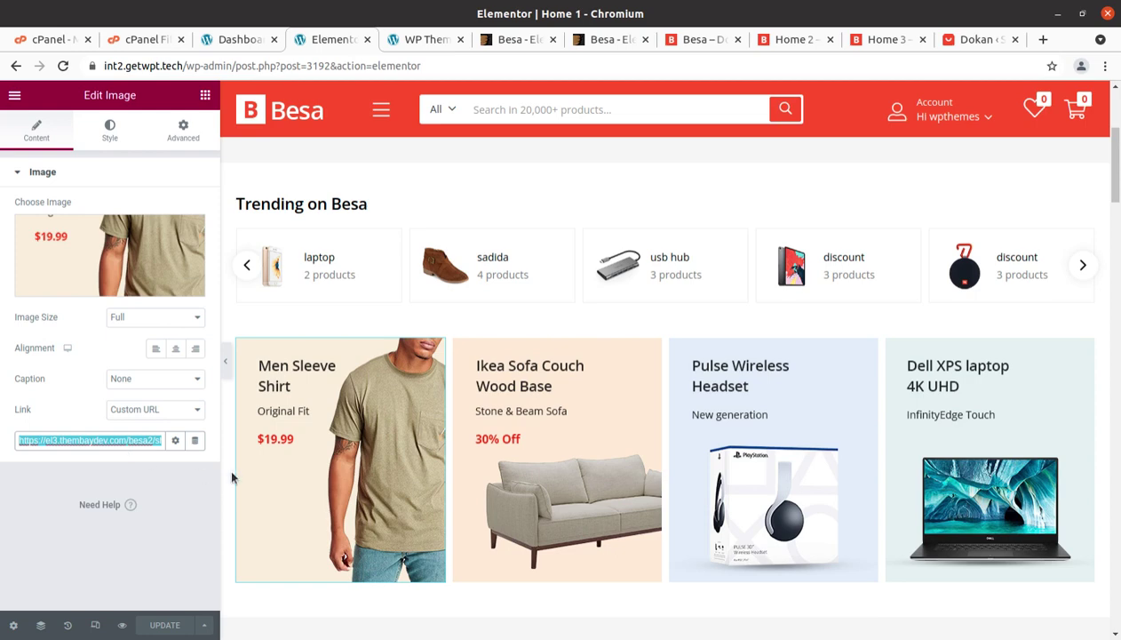
pyautogui.click(498, 453)
pyautogui.click(718, 445)
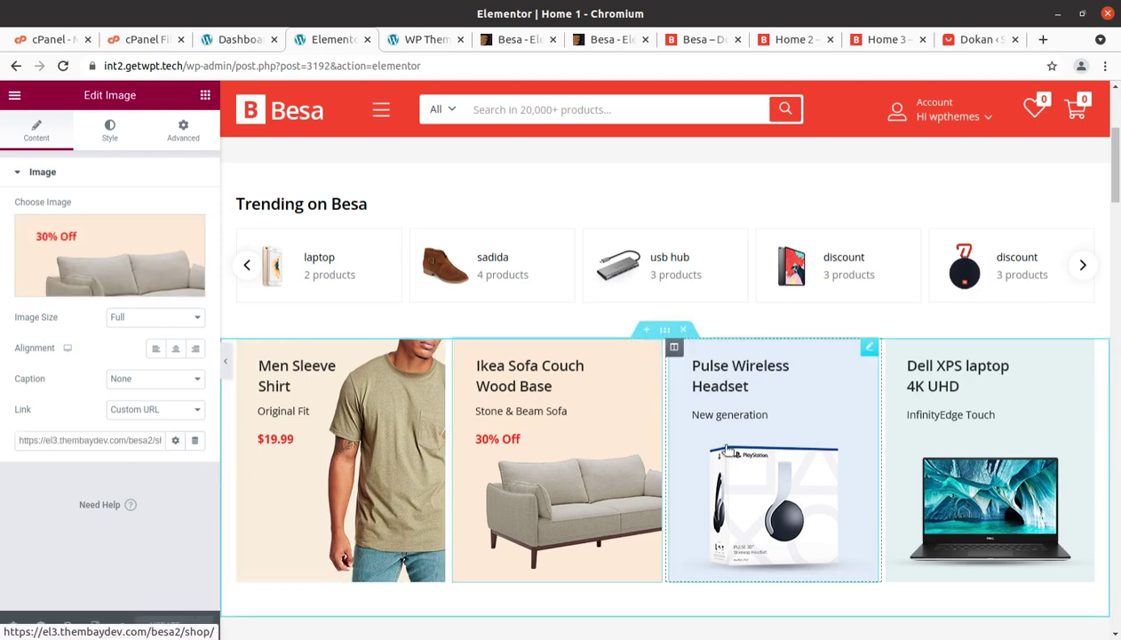
pyautogui.click(896, 452)
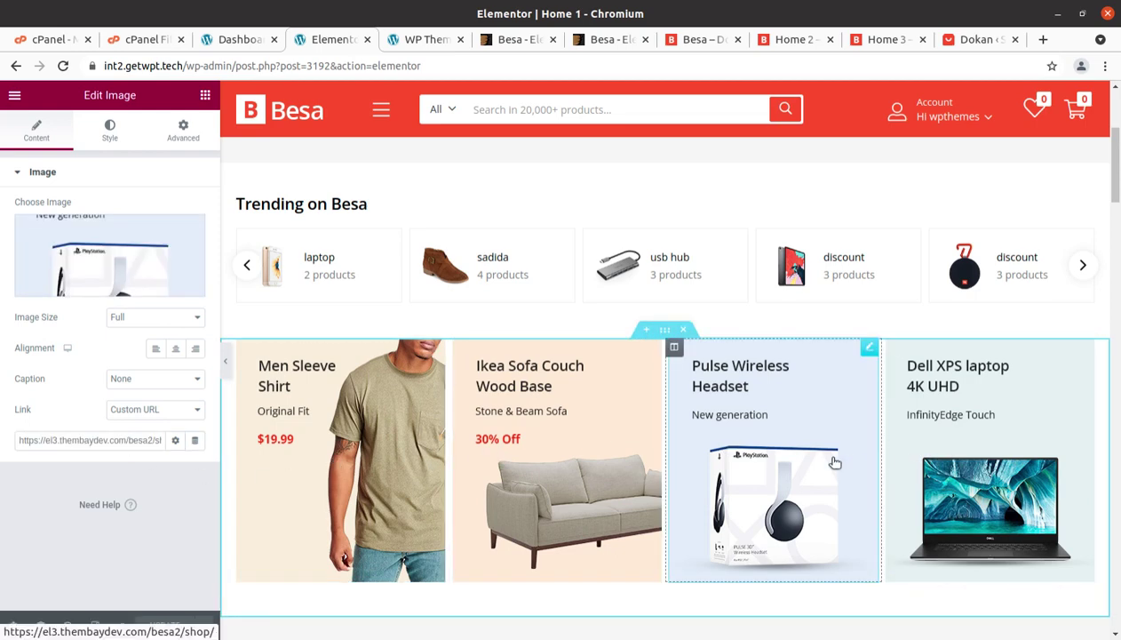
pyautogui.moveTo(24, 440); pyautogui.dragTo(154, 439)
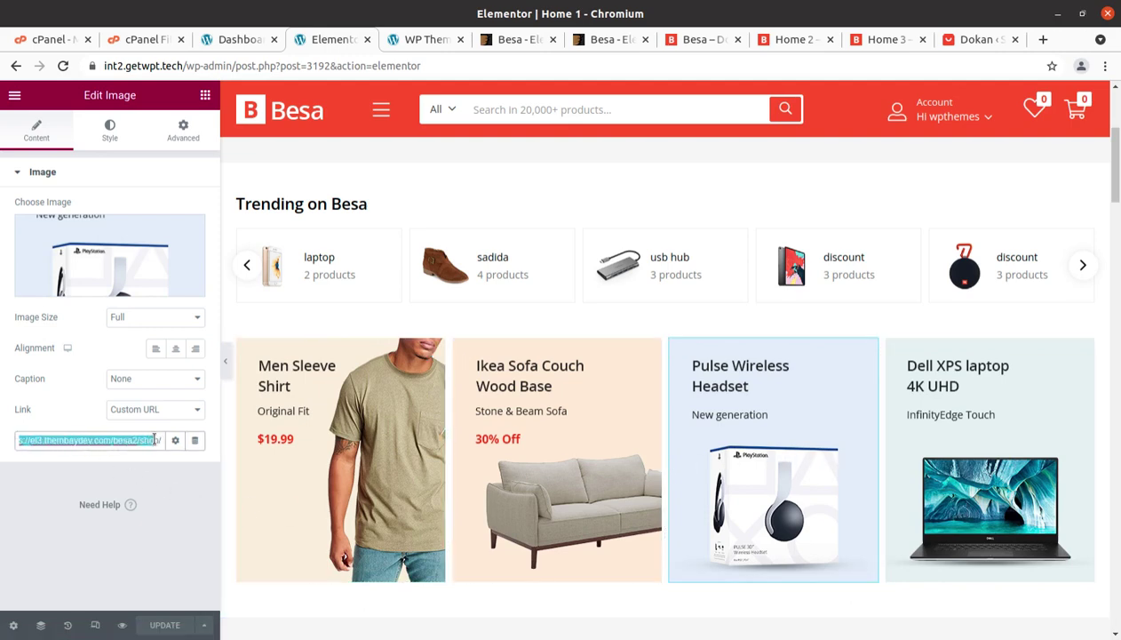
pyautogui.click(290, 499)
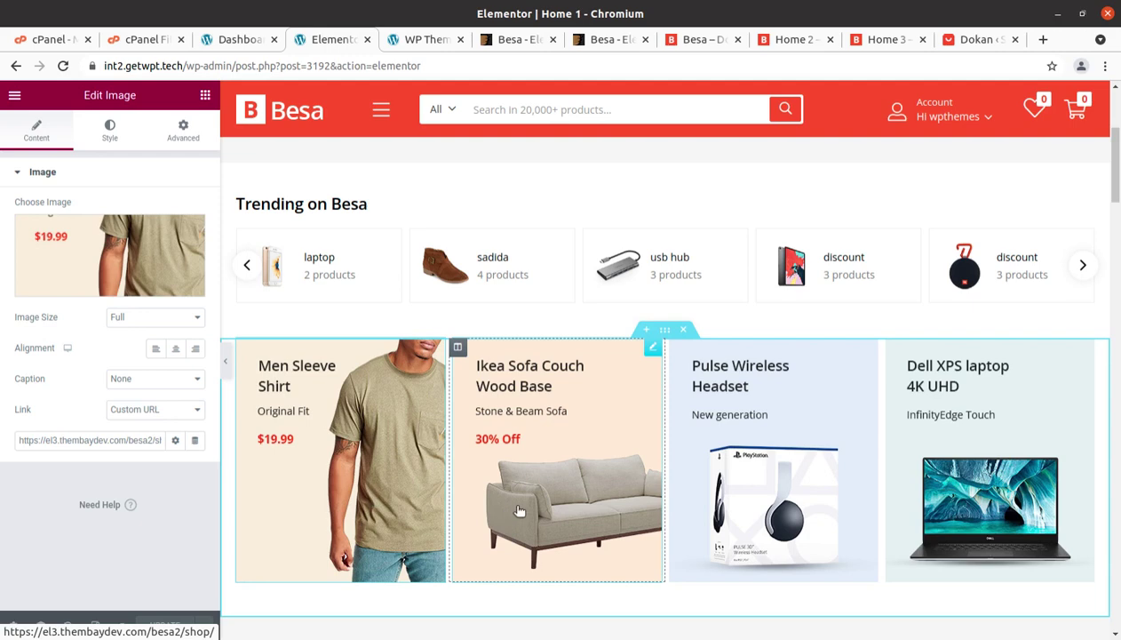
pyautogui.click(512, 507)
pyautogui.click(713, 491)
pyautogui.click(915, 497)
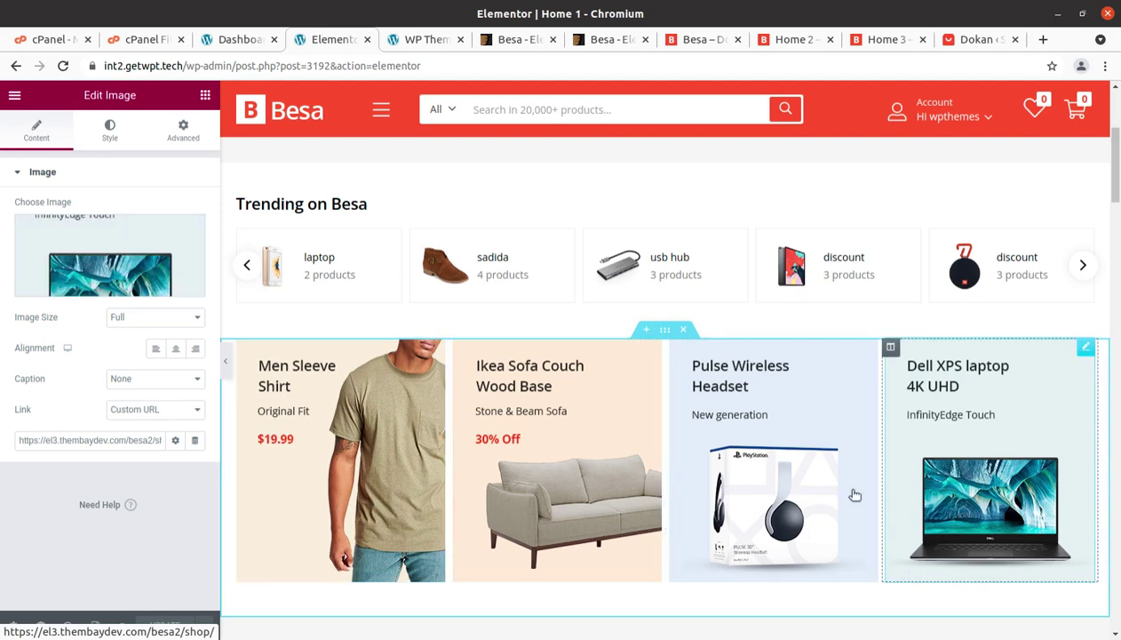
pyautogui.click(587, 478)
# Replace the Men Sleeve Shirt banner's link with '#' and save the page with Update
pyautogui.click(400, 476)
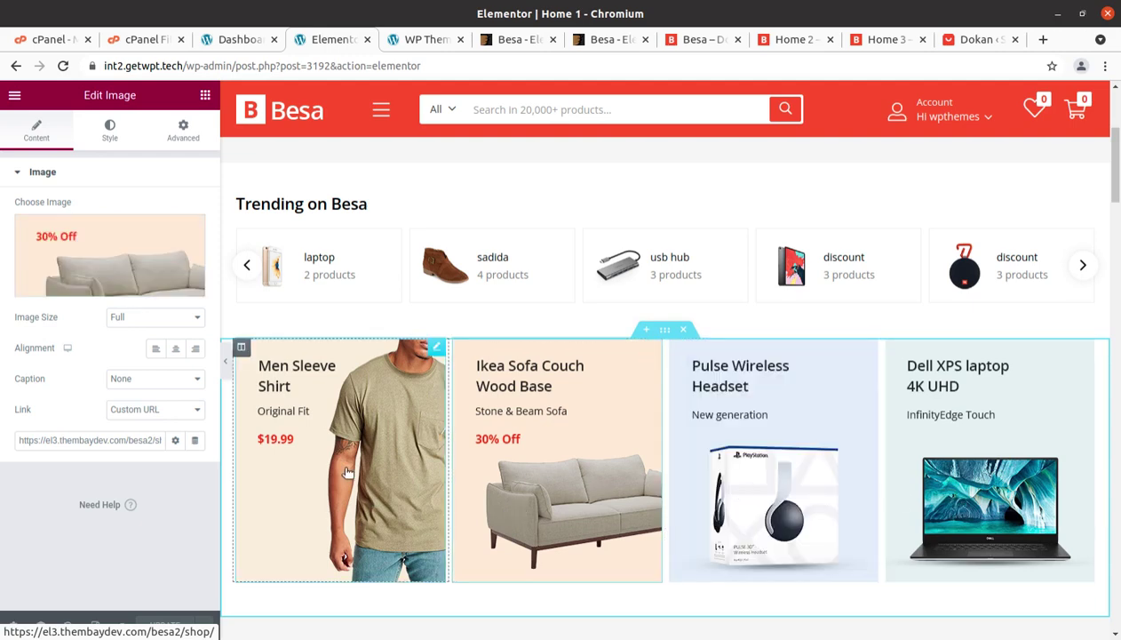
pyautogui.doubleClick(20, 441)
pyautogui.moveTo(58, 444); pyautogui.dragTo(178, 456)
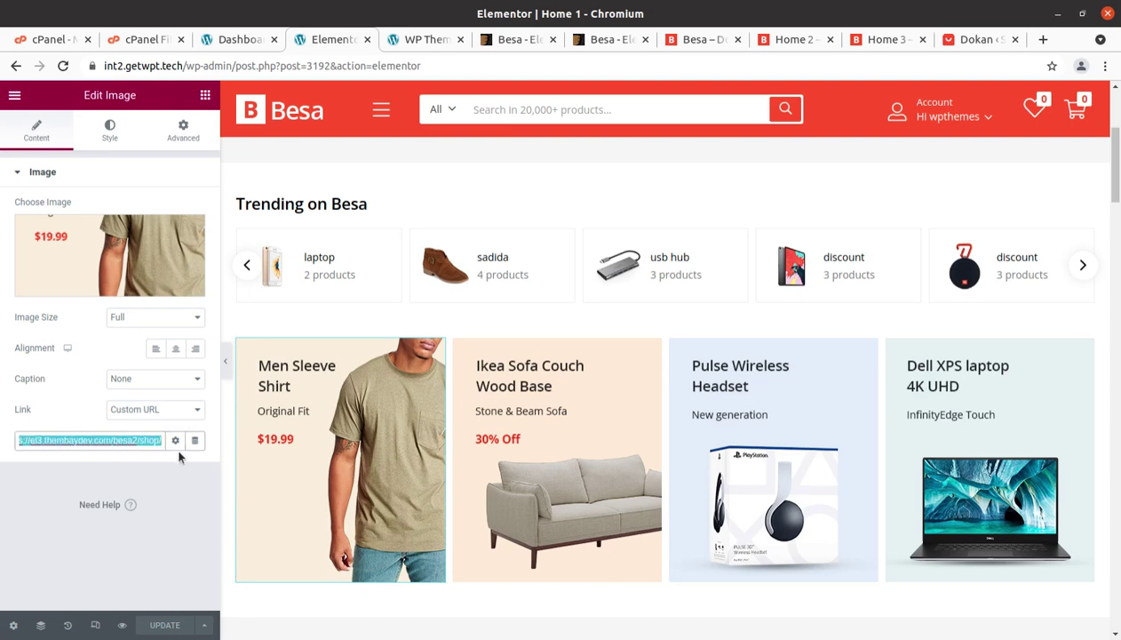
pyautogui.write('#')
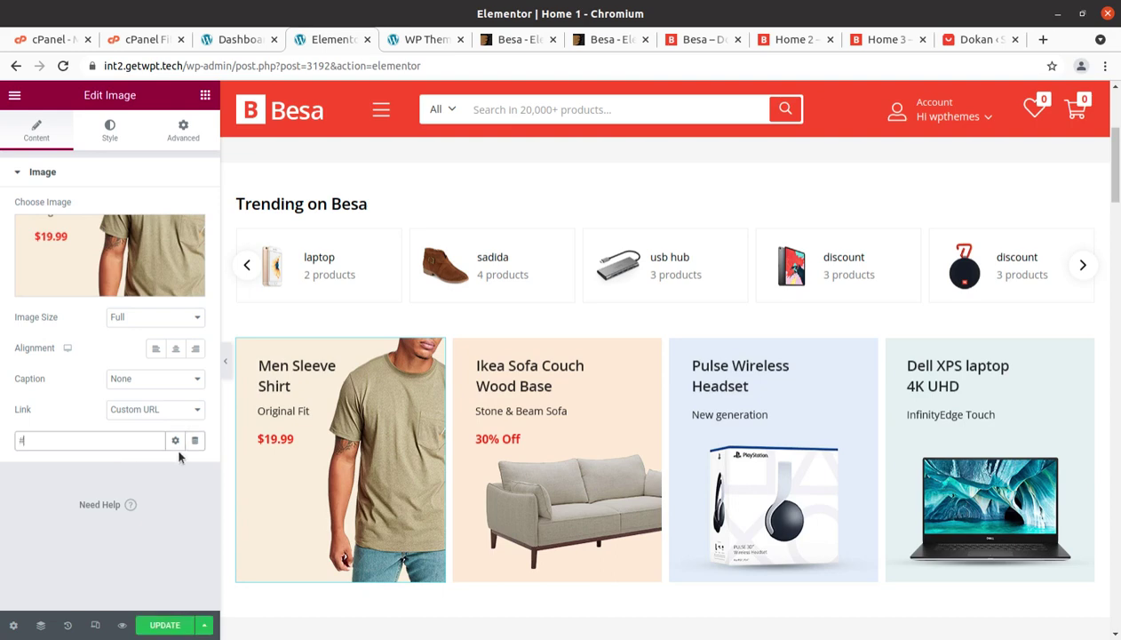
pyautogui.click(169, 626)
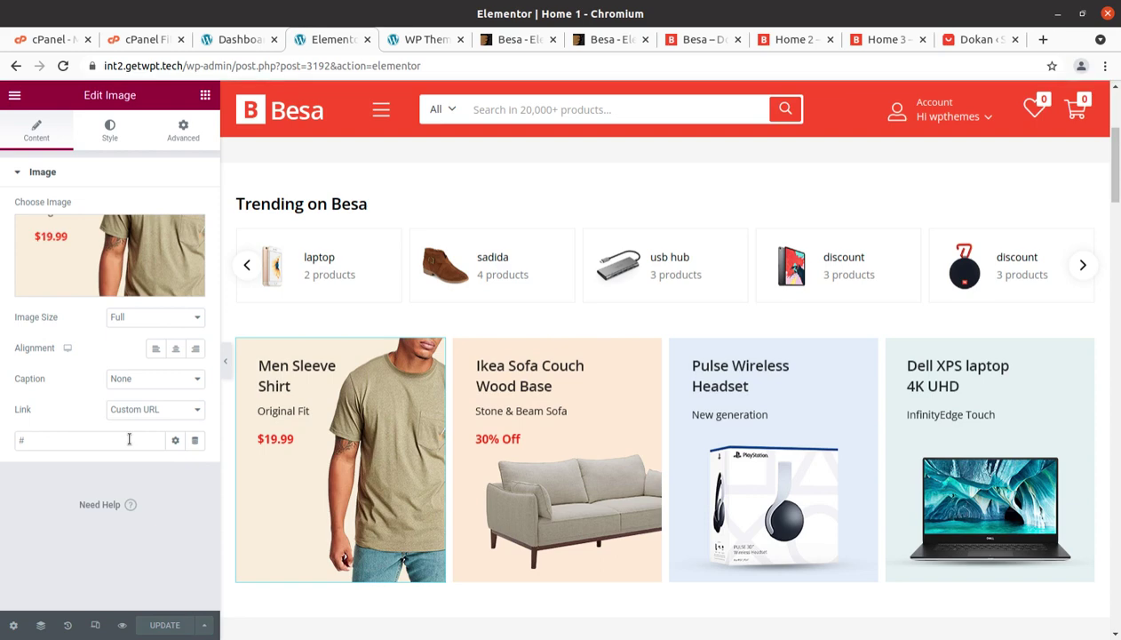
# Select the Best Selling Products widget, scroll through the product sections, then open Elementor's main menu
pyautogui.scroll(-5, 370, 470)
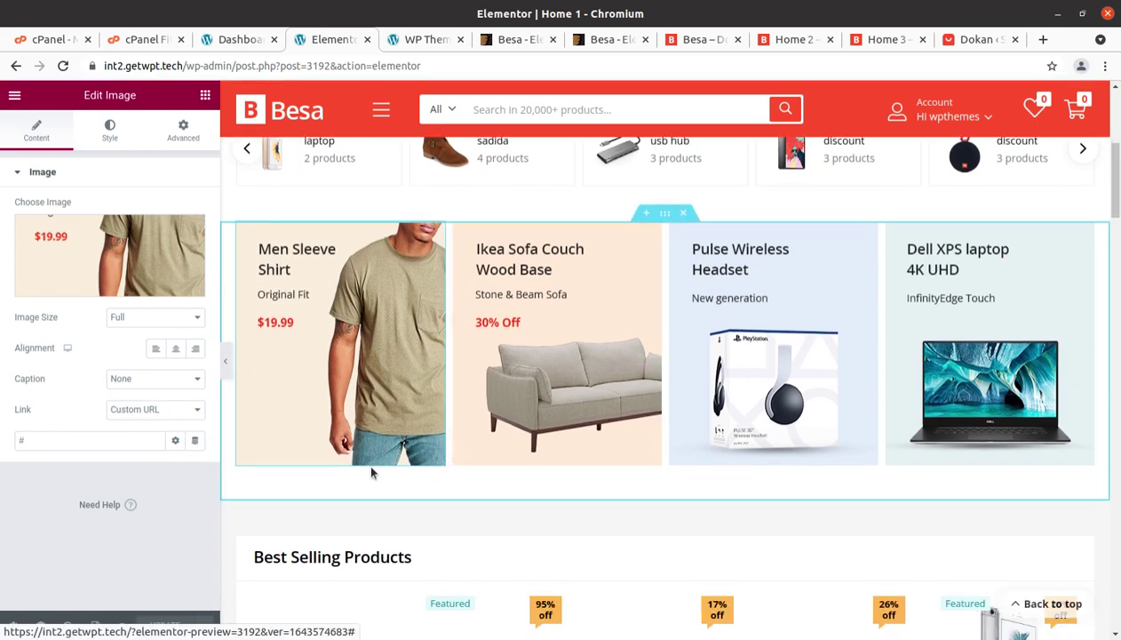
pyautogui.click(237, 494)
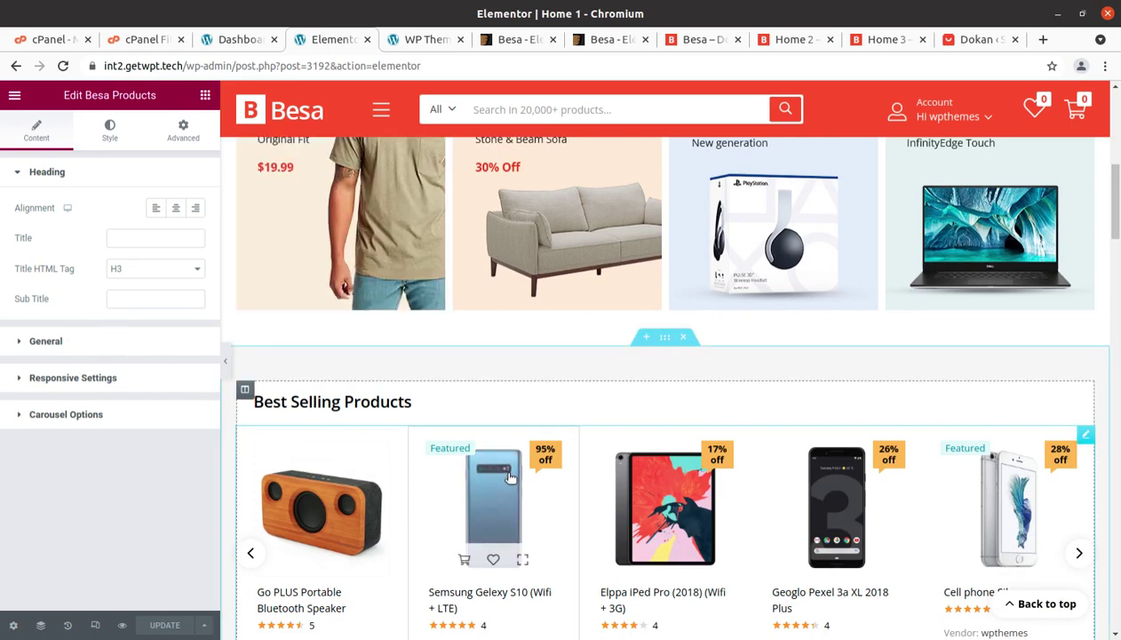
pyautogui.scroll(-2, 524, 477)
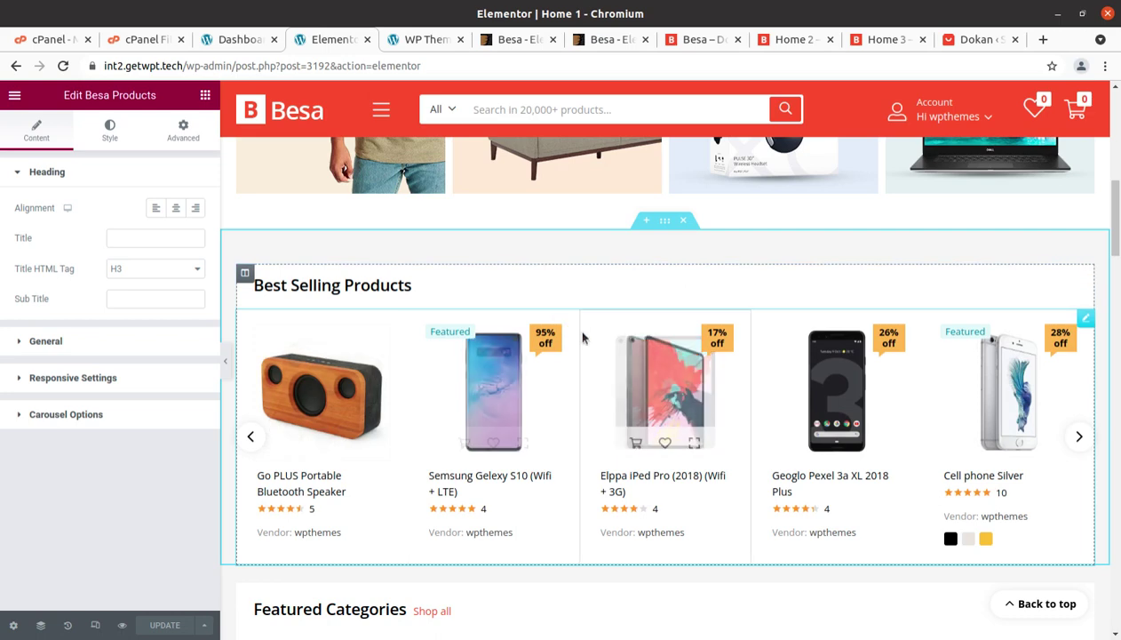
pyautogui.scroll(-1, 574, 329)
pyautogui.scroll(-1, 405, 332)
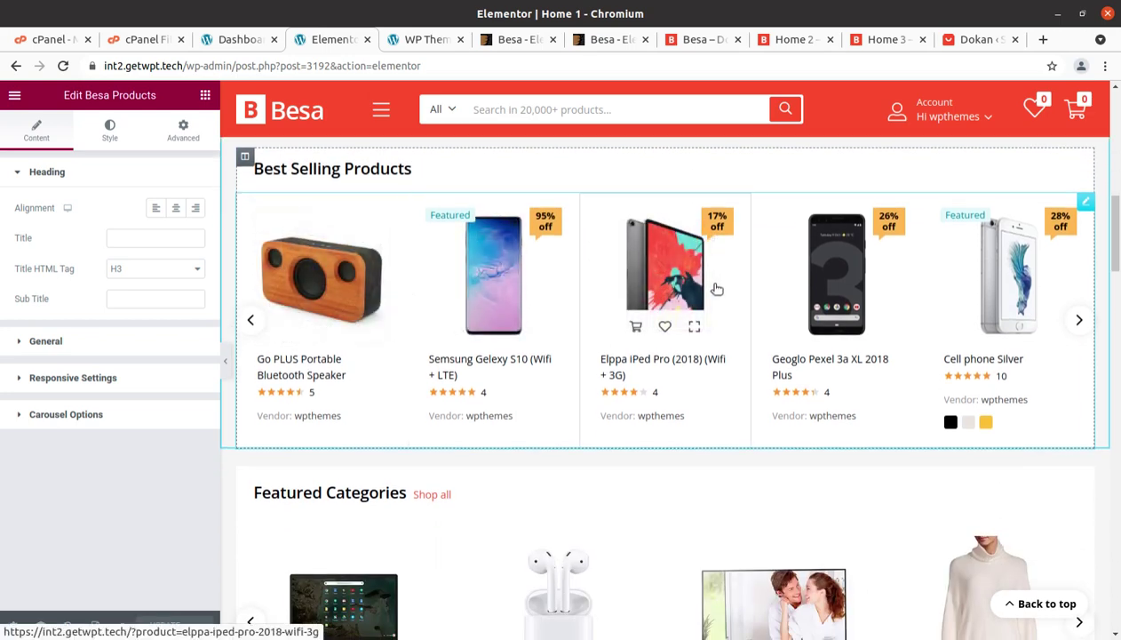
pyautogui.scroll(-1, 717, 291)
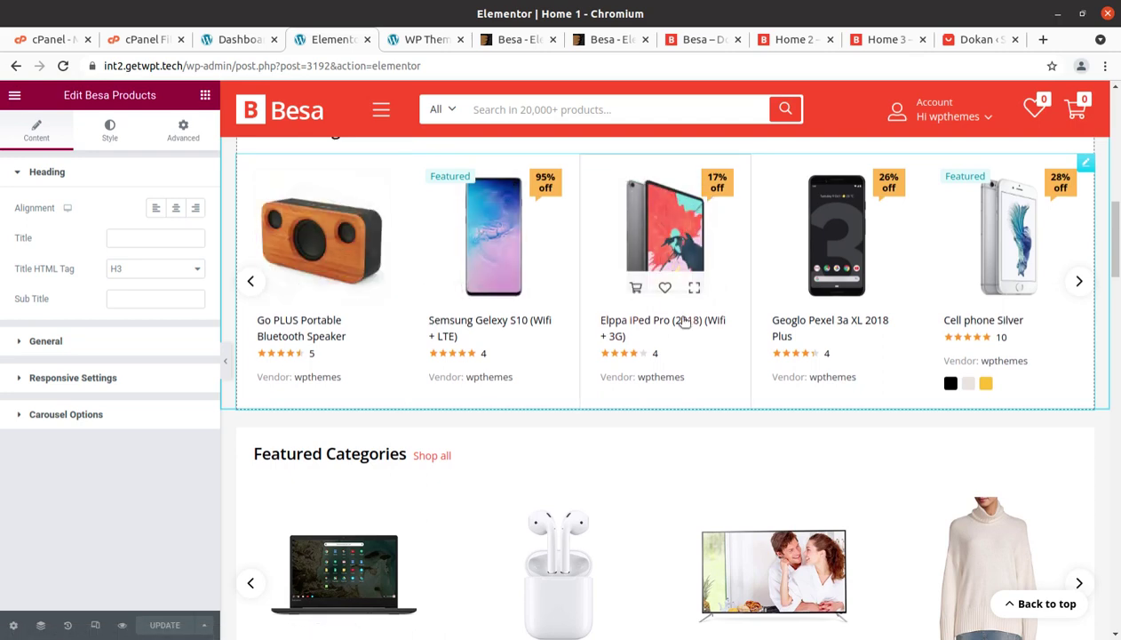
pyautogui.scroll(-5, 685, 323)
pyautogui.scroll(-4, 373, 338)
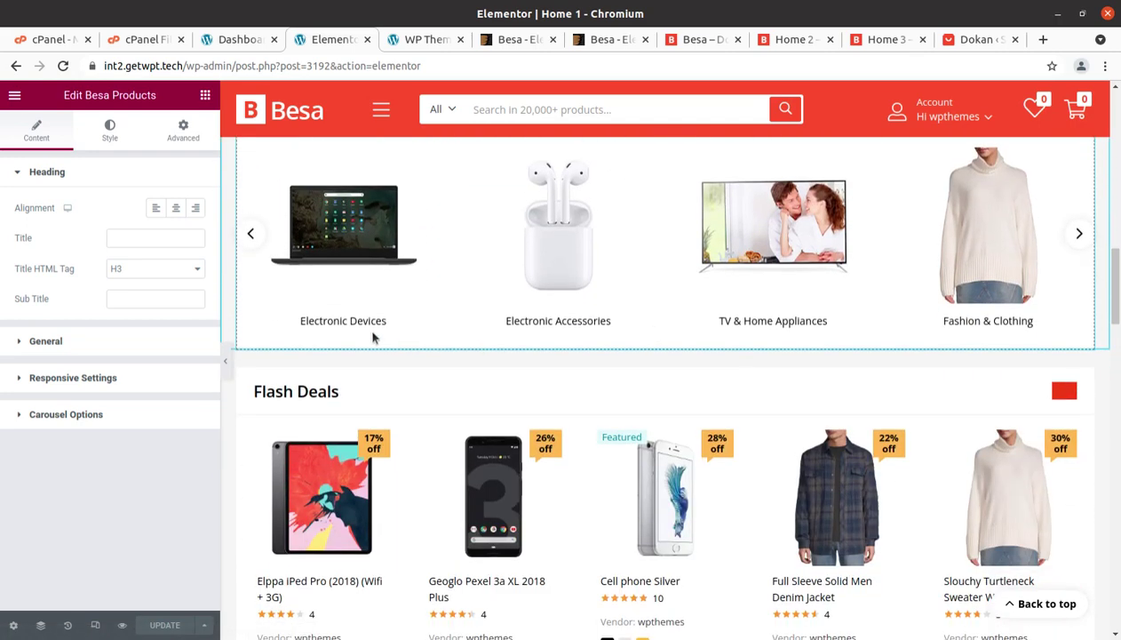
pyautogui.scroll(-4, 373, 338)
pyautogui.scroll(-3, 973, 385)
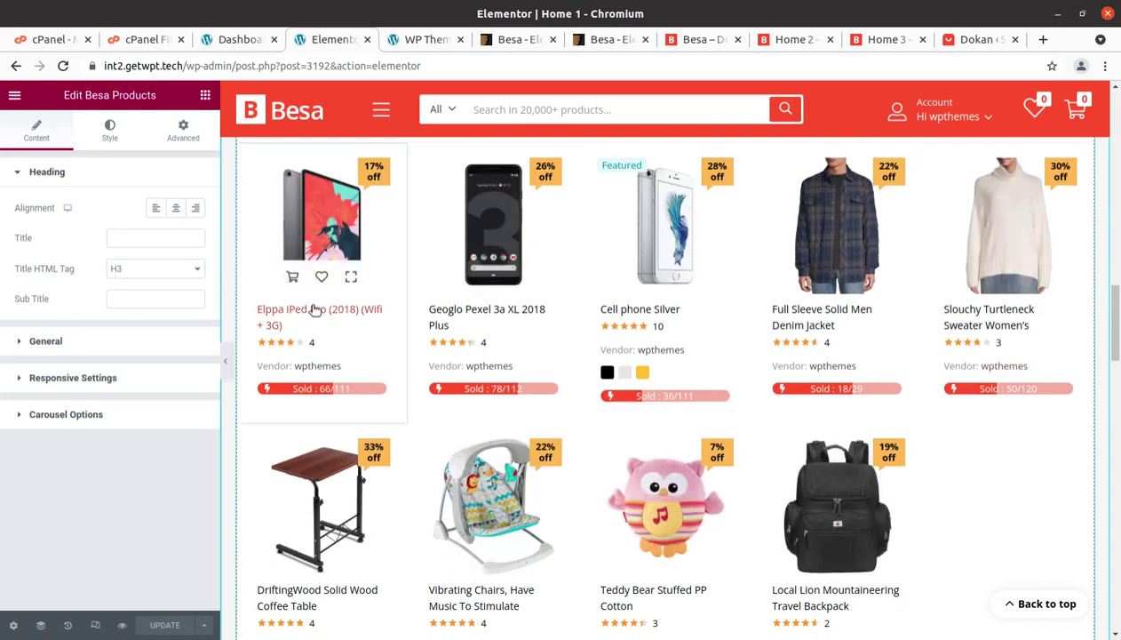
pyautogui.scroll(-3, 426, 533)
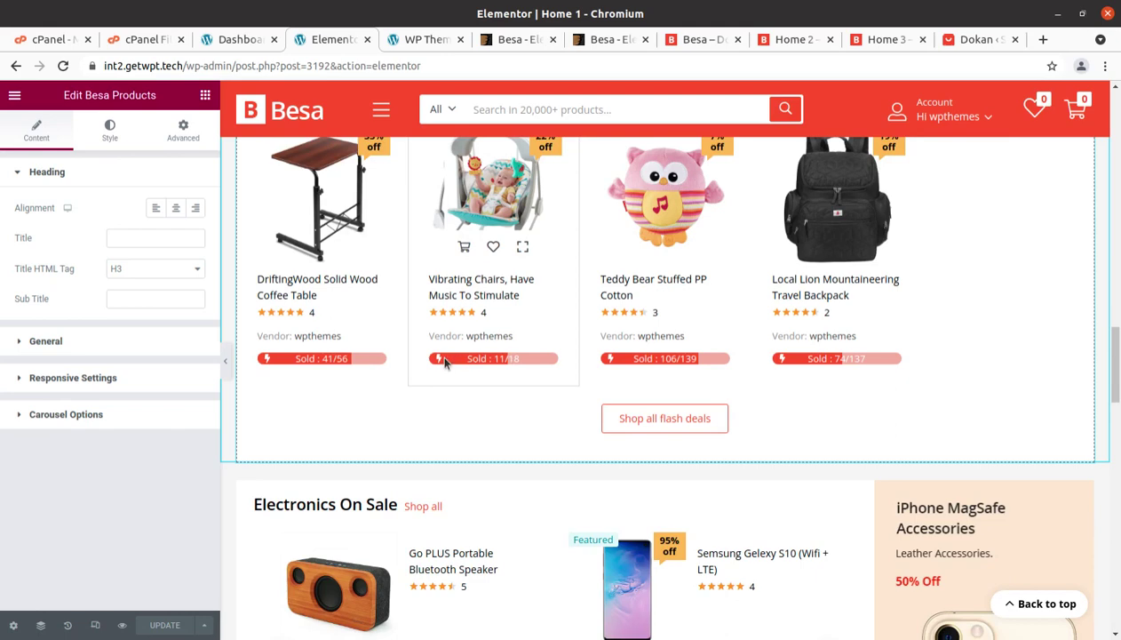
pyautogui.scroll(-3, 586, 413)
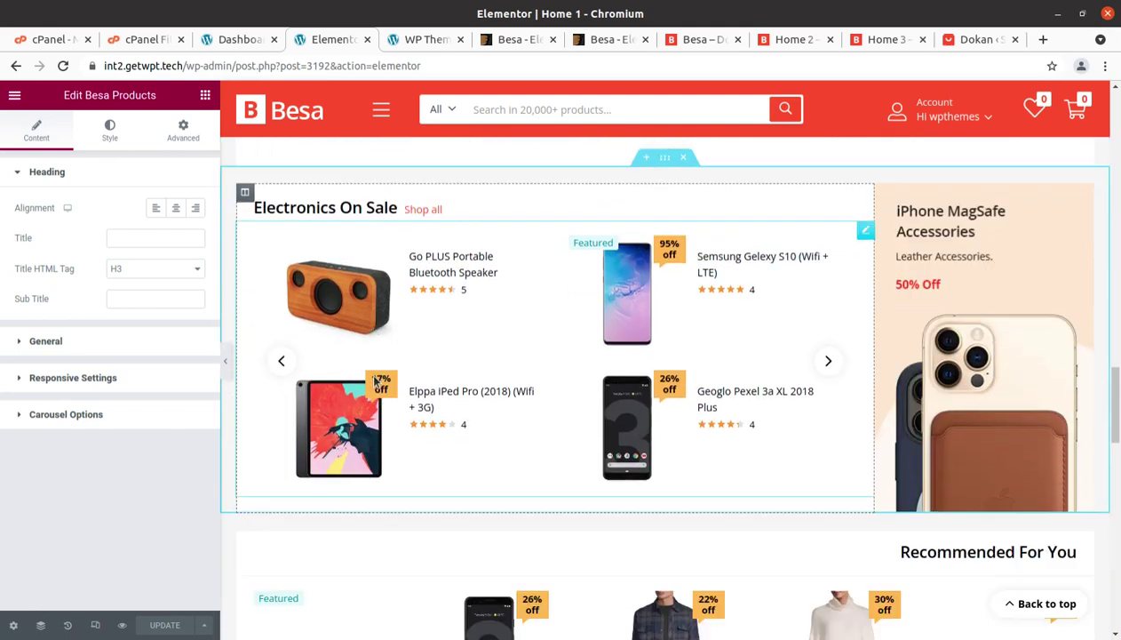
pyautogui.scroll(-2, 458, 387)
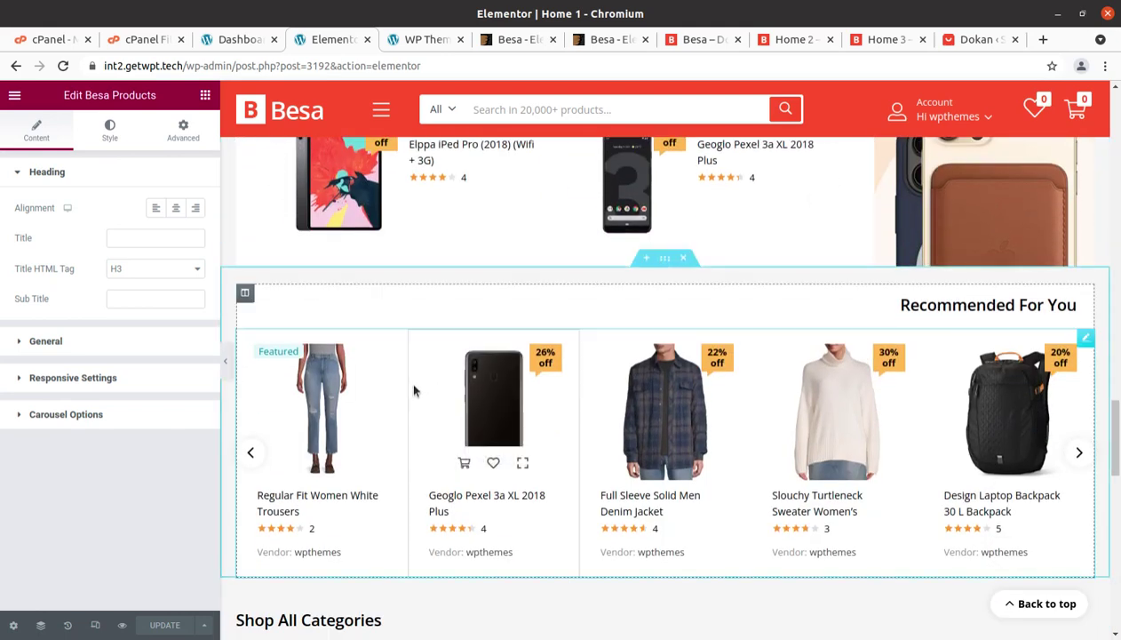
pyautogui.scroll(4, 277, 380)
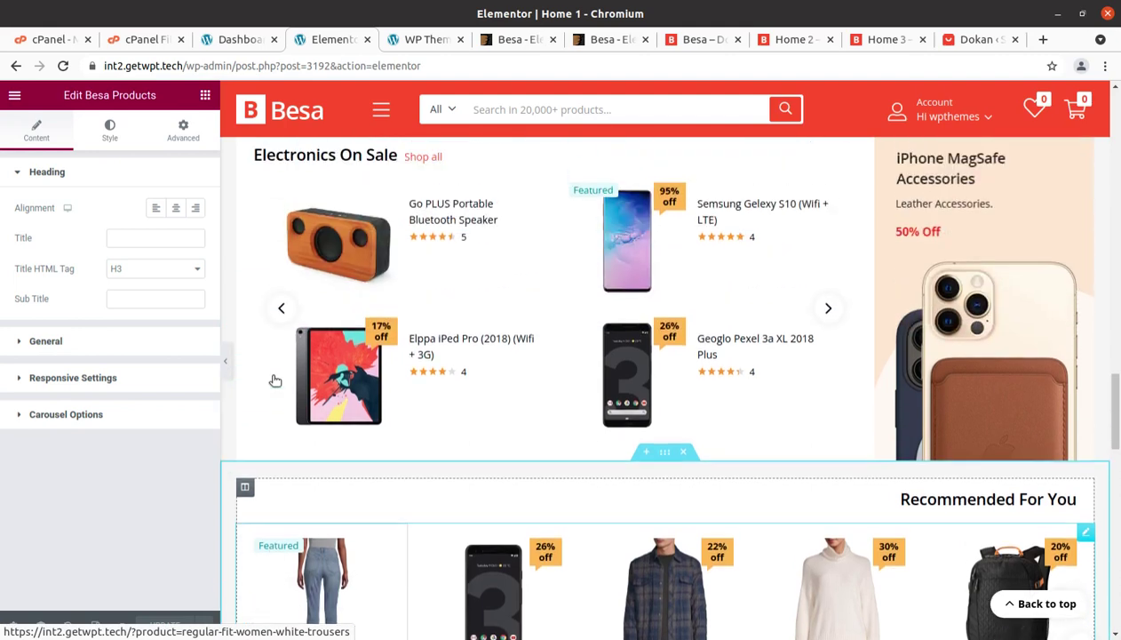
pyautogui.scroll(8, 275, 380)
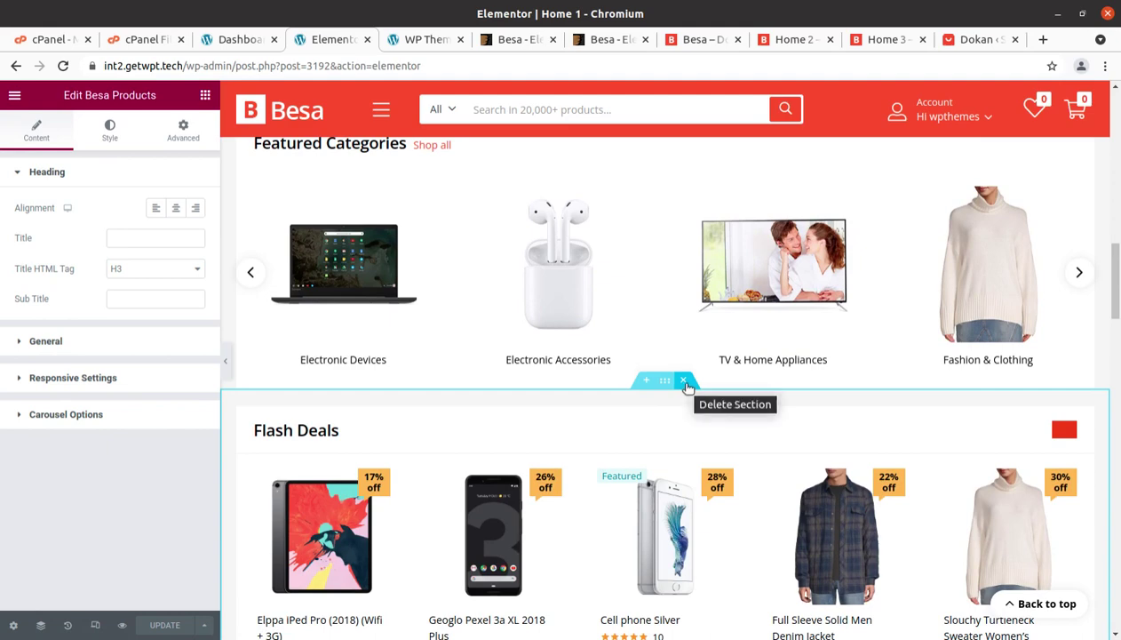
pyautogui.scroll(-4, 688, 387)
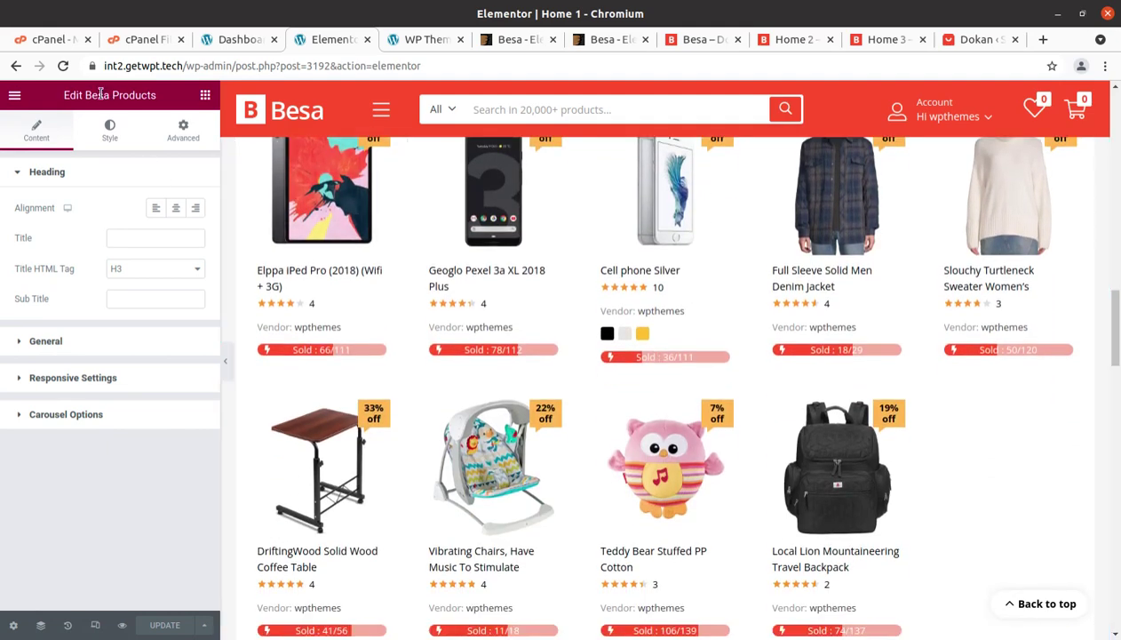
pyautogui.click(14, 95)
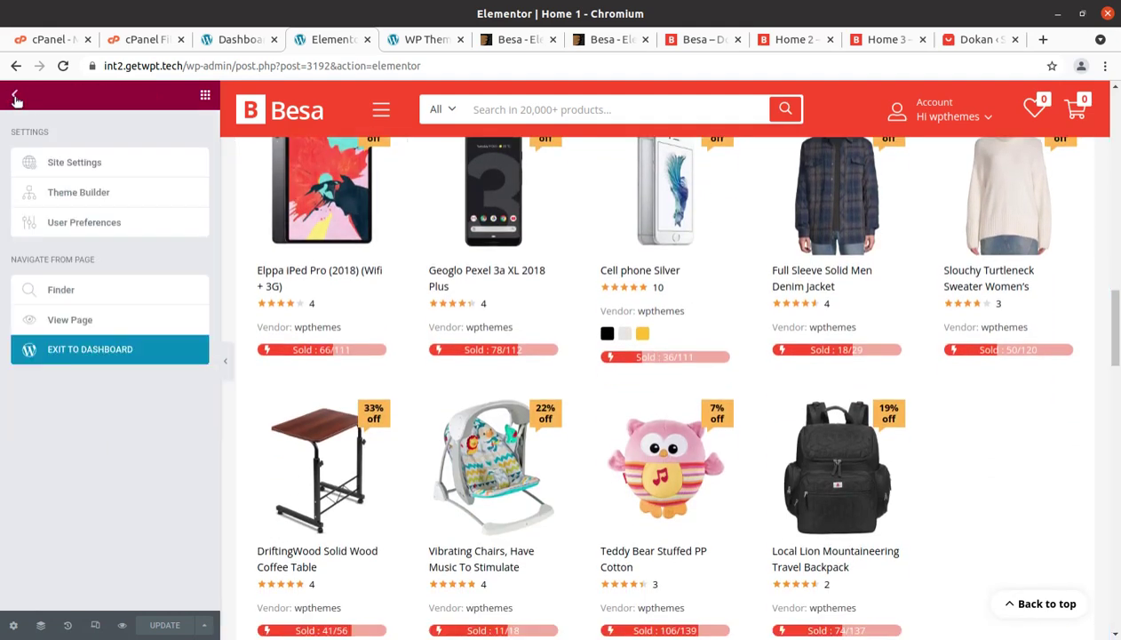
# View the live homepage, scrolling past the slider and Trending on Besa to Best Selling Products
pyautogui.click(53, 320)
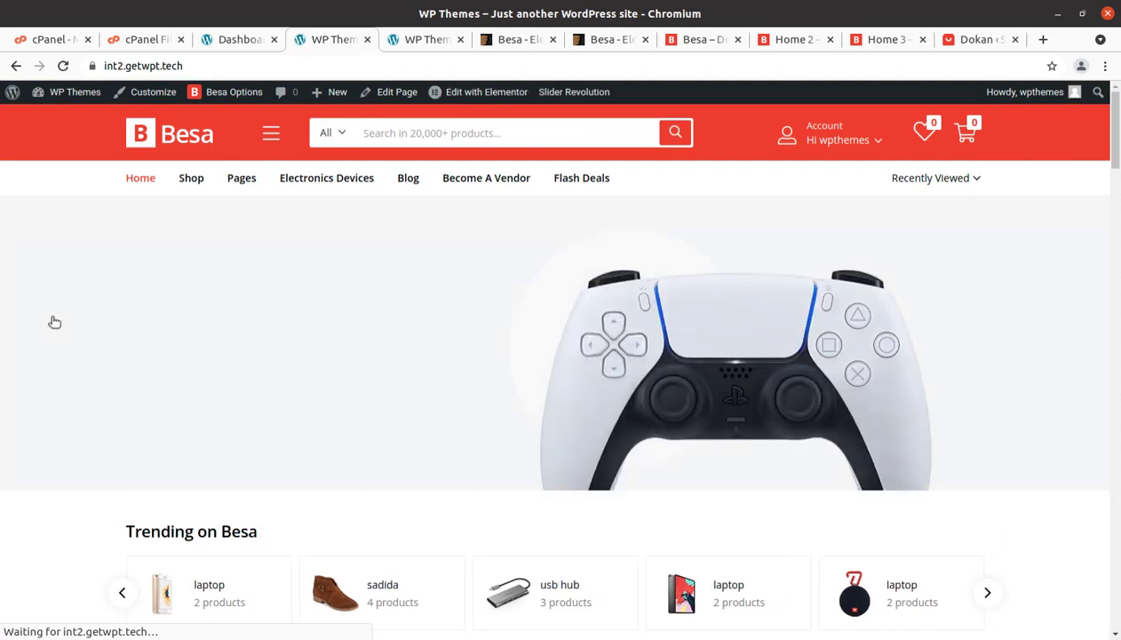
pyautogui.scroll(-2, 383, 458)
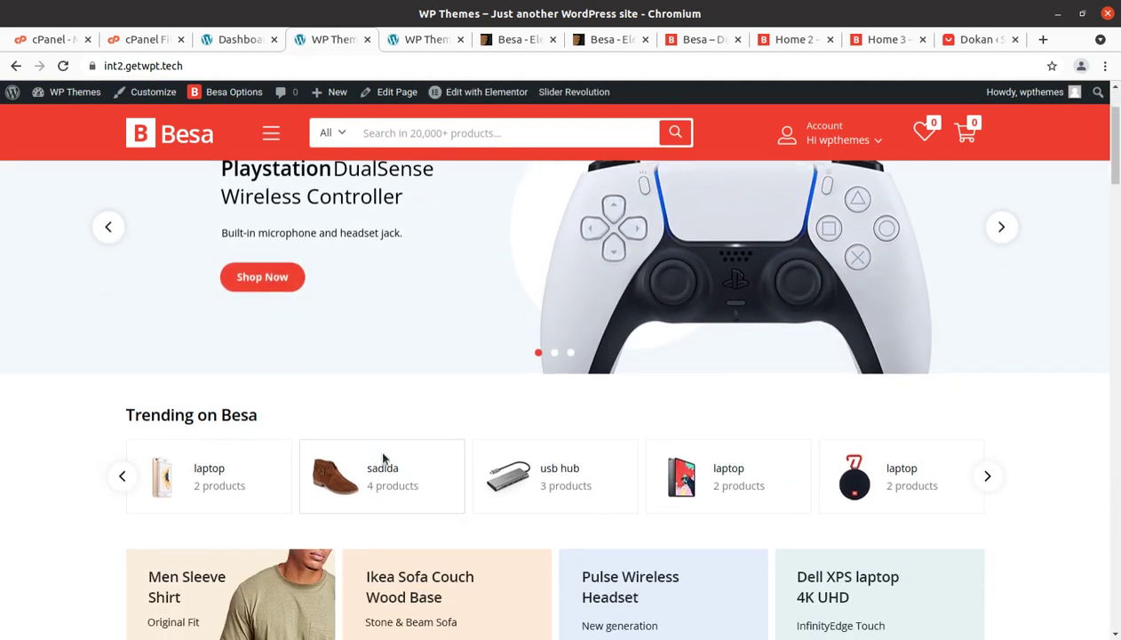
pyautogui.scroll(-4, 383, 457)
pyautogui.scroll(-3, 383, 458)
pyautogui.scroll(-3, 383, 458)
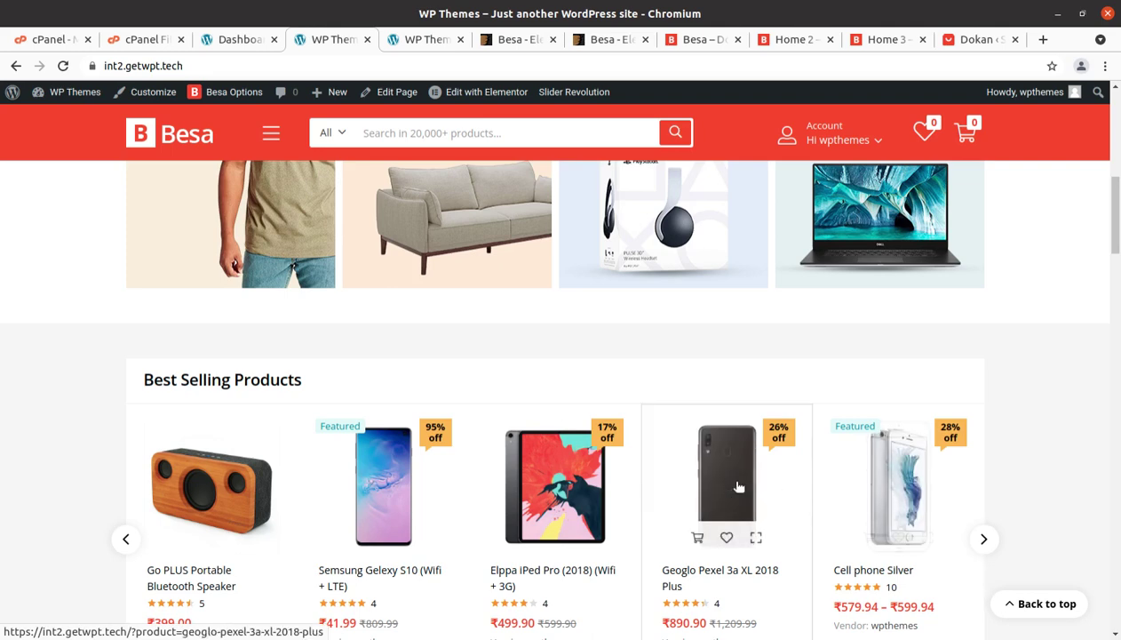
pyautogui.scroll(-3, 738, 486)
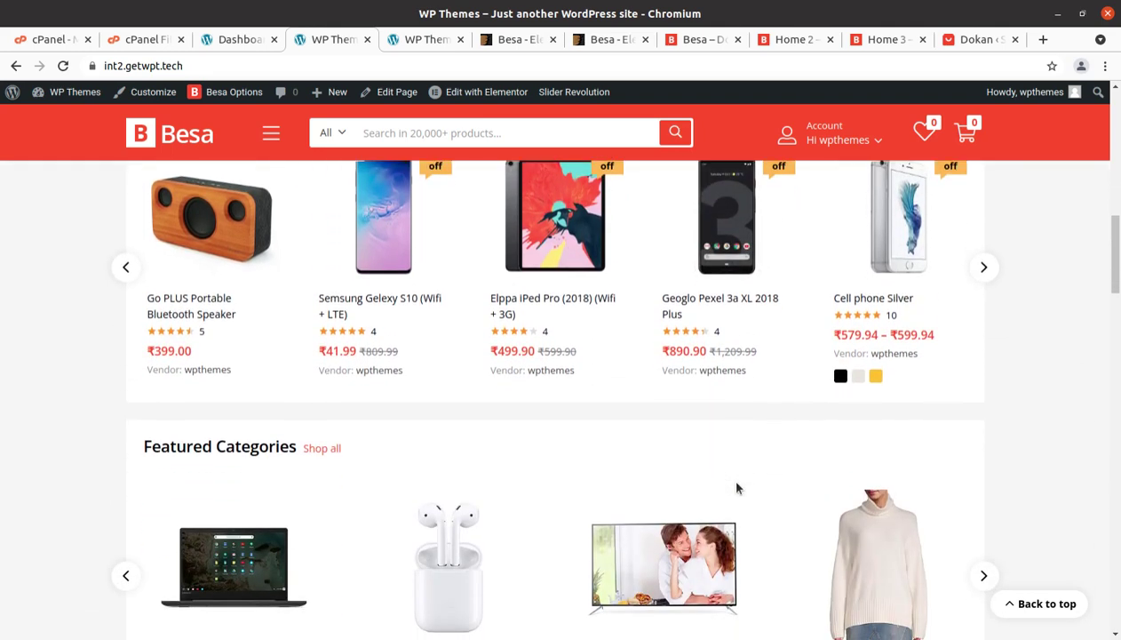